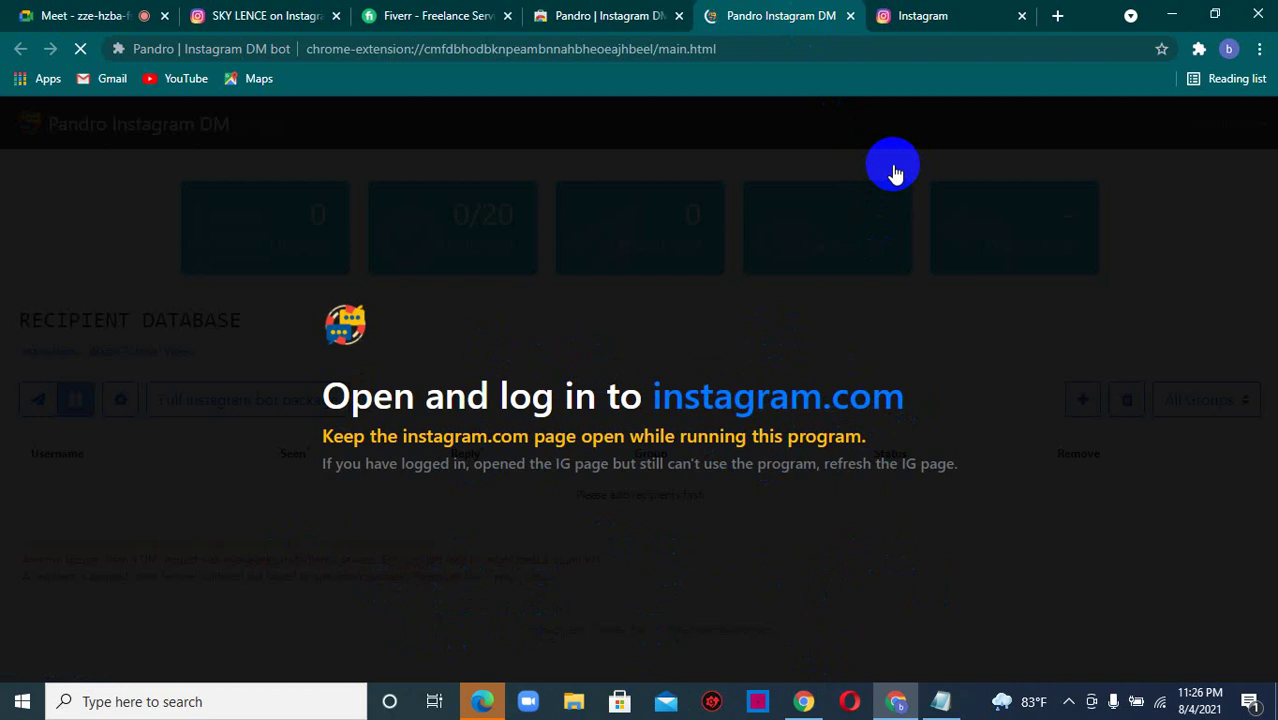
- Confirm the Instagram feed is logged in, then return to the Pandro DM page
{"action": "left_click", "coordinate": [931, 10]}
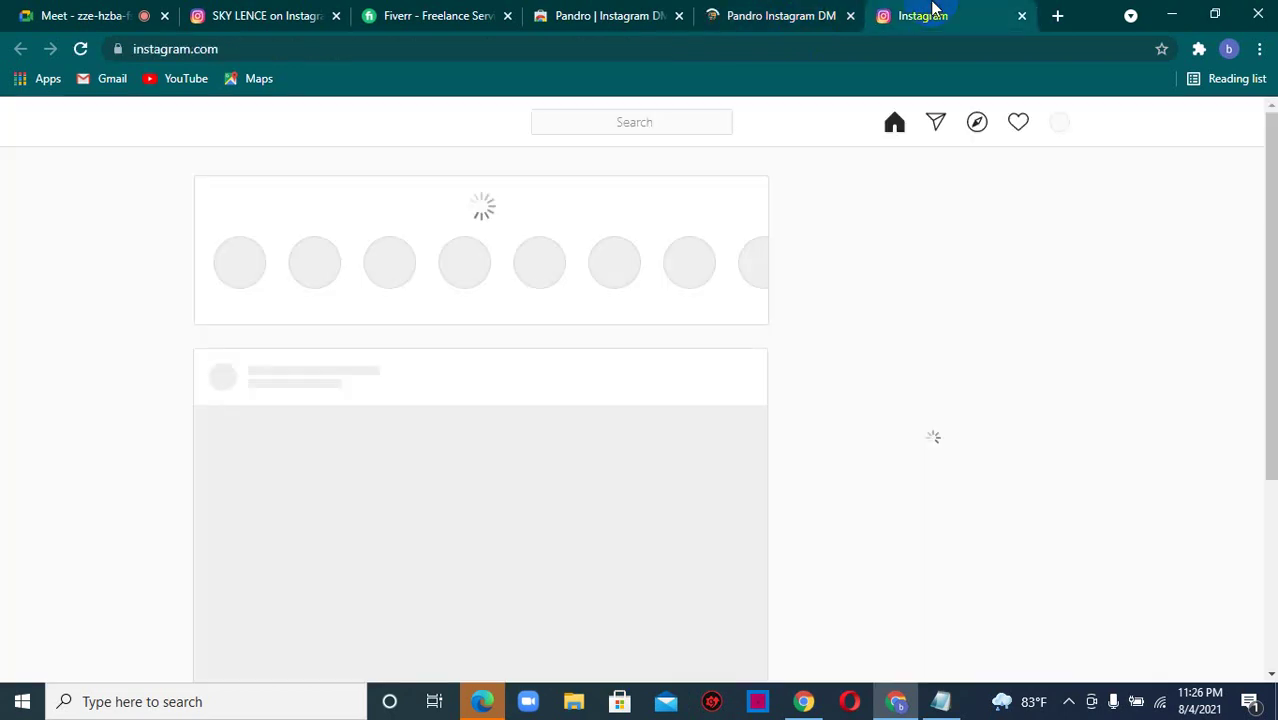
{"action": "left_click", "coordinate": [764, 12]}
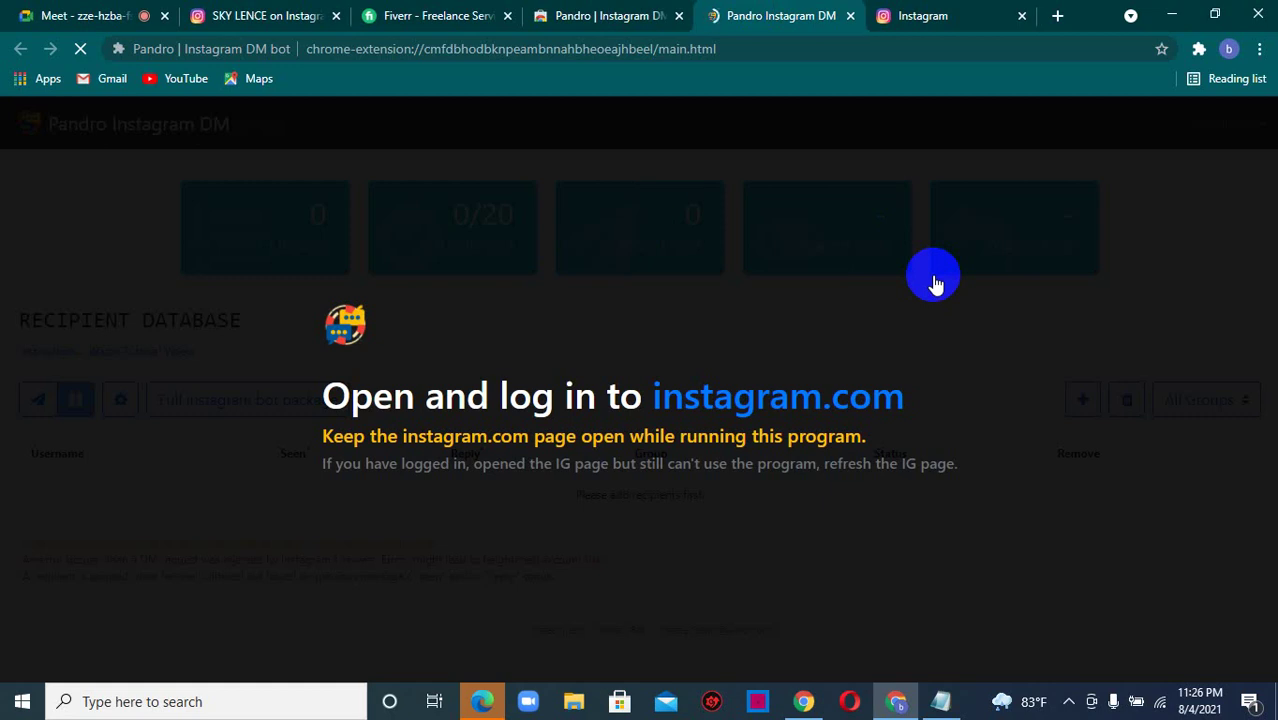
{"action": "left_click", "coordinate": [918, 14]}
{"action": "left_click", "coordinate": [822, 10]}
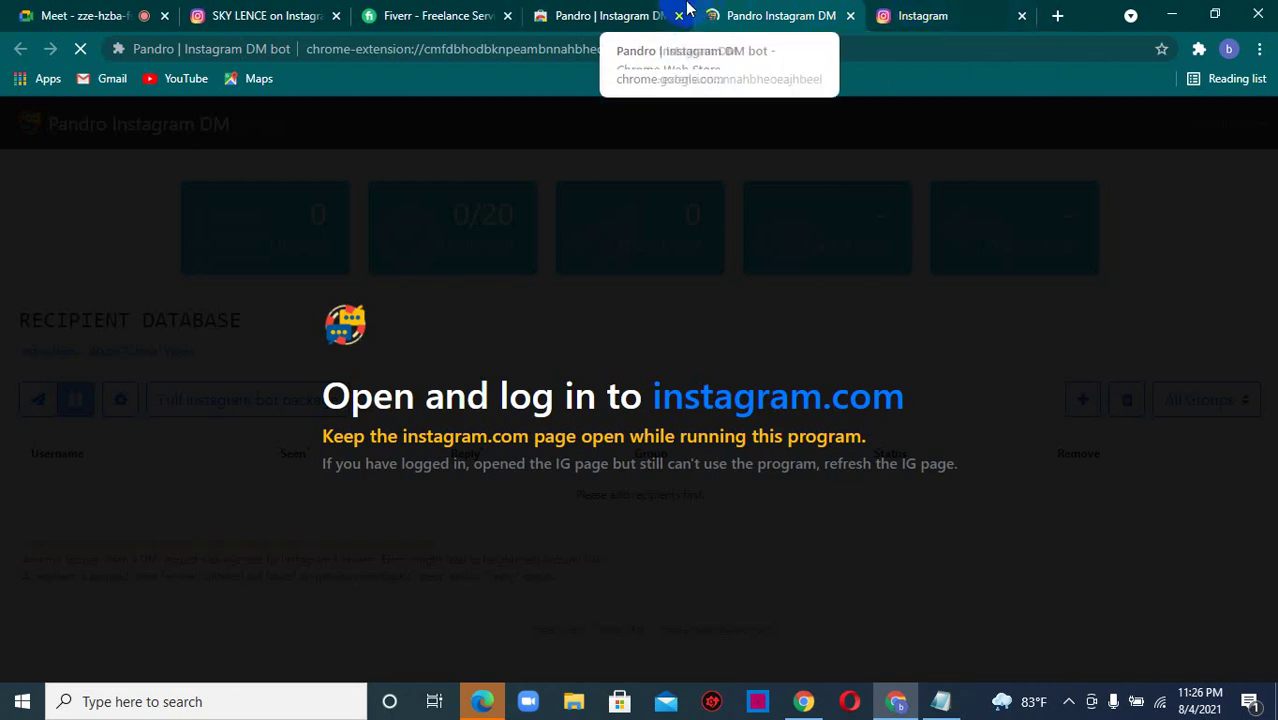
- Close the extension's Web Store tab and the Instagram profile tab
{"action": "left_click", "coordinate": [665, 18]}
{"action": "left_click", "coordinate": [679, 17]}
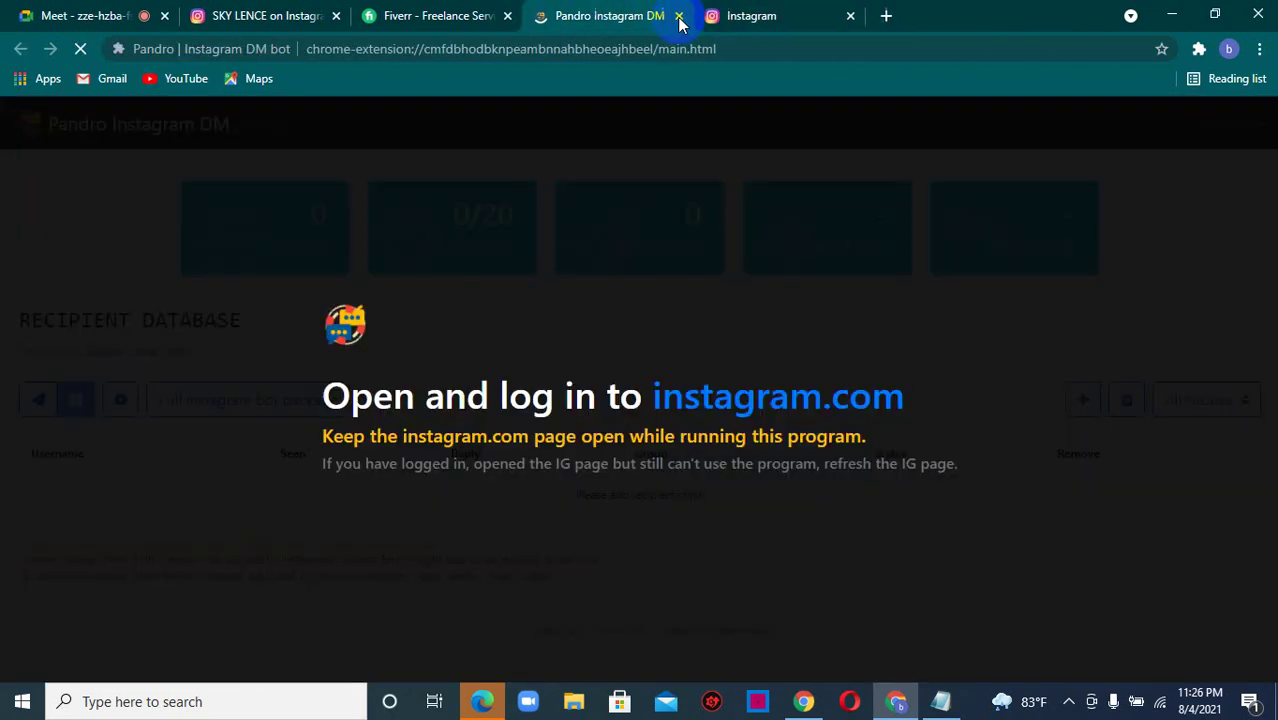
{"action": "left_click", "coordinate": [335, 17]}
- Check the Google Meet participant list, then go back to the Pandro DM dashboard
{"action": "left_click", "coordinate": [50, 14]}
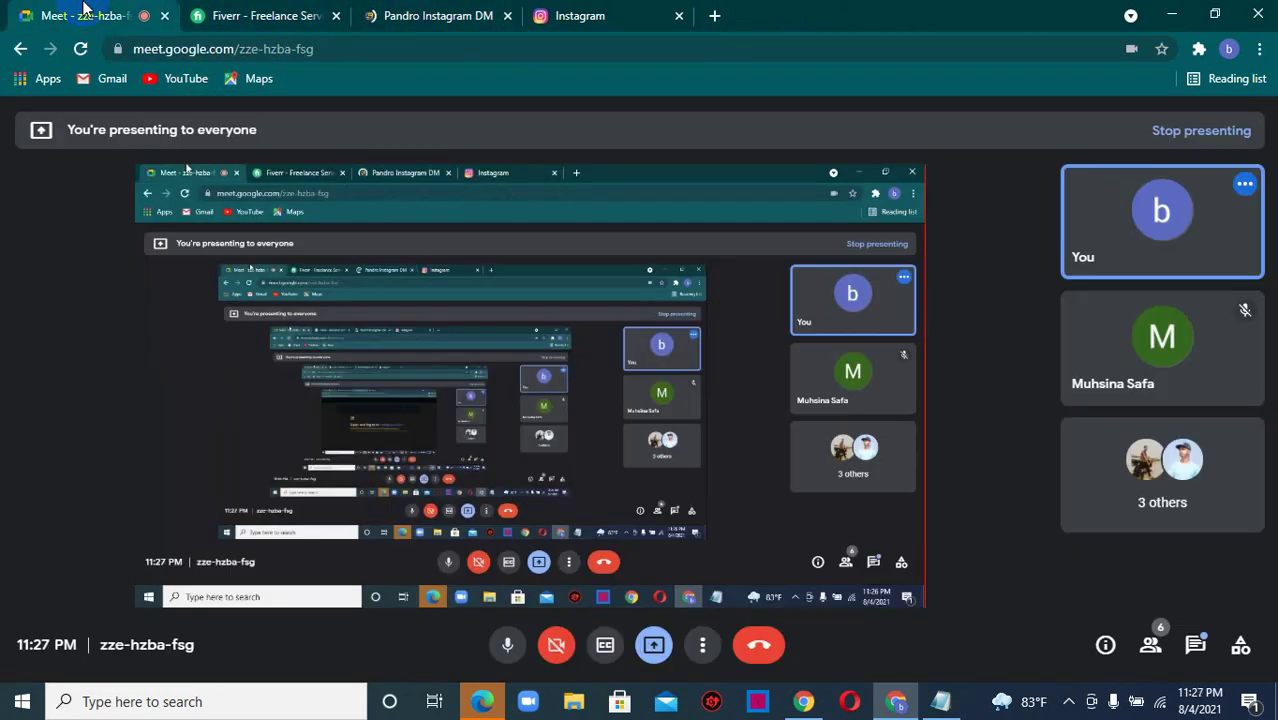
{"action": "left_click", "coordinate": [1148, 648]}
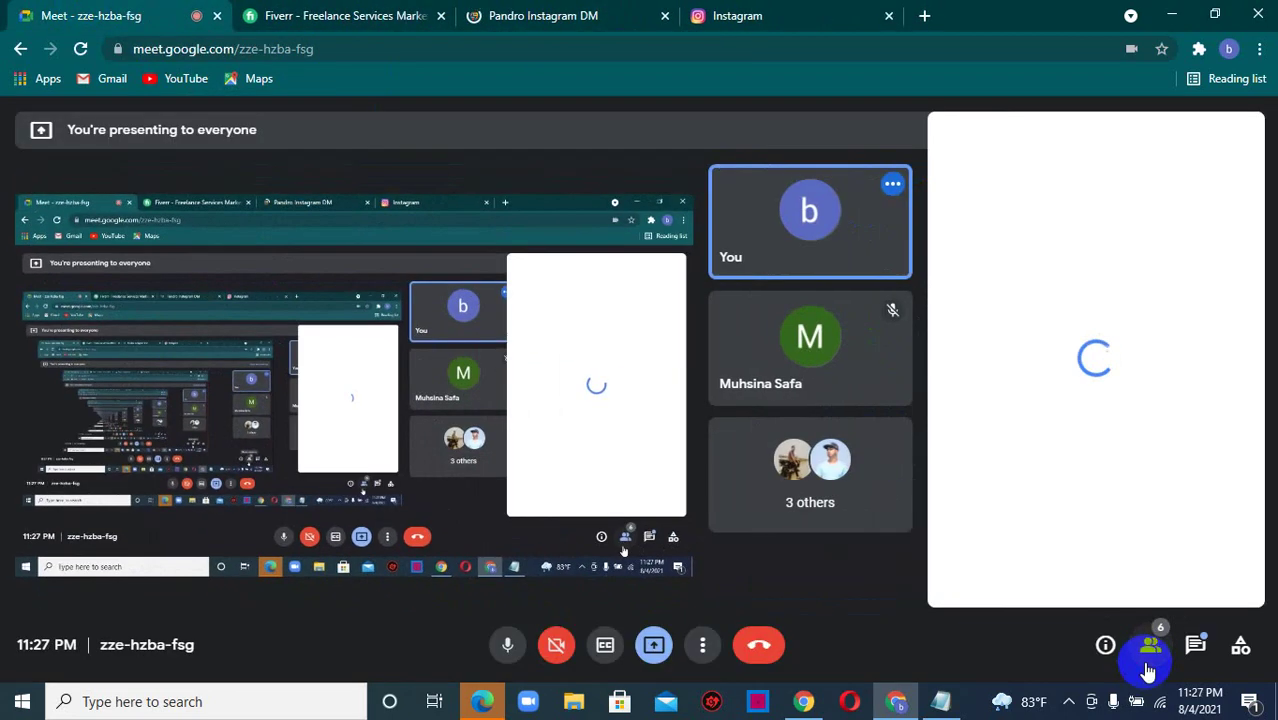
{"action": "left_click", "coordinate": [1227, 325]}
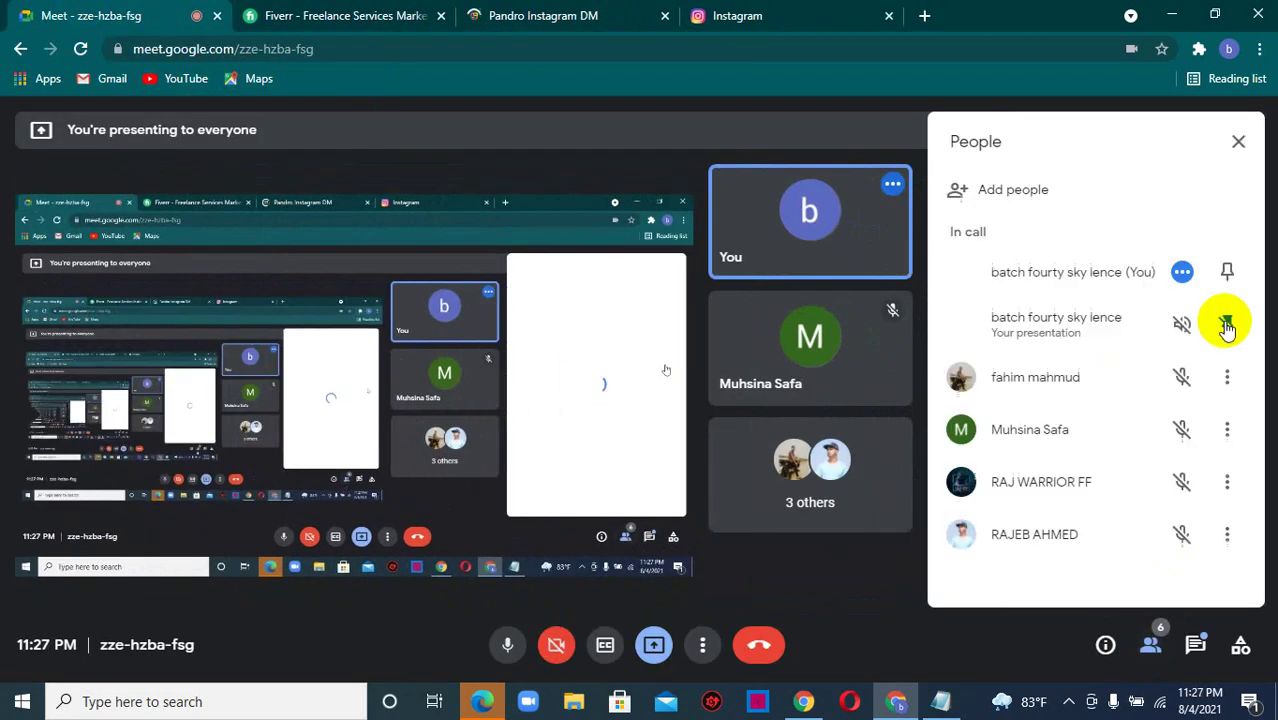
{"action": "left_click", "coordinate": [1239, 145]}
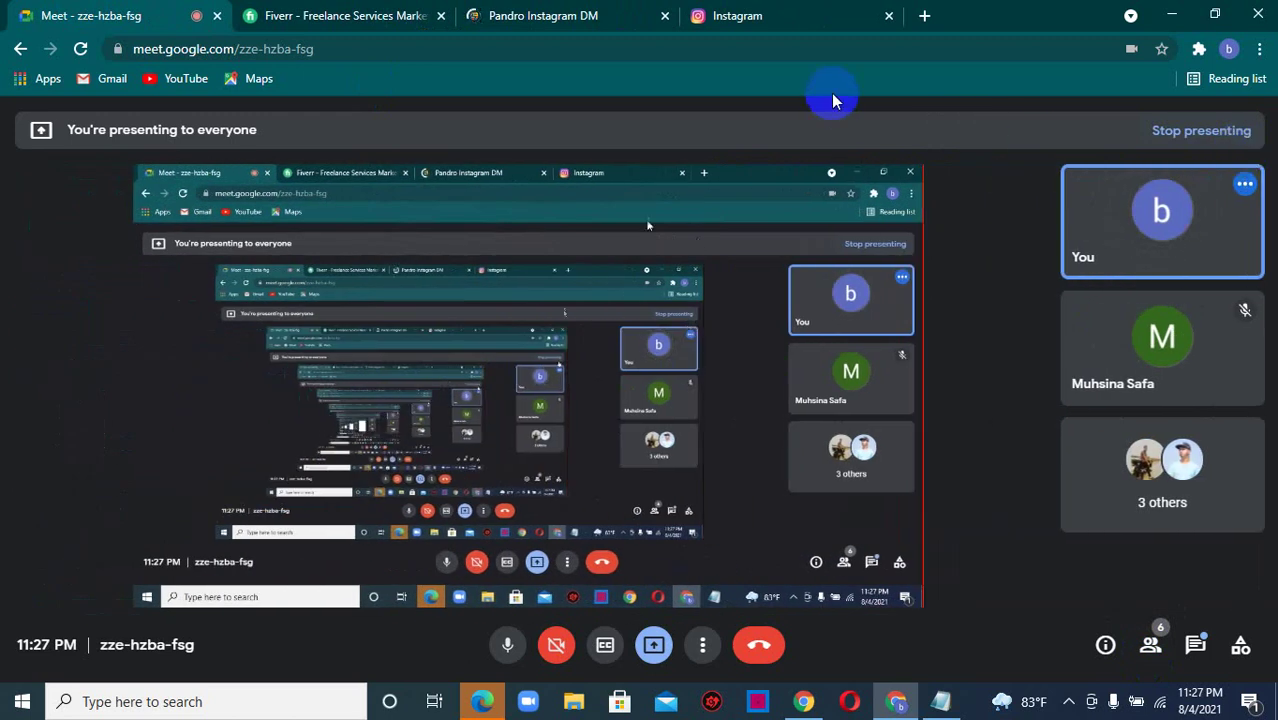
{"action": "left_click", "coordinate": [640, 15]}
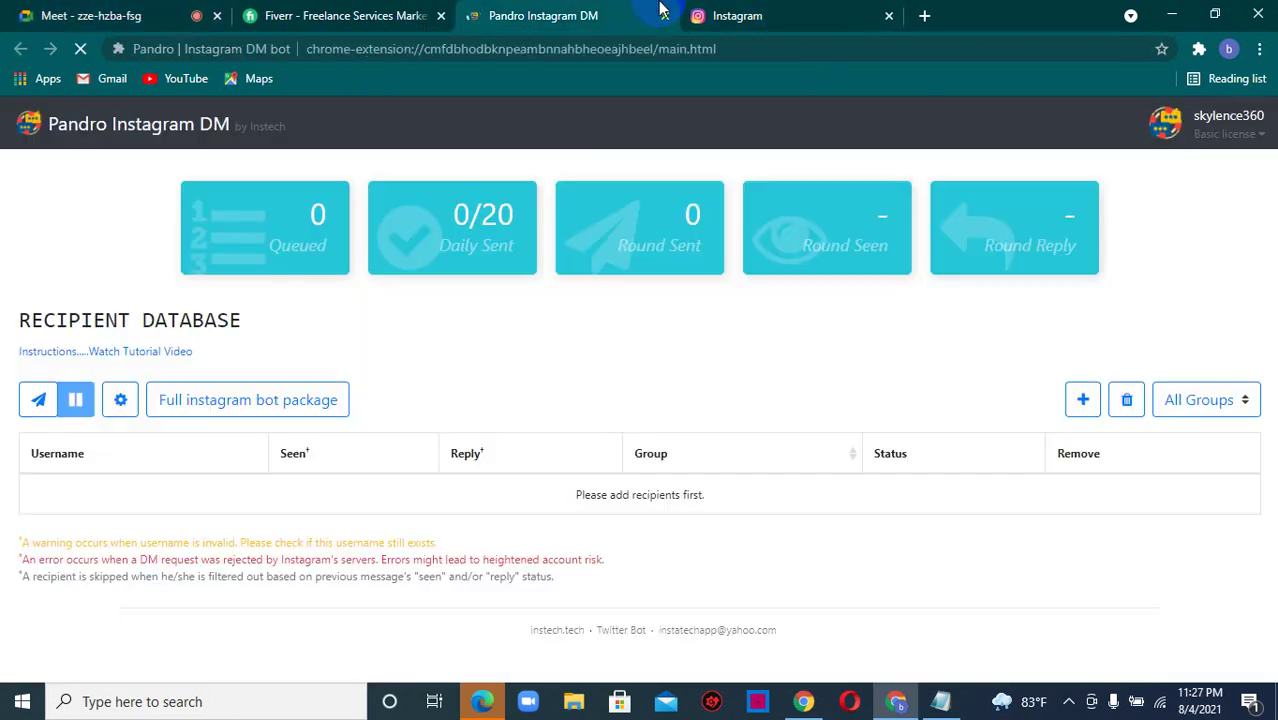
- Review the dashboard stats, including the daily DM limit of 20, and open the Instagram bot package site
{"action": "left_click", "coordinate": [795, 12]}
{"action": "left_click", "coordinate": [533, 12]}
{"action": "mouse_move", "coordinate": [288, 250]}
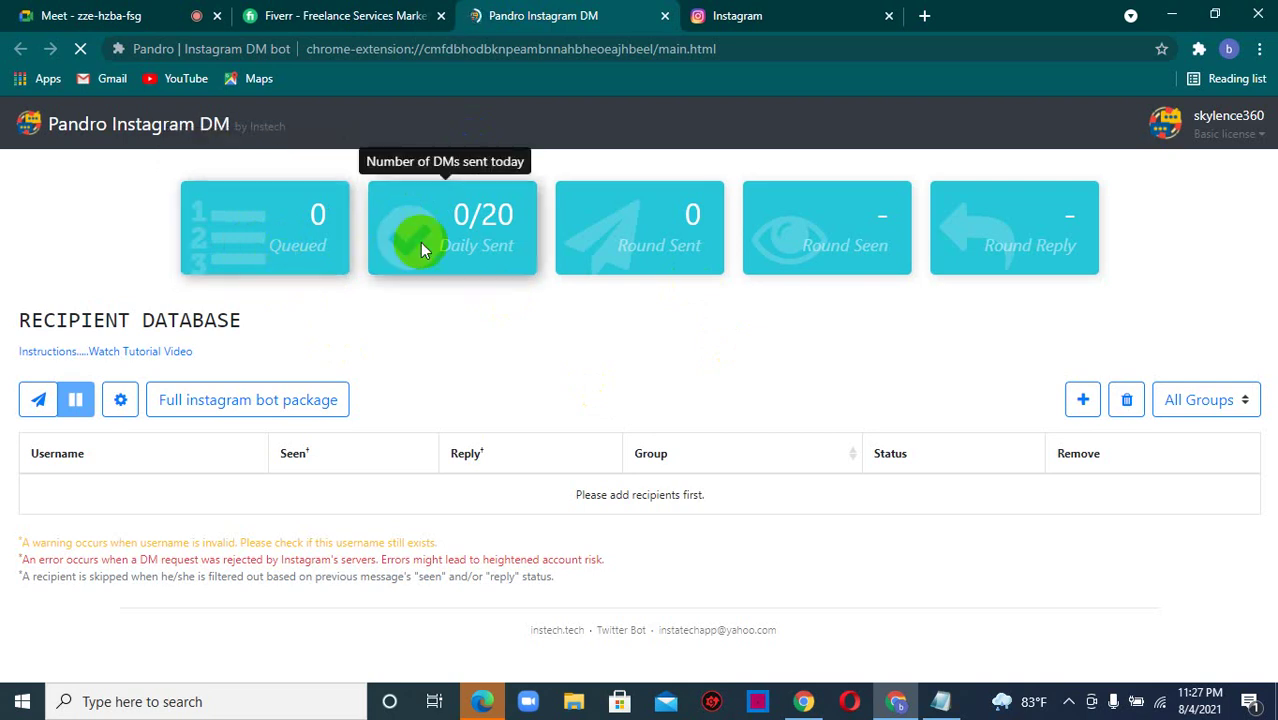
{"action": "mouse_move", "coordinate": [365, 245]}
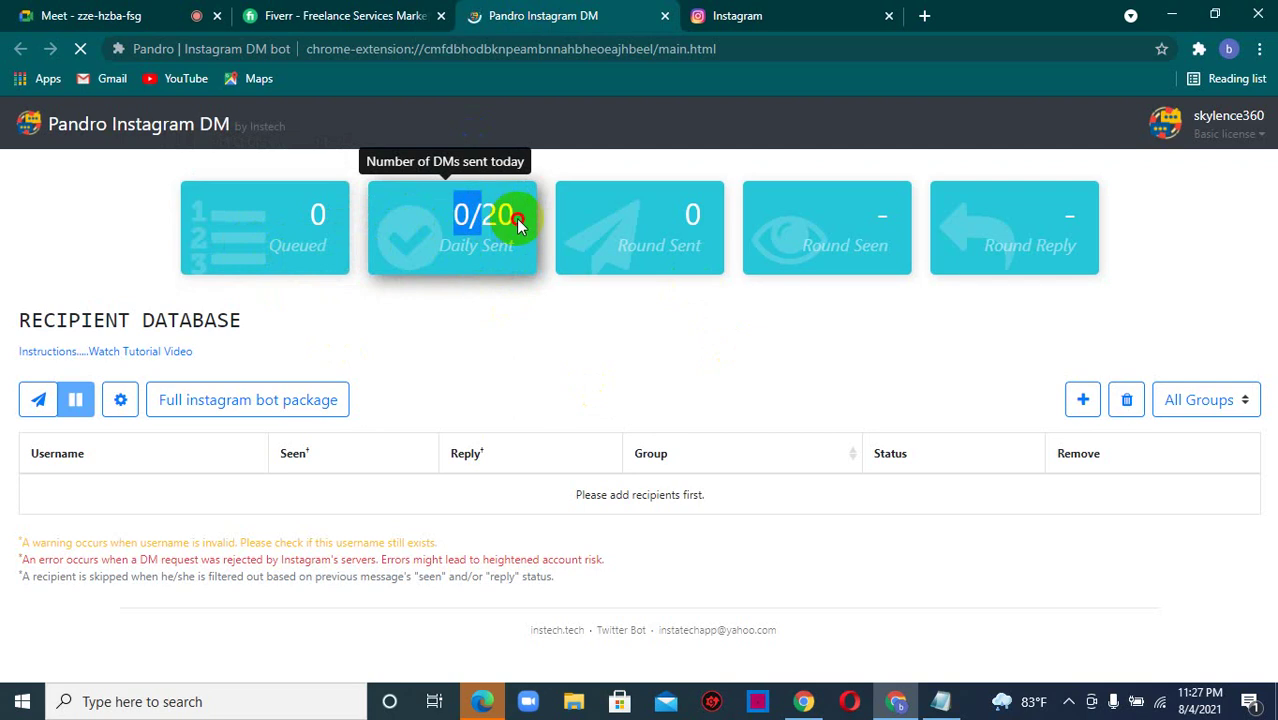
{"action": "double_click", "coordinate": [506, 220]}
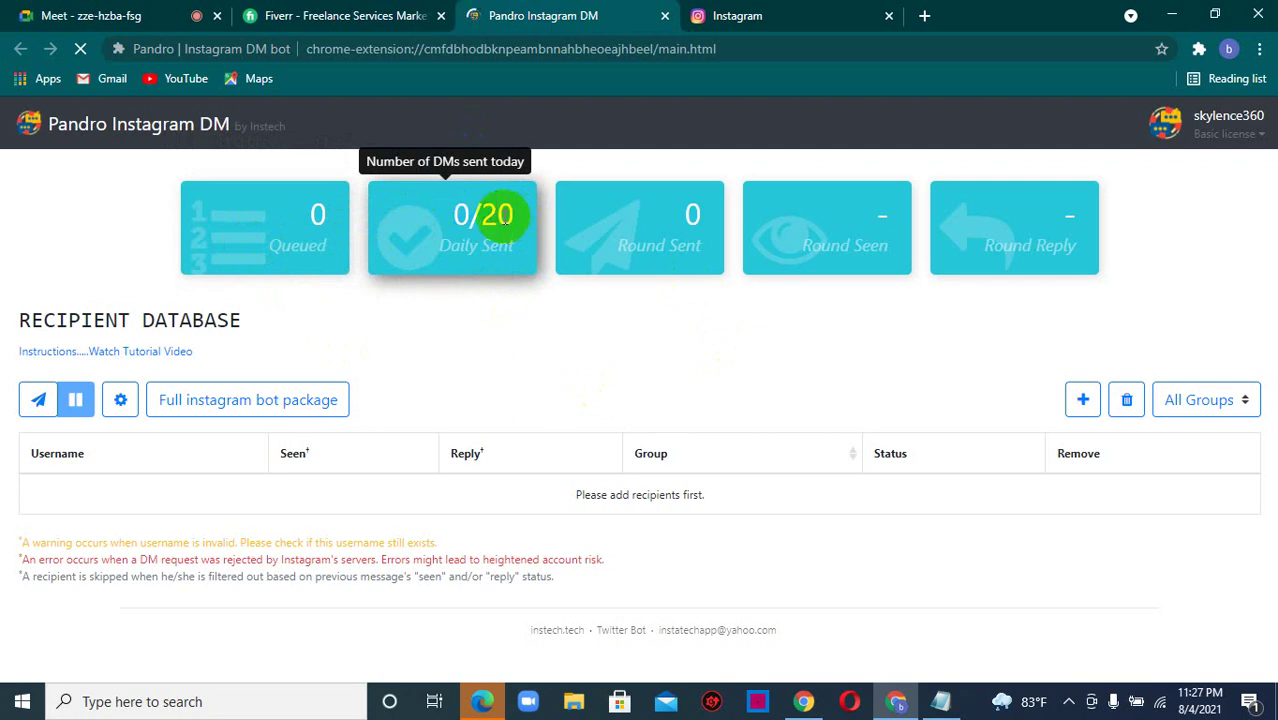
{"action": "left_click", "coordinate": [507, 218]}
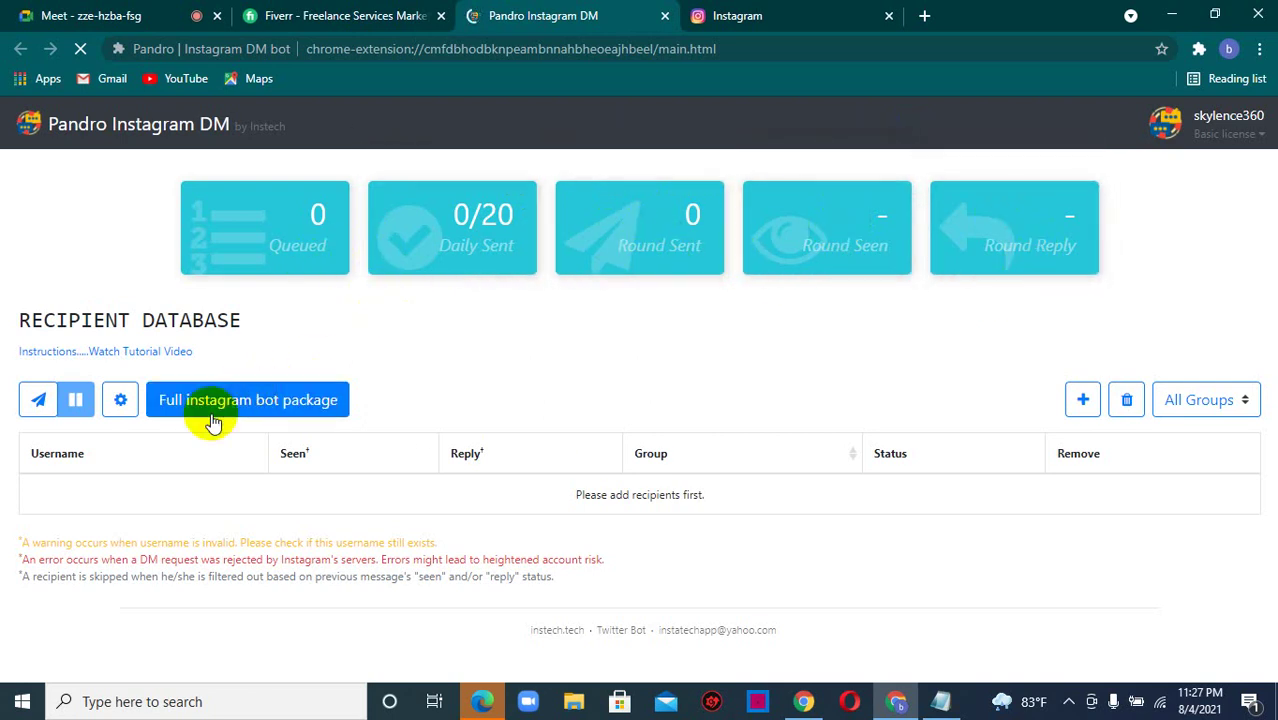
{"action": "left_click", "coordinate": [265, 400]}
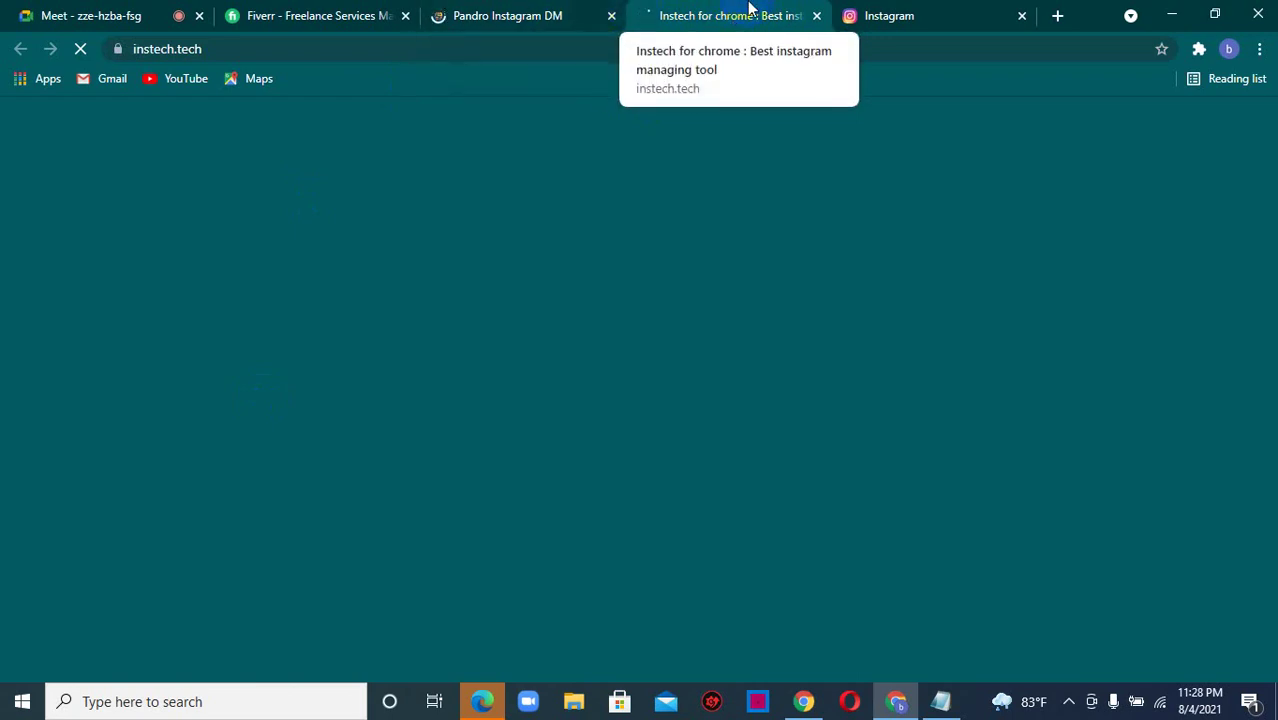
{"action": "left_click", "coordinate": [548, 10]}
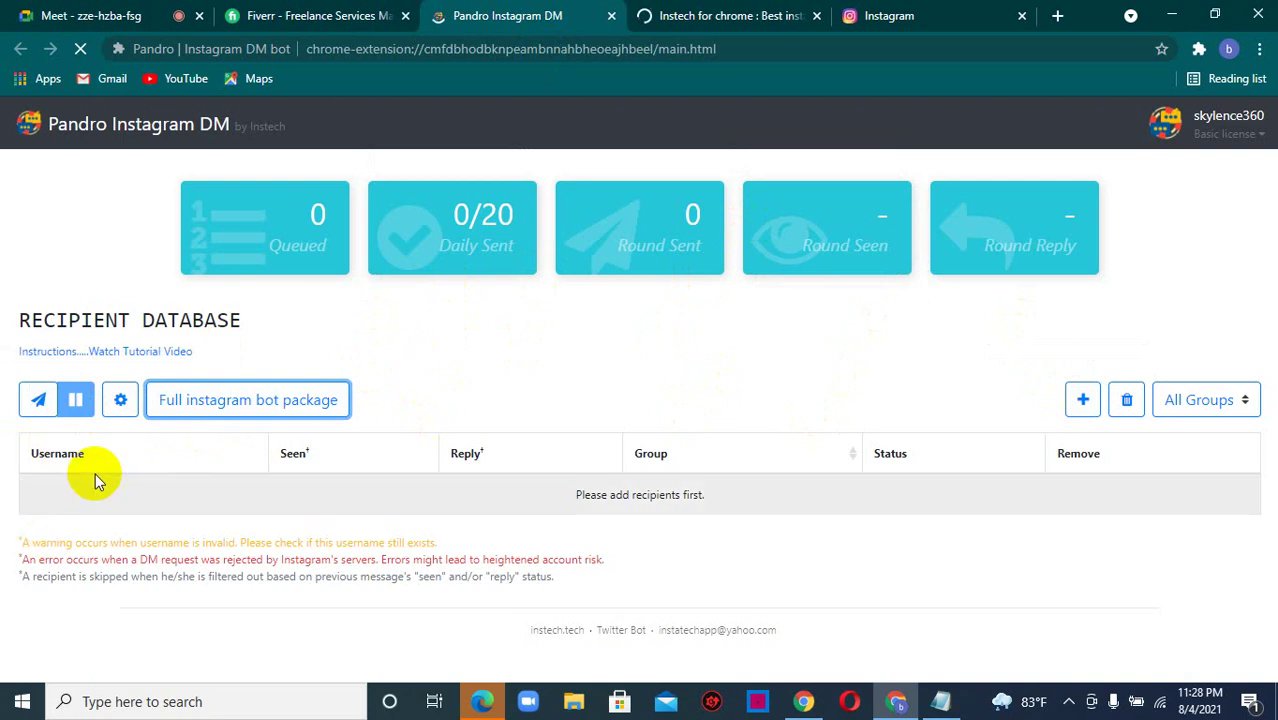
- Add recipients with Usernames as the import source and enter one Instagram username
{"action": "left_click", "coordinate": [1082, 401]}
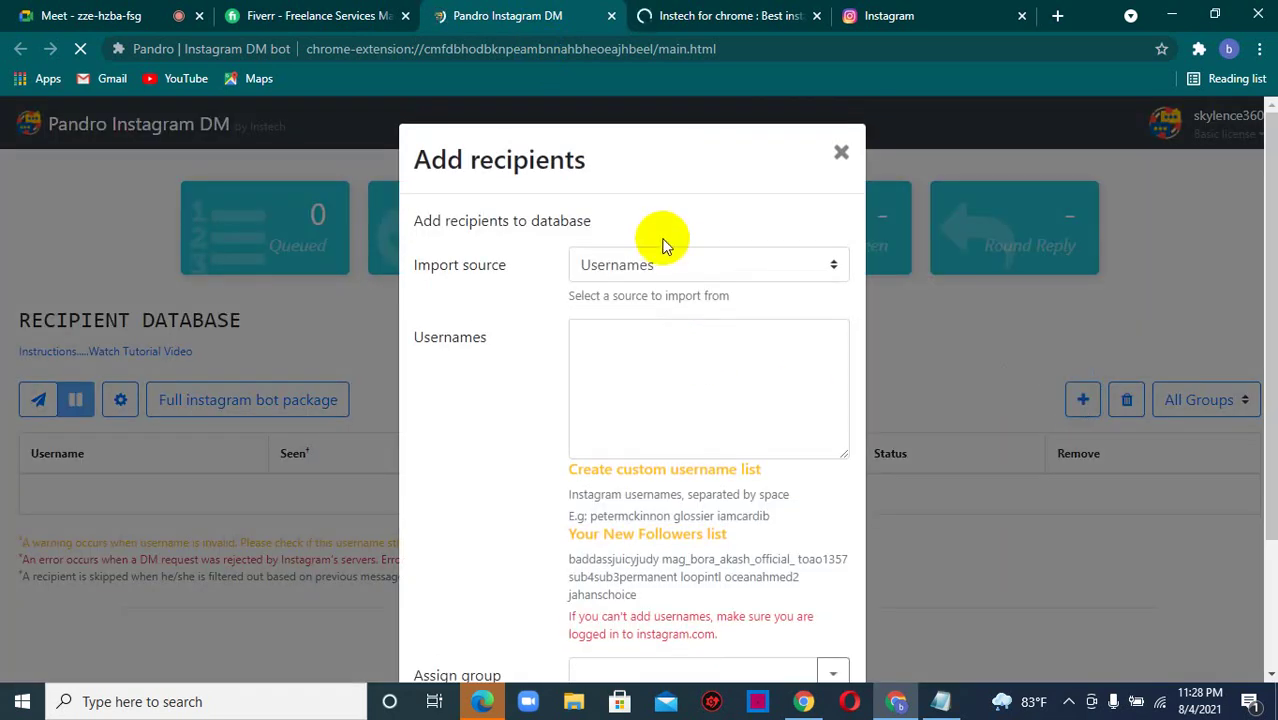
{"action": "left_click", "coordinate": [656, 266]}
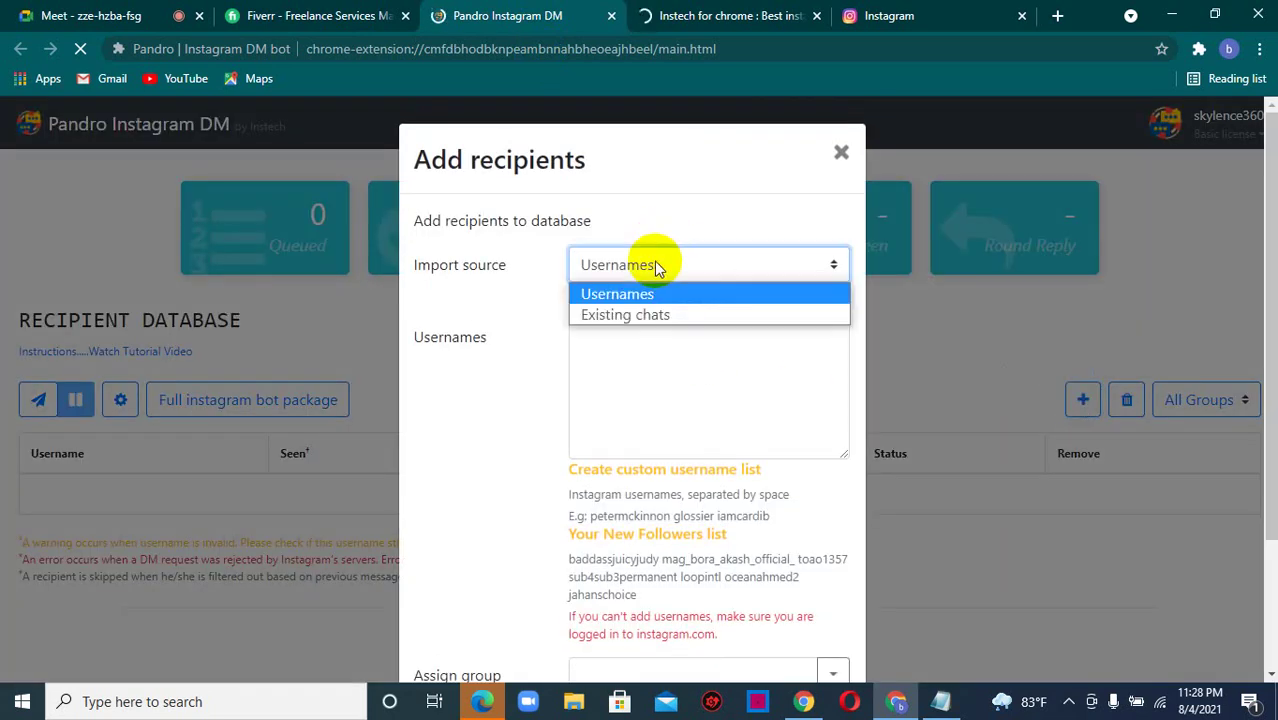
{"action": "left_click", "coordinate": [653, 315]}
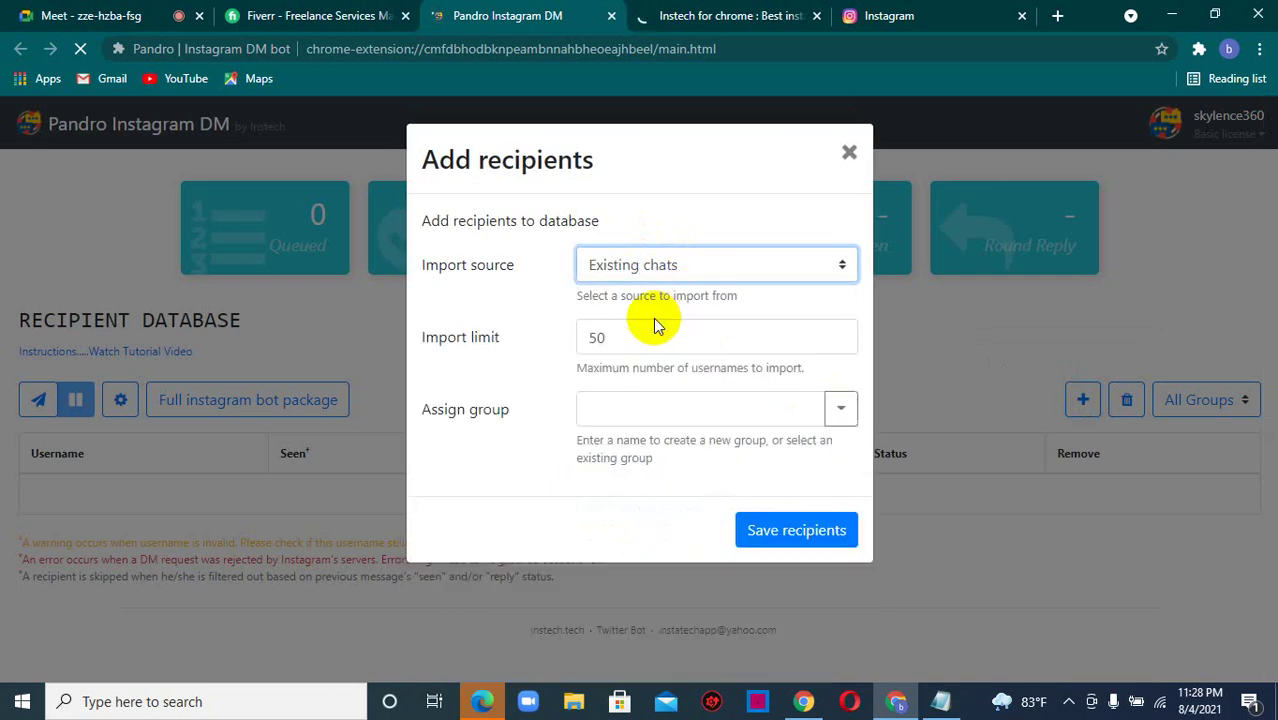
{"action": "left_click", "coordinate": [659, 265]}
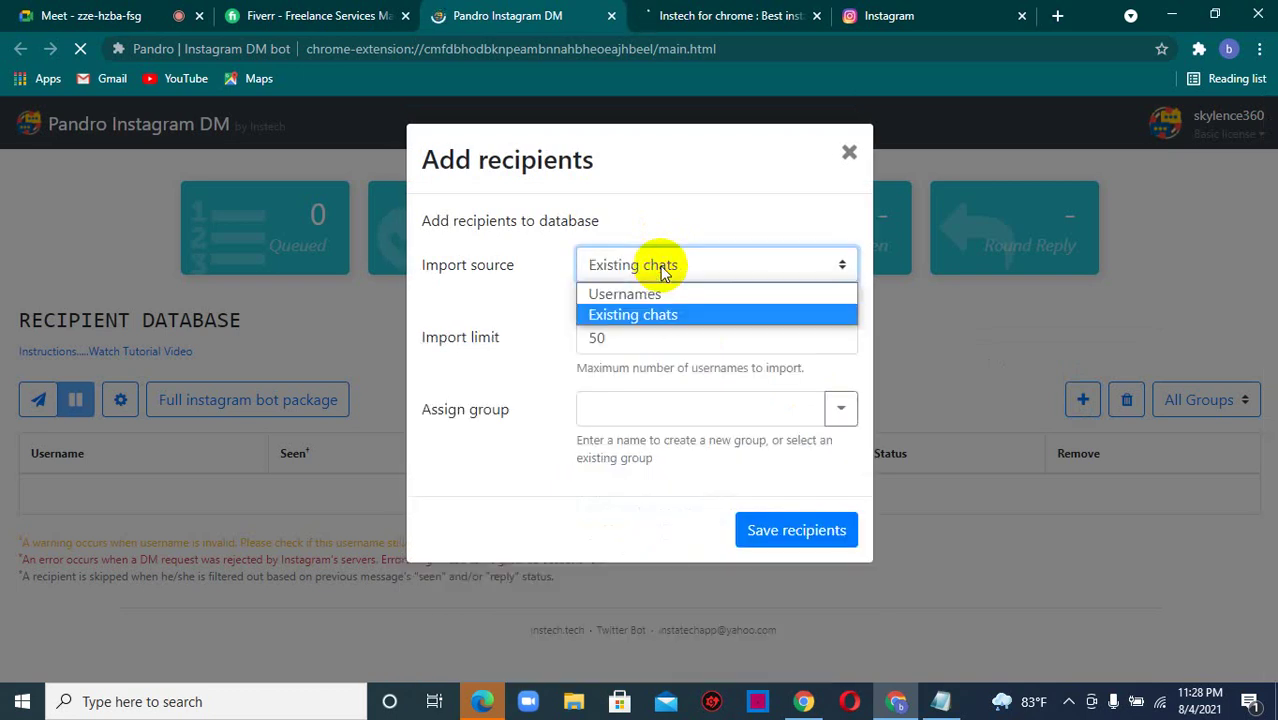
{"action": "left_click", "coordinate": [650, 294]}
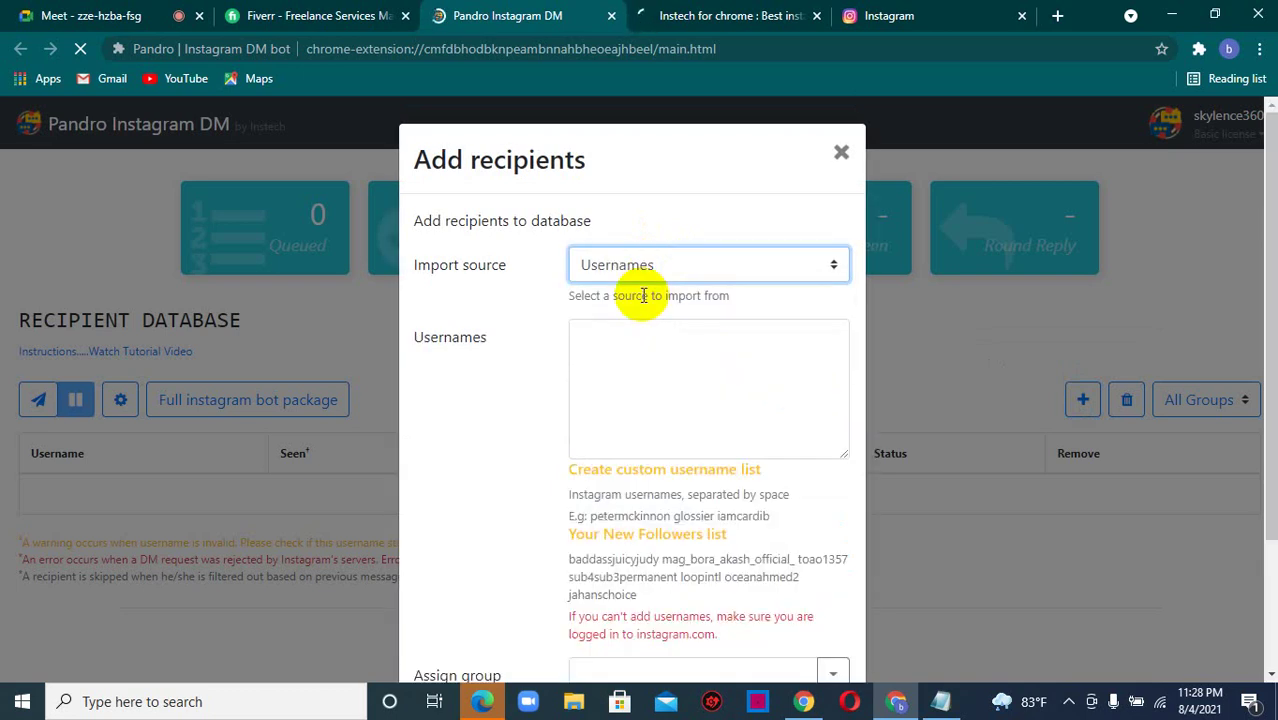
{"action": "left_click", "coordinate": [595, 330]}
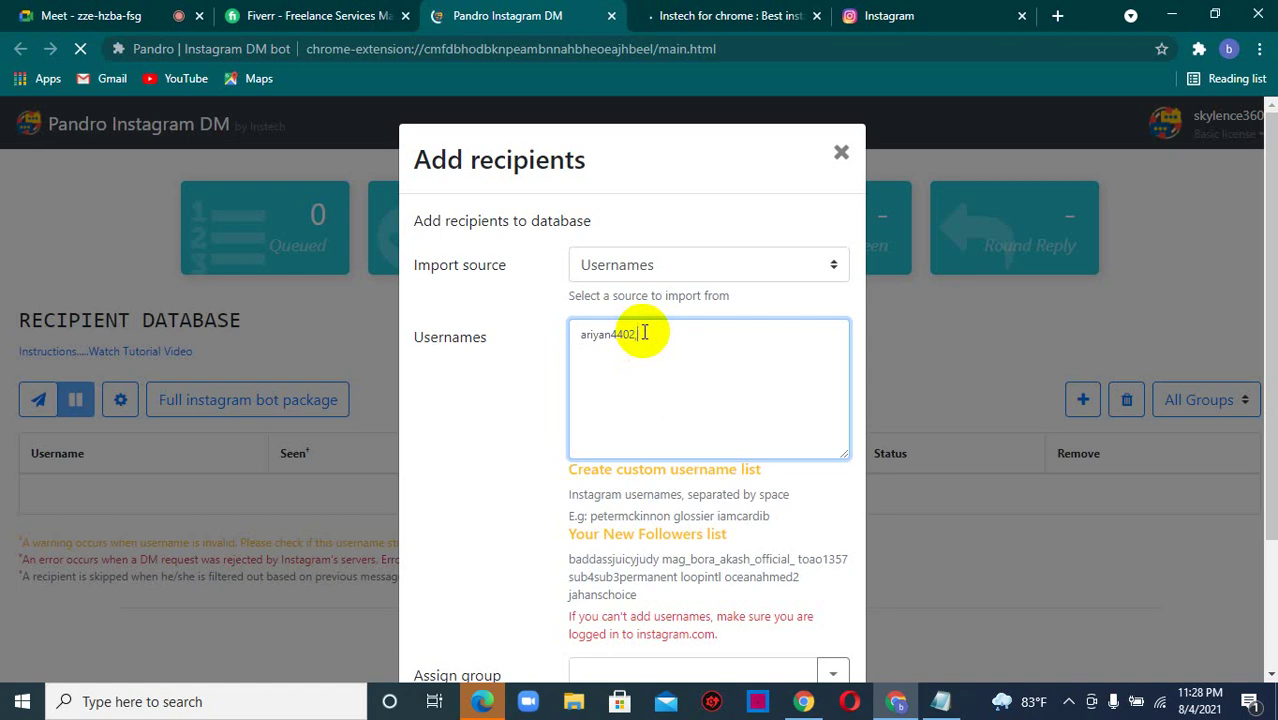
{"action": "left_click", "coordinate": [110, 15]}
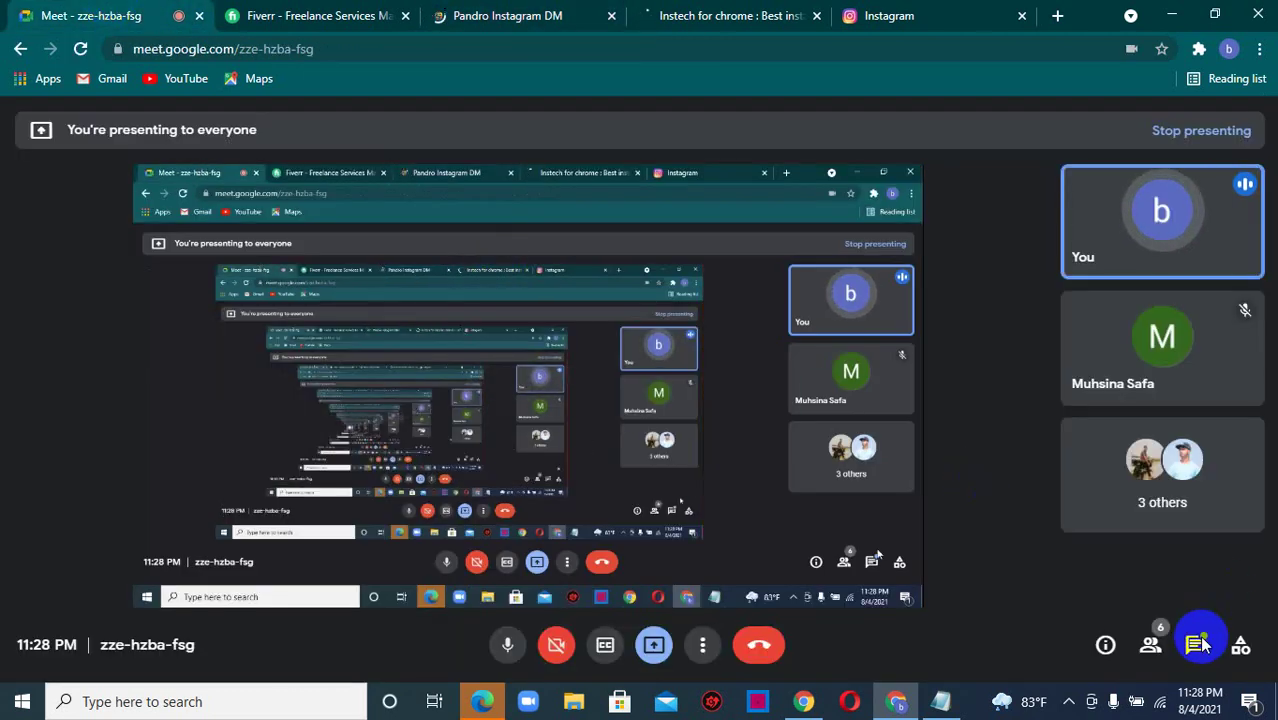
- Copy the username from the last Google Meet chat message and return to Add recipients
{"action": "left_click", "coordinate": [1199, 645]}
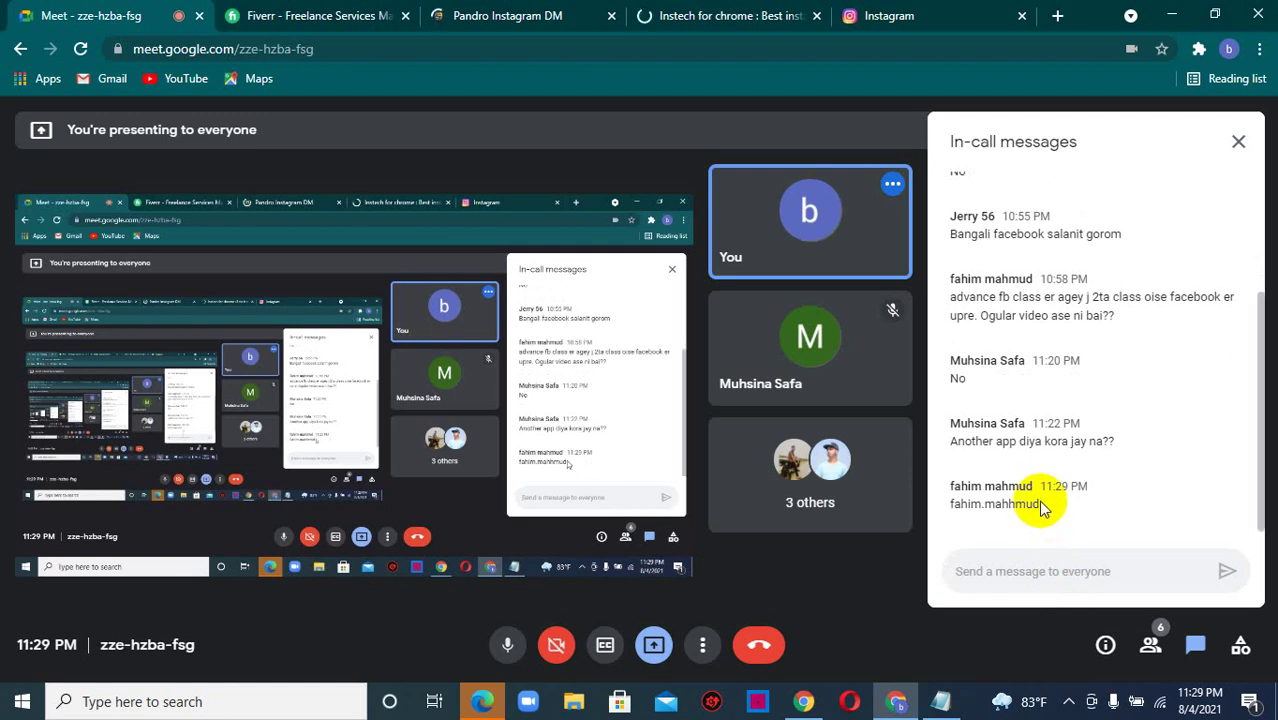
{"action": "left_click_drag", "start_coordinate": [1038, 505], "coordinate": [955, 505]}
{"action": "right_click", "coordinate": [960, 505]}
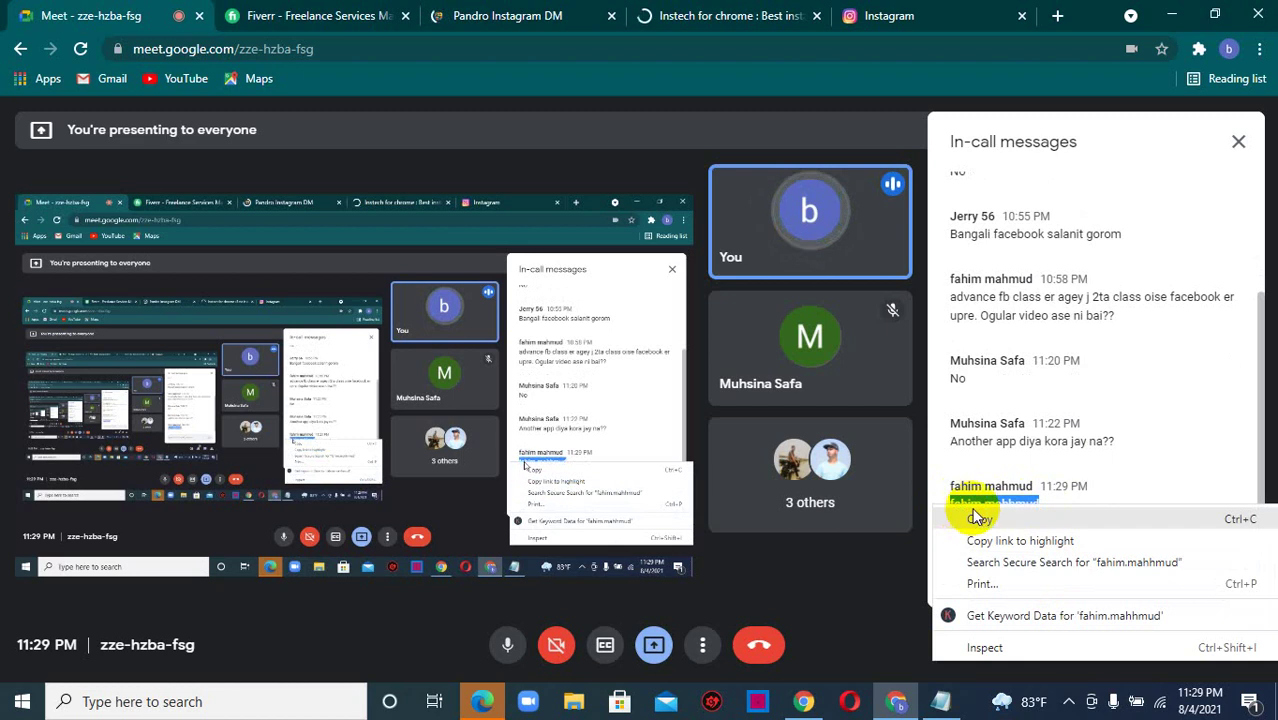
{"action": "left_click", "coordinate": [980, 519]}
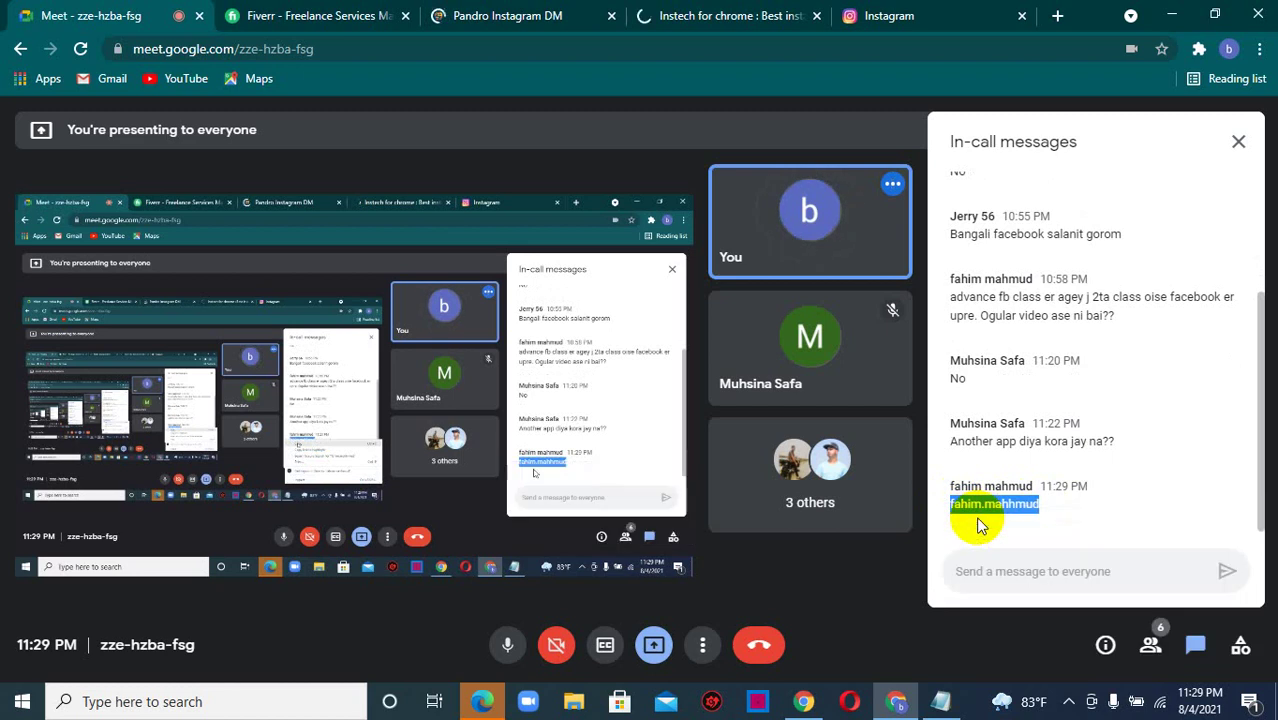
{"action": "left_click", "coordinate": [927, 12]}
{"action": "left_click", "coordinate": [685, 12]}
{"action": "left_click", "coordinate": [508, 14]}
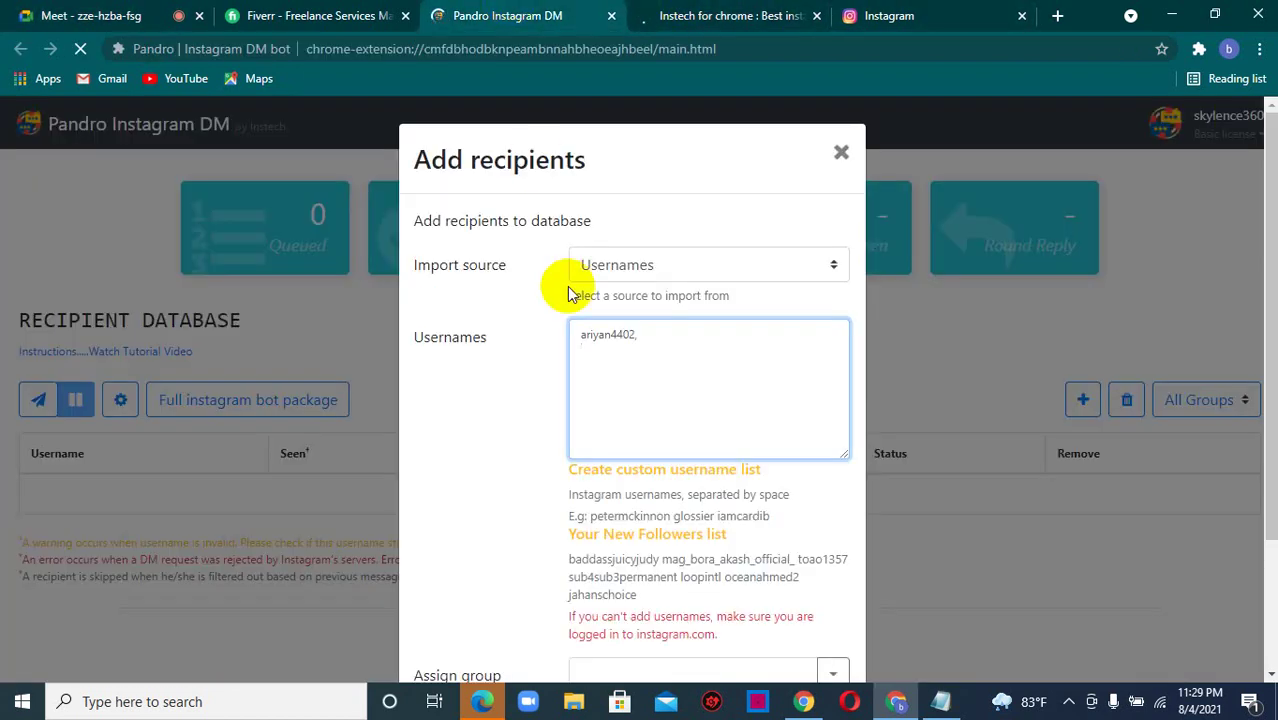
- Paste the copied username into the list, followed by a comma and a new line
{"action": "key", "text": "ctrl+v"}
{"action": "type", "text": ","}
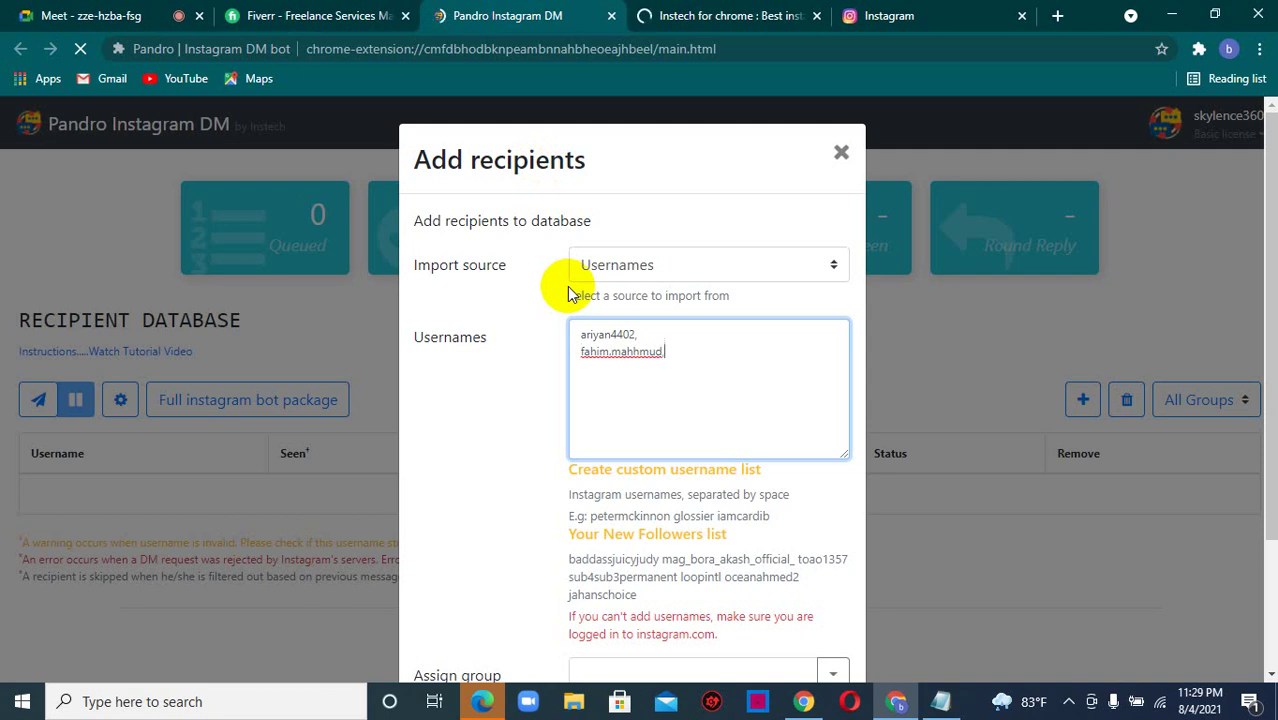
{"action": "key", "text": "Return"}
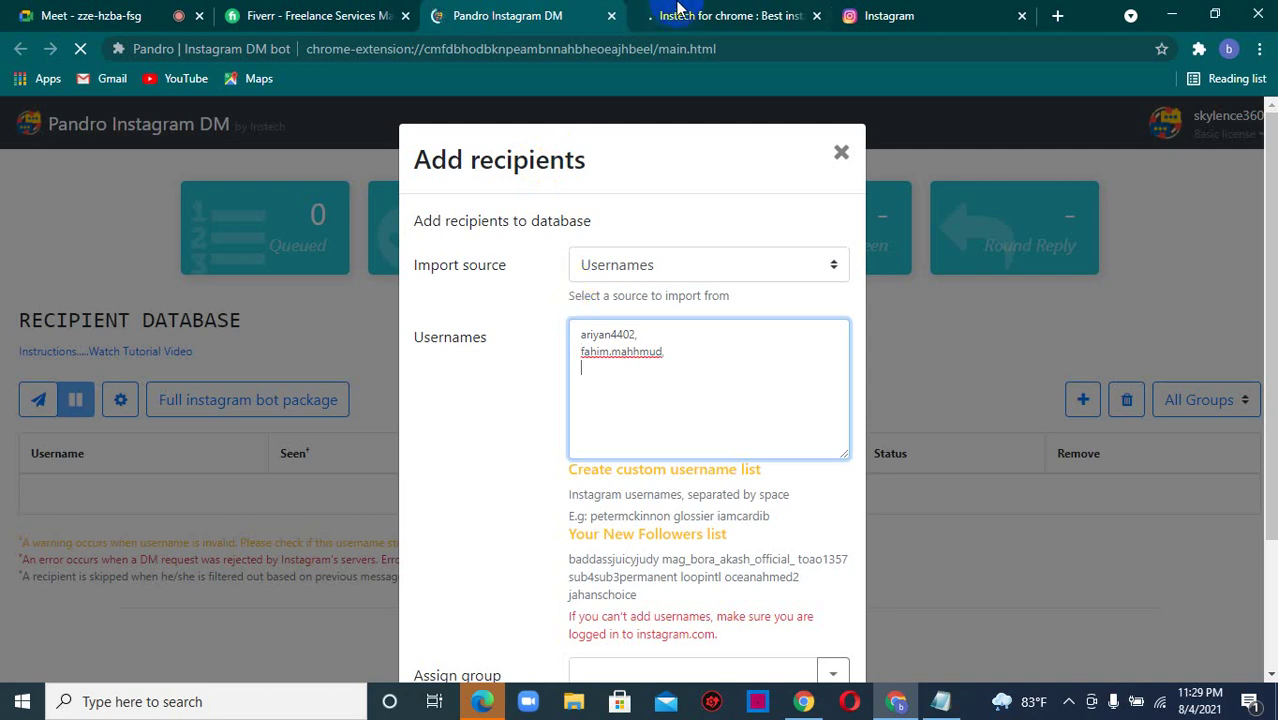
- Close the Instech for chrome tab
{"action": "left_click", "coordinate": [683, 12]}
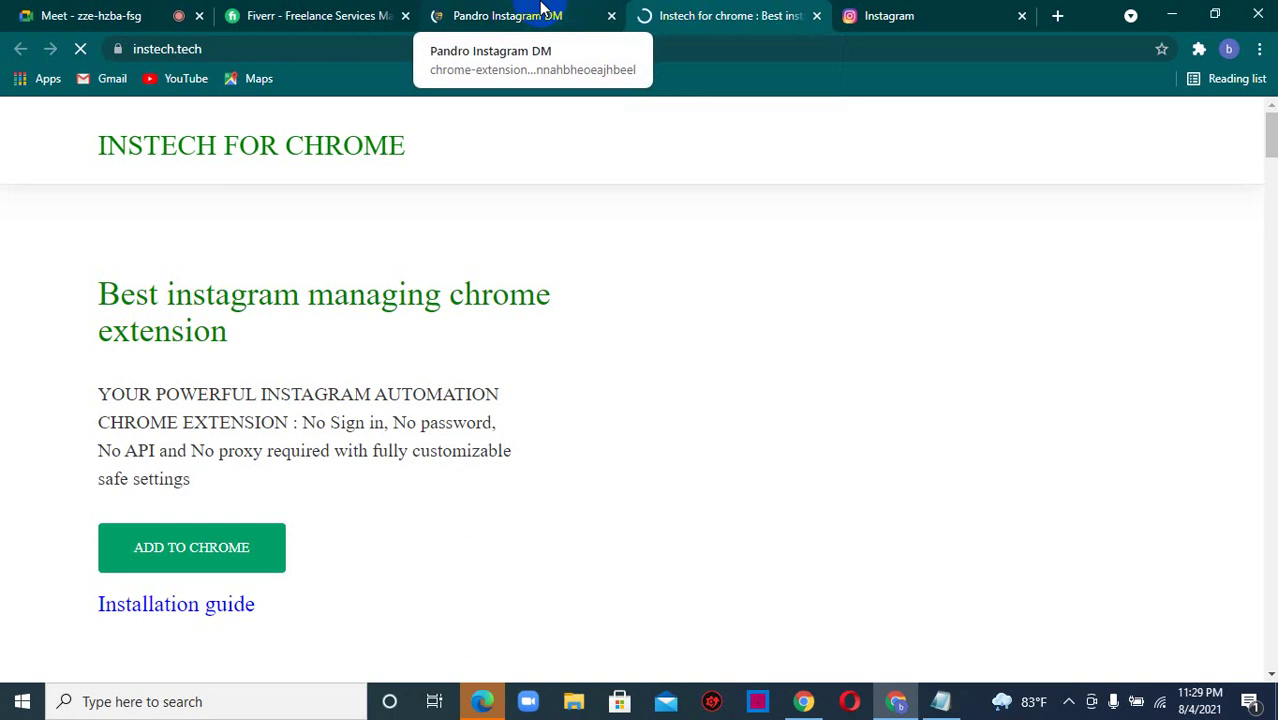
{"action": "left_click", "coordinate": [541, 10]}
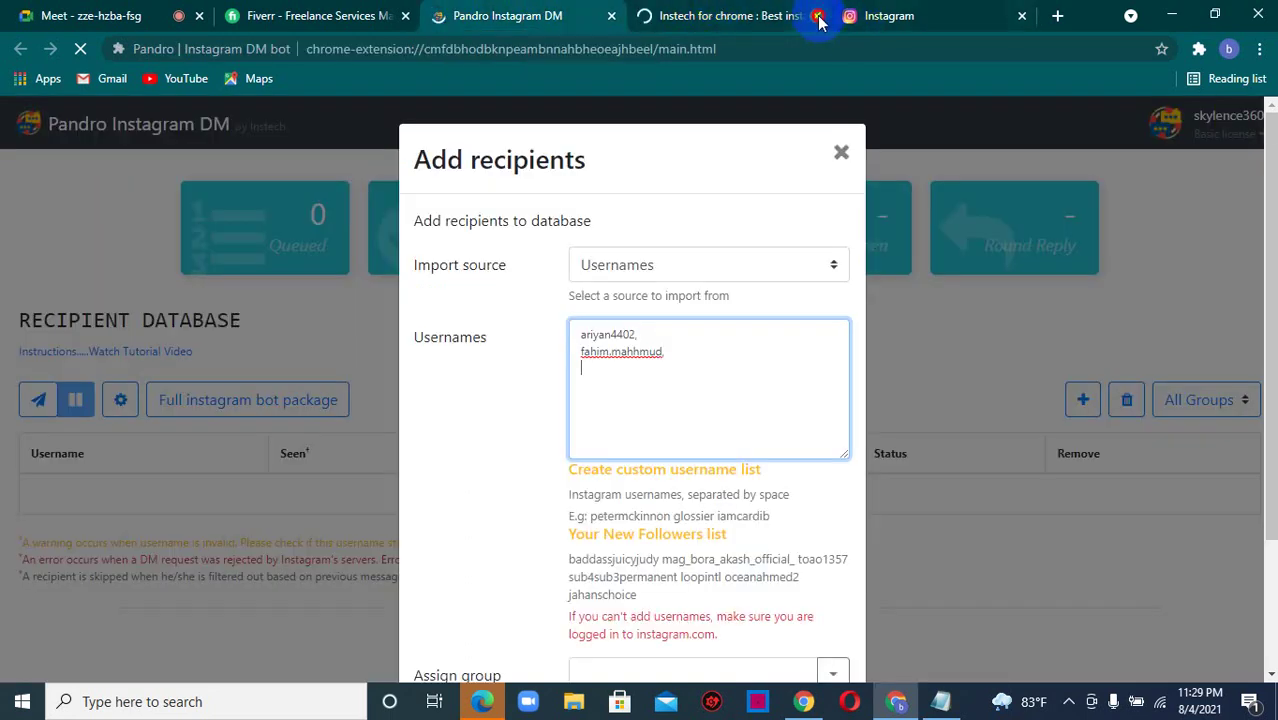
{"action": "left_click", "coordinate": [816, 16]}
- Copy another participant's username from the Meet chat and return to the recipients form
{"action": "left_click", "coordinate": [120, 14]}
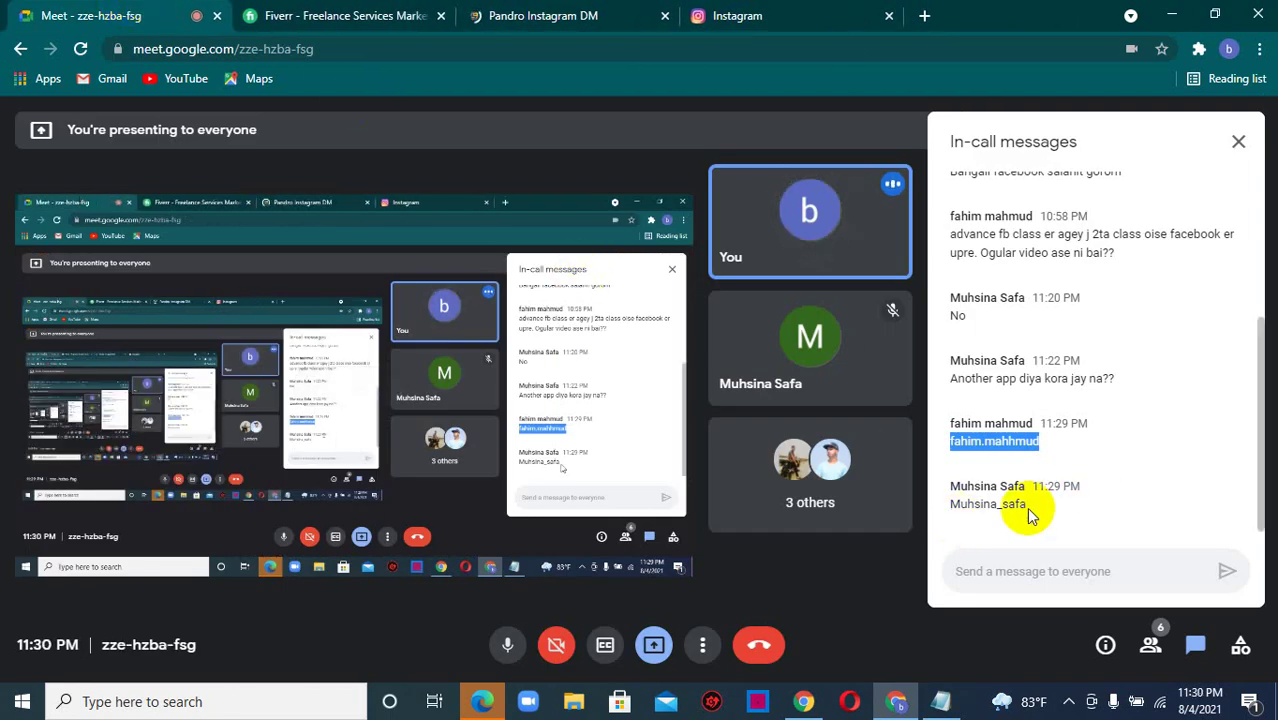
{"action": "left_click_drag", "start_coordinate": [1030, 514], "coordinate": [948, 506]}
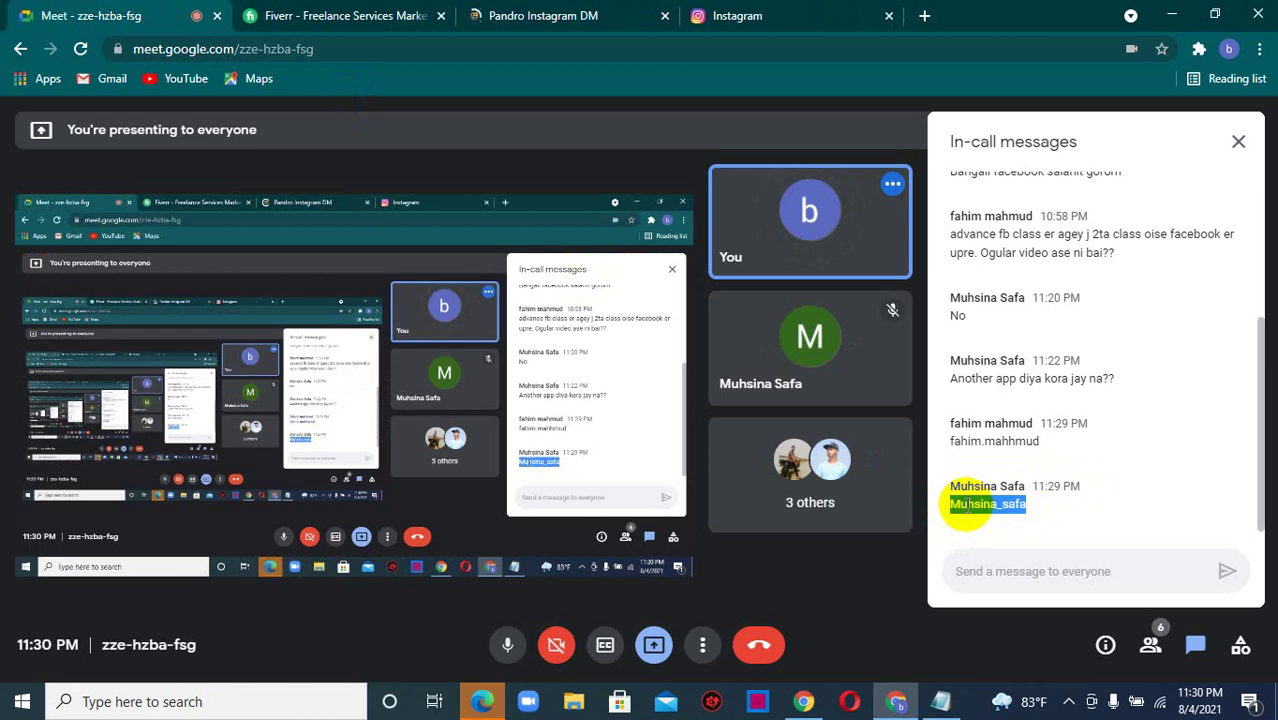
{"action": "right_click", "coordinate": [966, 505]}
{"action": "left_click", "coordinate": [983, 521]}
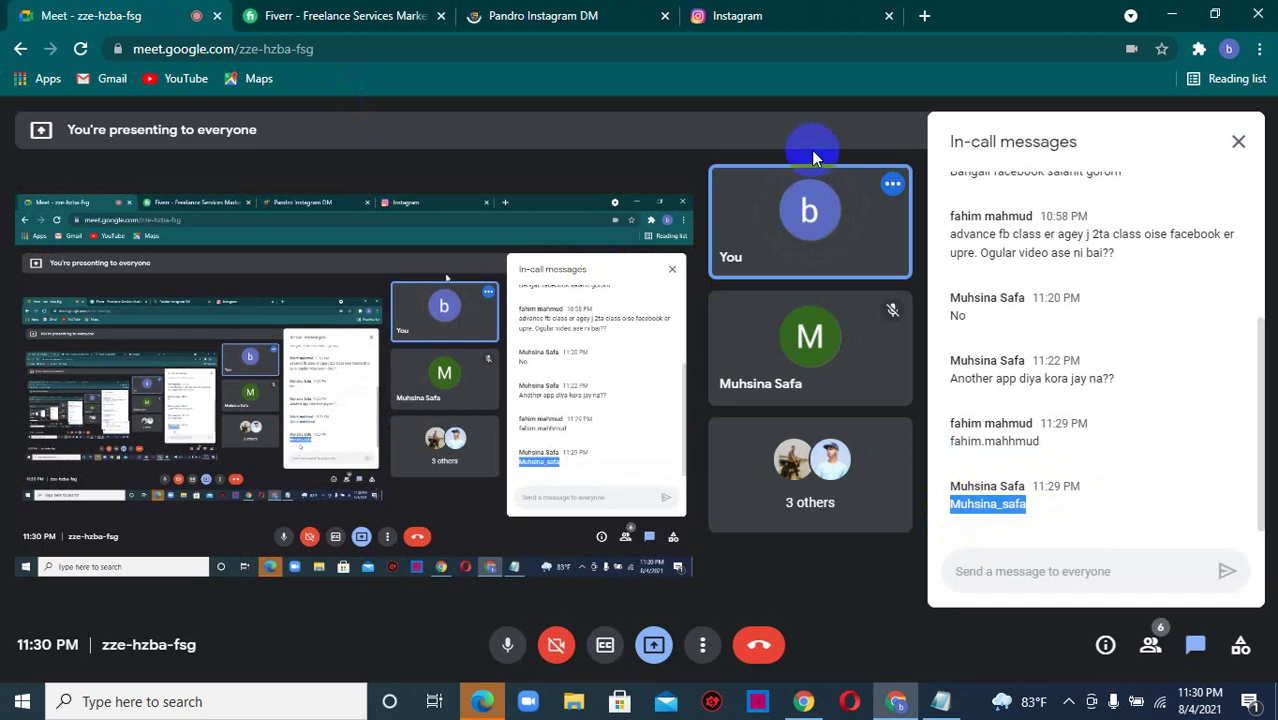
{"action": "left_click", "coordinate": [764, 15]}
{"action": "left_click", "coordinate": [579, 15]}
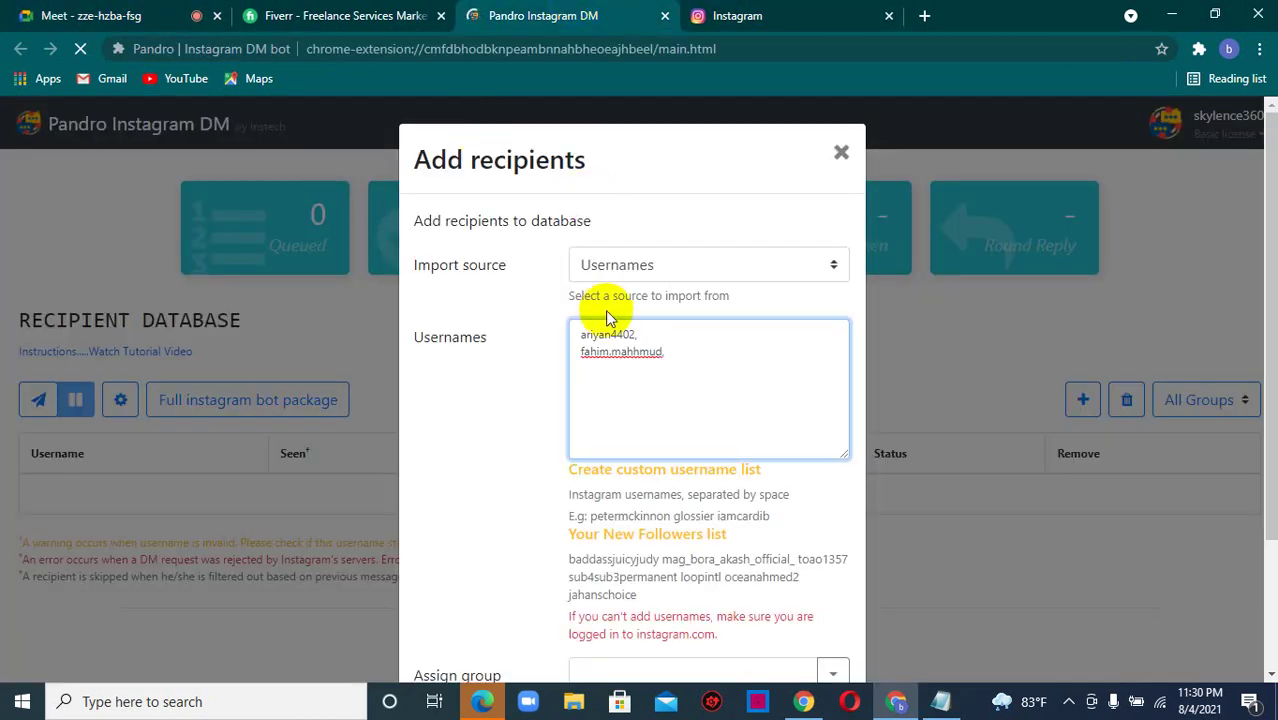
- Paste the third username and check the Meet participant list
{"action": "key", "text": "ctrl+v"}
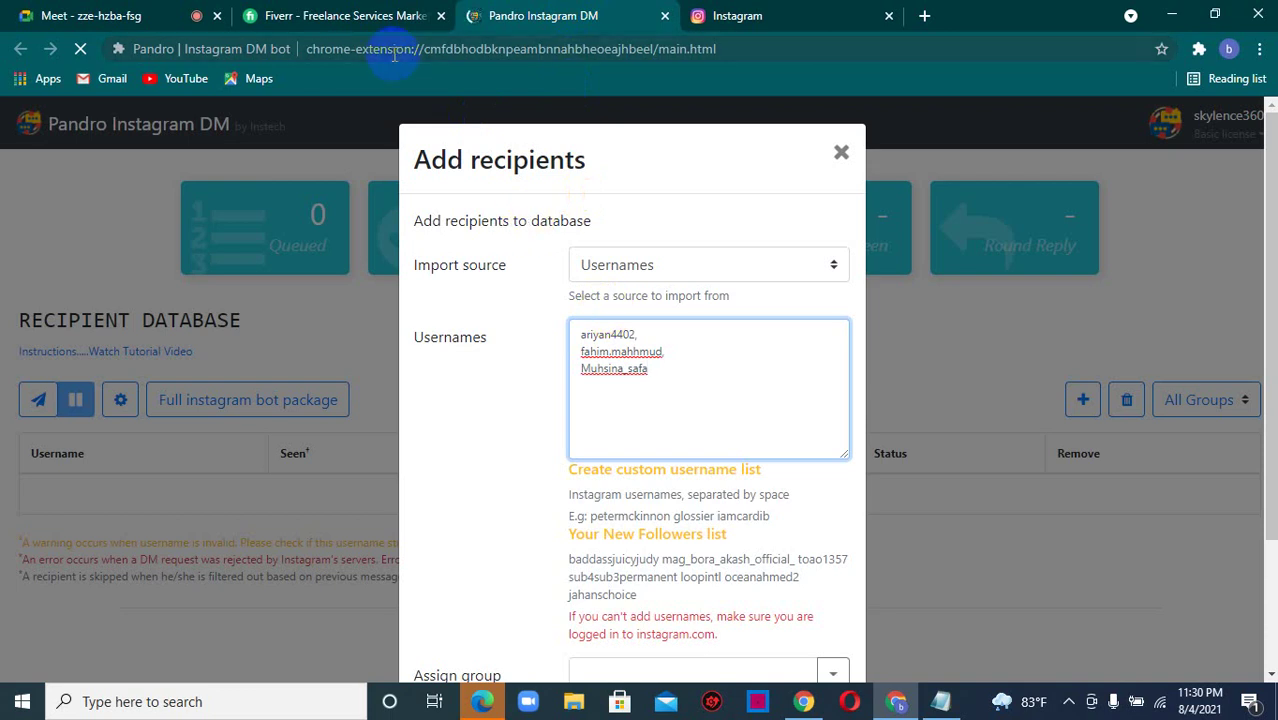
{"action": "left_click", "coordinate": [75, 12]}
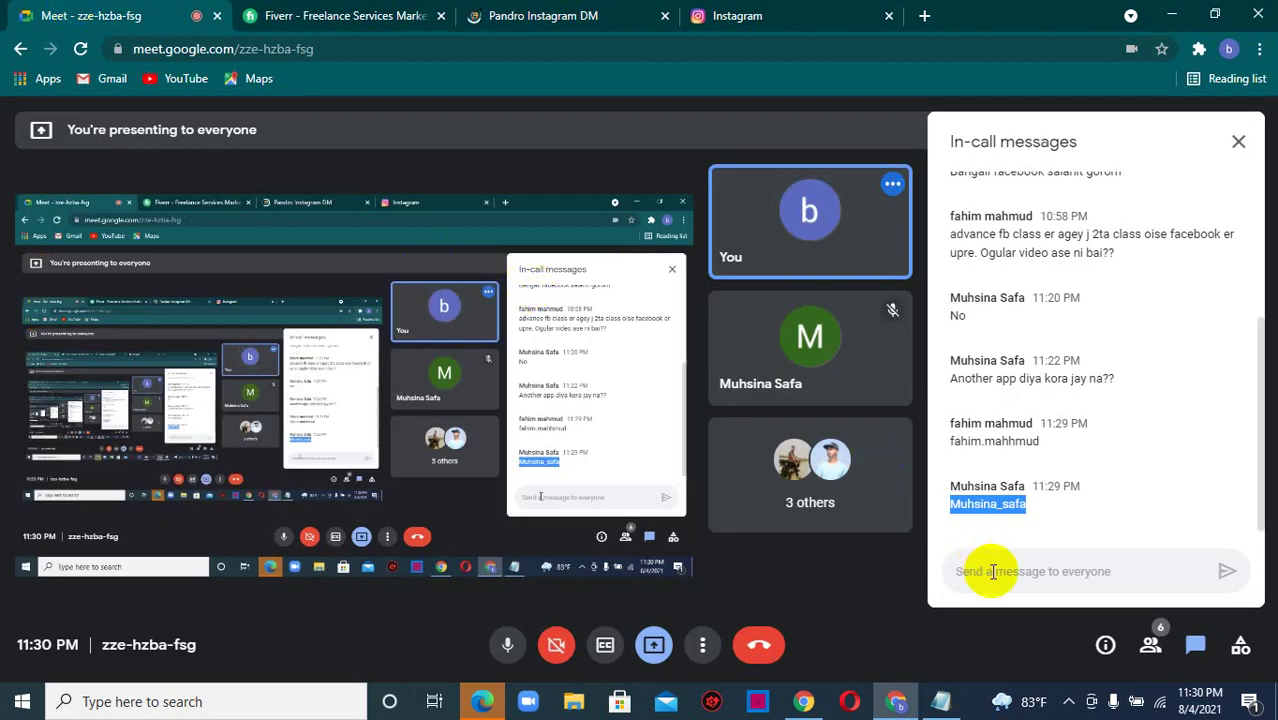
{"action": "left_click", "coordinate": [972, 569]}
{"action": "left_click", "coordinate": [1152, 635]}
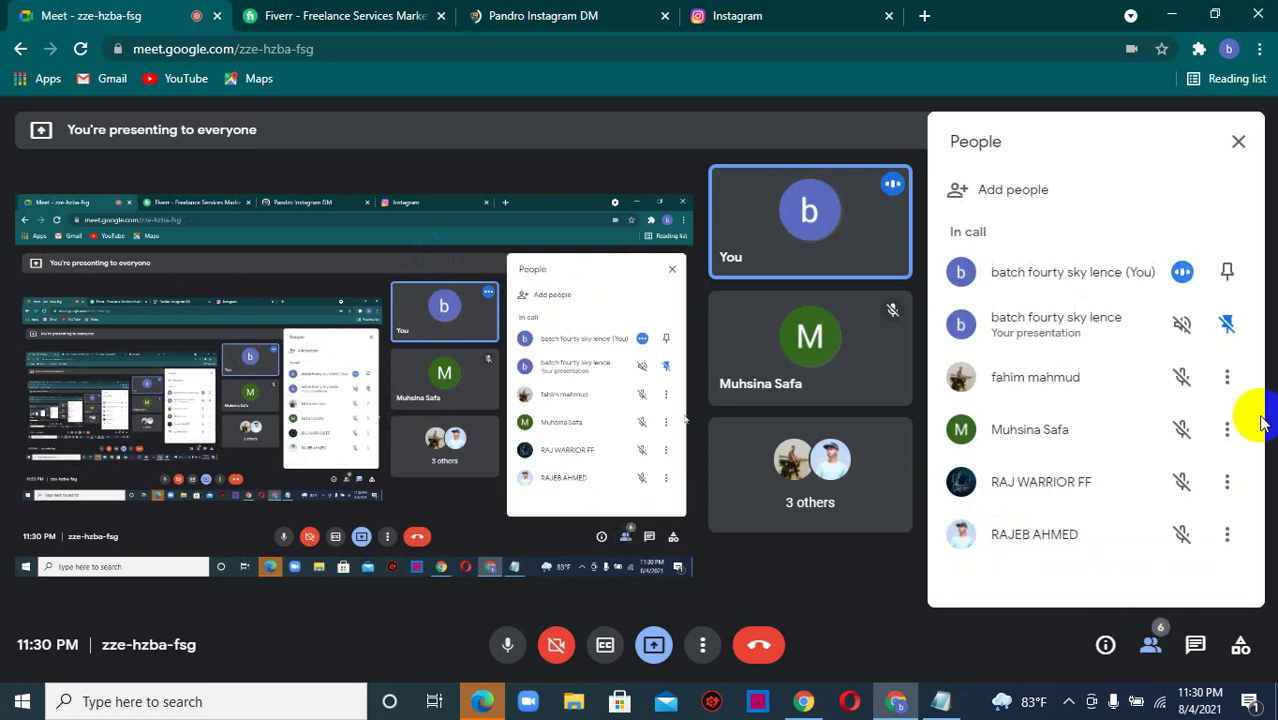
{"action": "left_click", "coordinate": [1238, 141]}
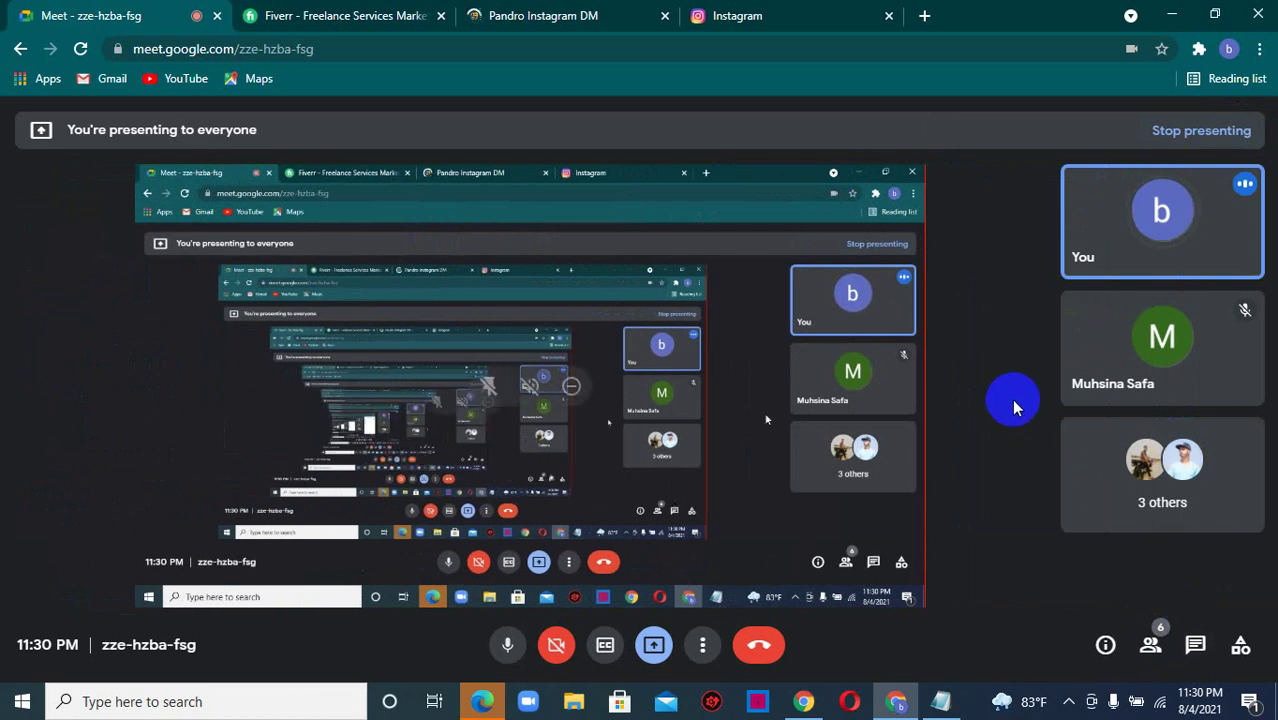
{"action": "left_click", "coordinate": [462, 14]}
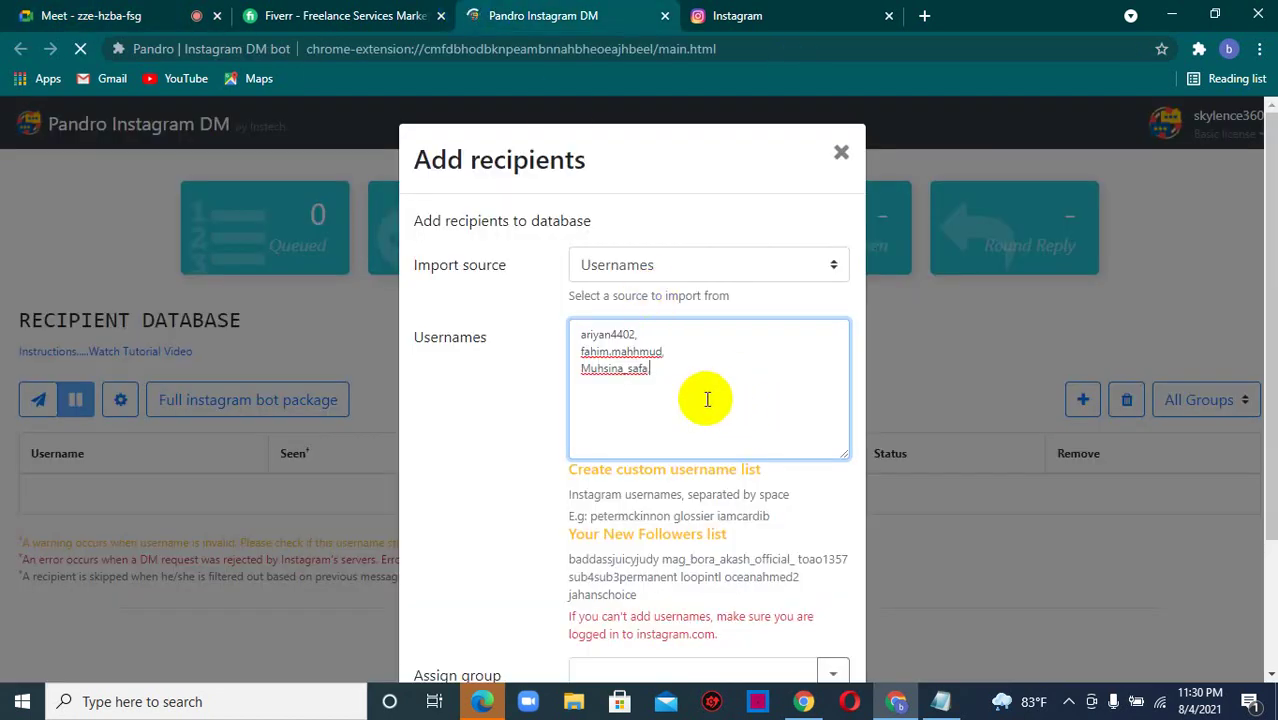
- Add a comma, assign the new group 'Text', and save the three recipients
{"action": "type", "text": ","}
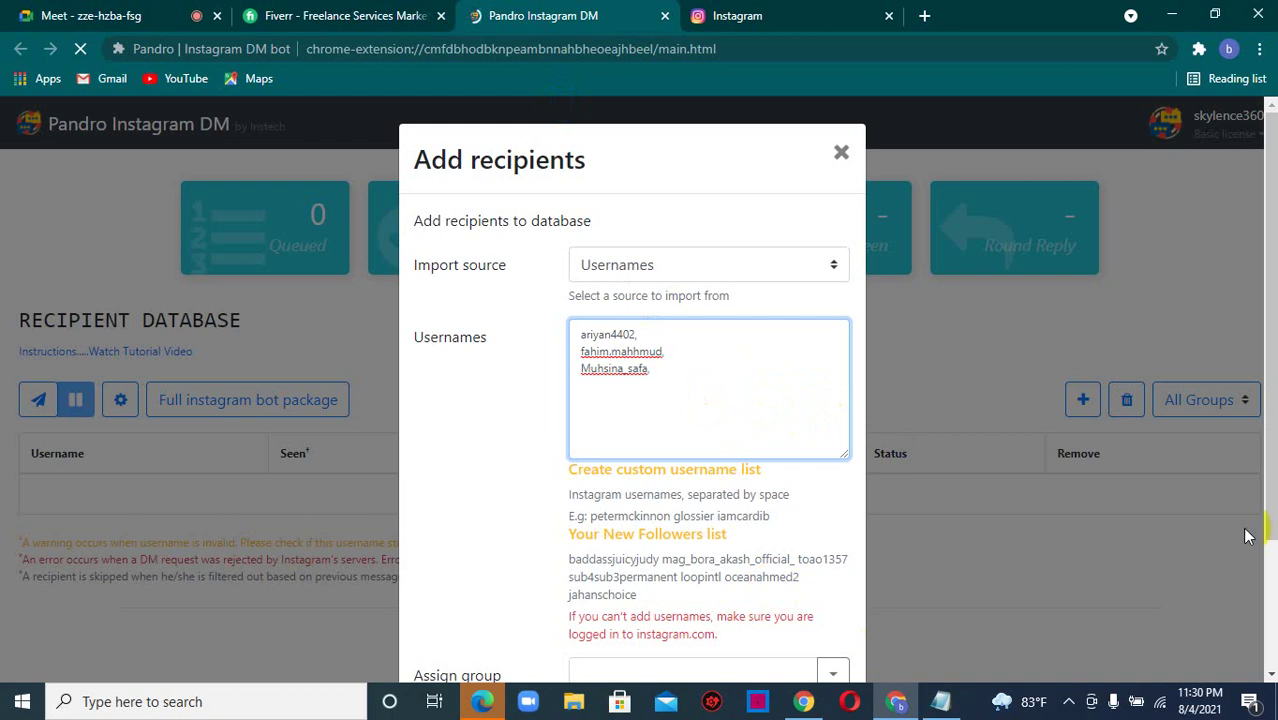
{"action": "left_click_drag", "start_coordinate": [1270, 340], "coordinate": [1270, 450]}
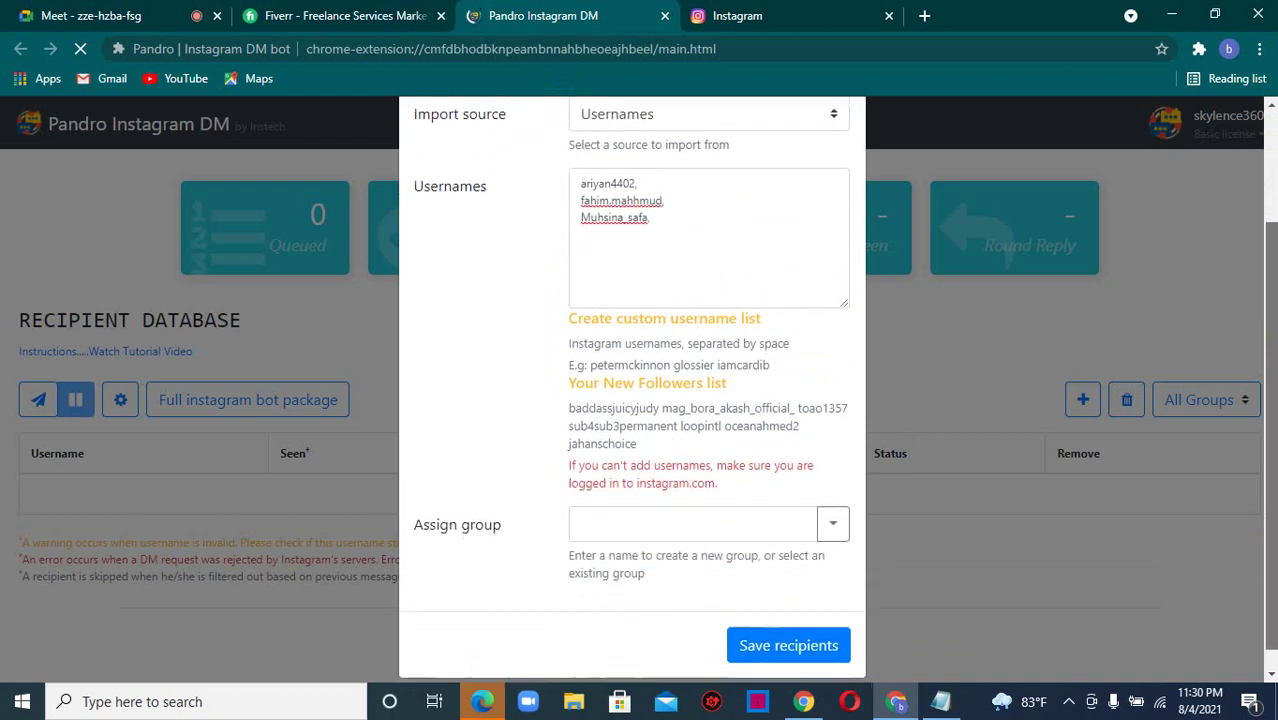
{"action": "left_click", "coordinate": [751, 526]}
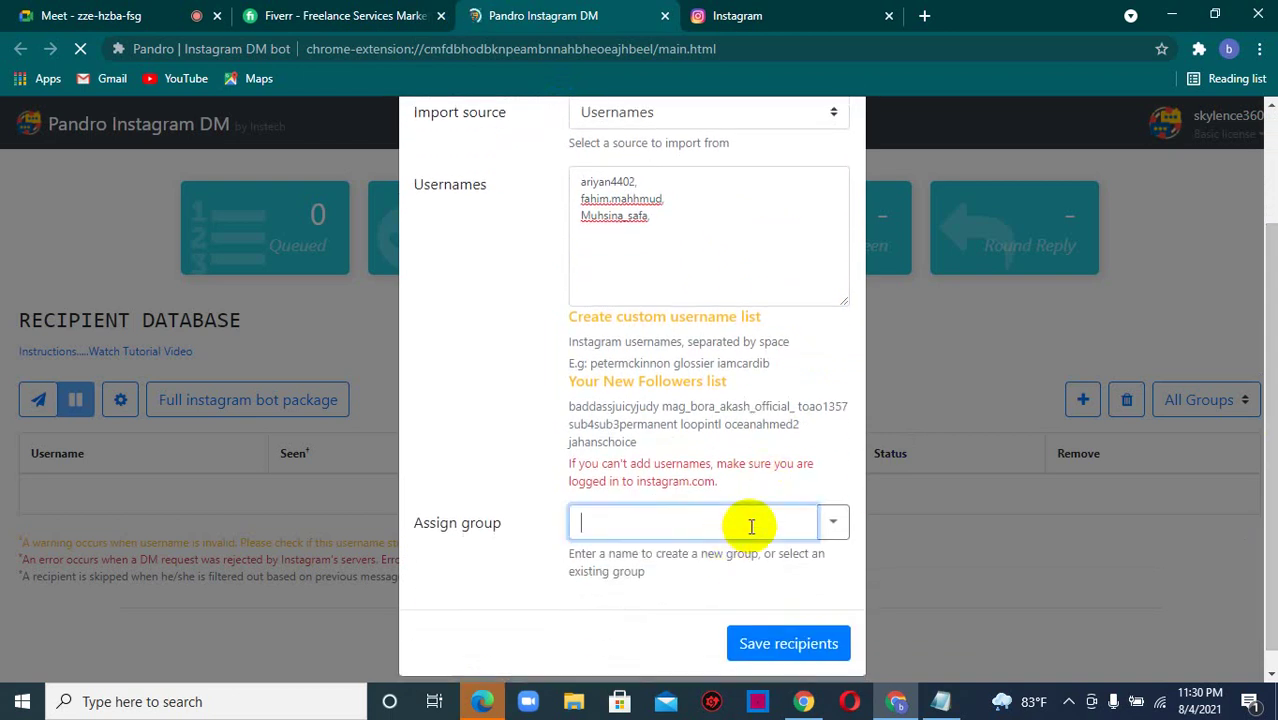
{"action": "left_click", "coordinate": [832, 525]}
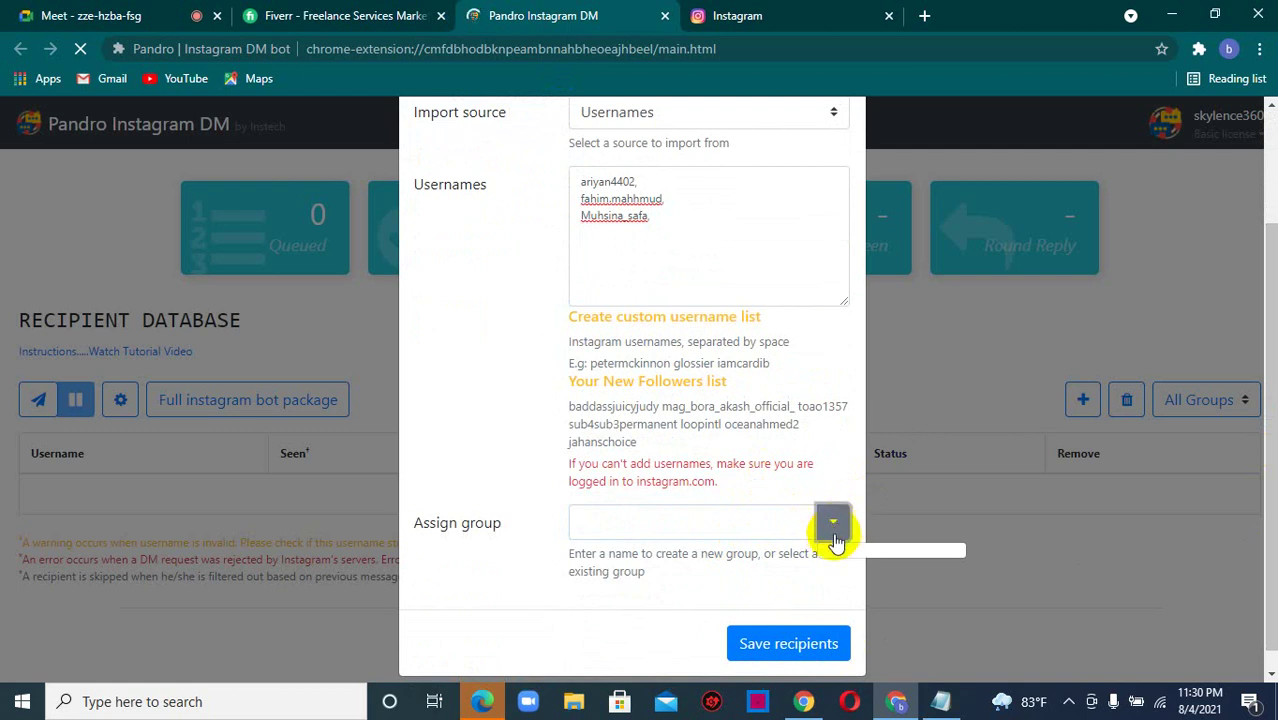
{"action": "left_click", "coordinate": [626, 527]}
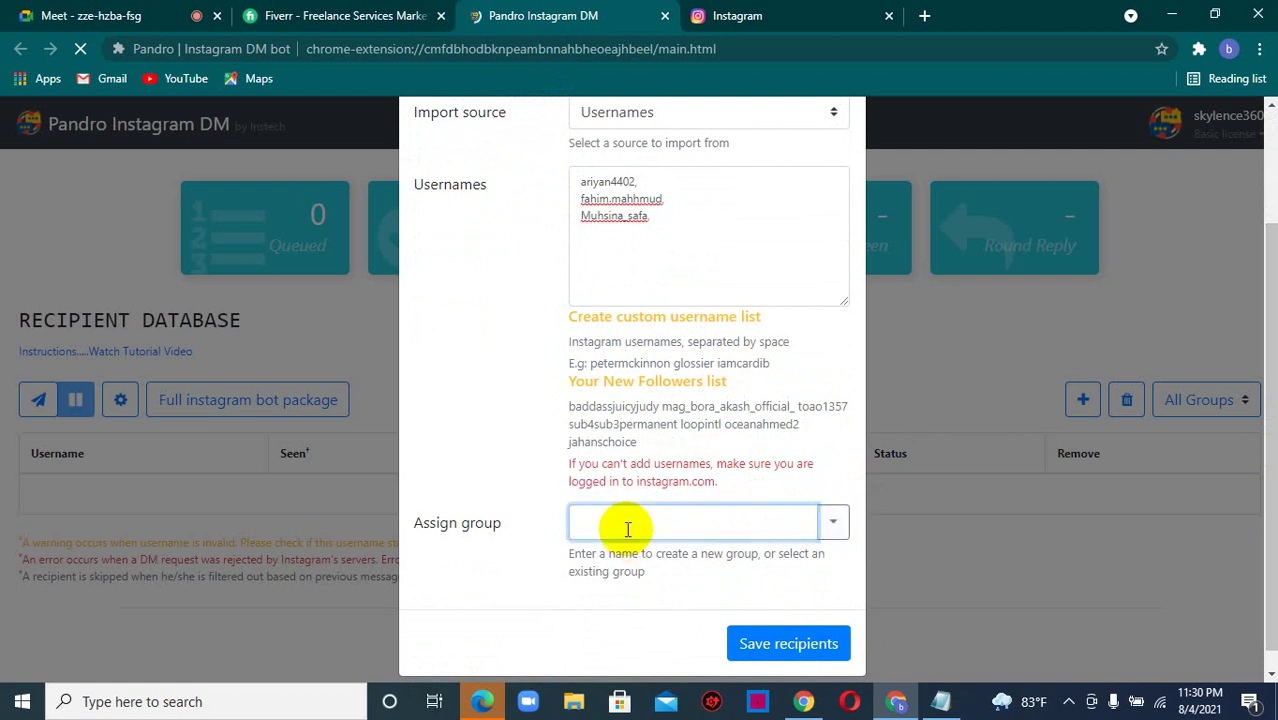
{"action": "type", "text": "Text"}
{"action": "left_click", "coordinate": [790, 645]}
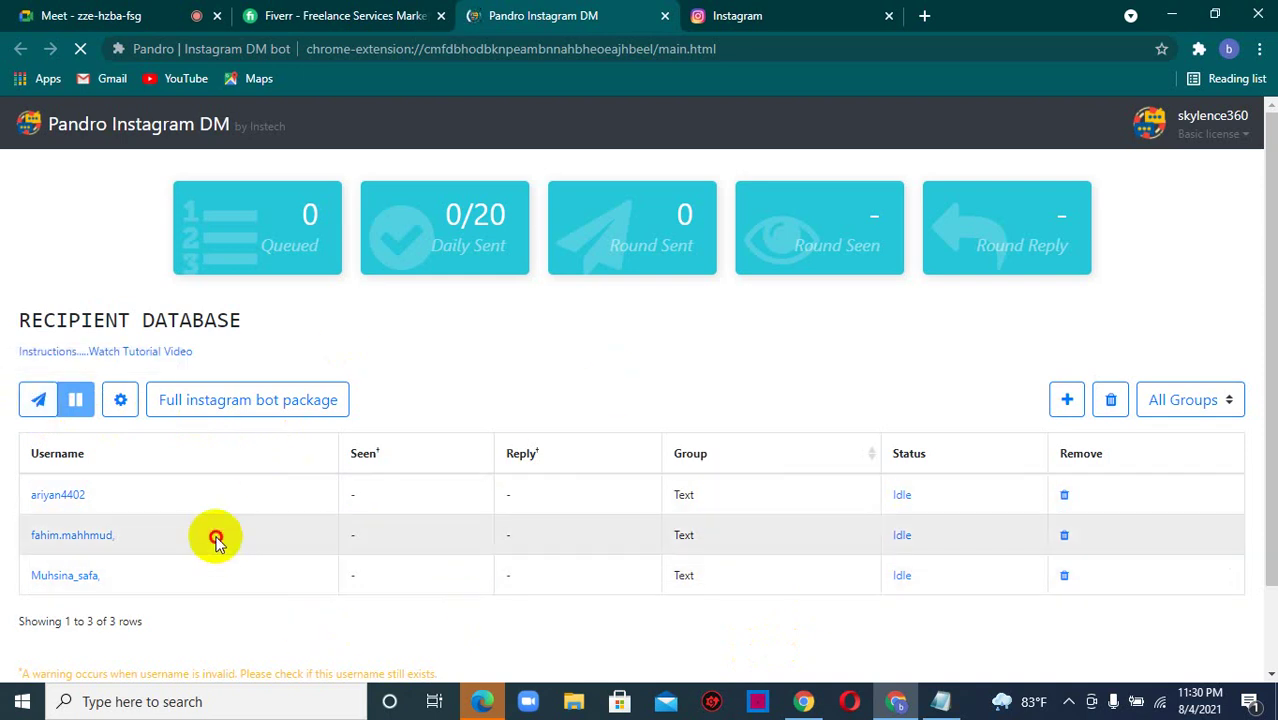
- Clear a stray text selection and open the New bulk message form
{"action": "left_click_drag", "start_coordinate": [216, 540], "coordinate": [828, 376]}
{"action": "left_click", "coordinate": [828, 376]}
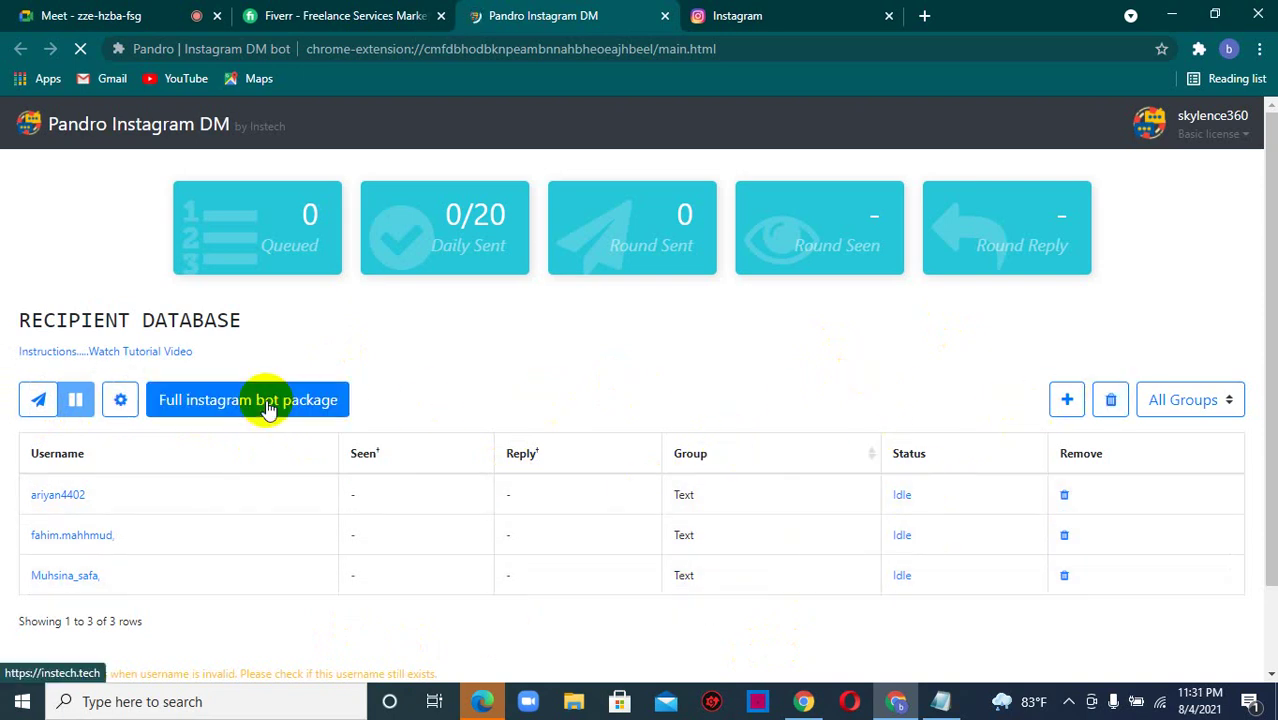
{"action": "left_click", "coordinate": [40, 405]}
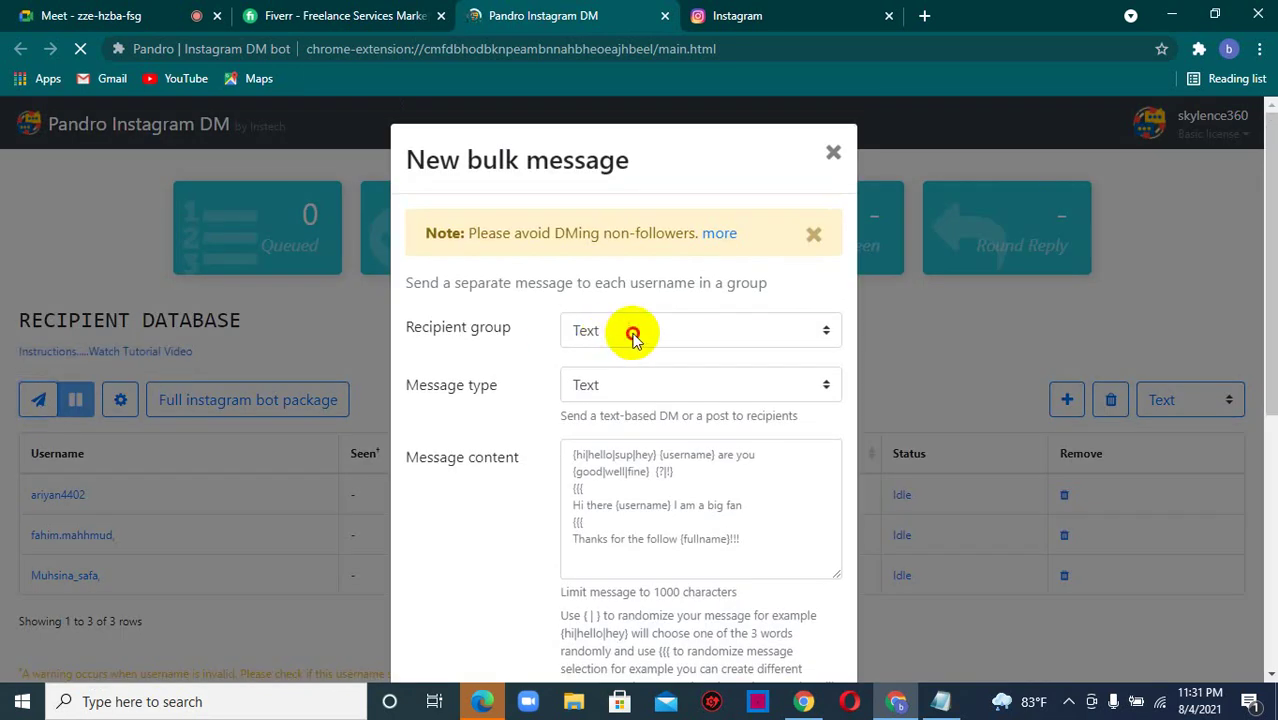
- Target the Text recipient group, try Share Media, then set the message type back to Text
{"action": "left_click", "coordinate": [634, 334]}
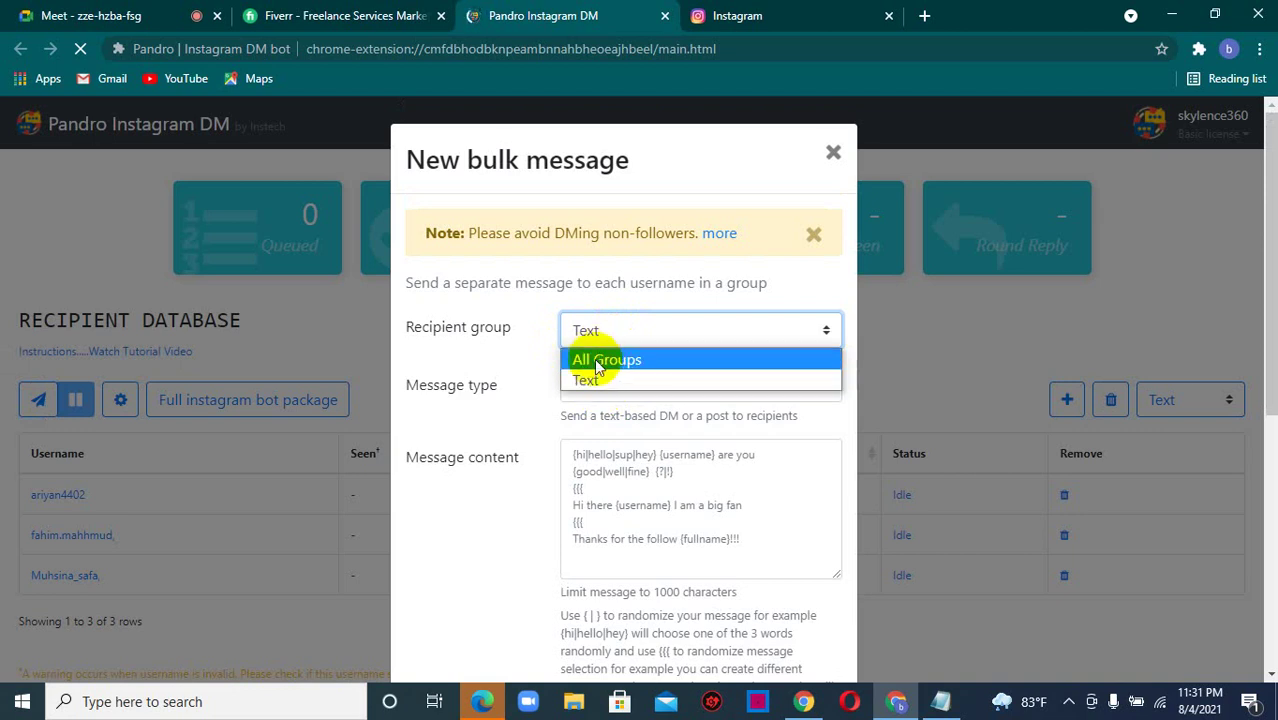
{"action": "left_click", "coordinate": [587, 381]}
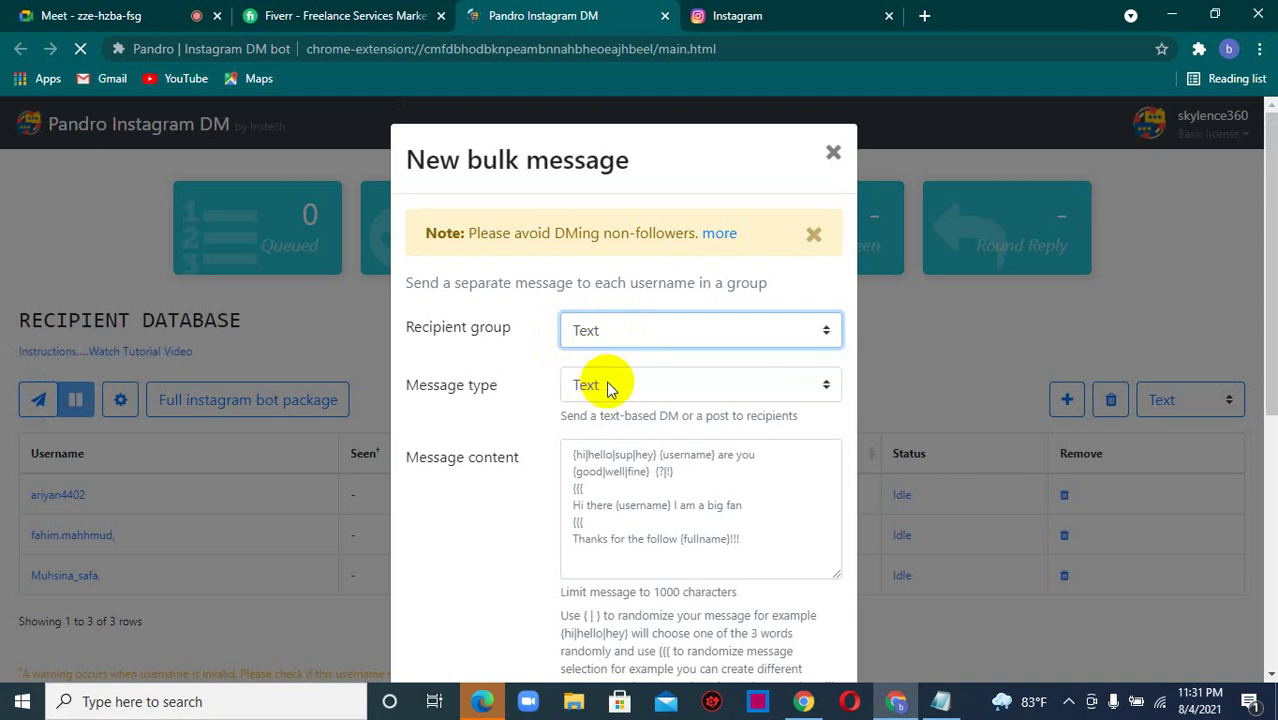
{"action": "left_click", "coordinate": [608, 382]}
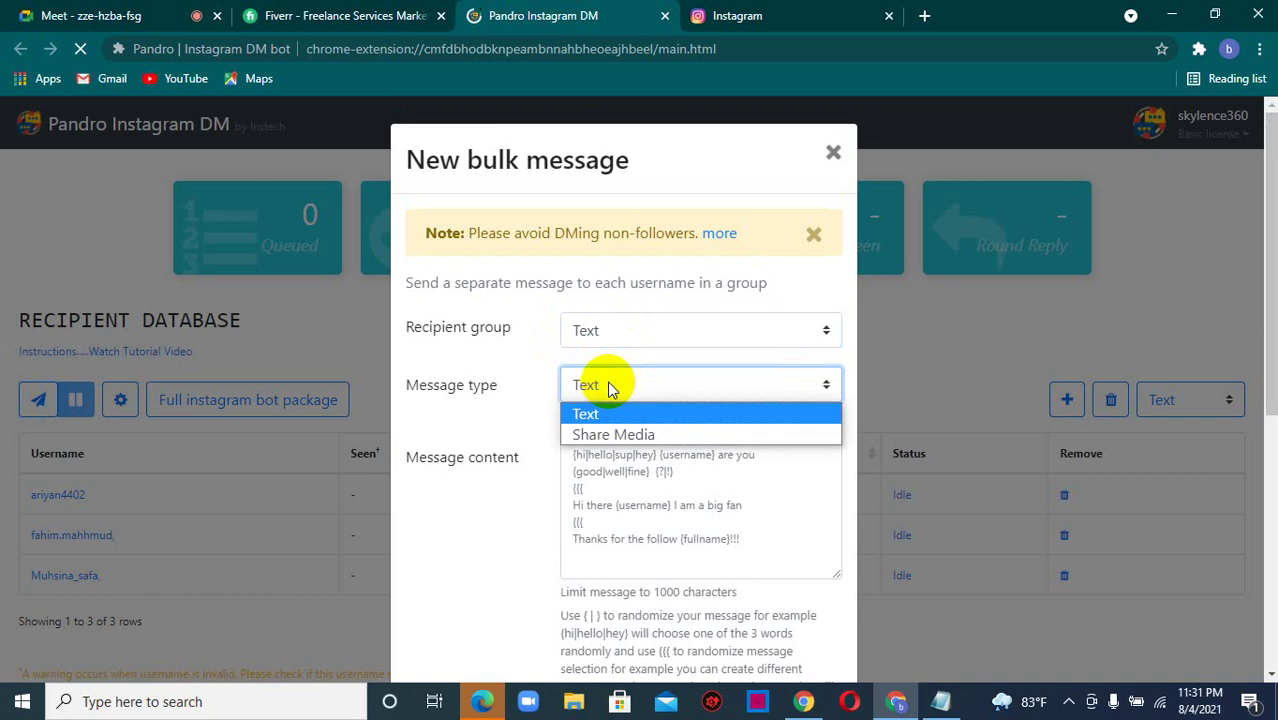
{"action": "left_click", "coordinate": [606, 436]}
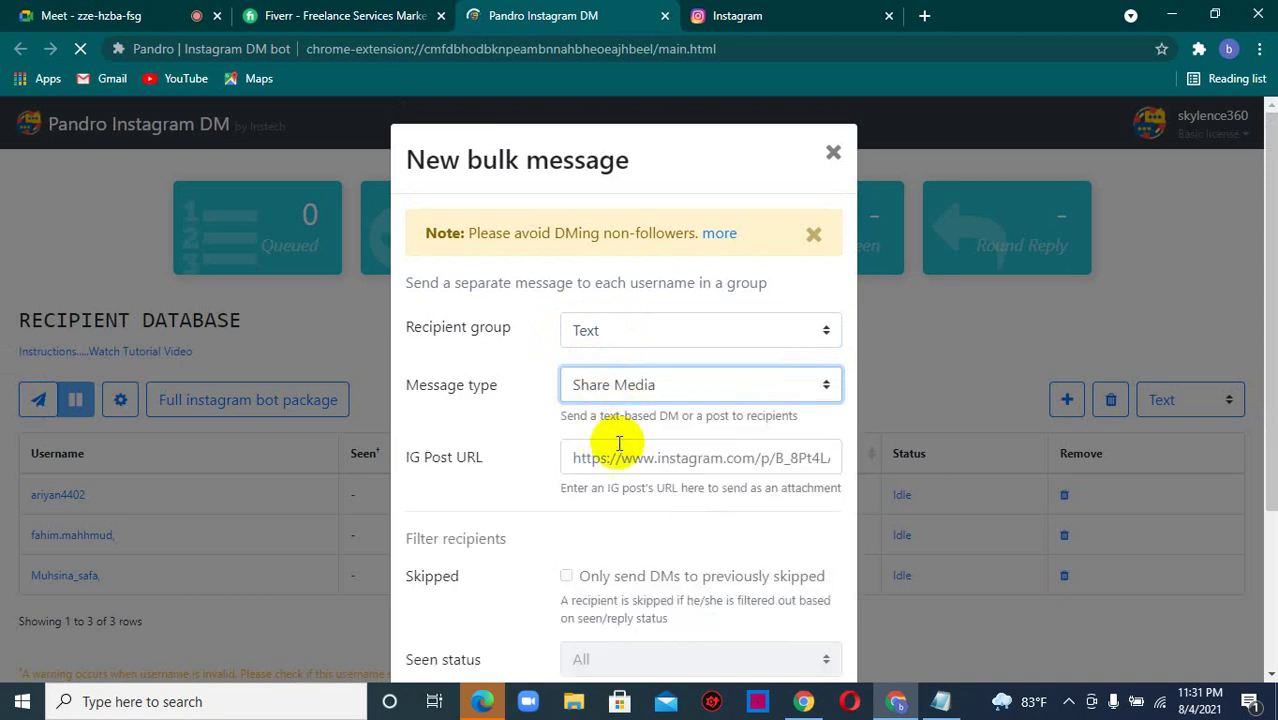
{"action": "left_click_drag", "start_coordinate": [622, 414], "coordinate": [623, 392]}
{"action": "left_click", "coordinate": [622, 388]}
{"action": "left_click", "coordinate": [610, 411]}
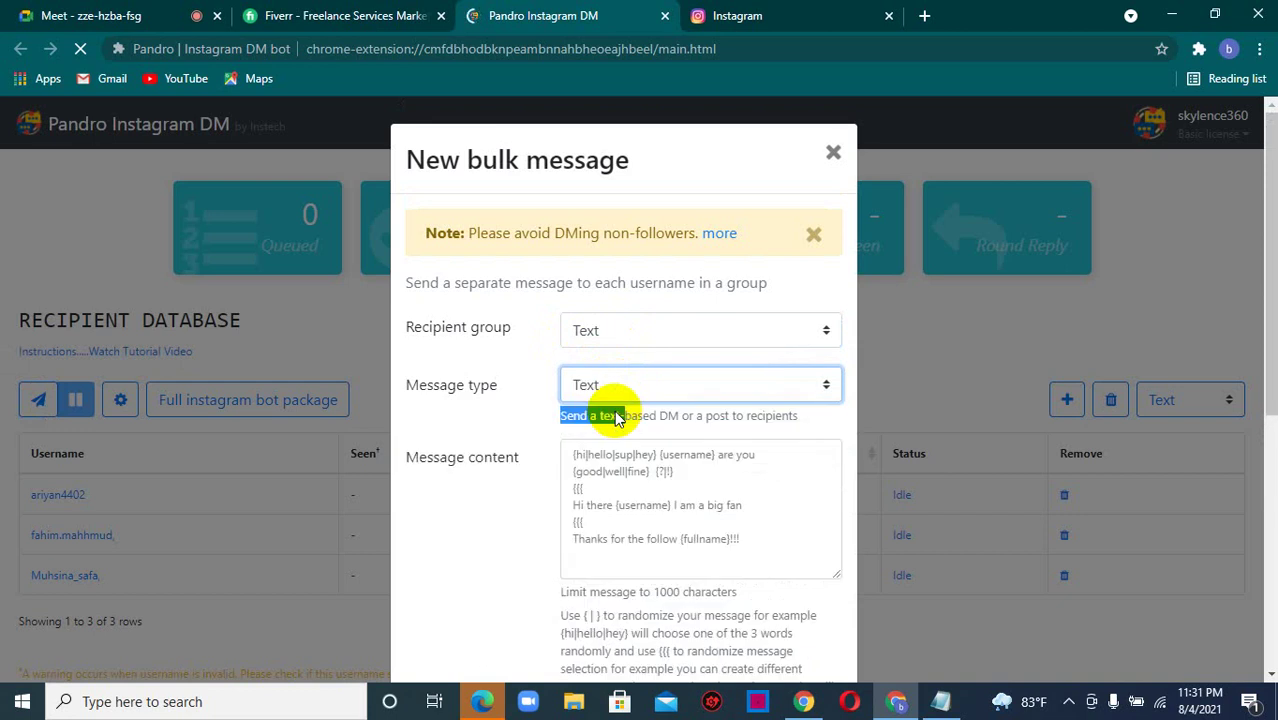
{"action": "left_click", "coordinate": [118, 14]}
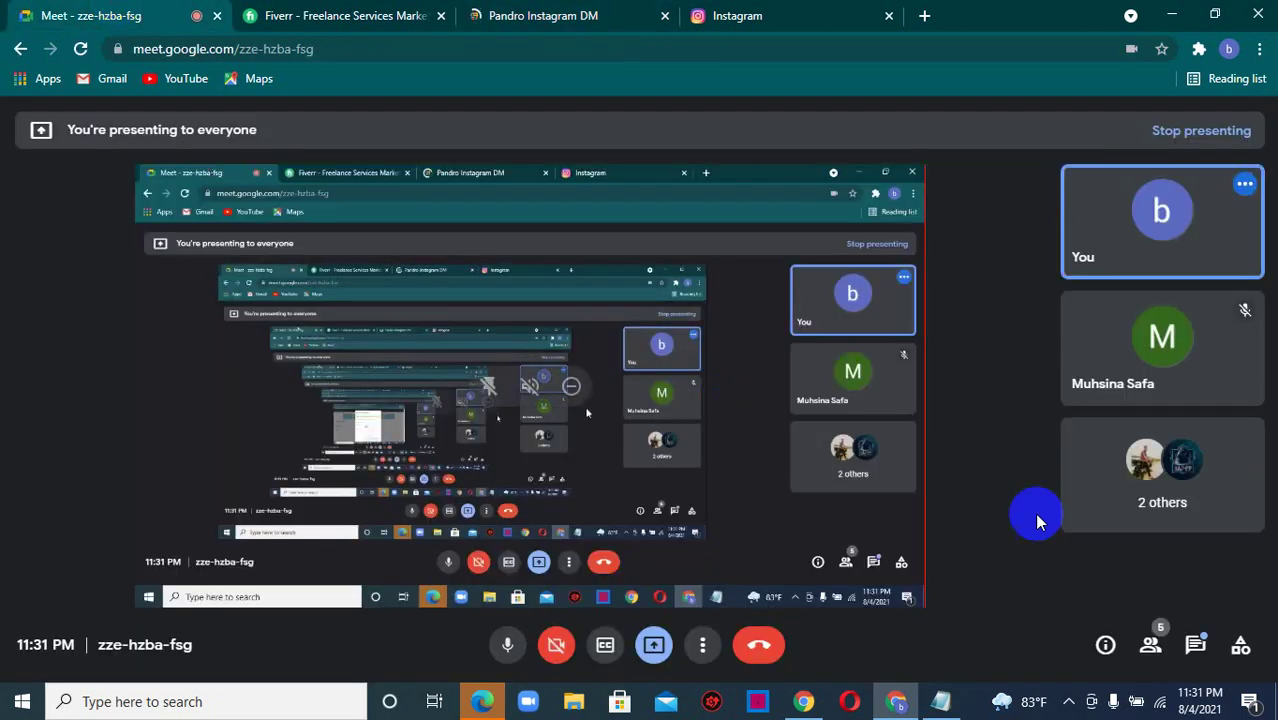
- Read the latest Google Meet chat messages, then go back to Pandro's New bulk message form
{"action": "left_click", "coordinate": [1193, 646]}
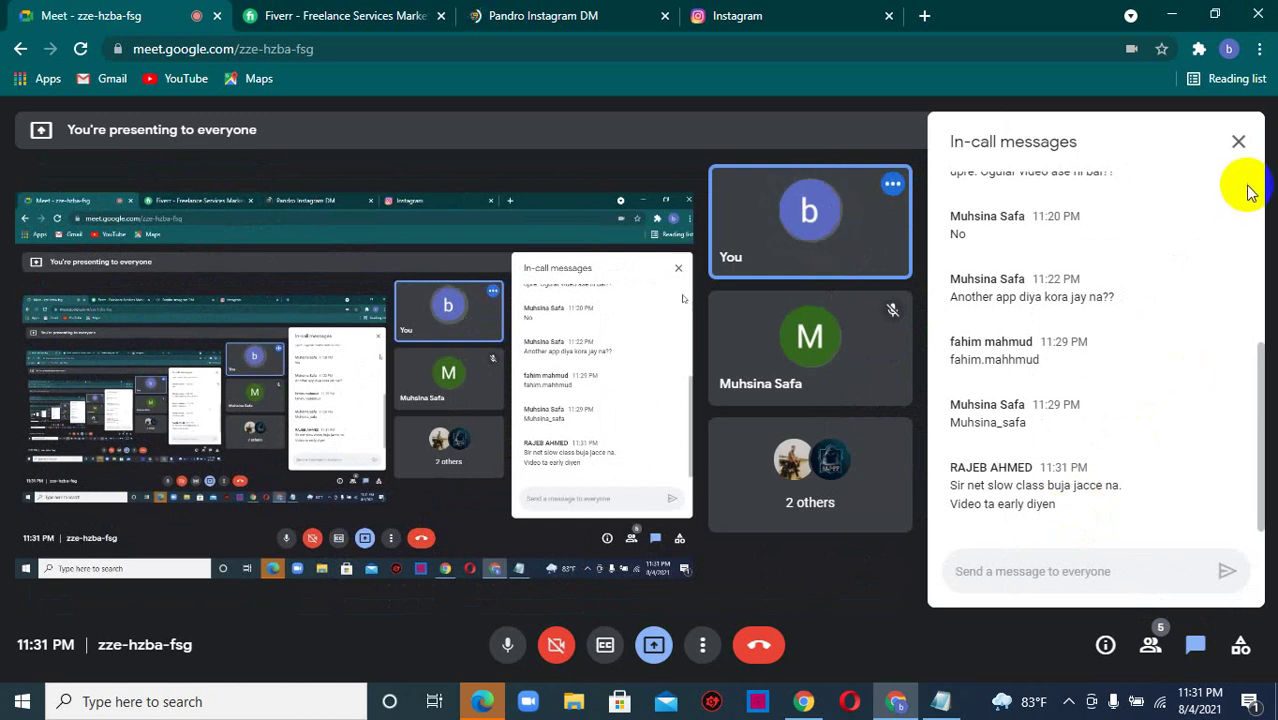
{"action": "left_click", "coordinate": [1239, 152]}
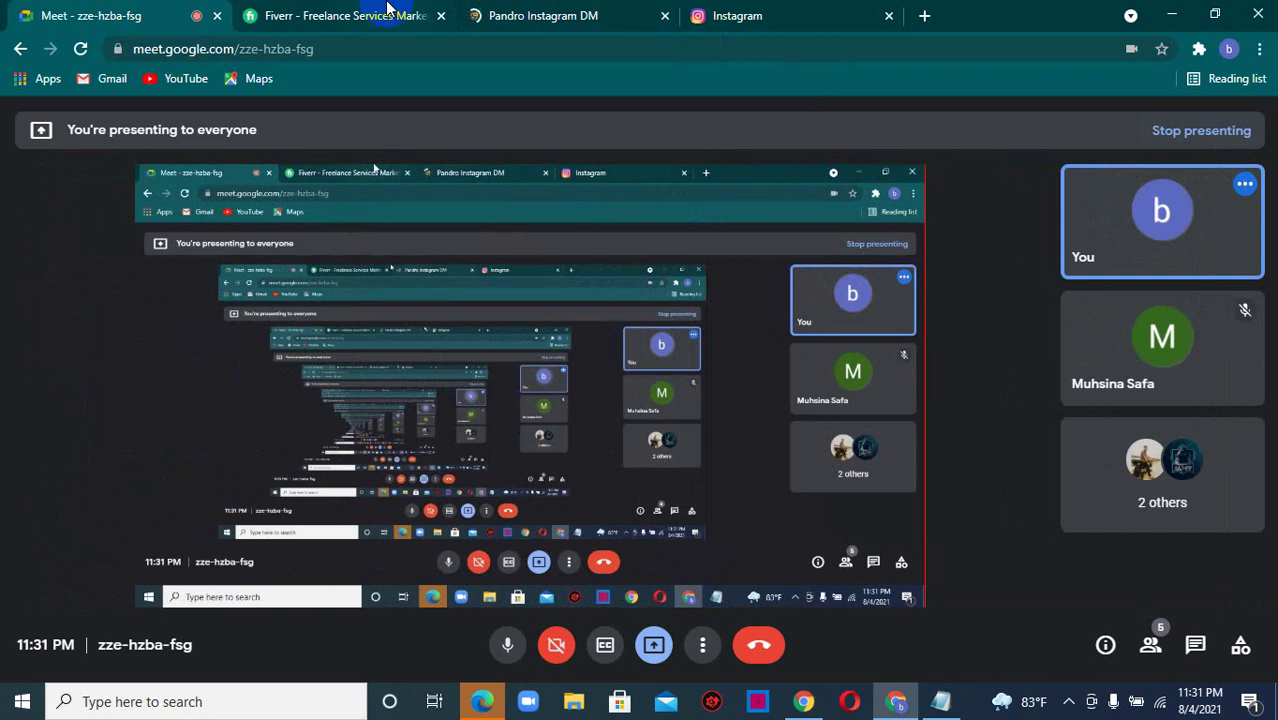
{"action": "left_click", "coordinate": [503, 12]}
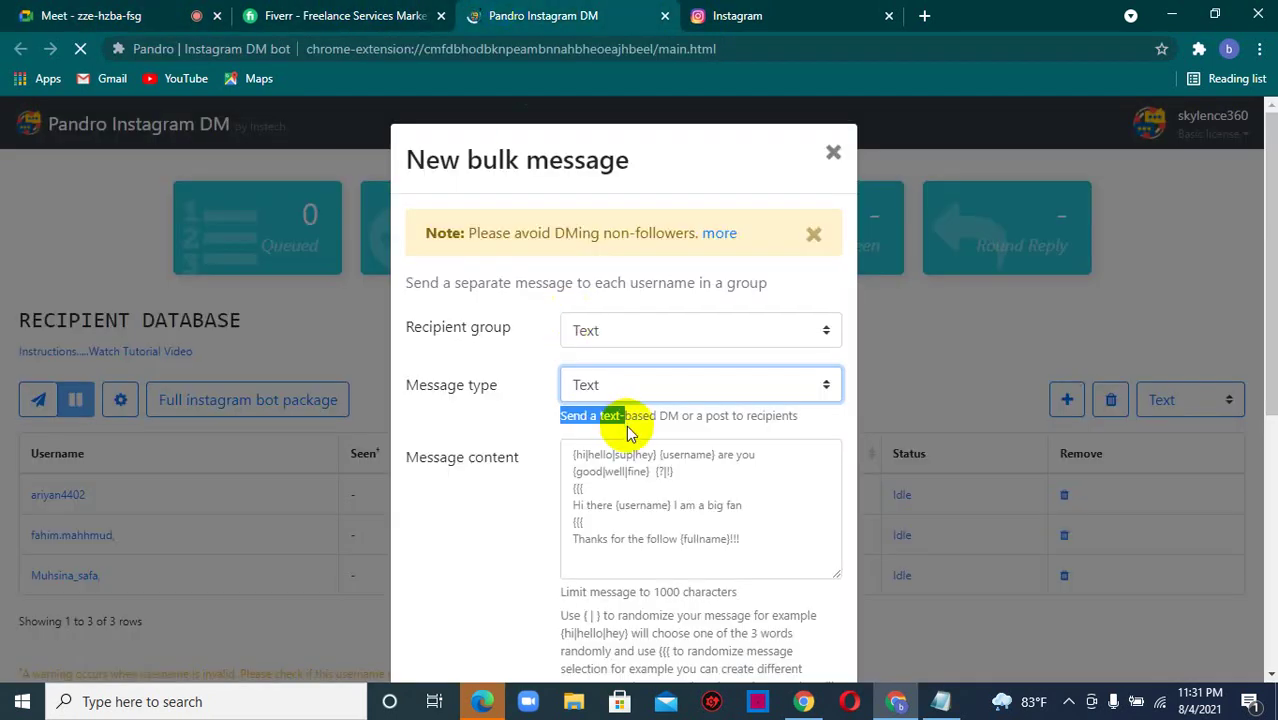
{"action": "left_click", "coordinate": [621, 383]}
{"action": "left_click", "coordinate": [623, 385]}
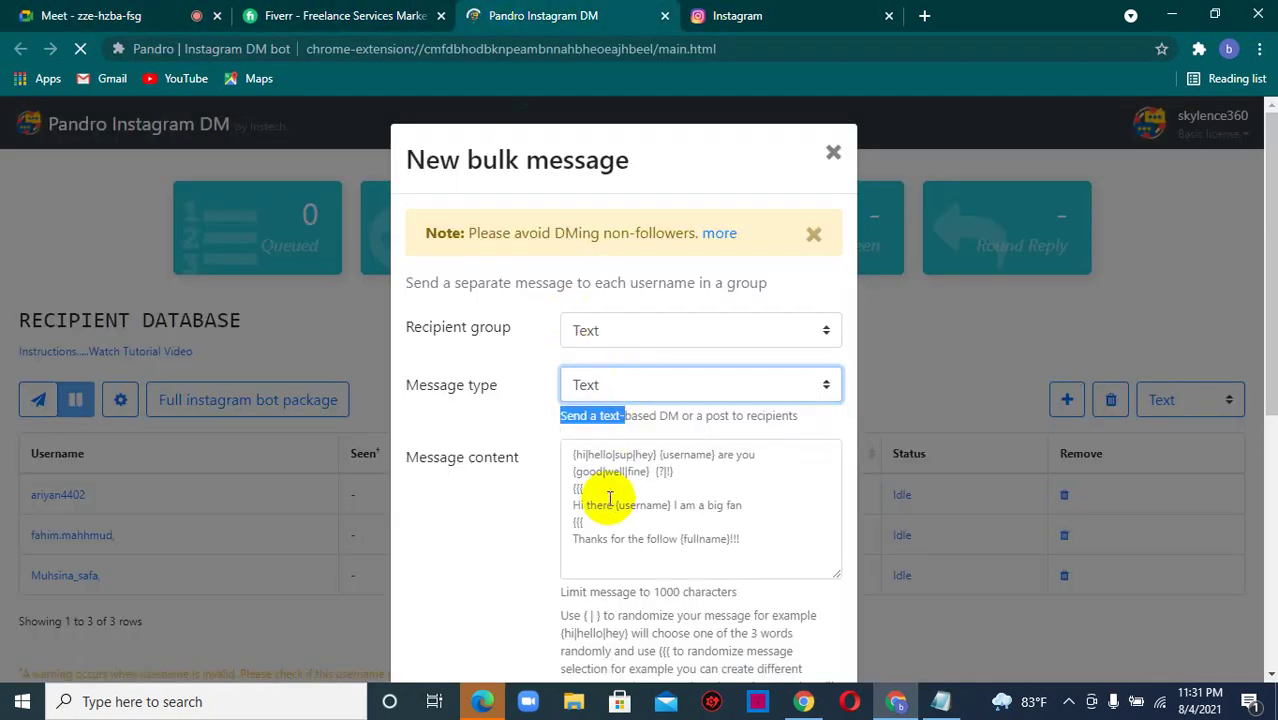
{"action": "left_click", "coordinate": [585, 480]}
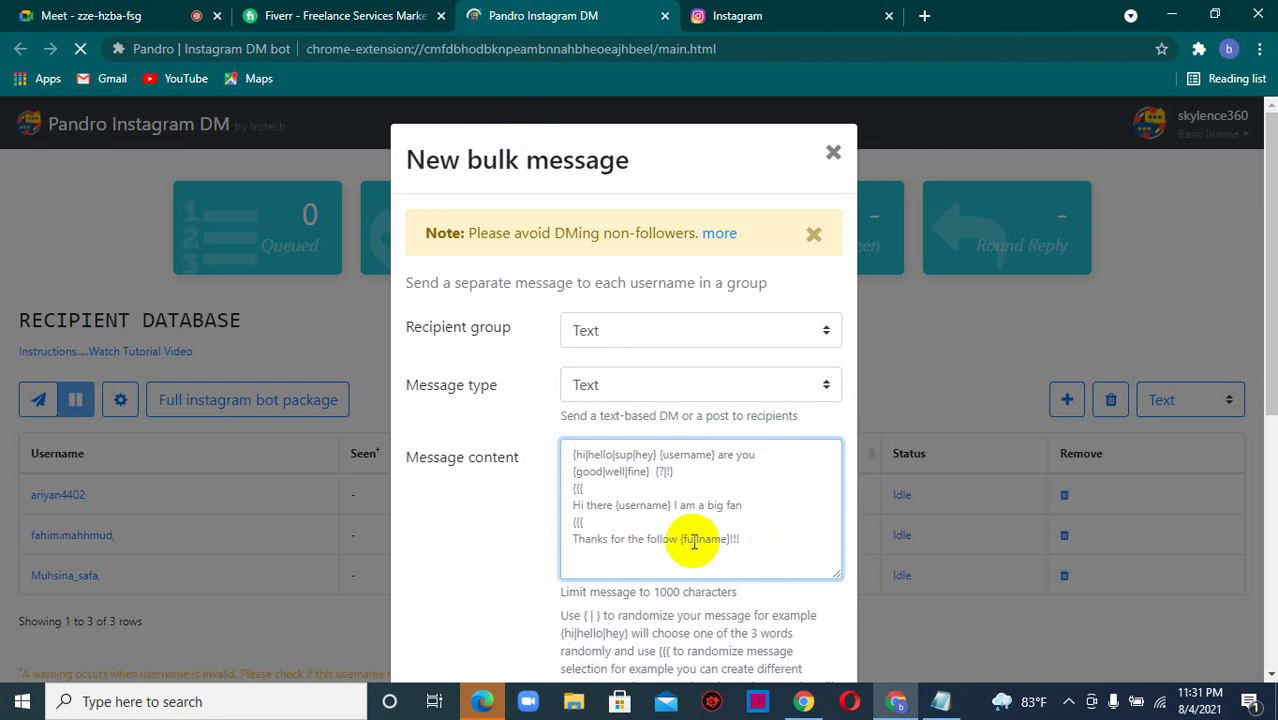
- Replace the template with a freelancing seminar invite for 10th August 2021, plus a 'Here's the link' line
{"action": "key", "text": "ctrl+a"}
{"action": "type", "text": "H"}
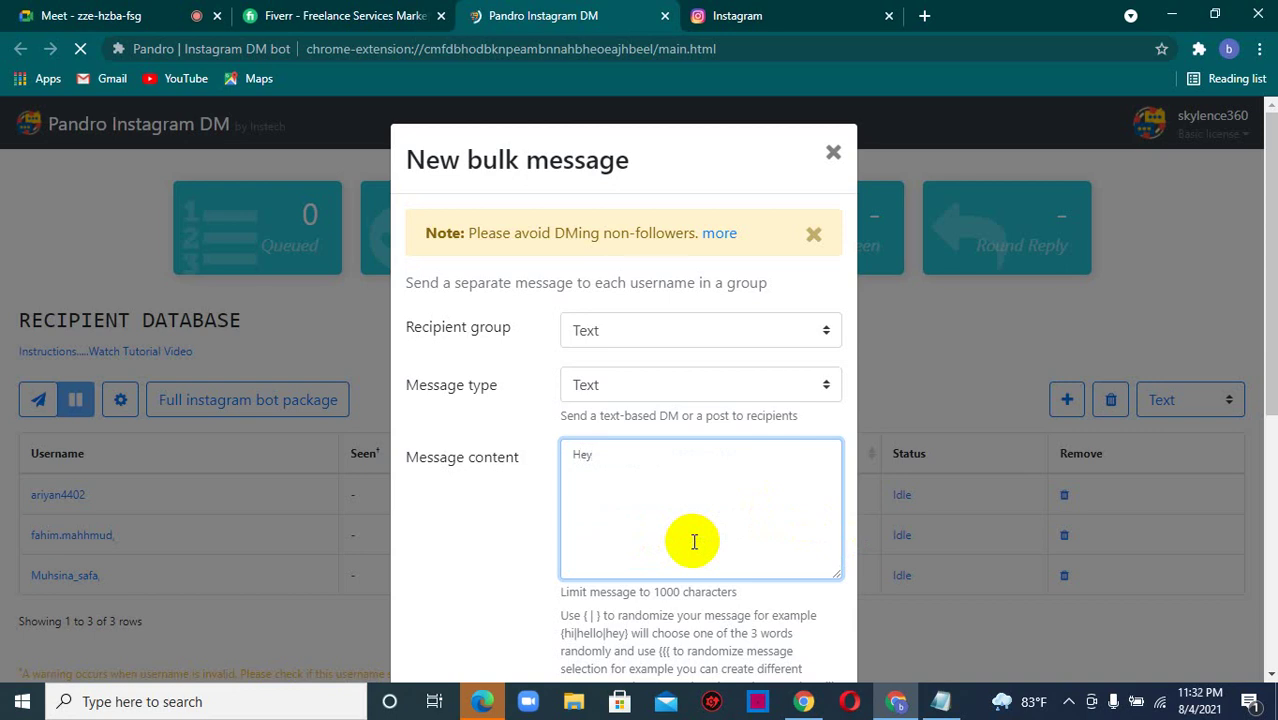
{"action": "type", "text": "ey, Do you love to learn freela"}
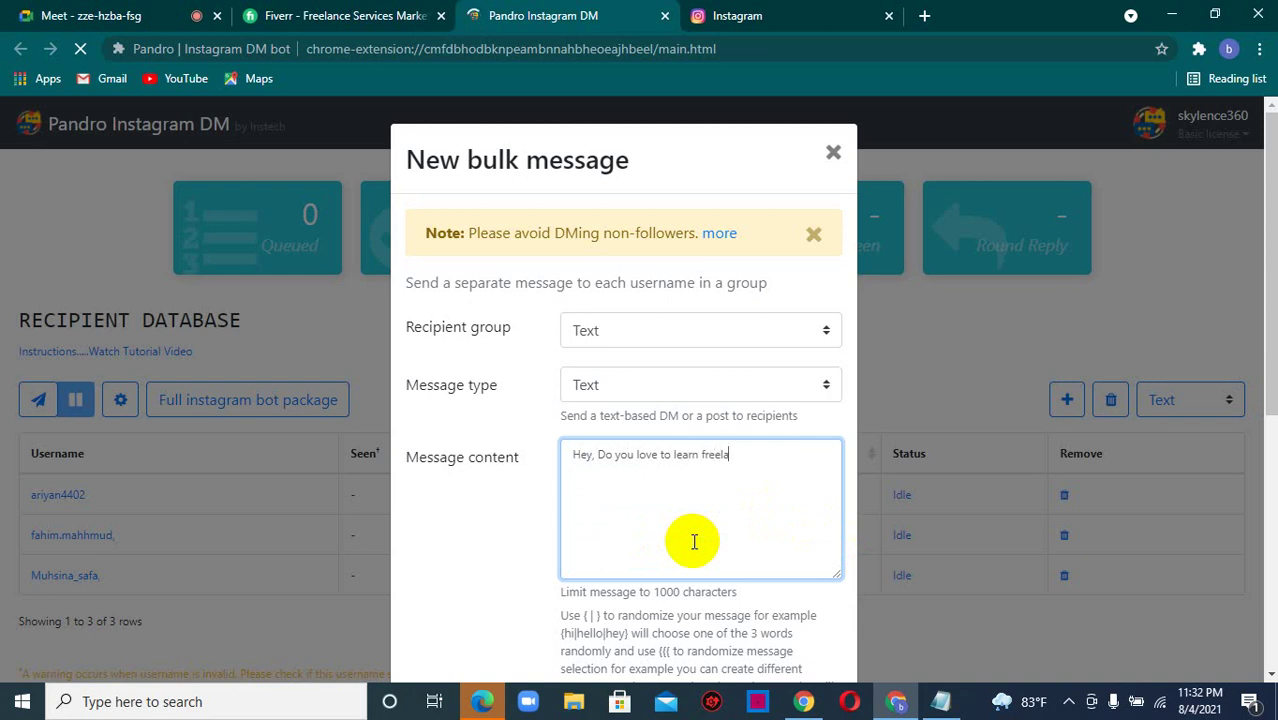
{"action": "type", "text": "ncing <"}
{"action": "key", "text": "Return"}
{"action": "type", "text": "Join our semion"}
{"action": "key", "text": "BackSpace"}
{"action": "key", "text": "BackSpace"}
{"action": "key", "text": "BackSpace"}
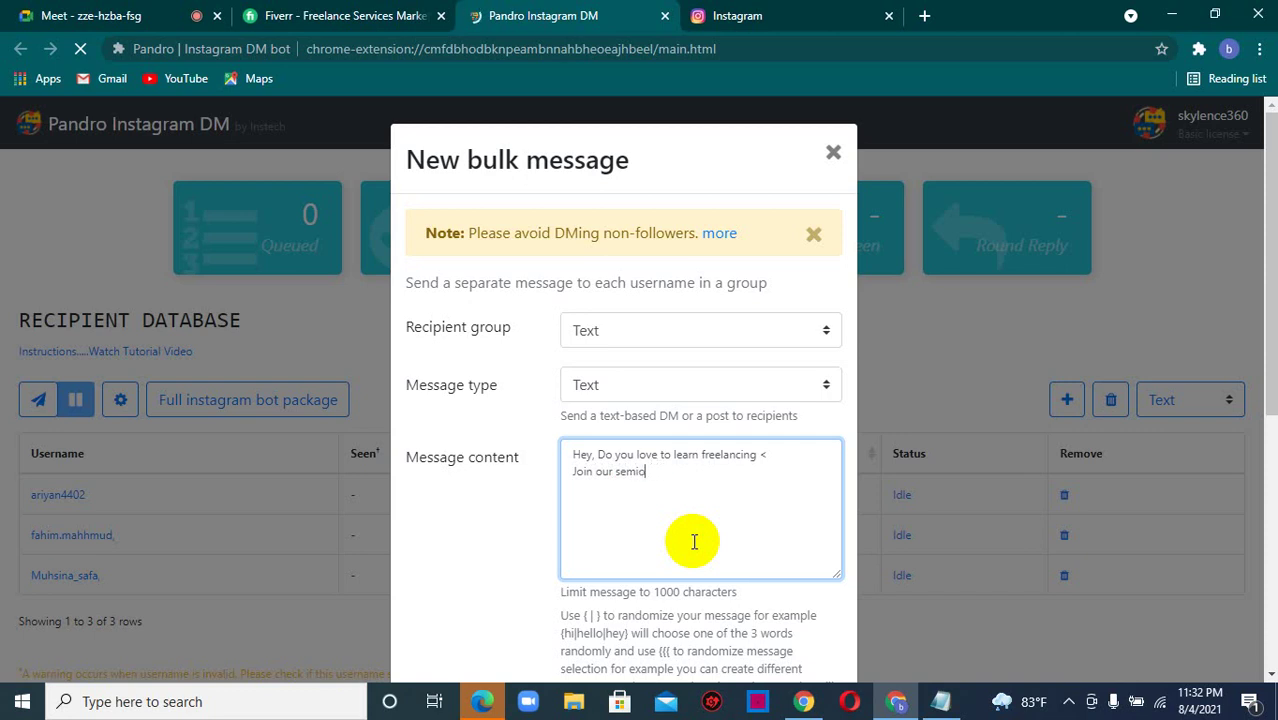
{"action": "type", "text": "ar at 10th August 202"}
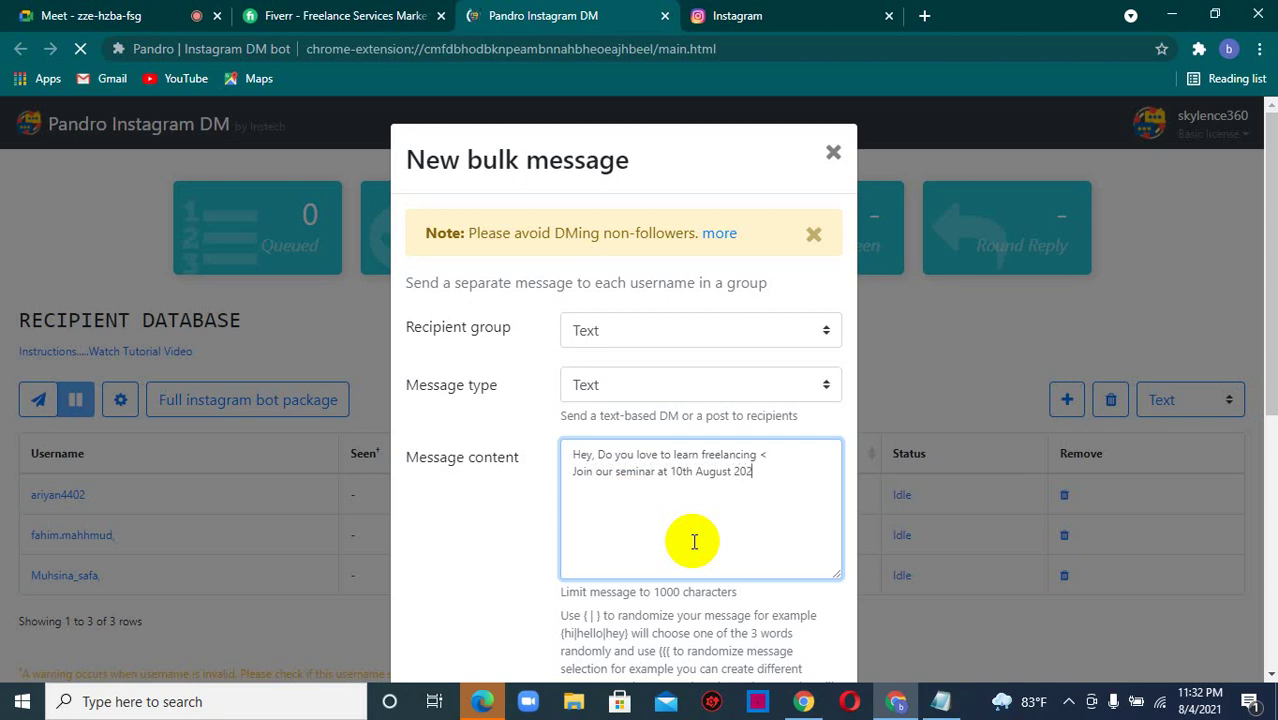
{"action": "type", "text": "1."}
{"action": "key", "text": "Return"}
{"action": "type", "text": "Here's the link"}
{"action": "left_click", "coordinate": [771, 457]}
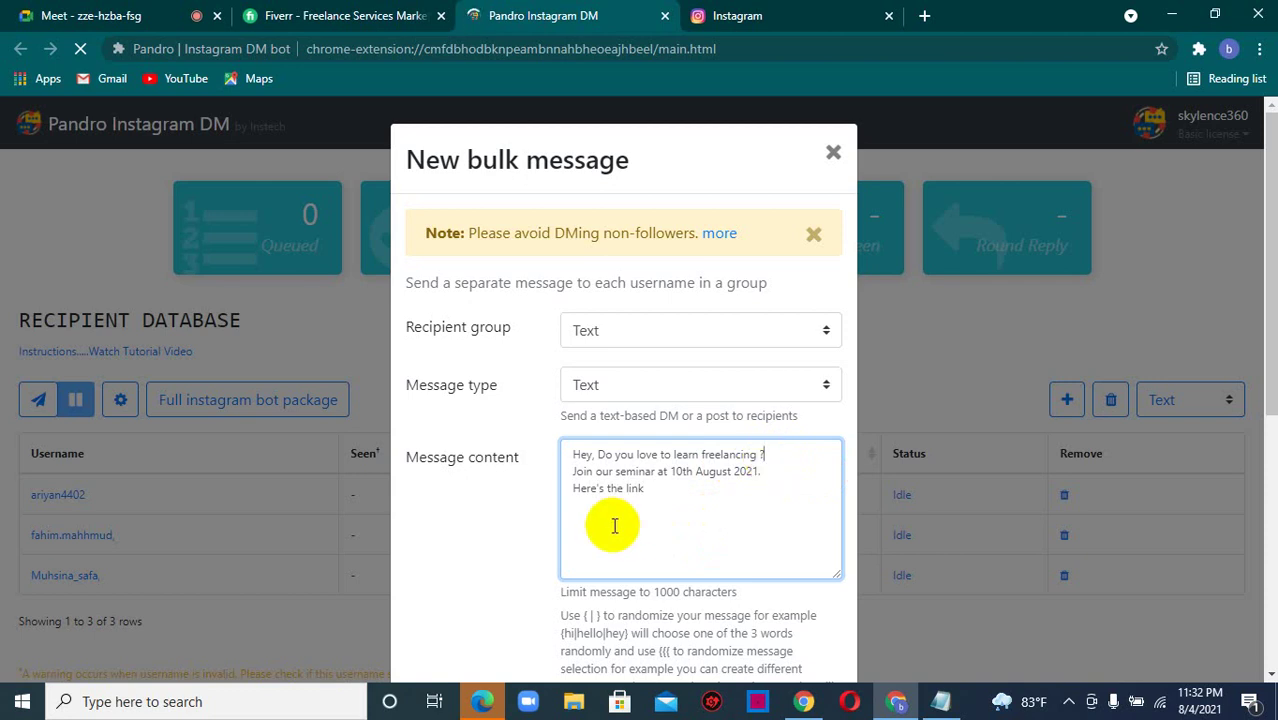
{"action": "left_click", "coordinate": [652, 488]}
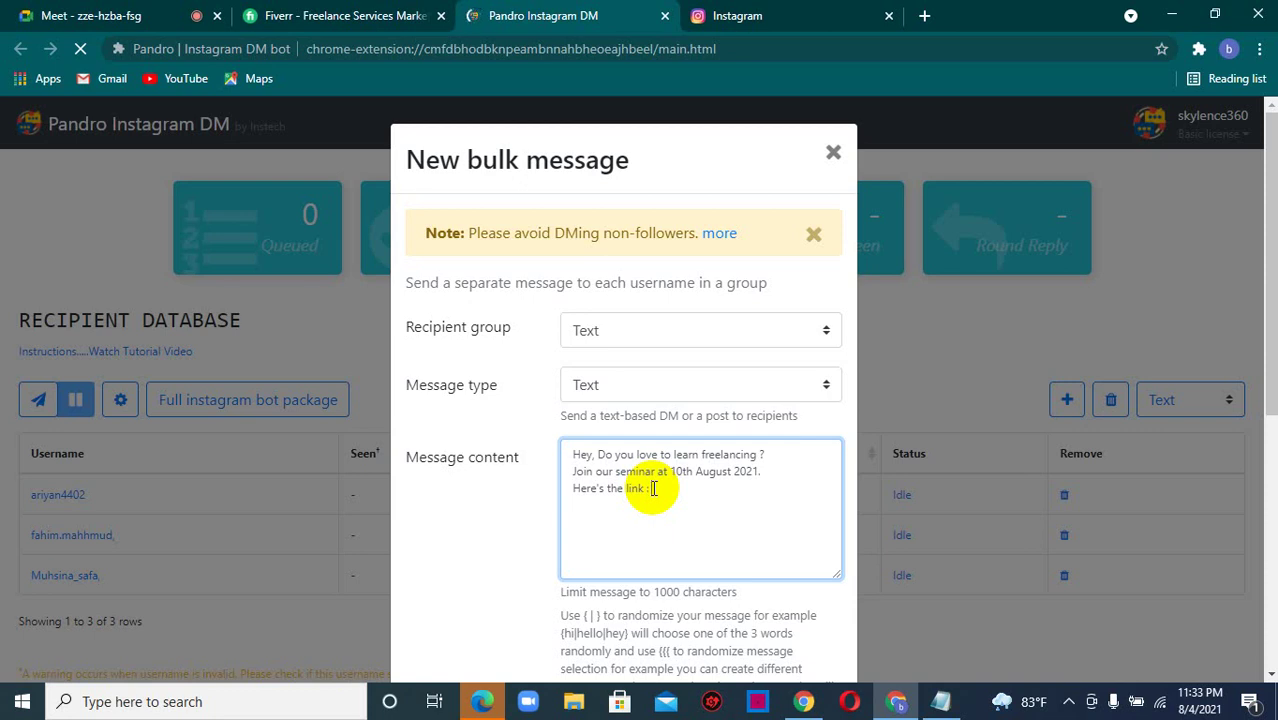
{"action": "type", "text": "www.instagram.com/a"}
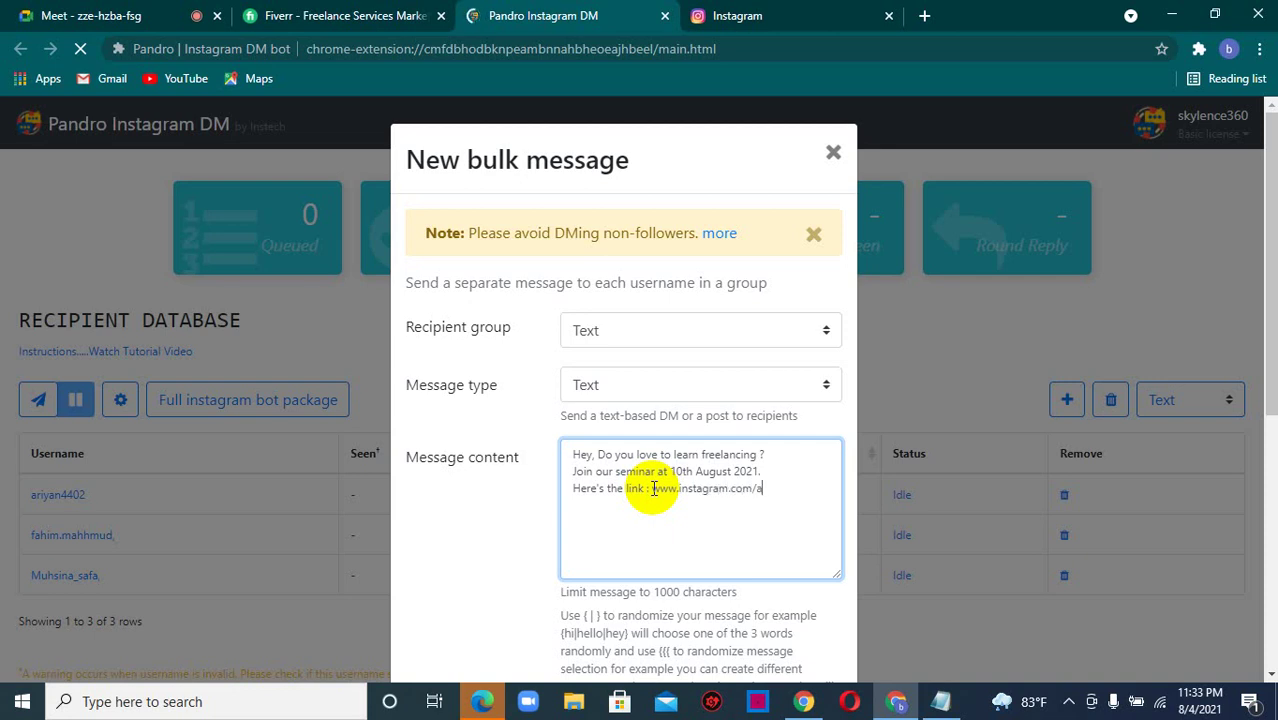
{"action": "type", "text": "riyan4402"}
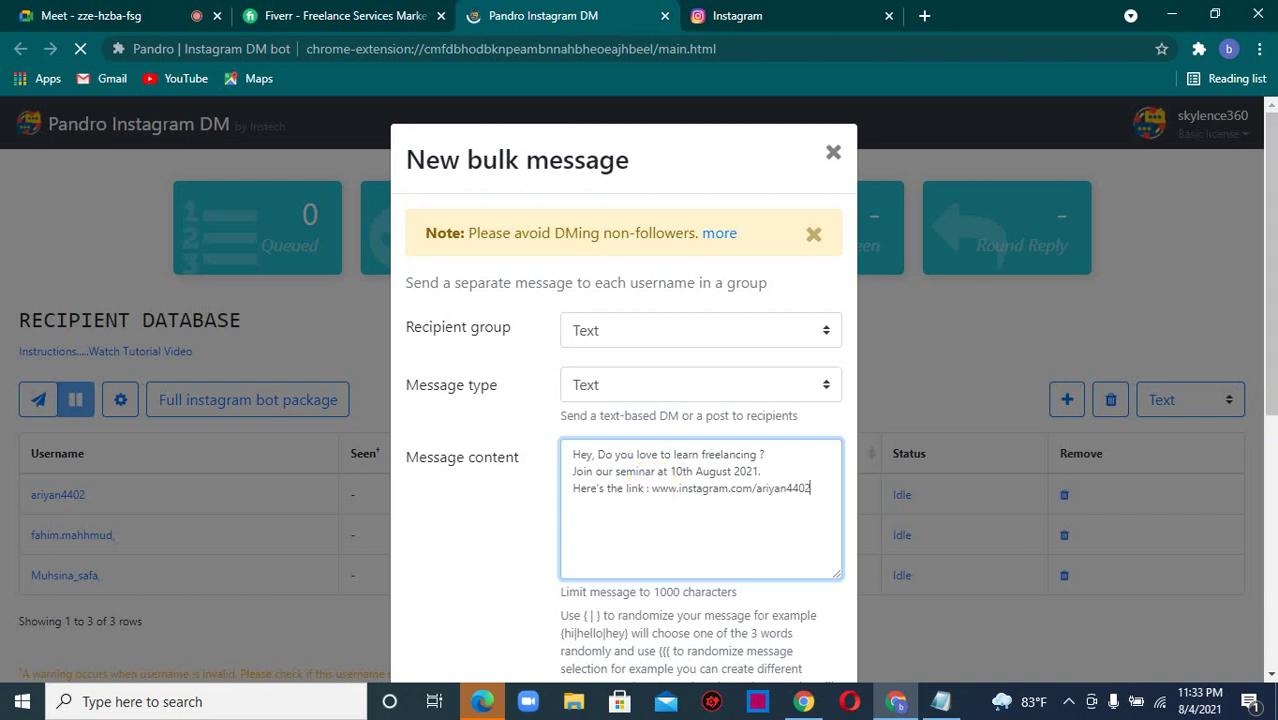
- Send the seminar invite to the Text group: one message goes out, two recipients get warnings
{"action": "scroll", "coordinate": [1269, 322], "scroll_direction": "down", "scroll_amount": 2}
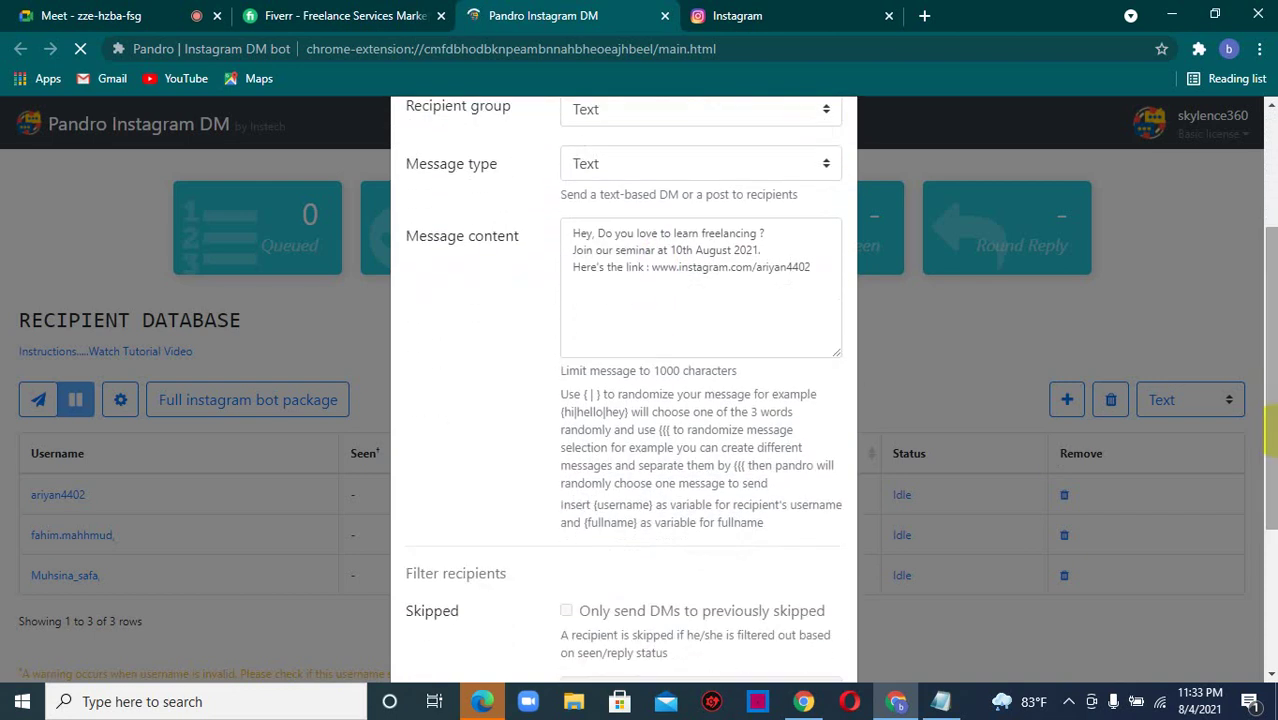
{"action": "scroll", "coordinate": [1268, 440], "scroll_direction": "down", "scroll_amount": 2}
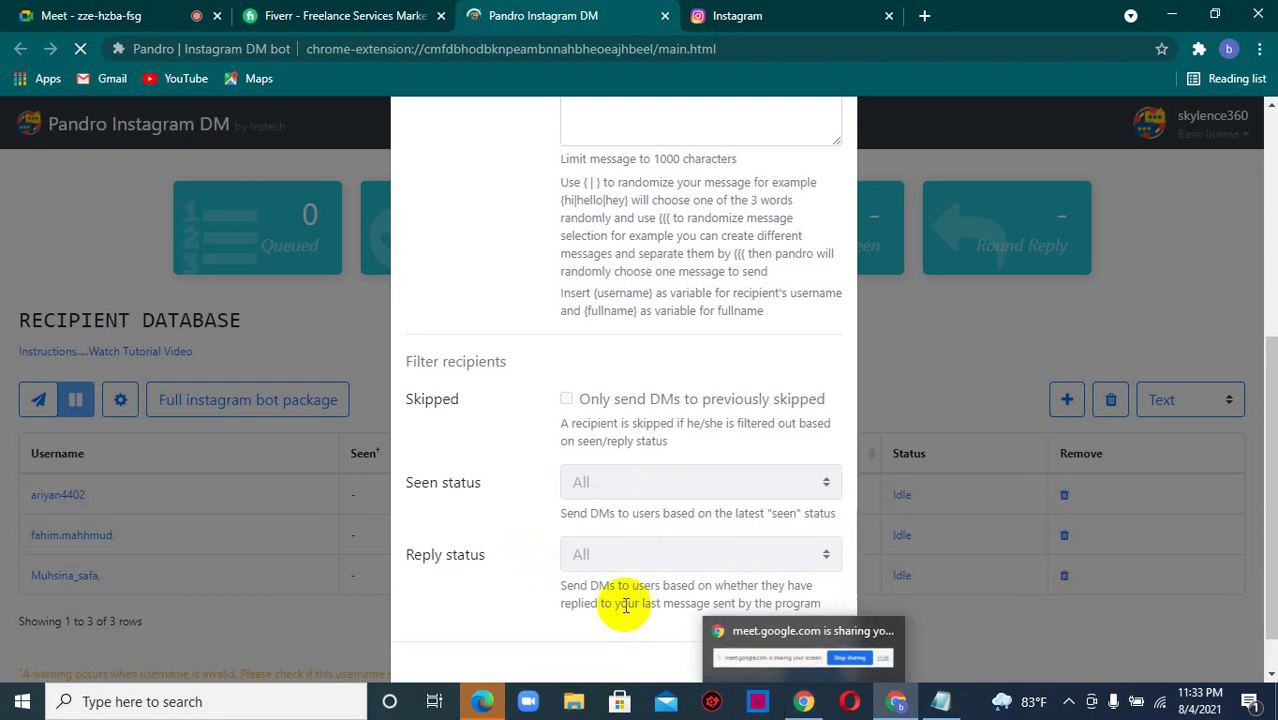
{"action": "left_click", "coordinate": [810, 675]}
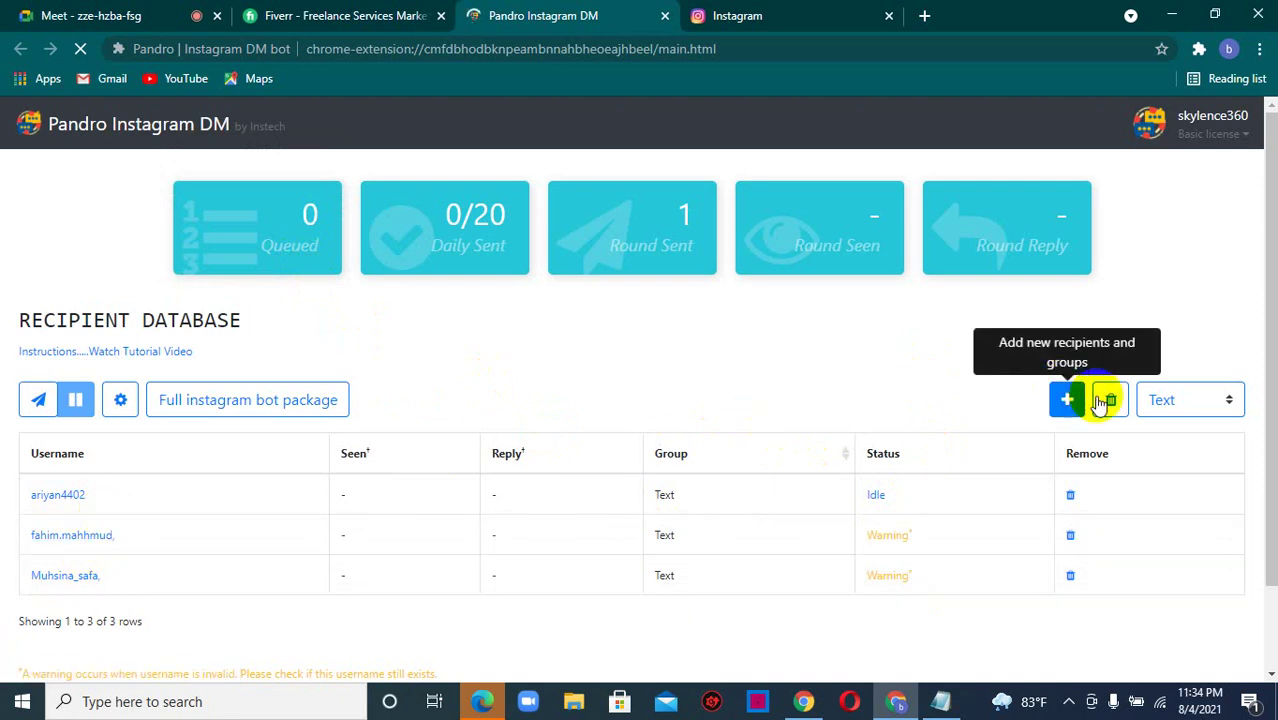
- Close the Add recipients form without changes and switch to the Google Meet call
{"action": "left_click", "coordinate": [1067, 405]}
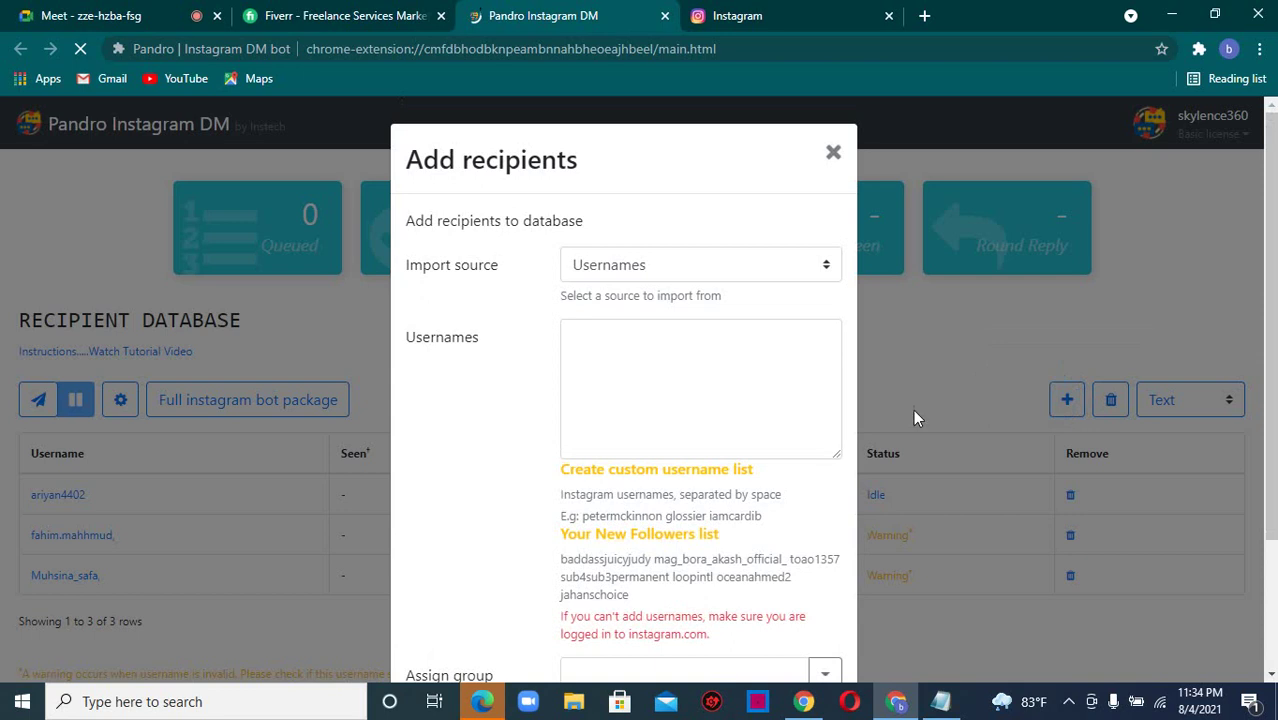
{"action": "left_click", "coordinate": [658, 346]}
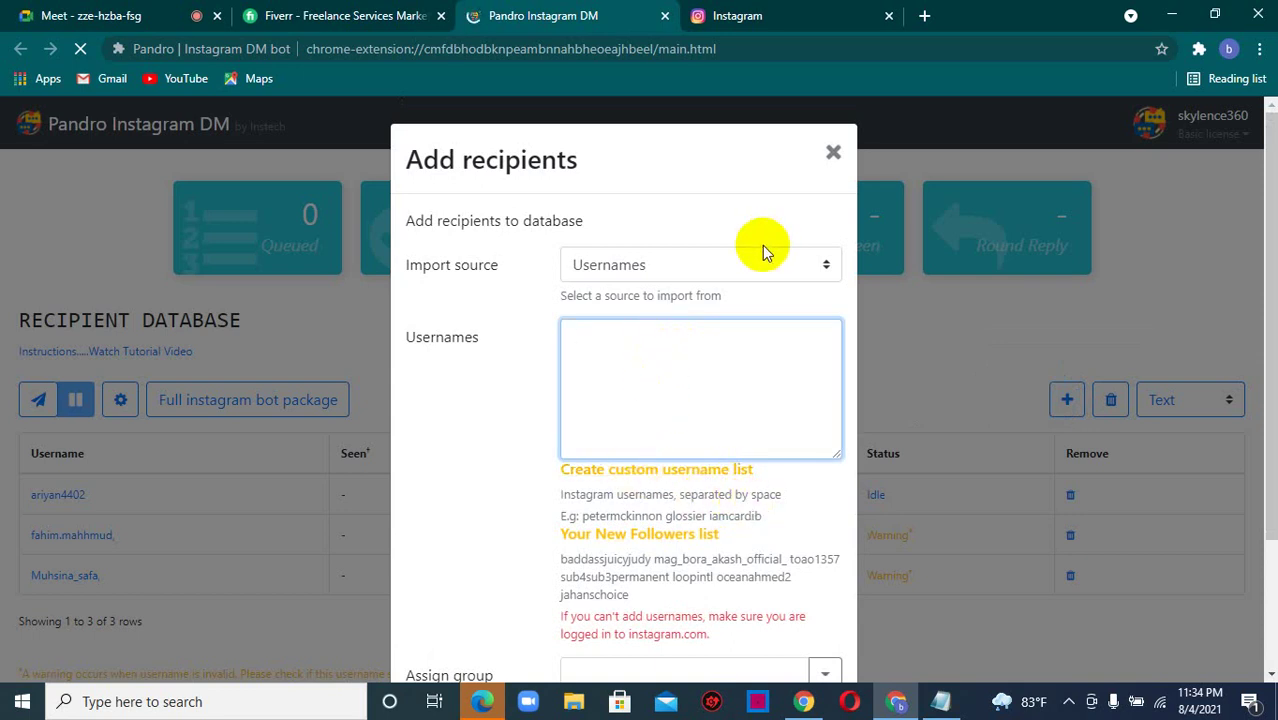
{"action": "left_click", "coordinate": [834, 157]}
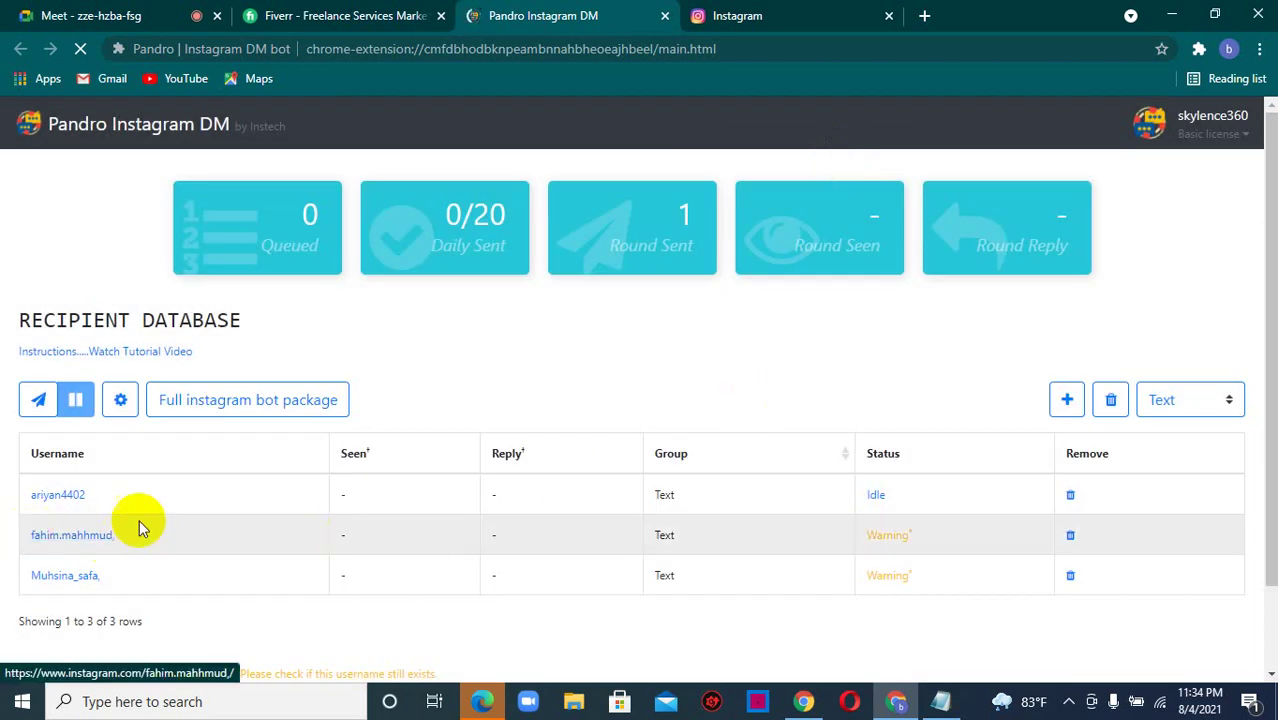
{"action": "left_click", "coordinate": [103, 12]}
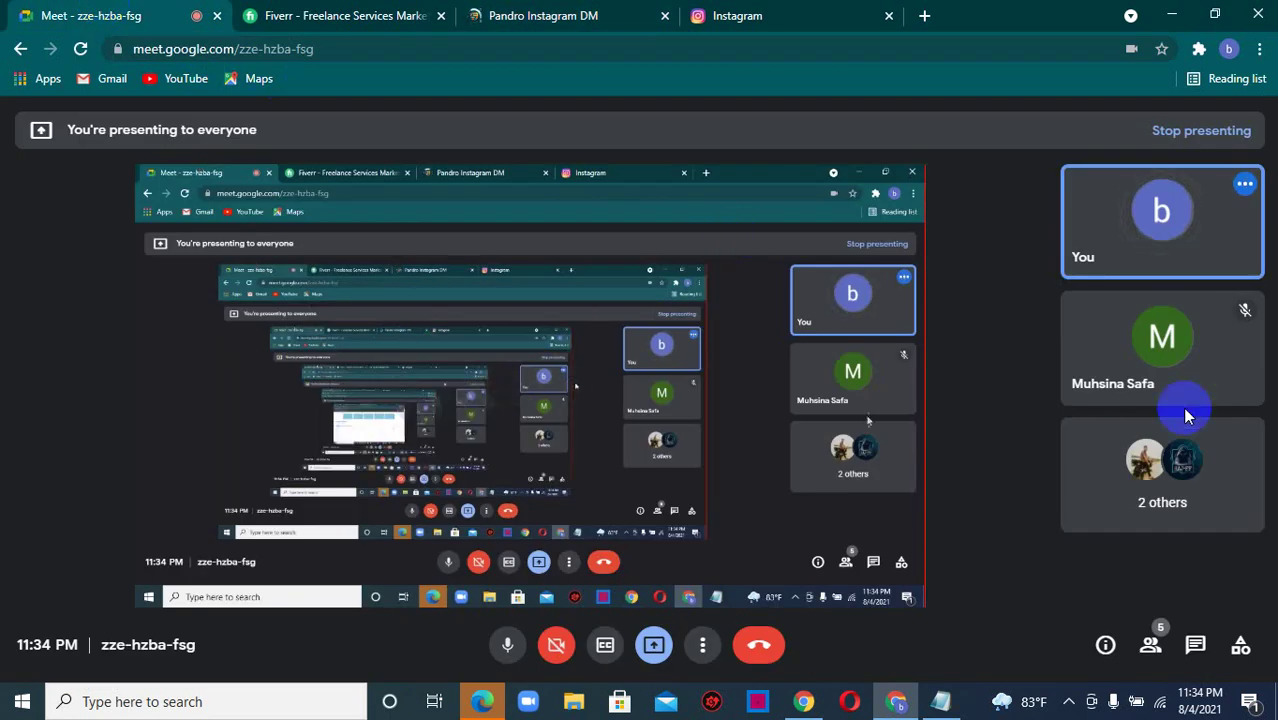
- Select the username a participant posted in the Meet chat, then return to Pandro Instagram DM
{"action": "left_click", "coordinate": [1193, 650]}
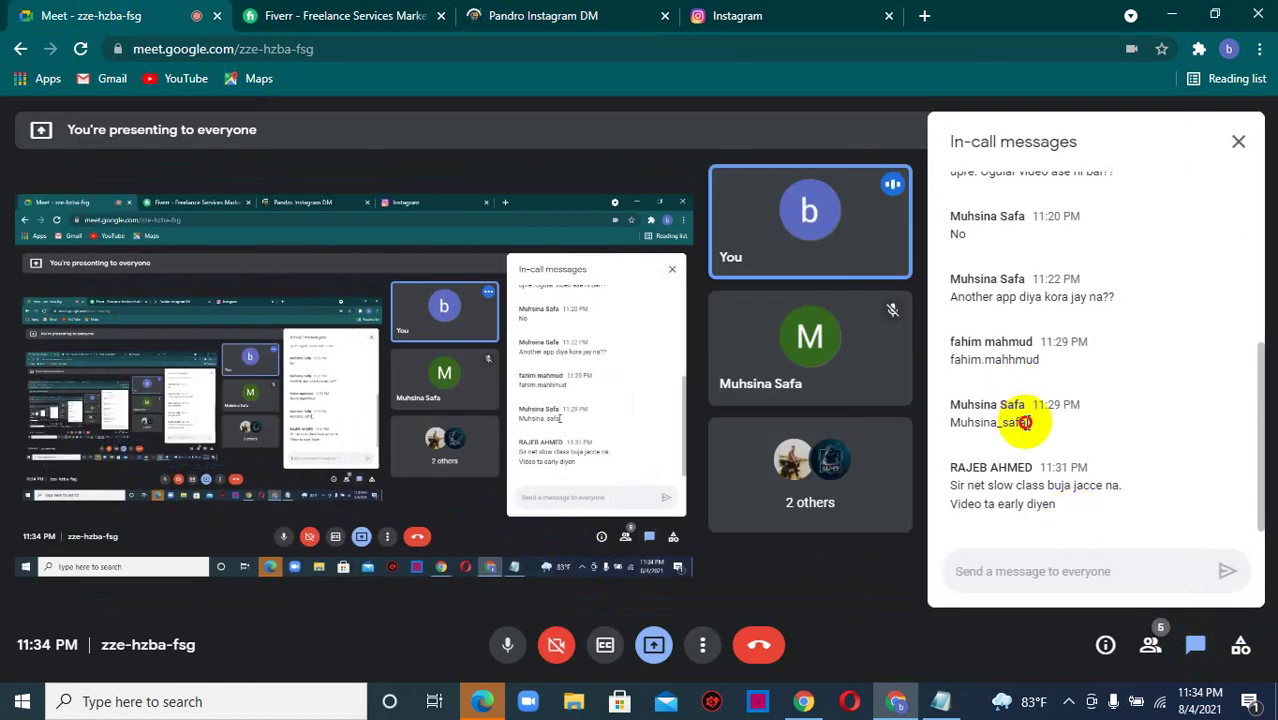
{"action": "left_click_drag", "start_coordinate": [1021, 424], "coordinate": [946, 425]}
{"action": "key", "text": "ctrl+c"}
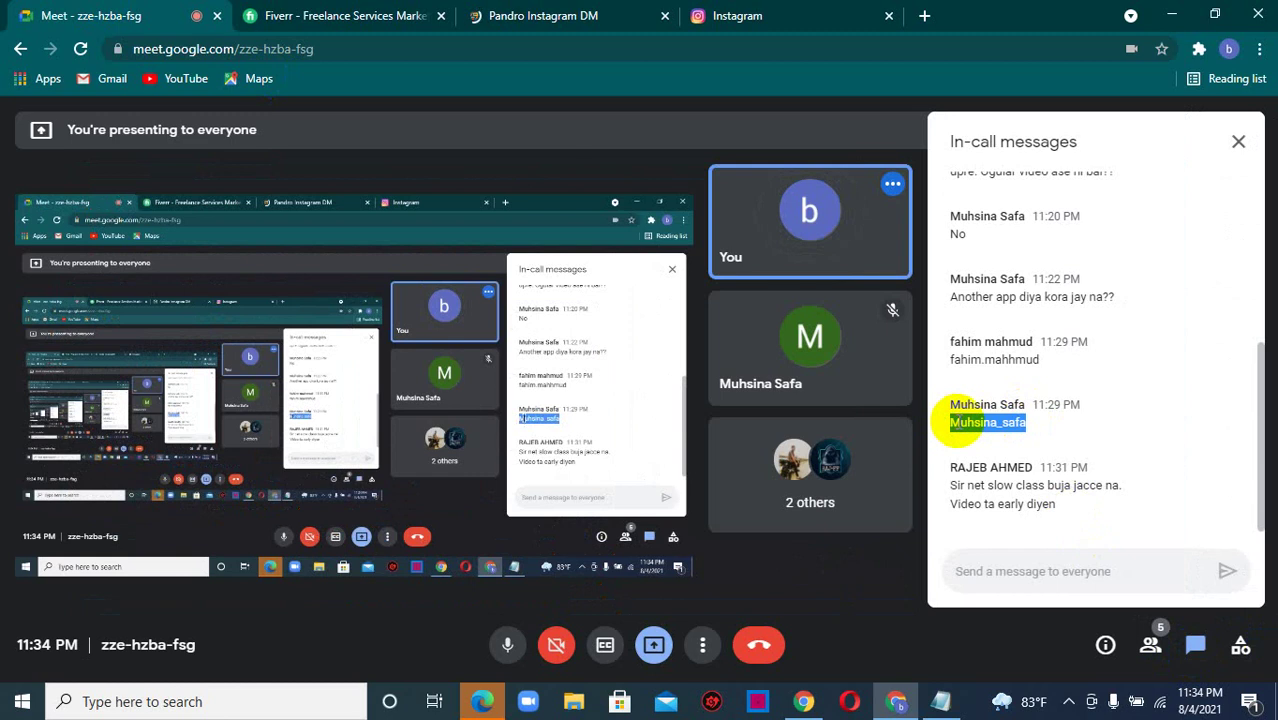
{"action": "left_click", "coordinate": [606, 14]}
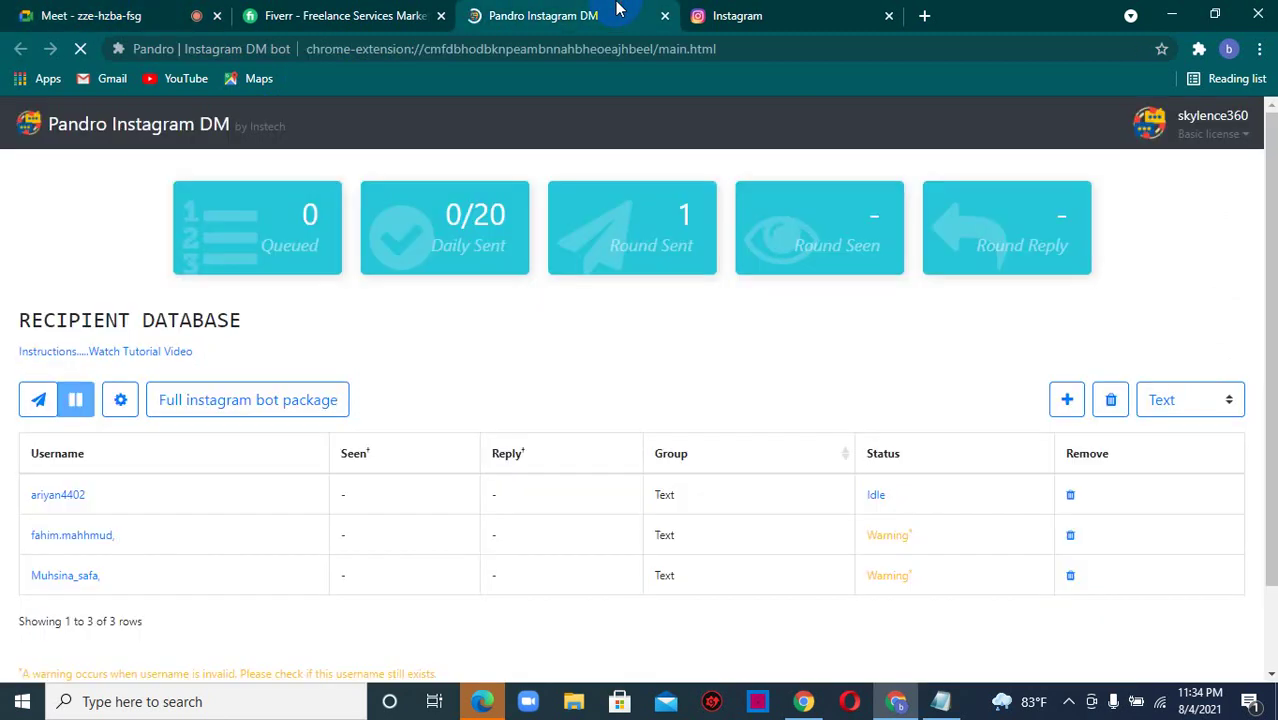
- Paste both usernames shared in the Meet chat into the new recipients' Usernames list
{"action": "left_click", "coordinate": [1064, 404]}
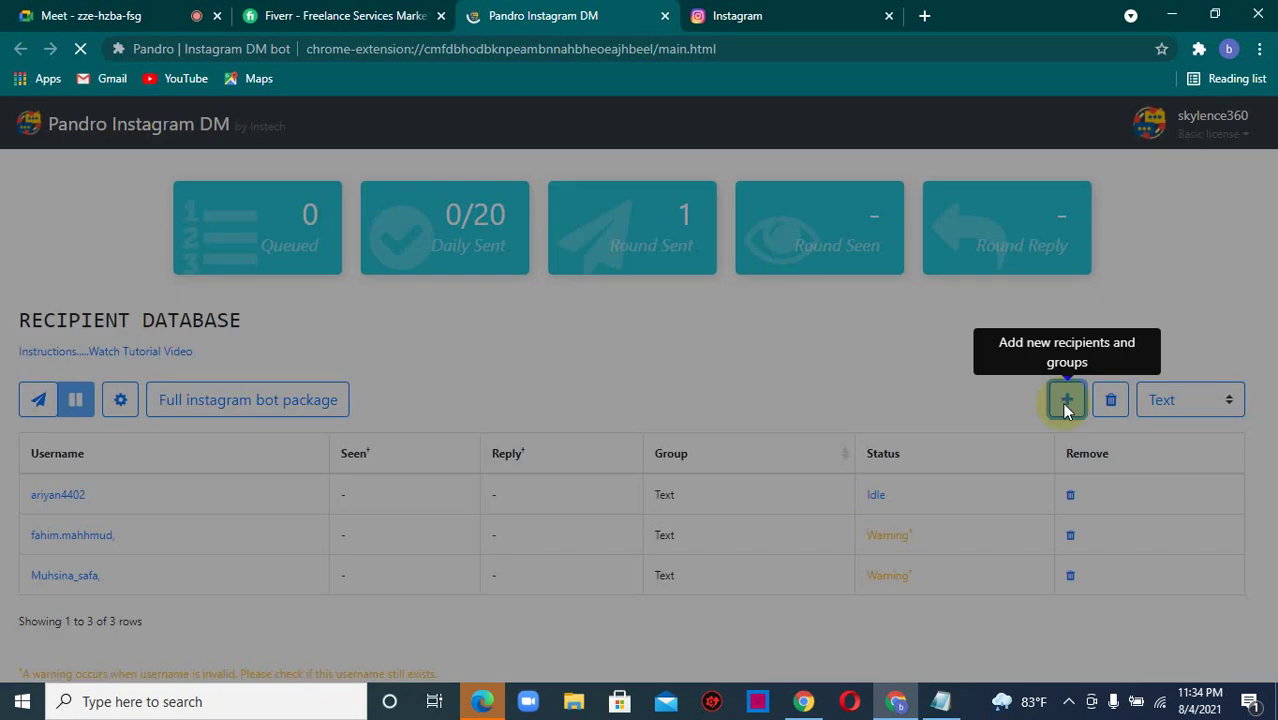
{"action": "left_click", "coordinate": [715, 372]}
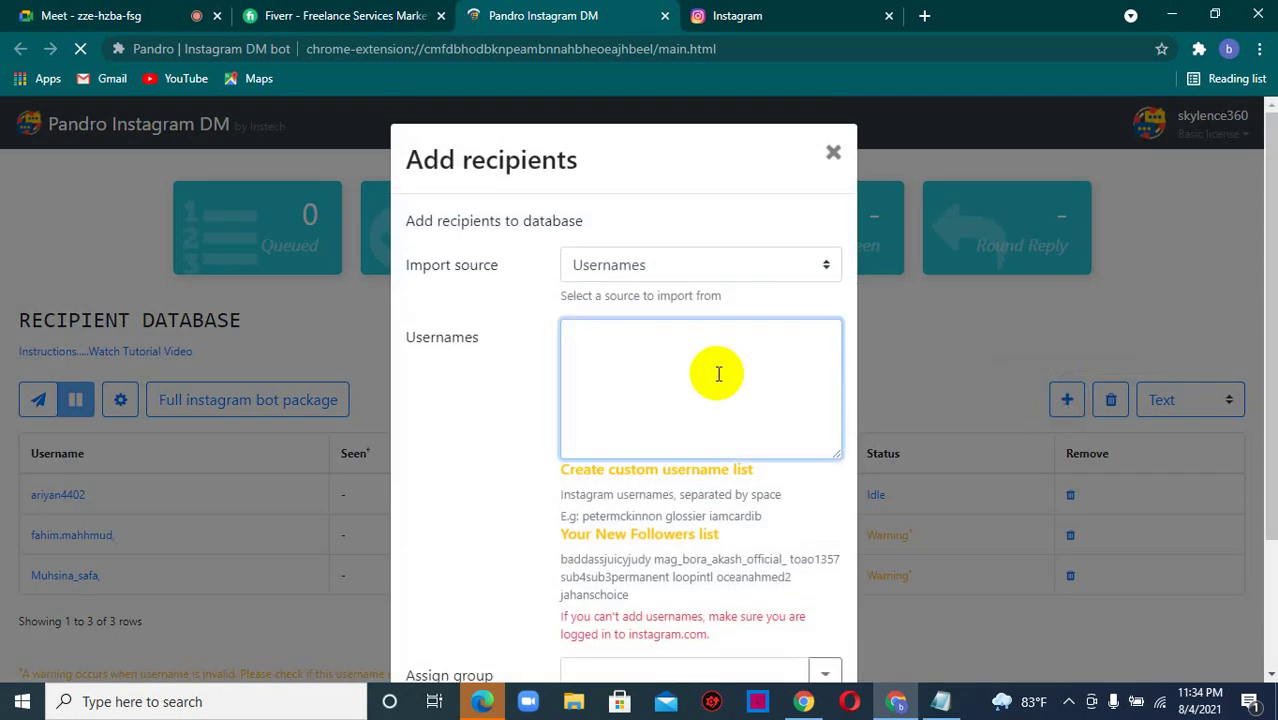
{"action": "key", "text": "ctrl+v"}
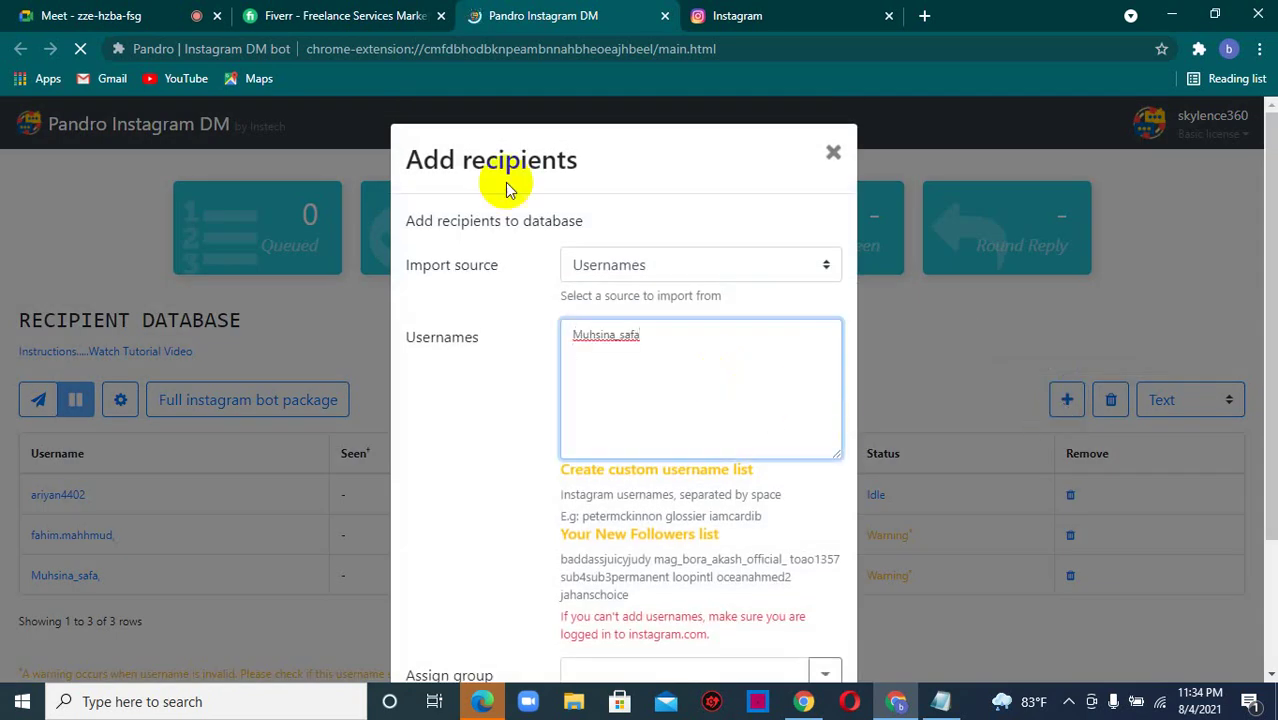
{"action": "left_click", "coordinate": [150, 10]}
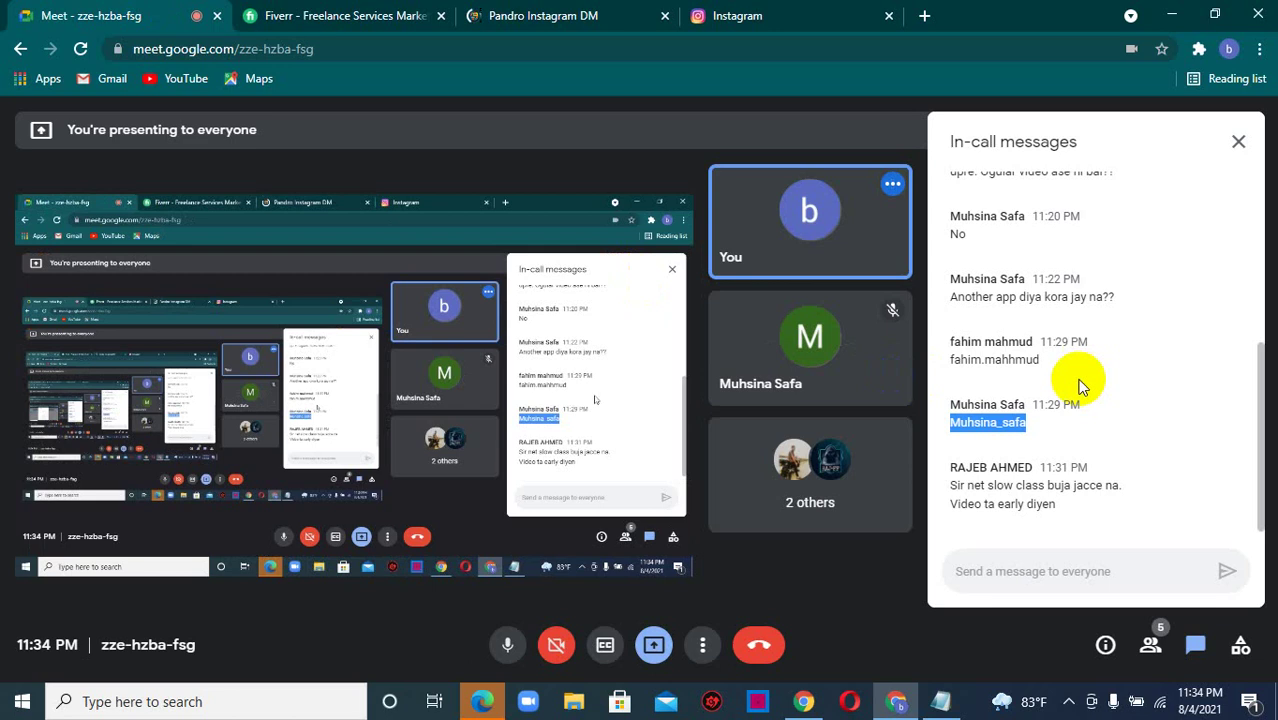
{"action": "left_click", "coordinate": [1032, 361]}
{"action": "left_click_drag", "start_coordinate": [1032, 361], "coordinate": [948, 362]}
{"action": "key", "text": "ctrl+c"}
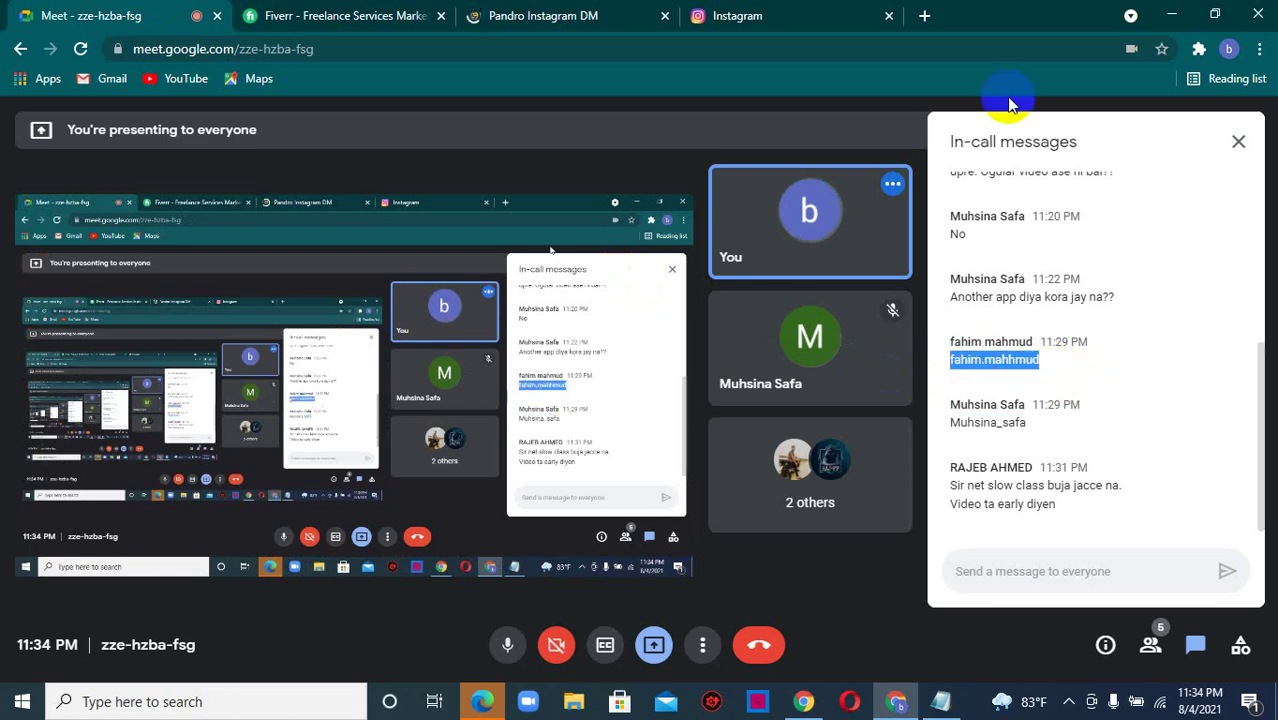
{"action": "left_click", "coordinate": [563, 12]}
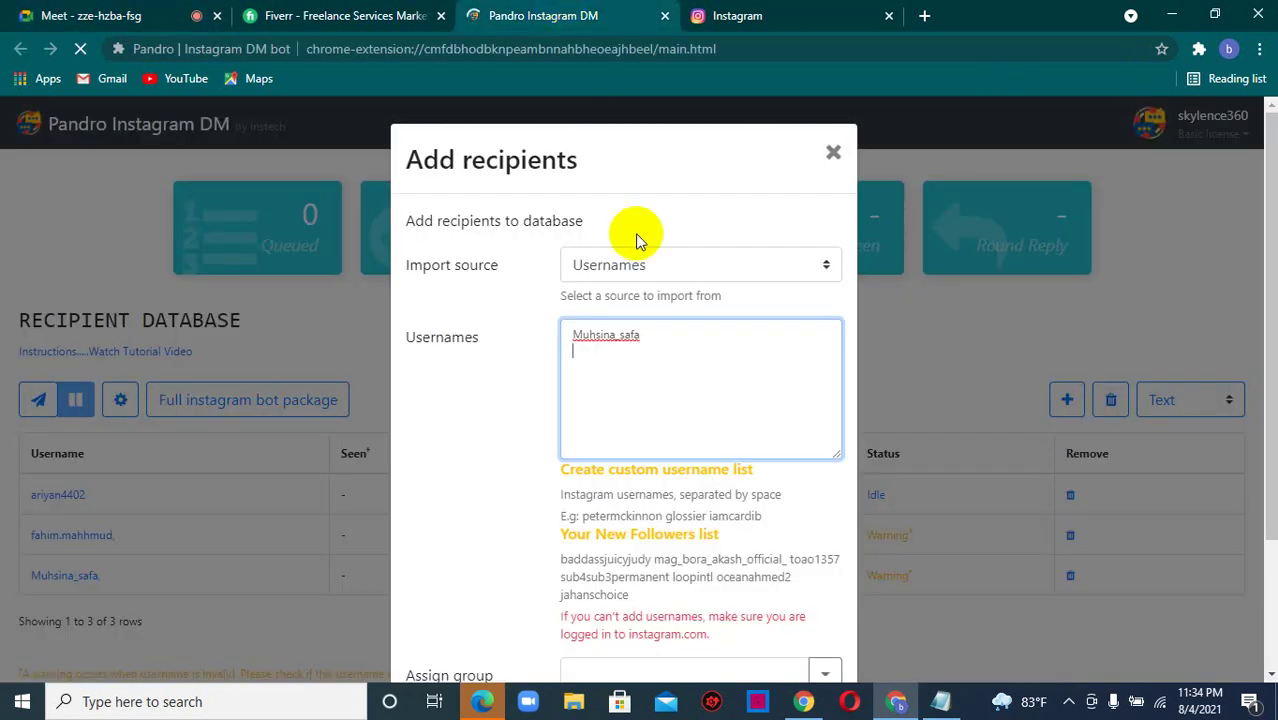
{"action": "key", "text": "ctrl+v"}
- Assign the two recipients to a new group 'dm' and save them
{"action": "left_click", "coordinate": [778, 527]}
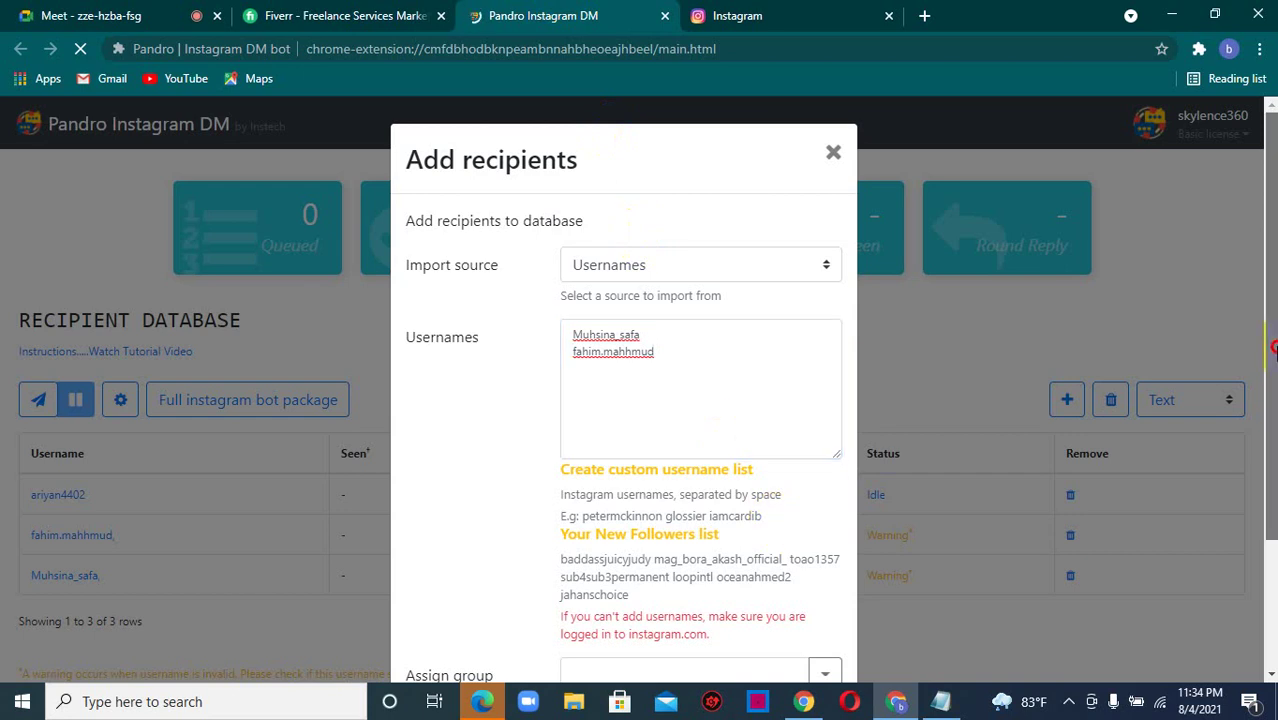
{"action": "scroll", "coordinate": [760, 510], "scroll_direction": "down", "scroll_amount": 2}
{"action": "left_click", "coordinate": [662, 519]}
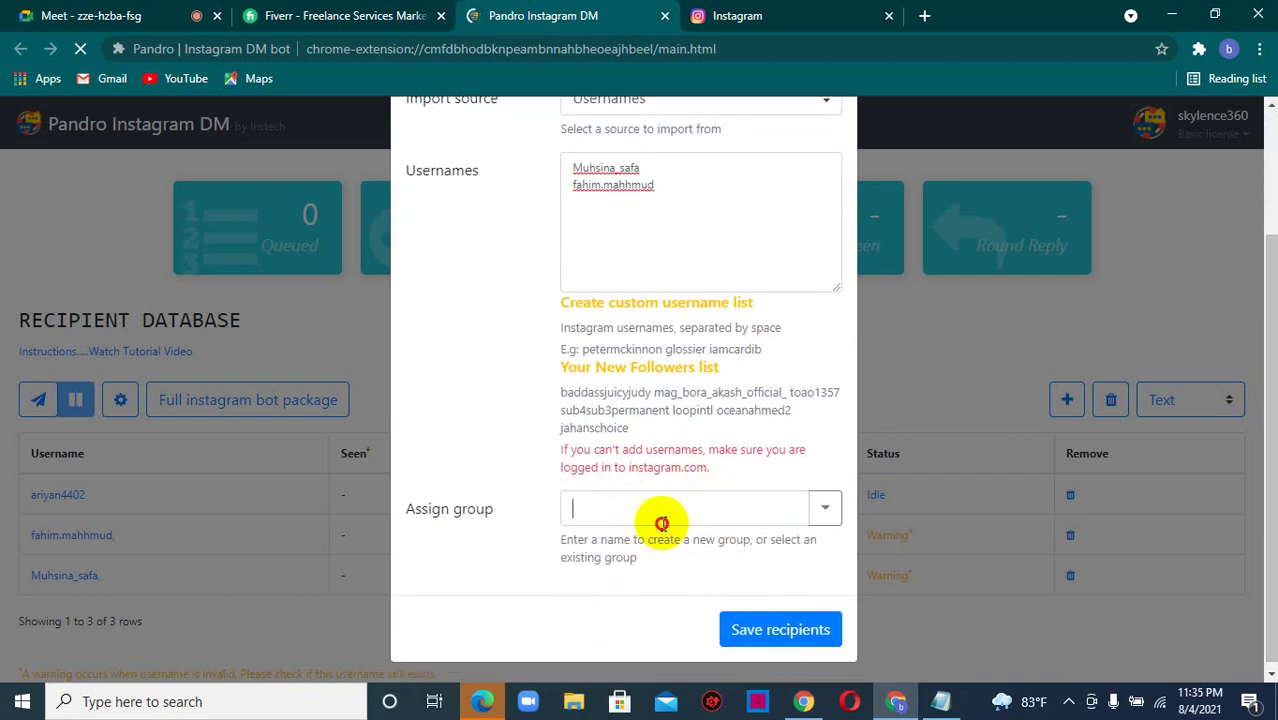
{"action": "type", "text": "dm"}
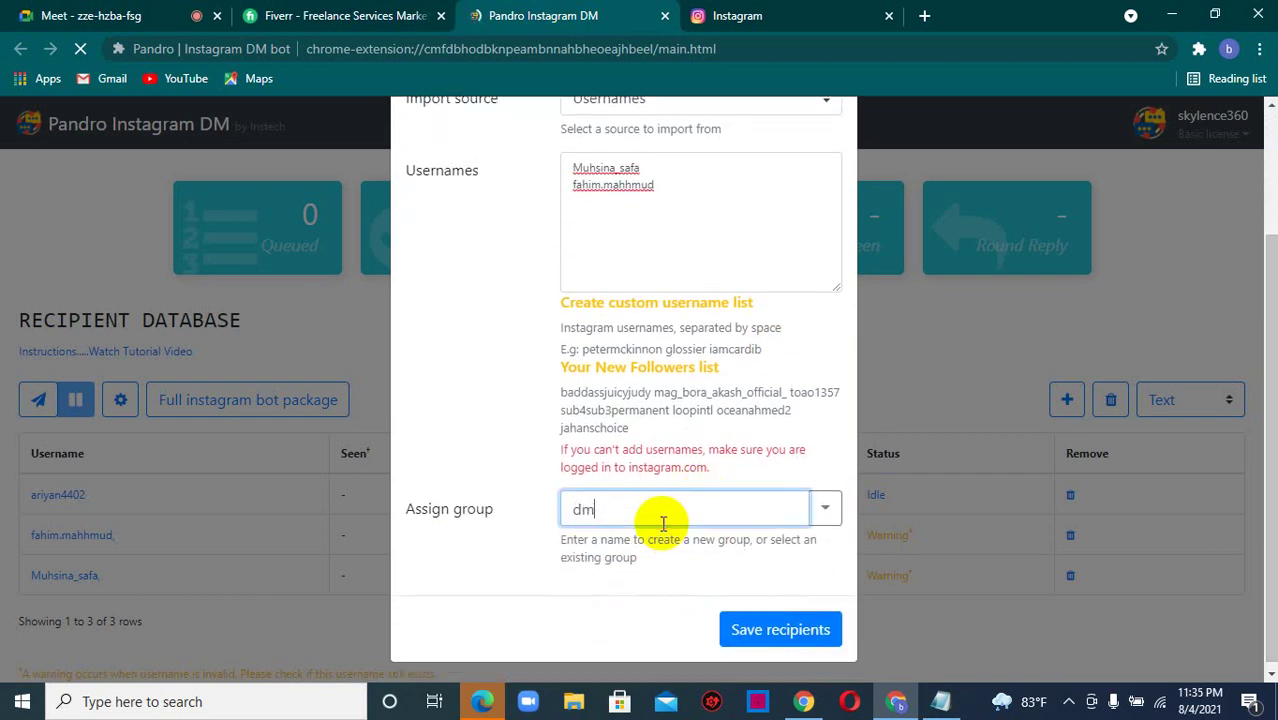
{"action": "left_click", "coordinate": [752, 638]}
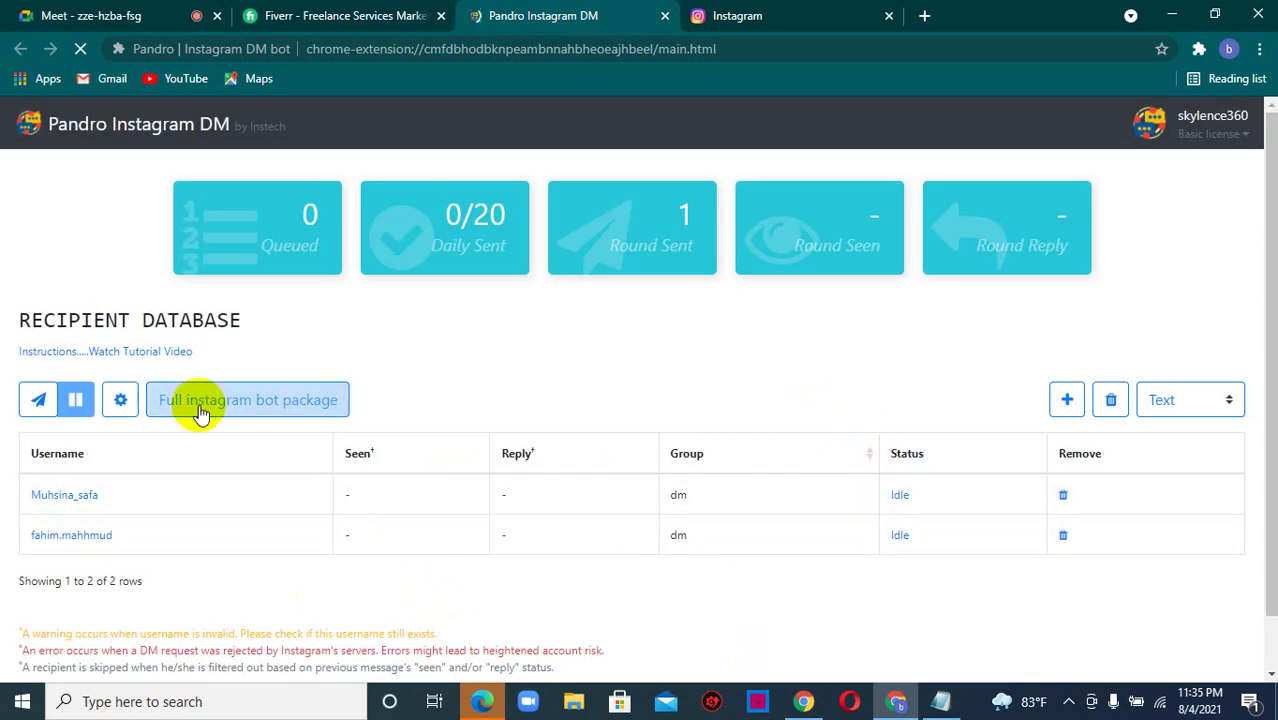
- Send a new Text-type bulk message to the dm recipient group
{"action": "left_click", "coordinate": [38, 399]}
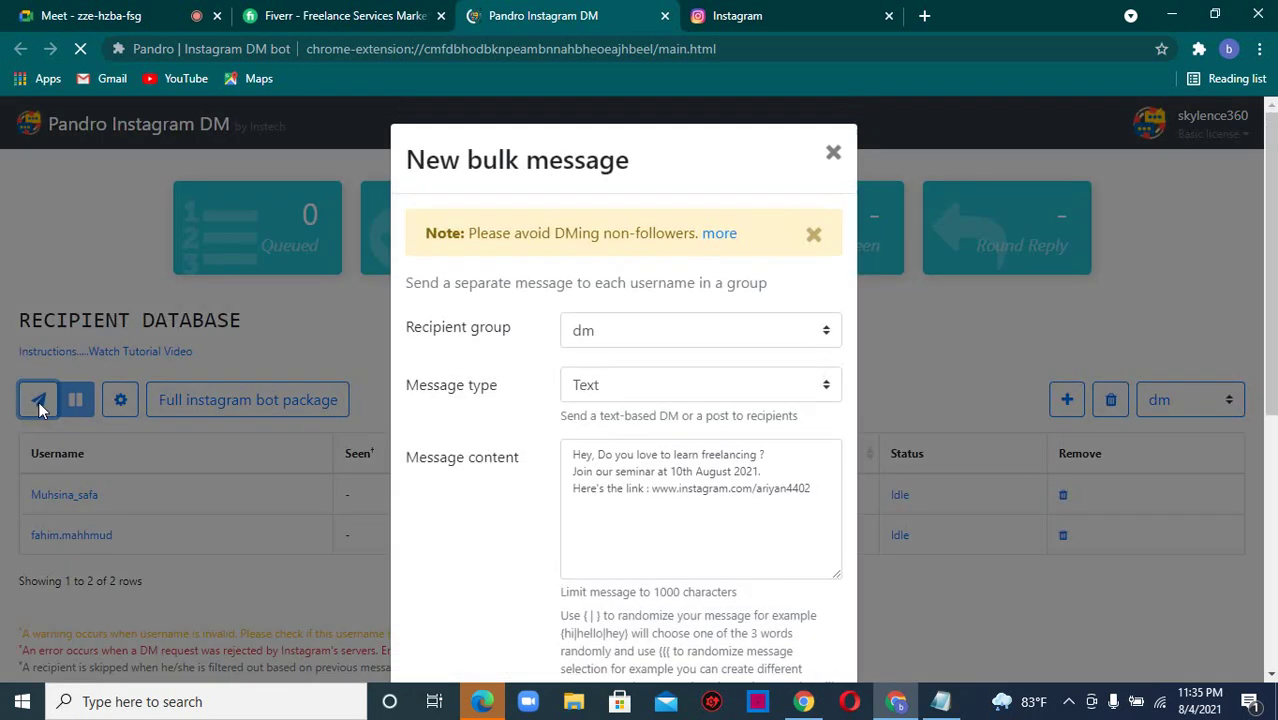
{"action": "left_click", "coordinate": [636, 329]}
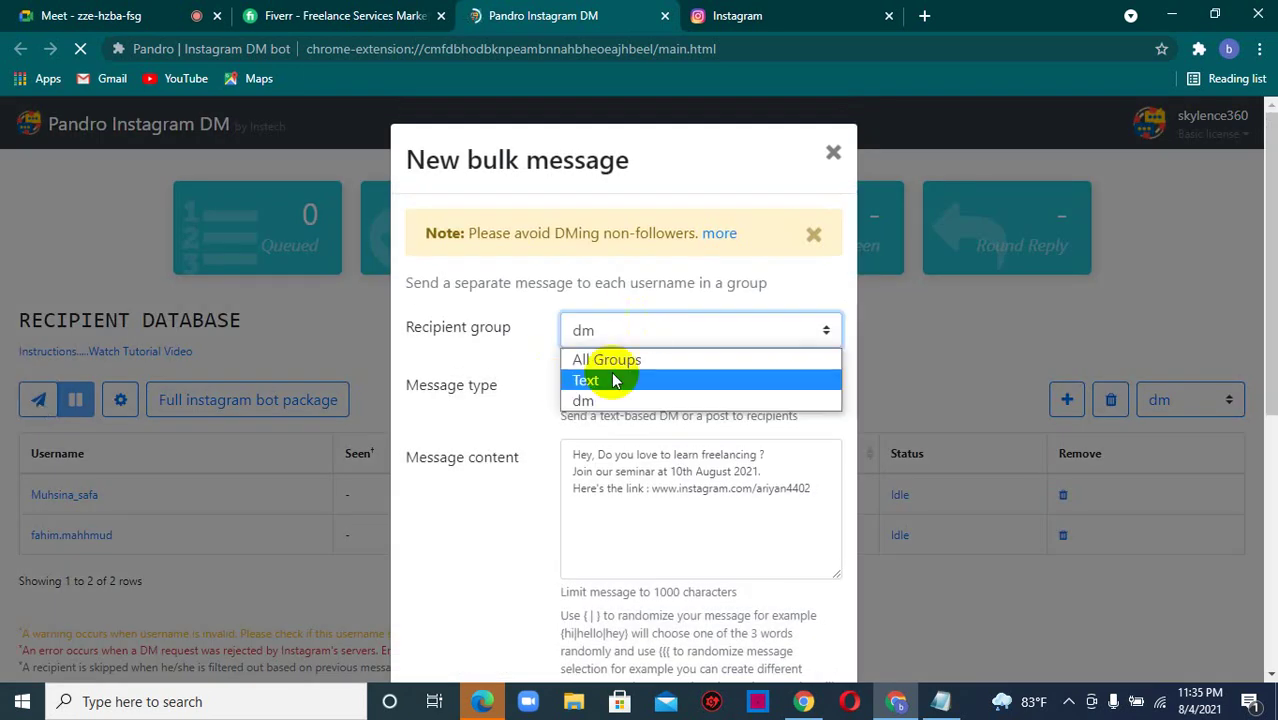
{"action": "left_click", "coordinate": [588, 400]}
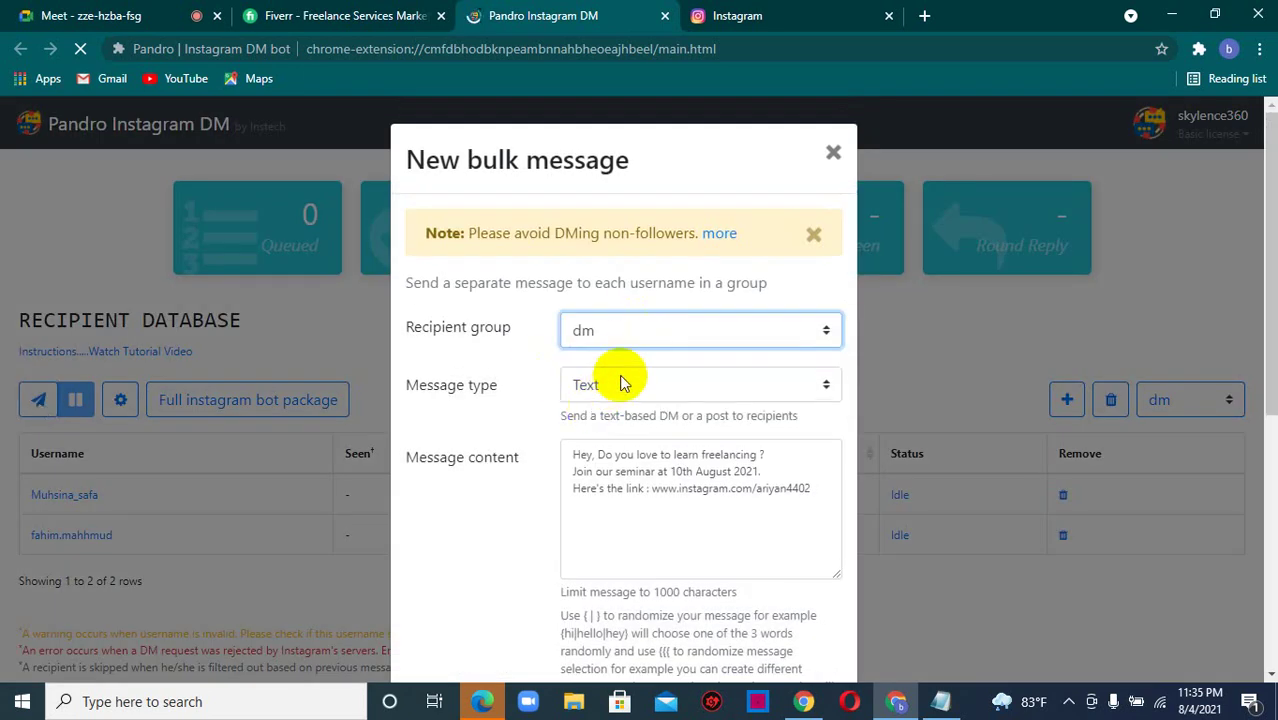
{"action": "left_click", "coordinate": [617, 387]}
{"action": "left_click", "coordinate": [608, 413]}
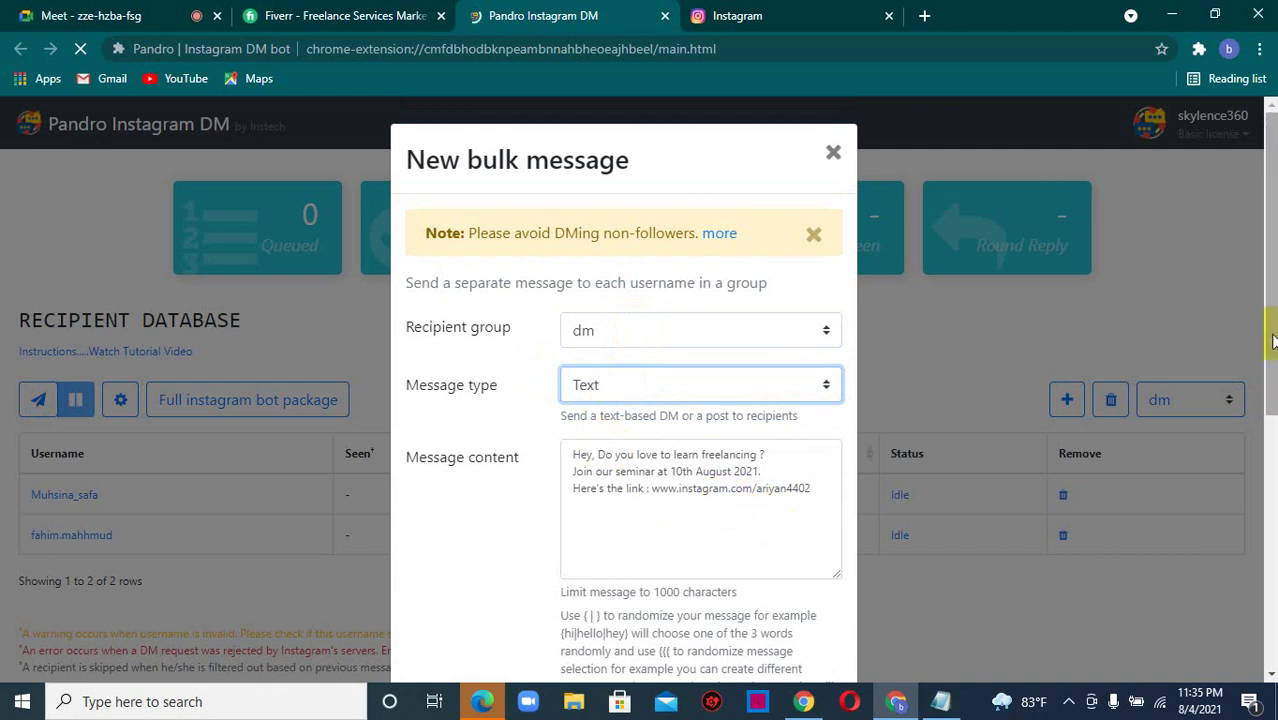
{"action": "left_click_drag", "start_coordinate": [1273, 349], "coordinate": [1273, 360]}
{"action": "scroll", "coordinate": [1273, 360], "scroll_direction": "down", "scroll_amount": 2}
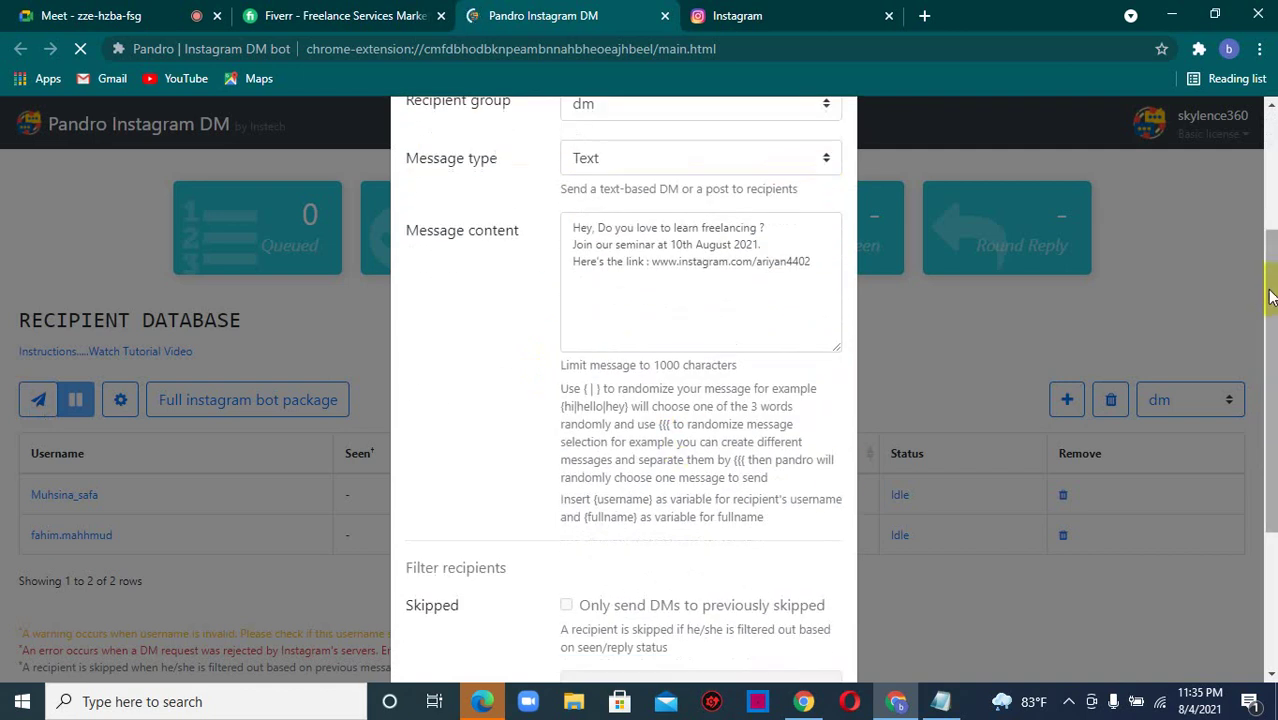
{"action": "scroll", "coordinate": [1273, 288], "scroll_direction": "down", "scroll_amount": 3}
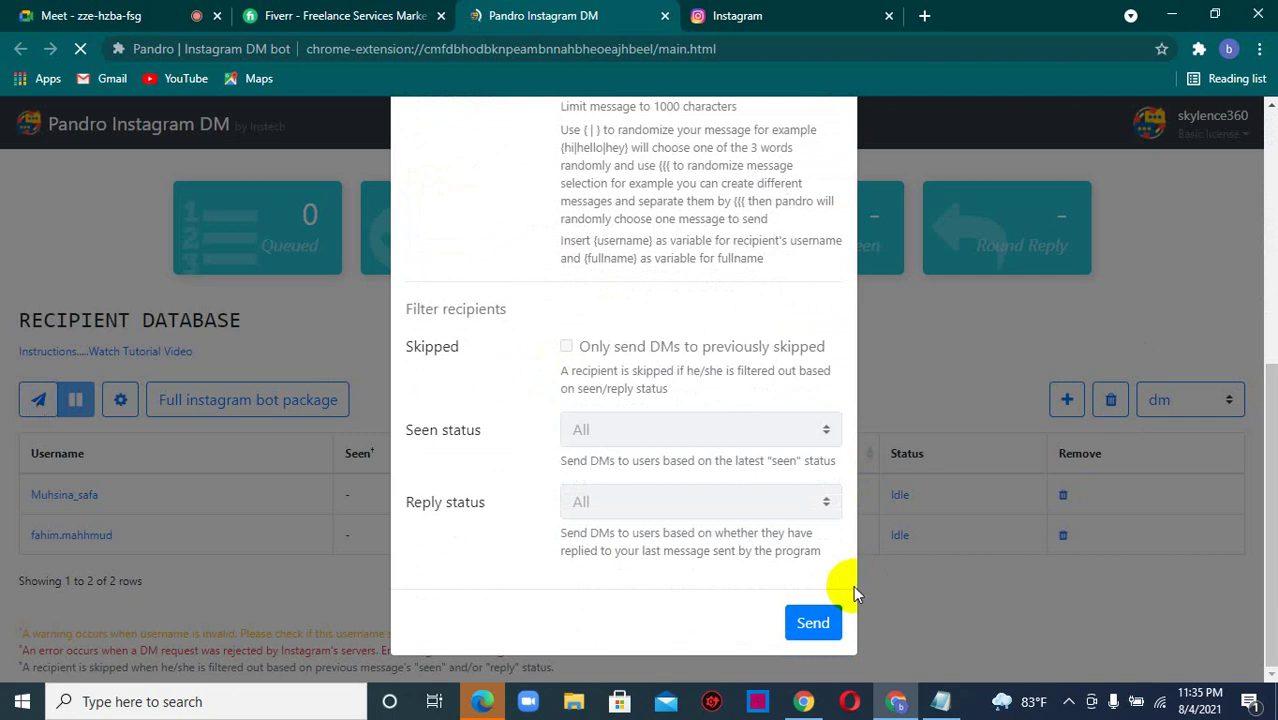
{"action": "left_click", "coordinate": [812, 622]}
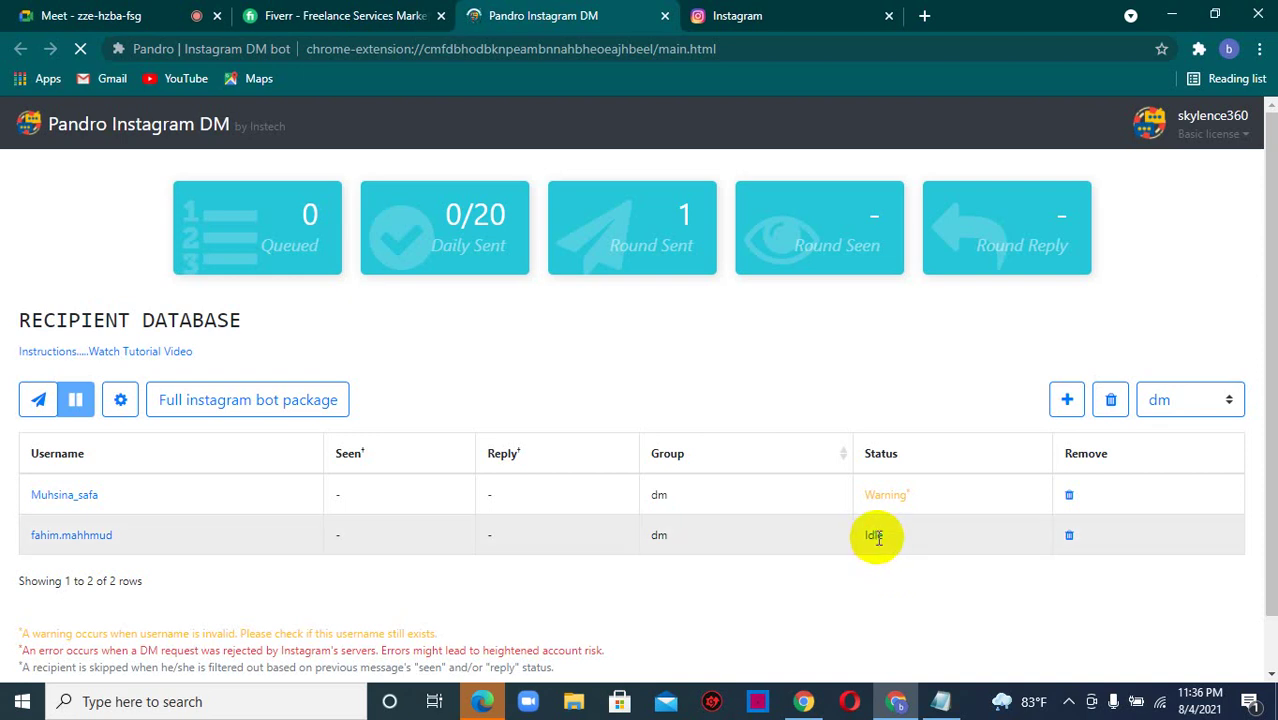
- Paste another Instagram username as a new recipient and save it to the Text group
{"action": "left_click", "coordinate": [1068, 400]}
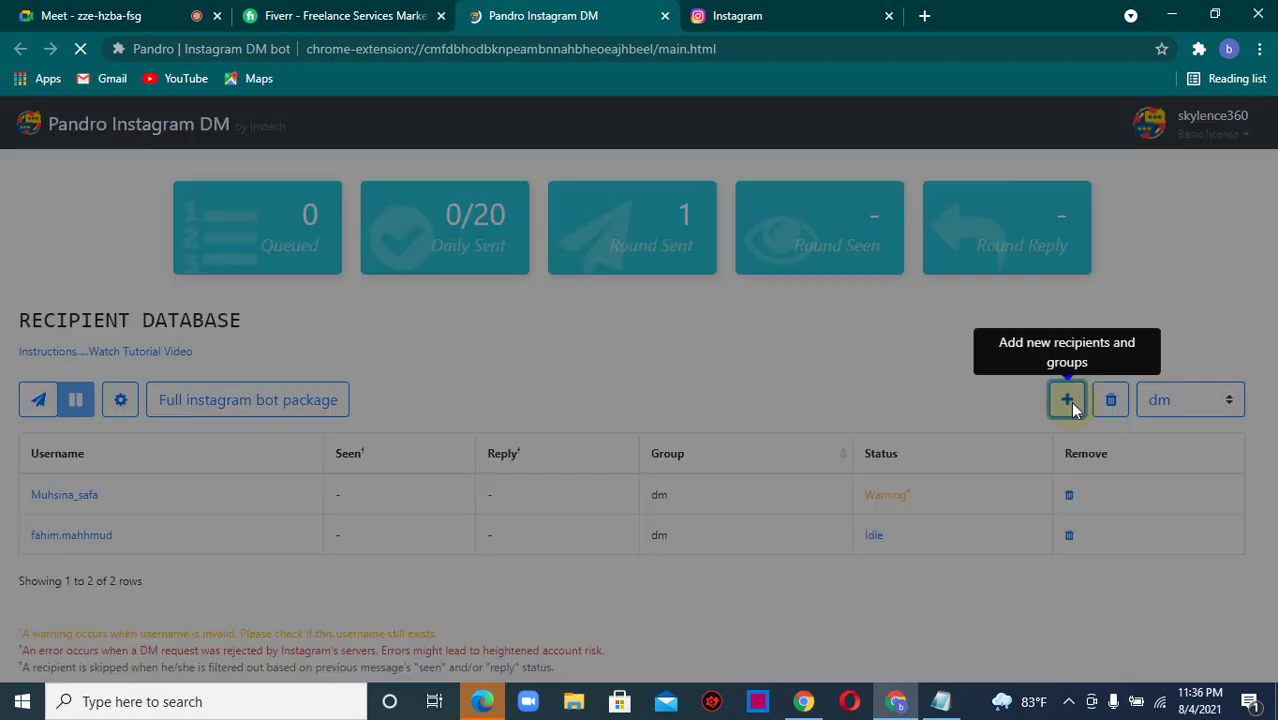
{"action": "left_click", "coordinate": [627, 336]}
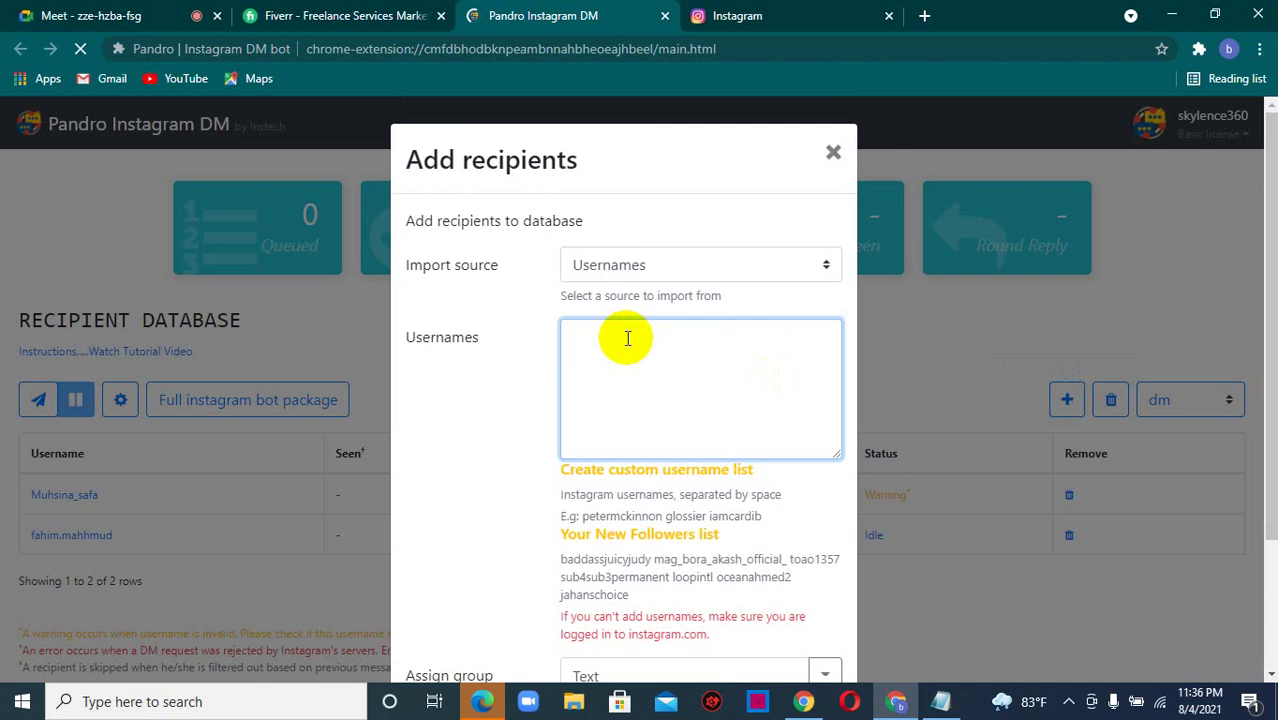
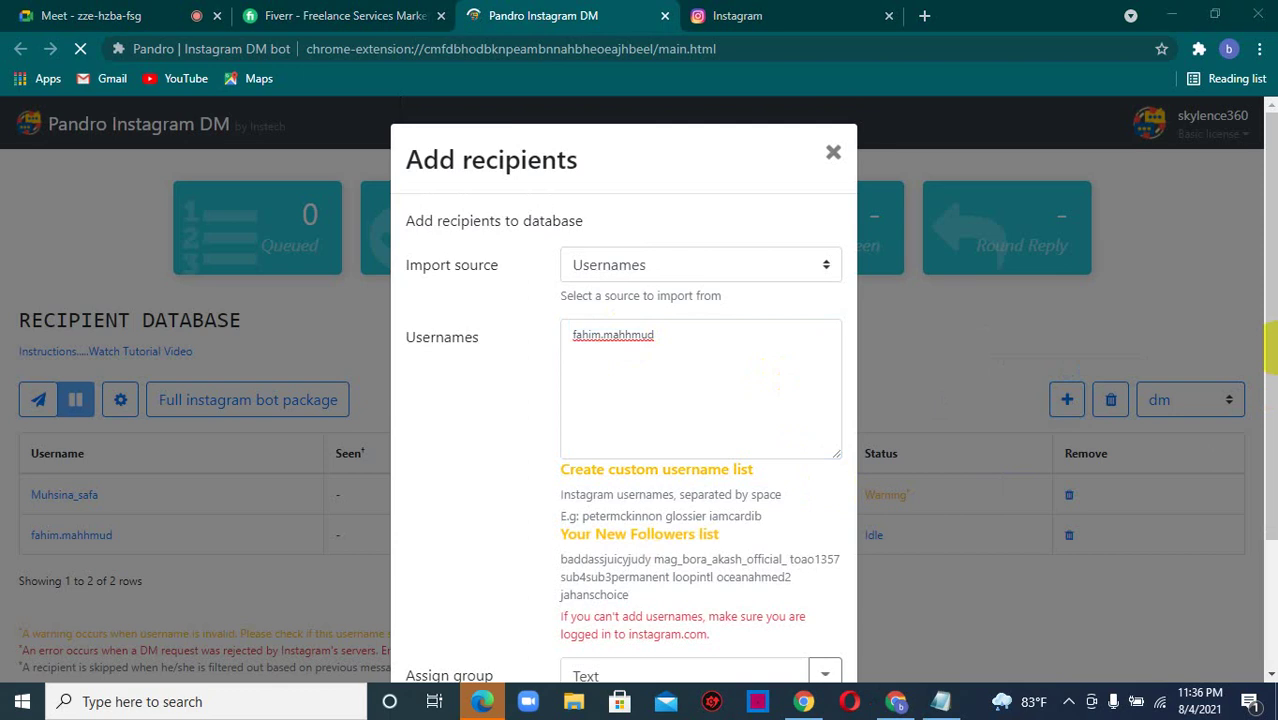
{"action": "scroll", "coordinate": [1270, 360], "scroll_direction": "down", "scroll_amount": 2}
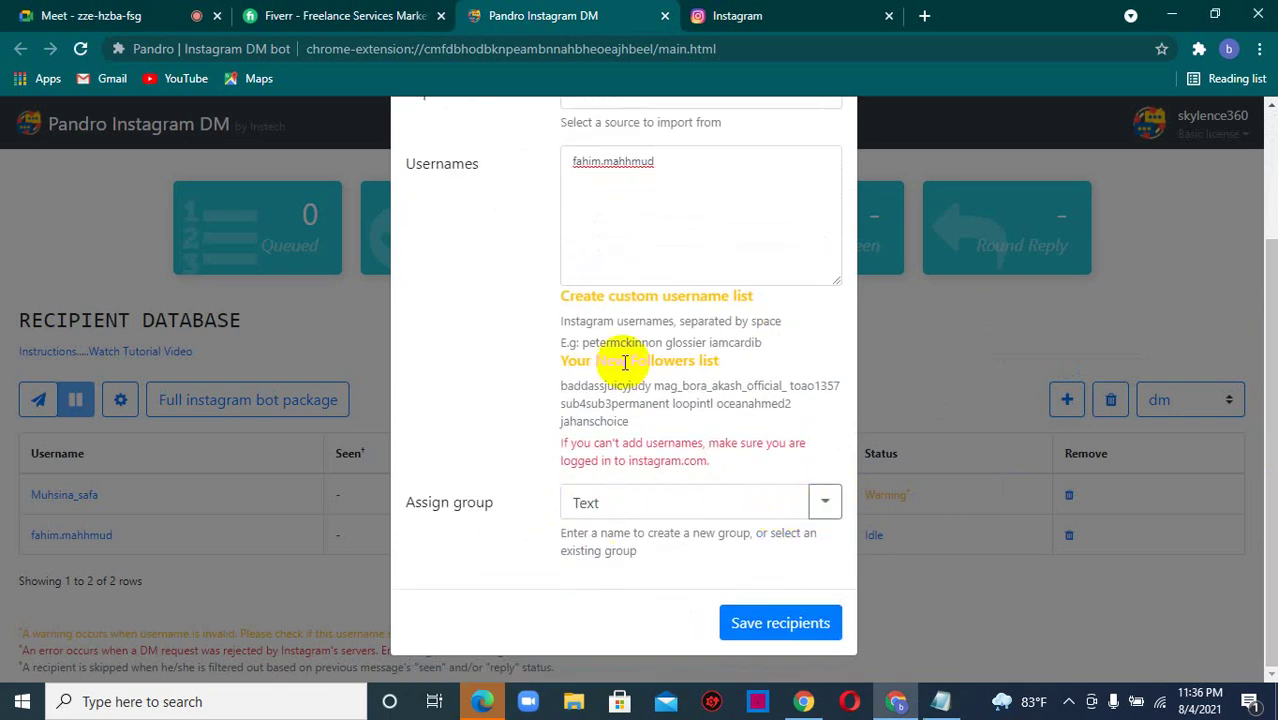
{"action": "left_click", "coordinate": [790, 630]}
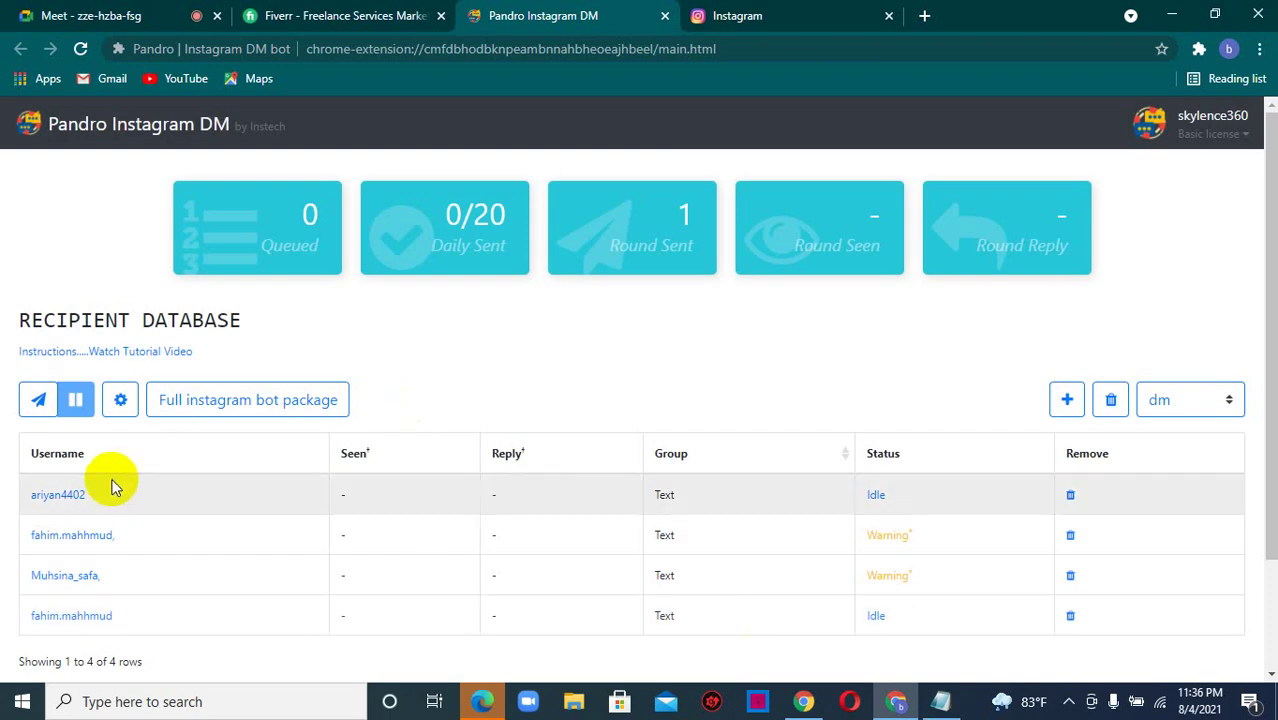
- Send a new bulk message with Text as the recipient group, finishing with 2 sent
{"action": "left_click", "coordinate": [39, 402]}
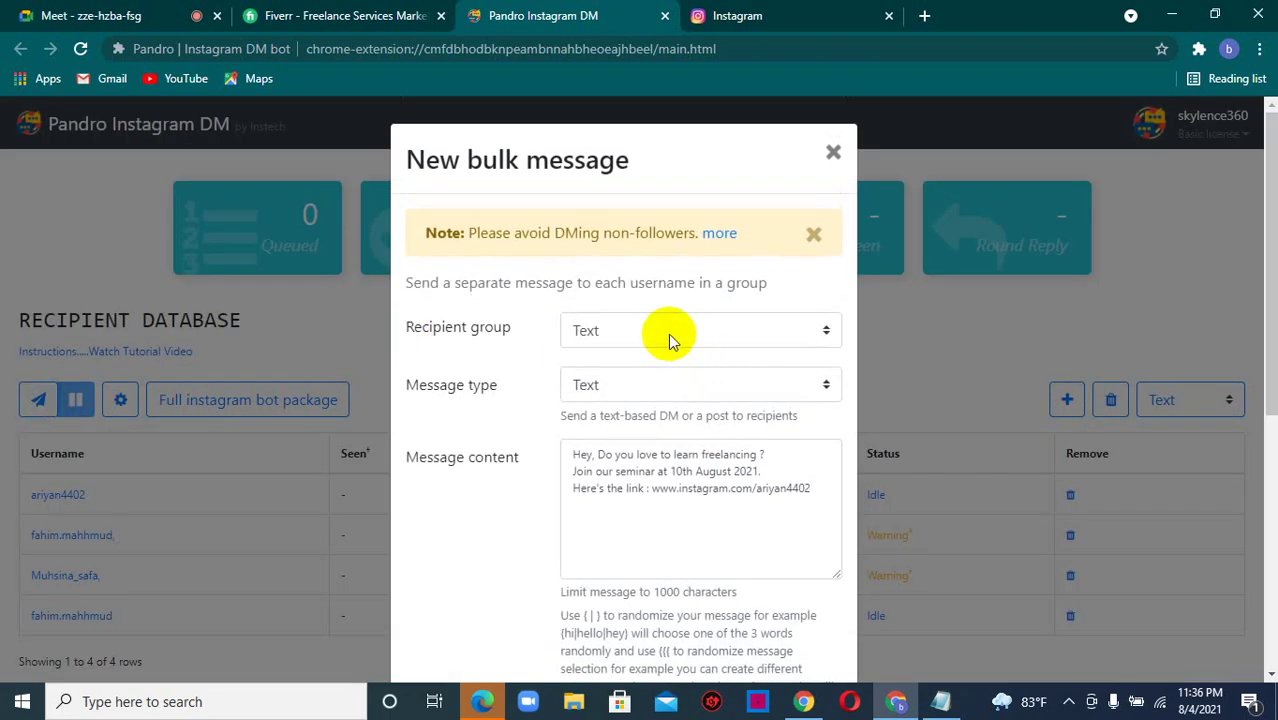
{"action": "left_click", "coordinate": [668, 333]}
{"action": "left_click", "coordinate": [666, 377]}
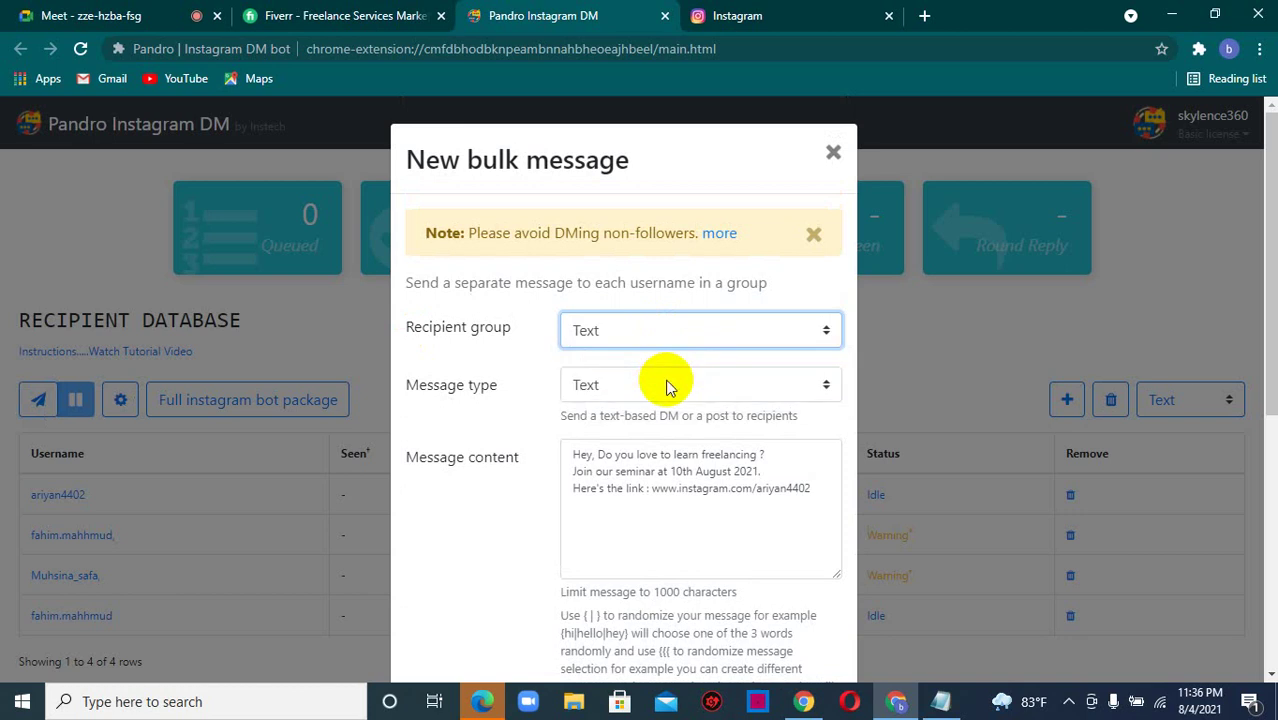
{"action": "left_click", "coordinate": [628, 336]}
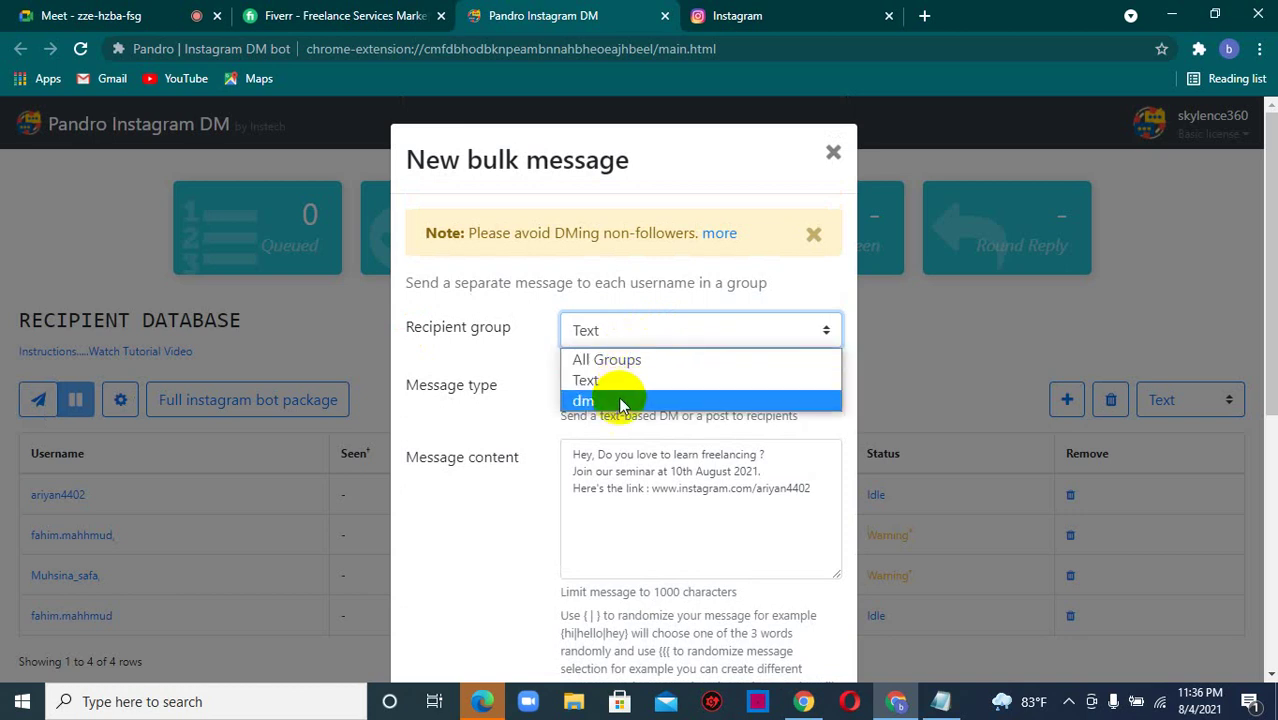
{"action": "left_click", "coordinate": [615, 381]}
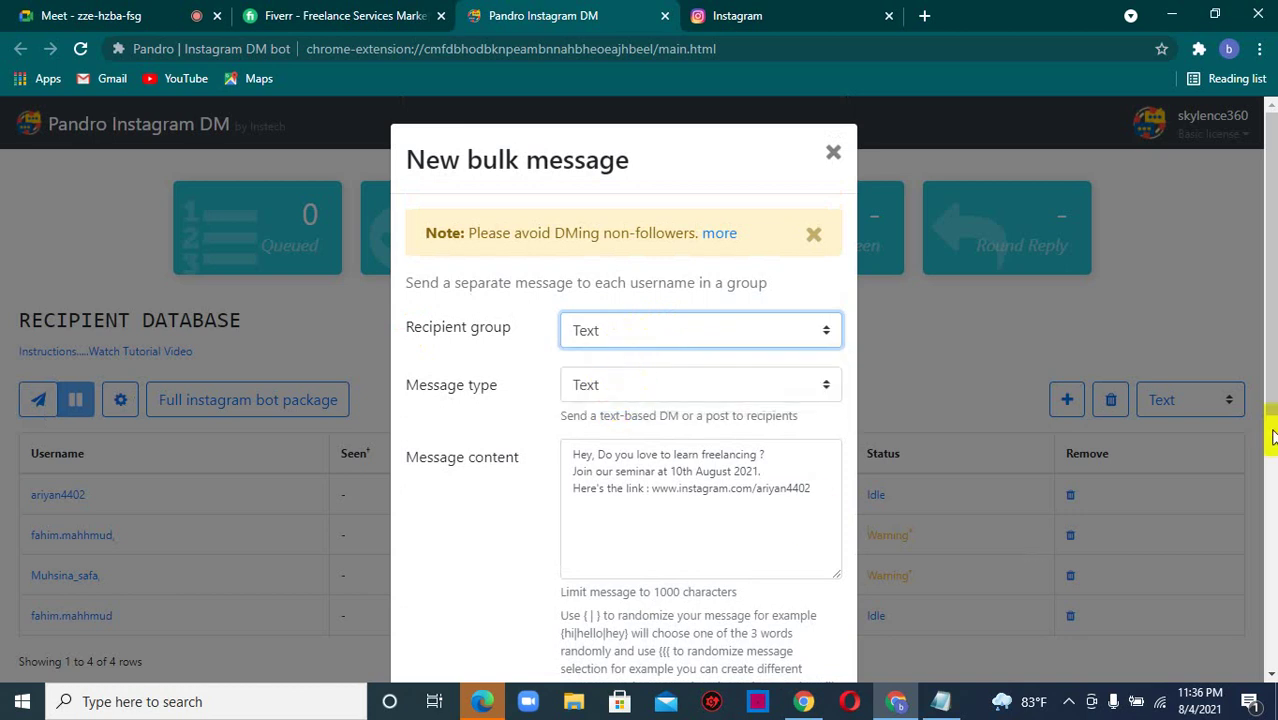
{"action": "scroll", "coordinate": [1258, 431], "scroll_direction": "down", "scroll_amount": 3}
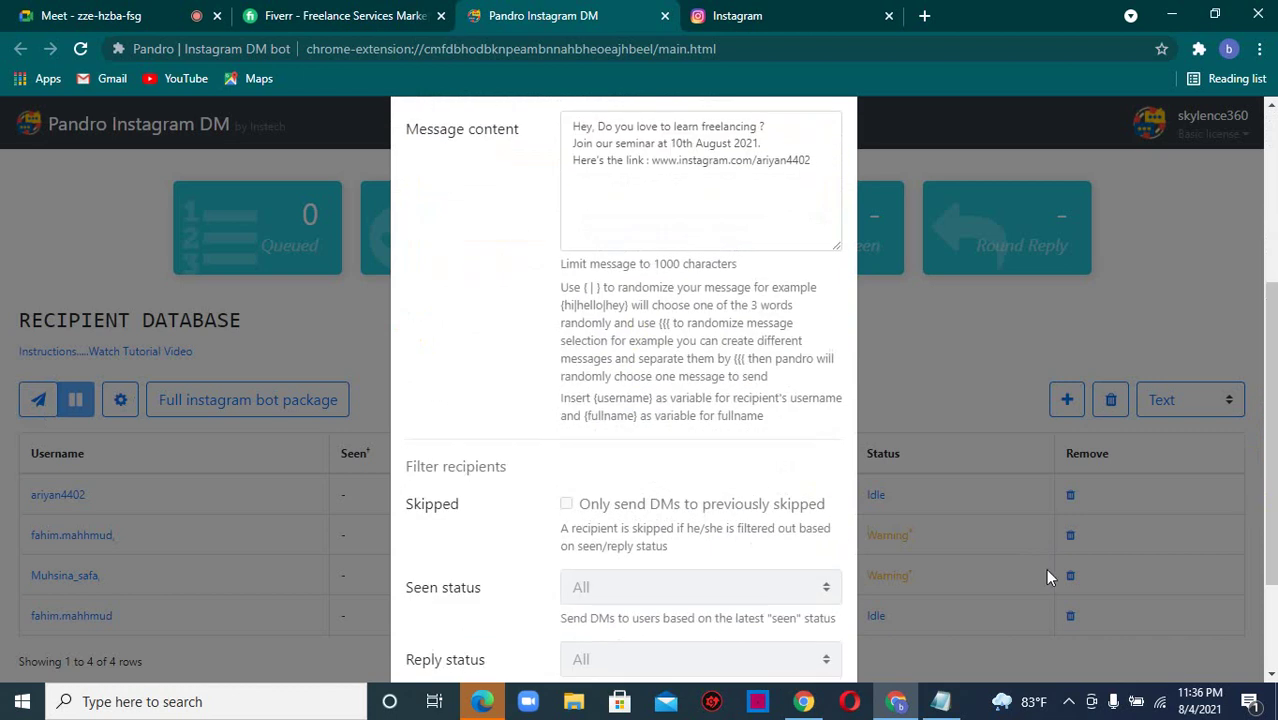
{"action": "left_click_drag", "start_coordinate": [1264, 400], "coordinate": [1258, 525]}
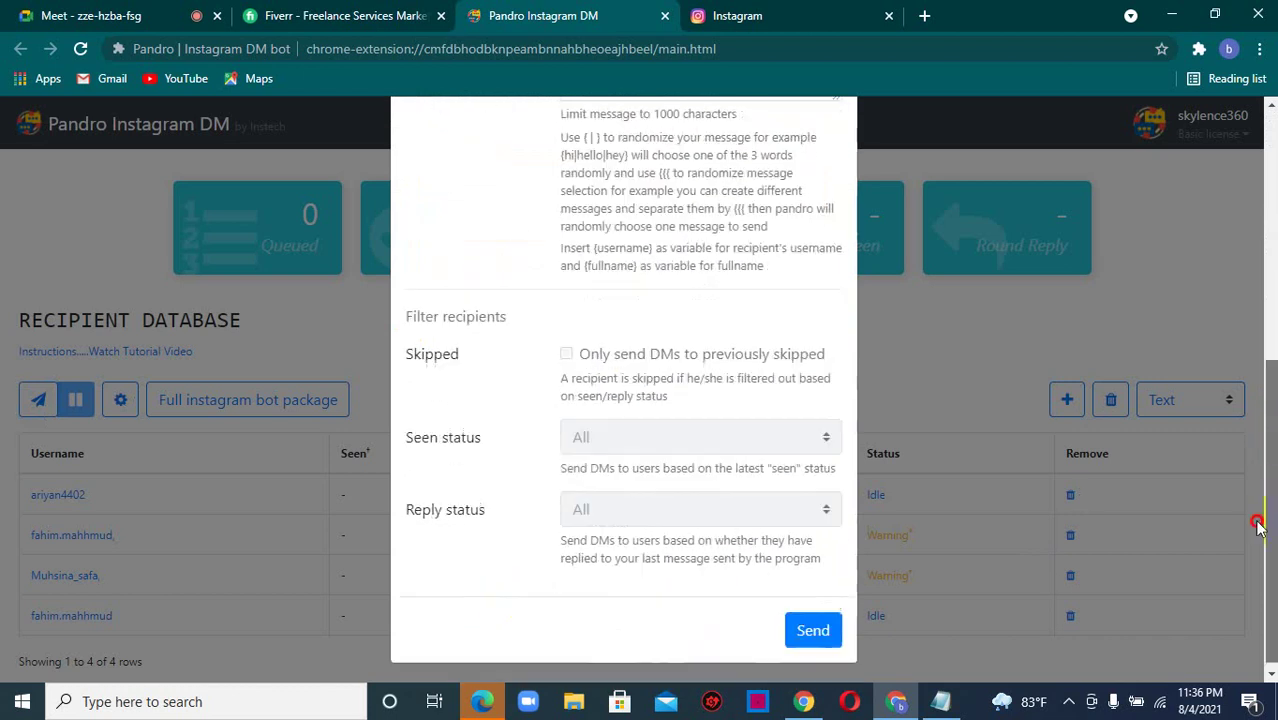
{"action": "left_click", "coordinate": [803, 623]}
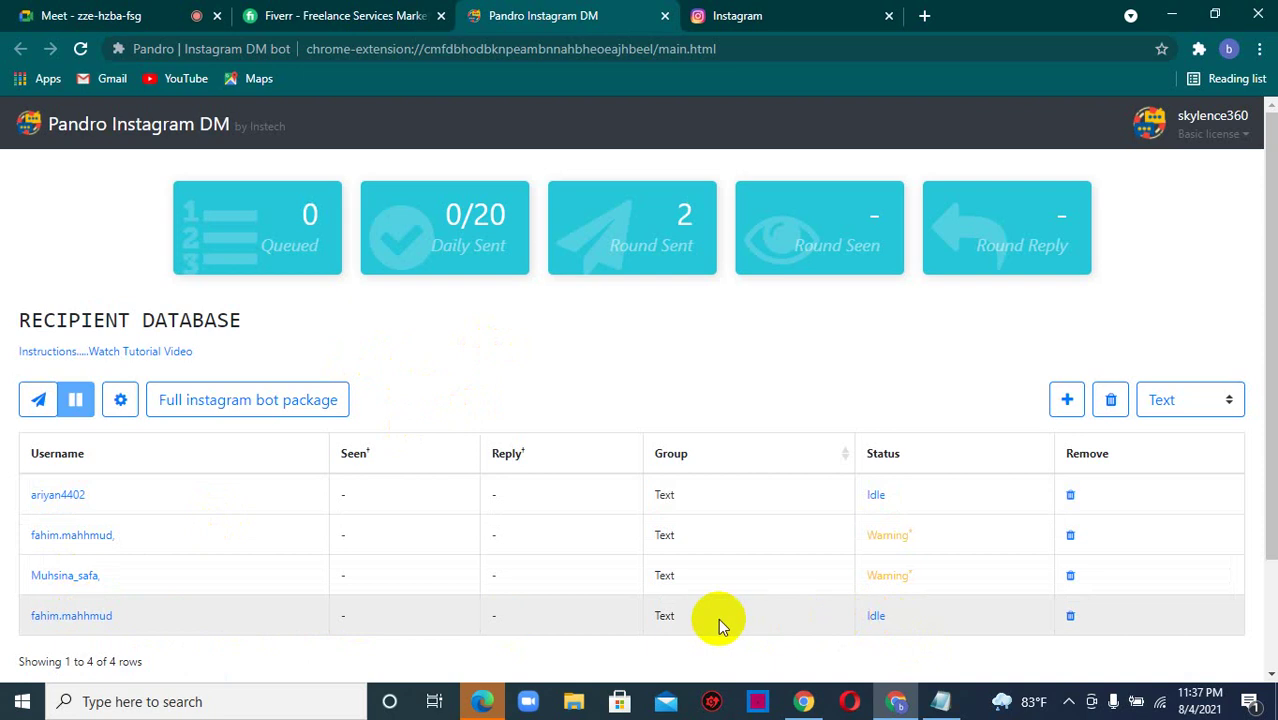
- Back in the Meet call, close the in-call messages panel to reveal the shared Notepad notes
{"action": "left_click", "coordinate": [110, 15]}
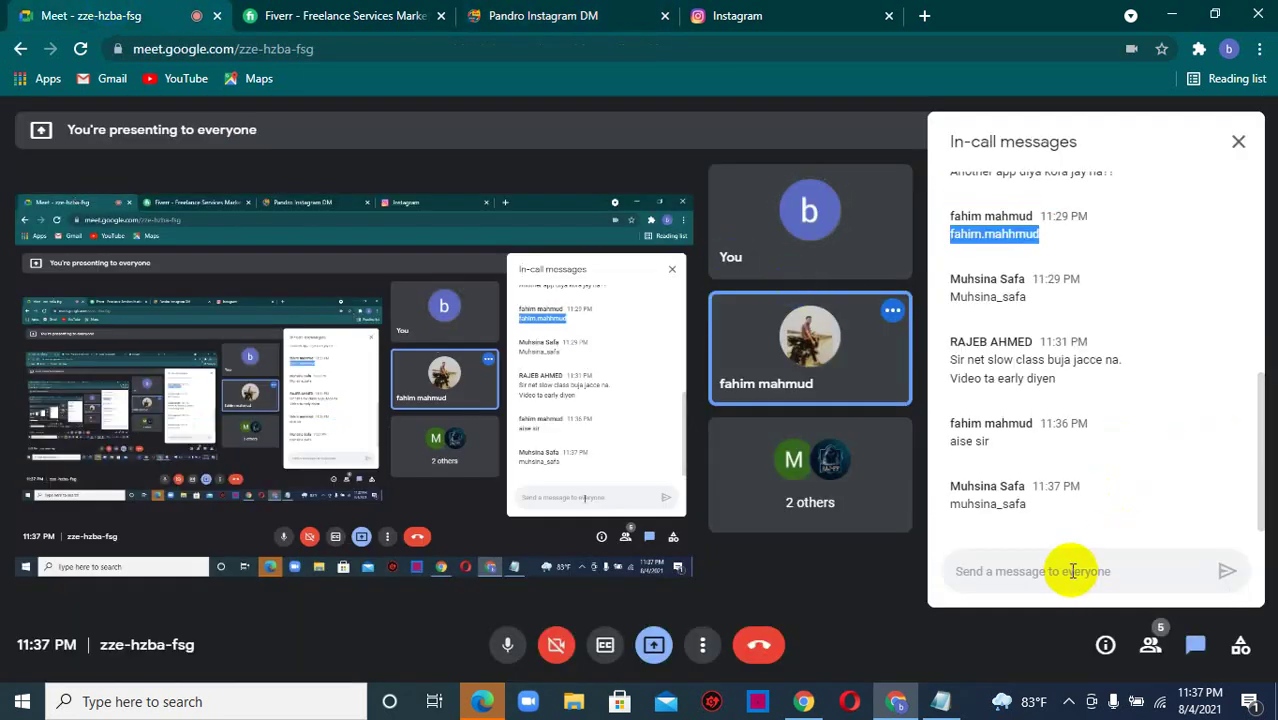
{"action": "left_click", "coordinate": [1071, 571]}
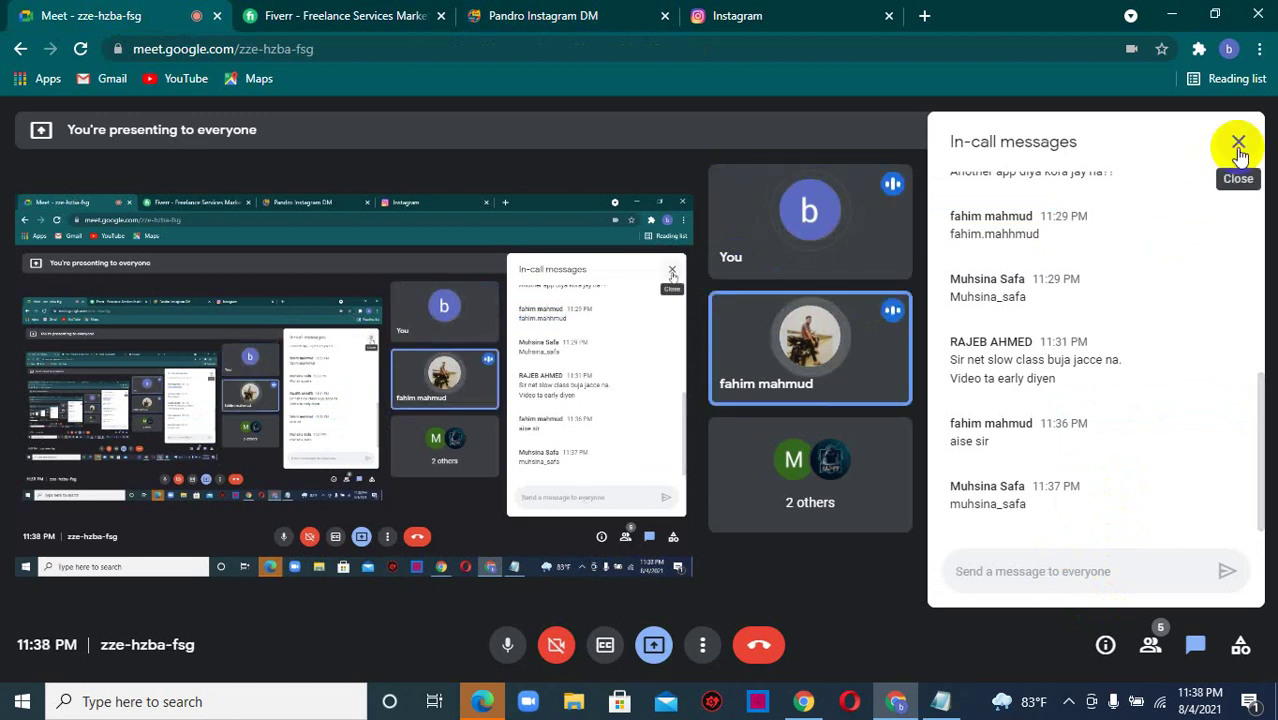
{"action": "left_click", "coordinate": [1238, 144]}
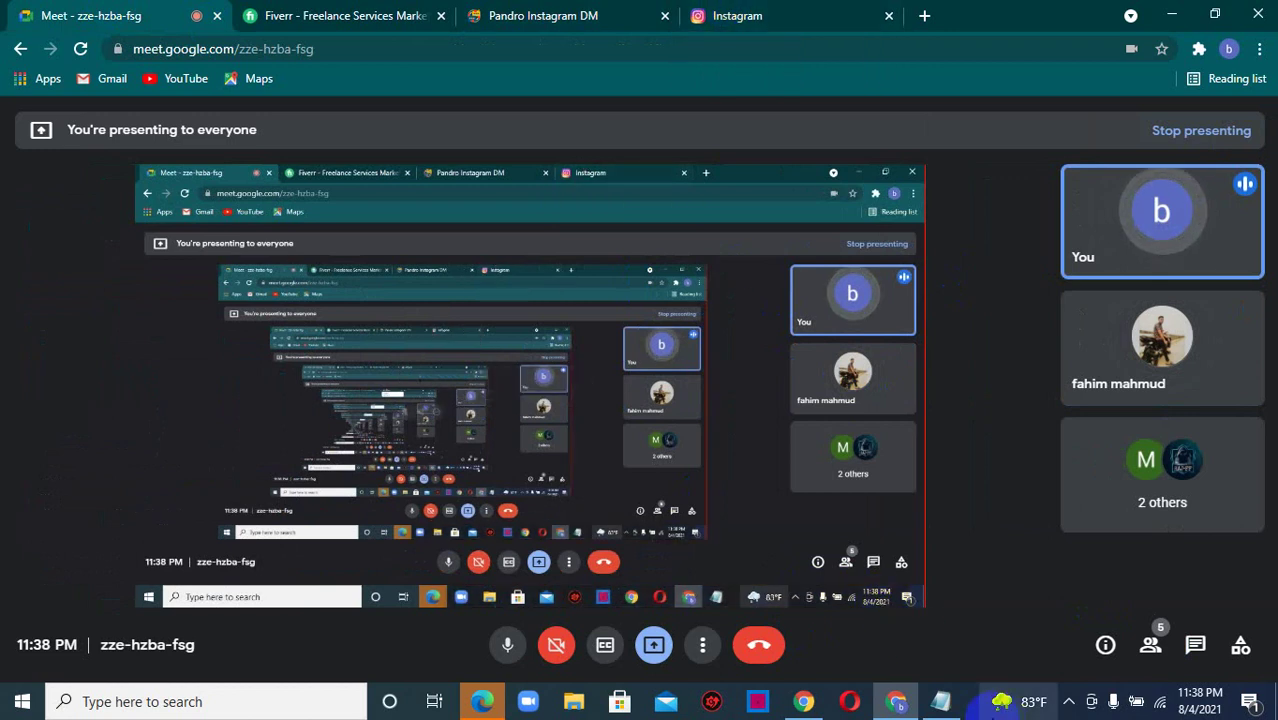
- Bring the untitled Notepad notes forward and highlight the F2F, F/UNF and Shoutcart influencer marketing lines
{"action": "mouse_move", "coordinate": [945, 702]}
{"action": "left_click", "coordinate": [927, 646]}
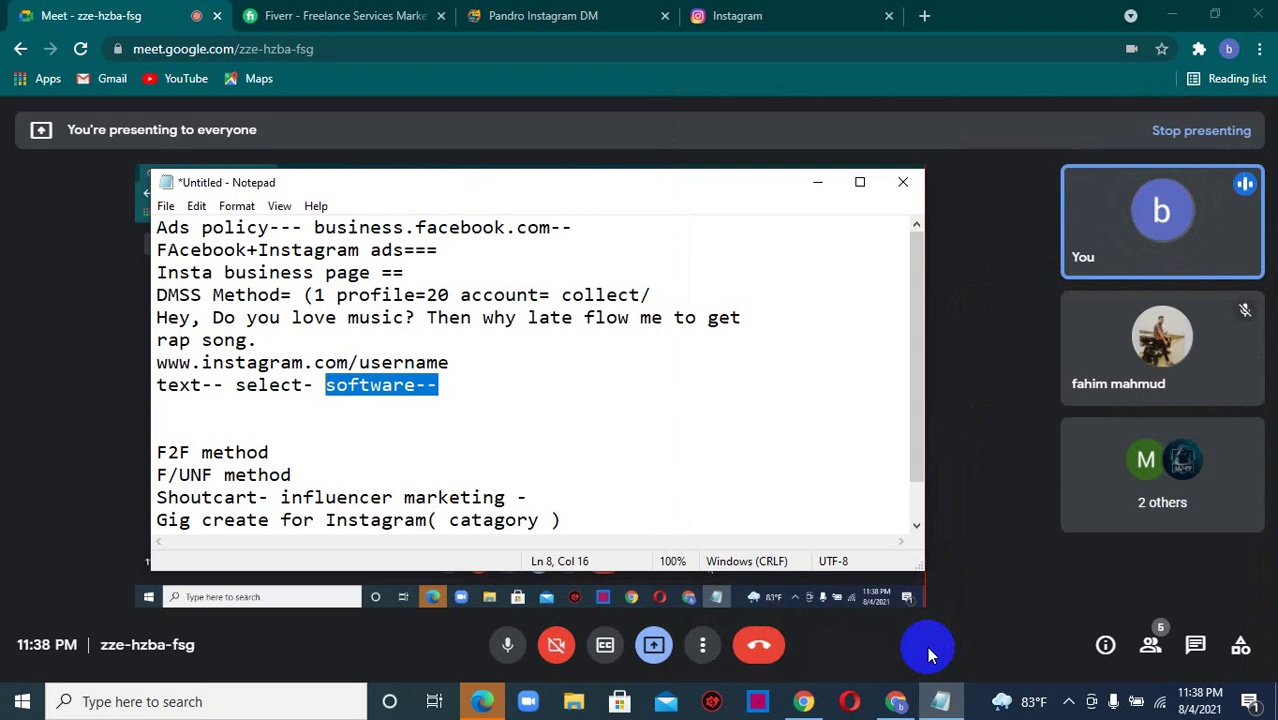
{"action": "left_click", "coordinate": [547, 499]}
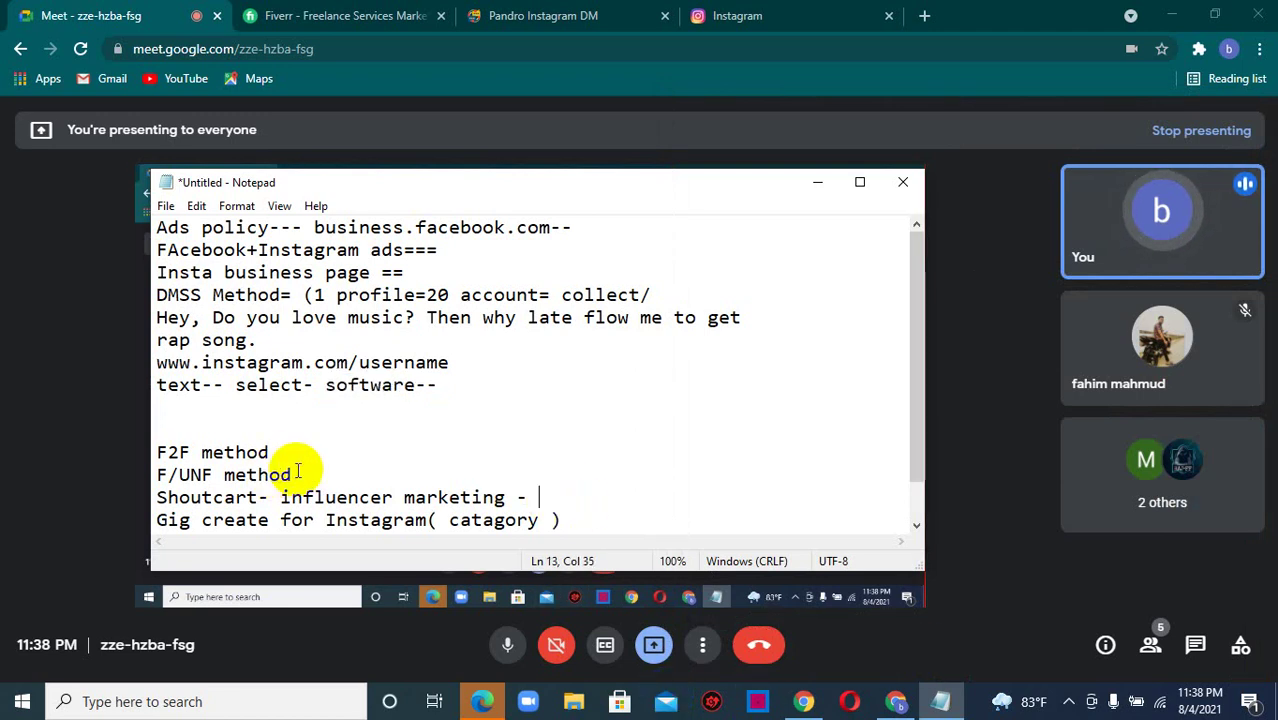
{"action": "left_click_drag", "start_coordinate": [294, 474], "coordinate": [179, 452]}
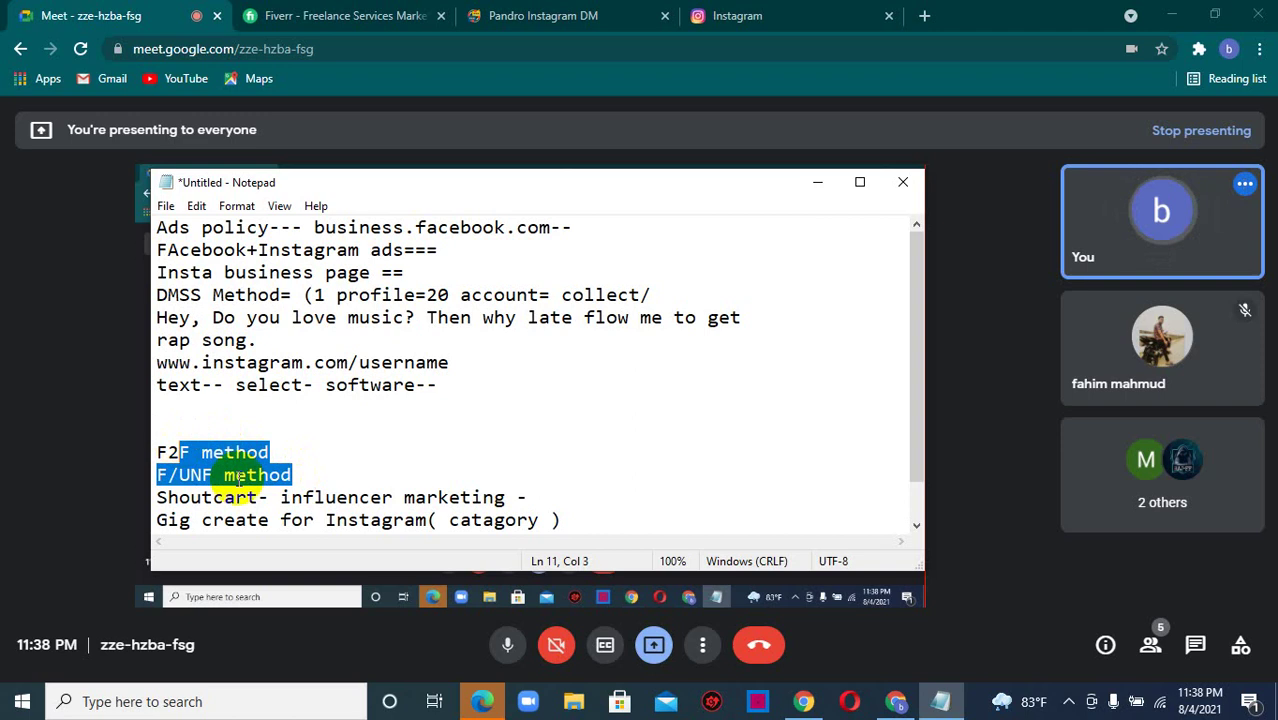
{"action": "left_click", "coordinate": [536, 497]}
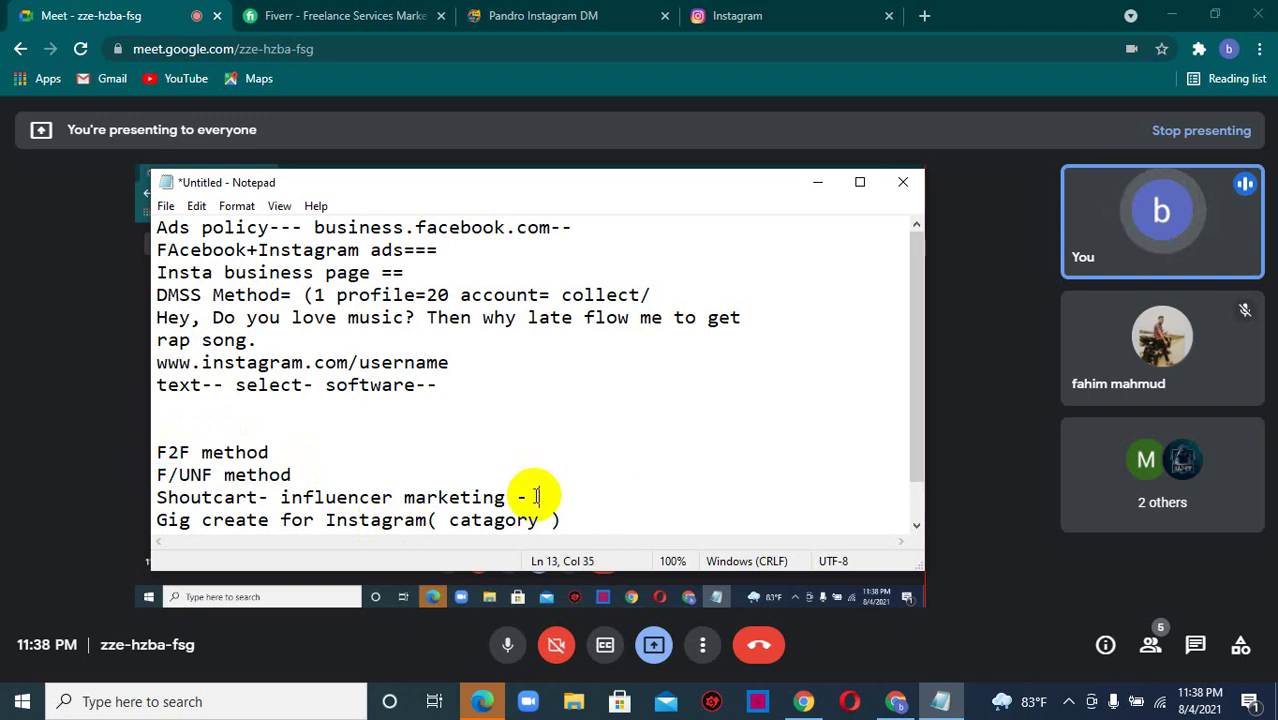
{"action": "left_click_drag", "start_coordinate": [536, 497], "coordinate": [152, 497]}
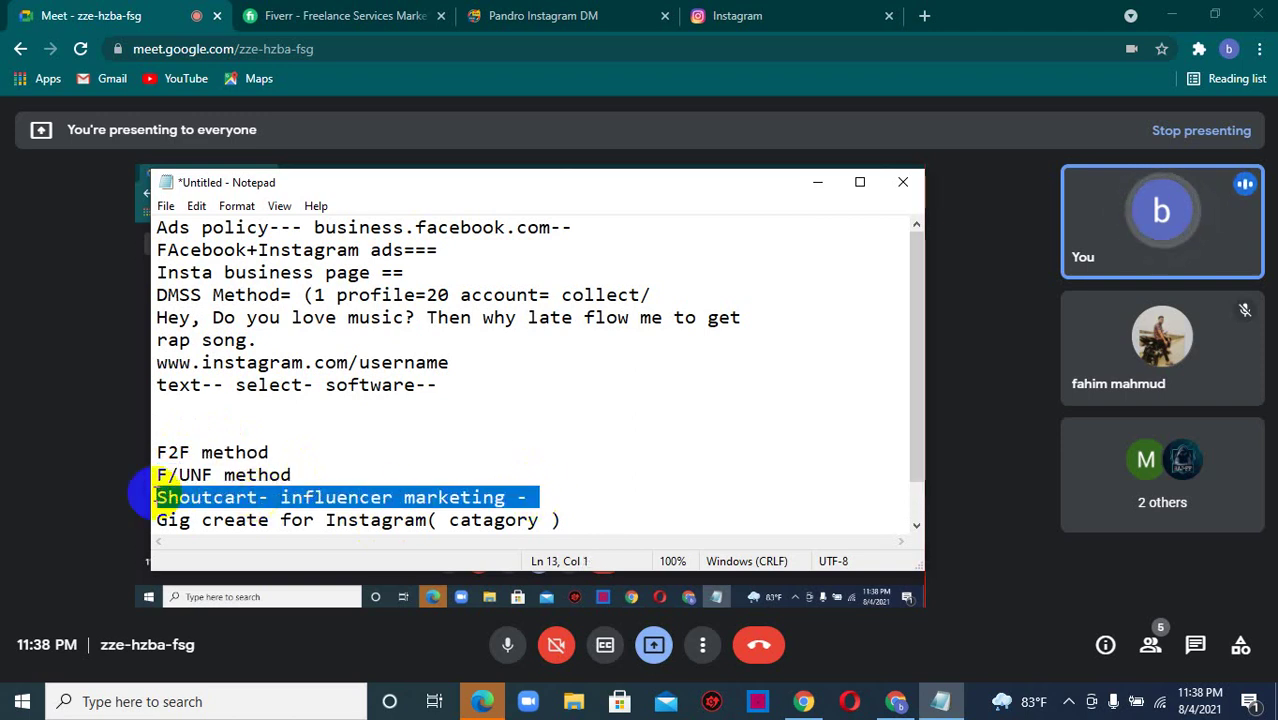
{"action": "left_click", "coordinate": [542, 495]}
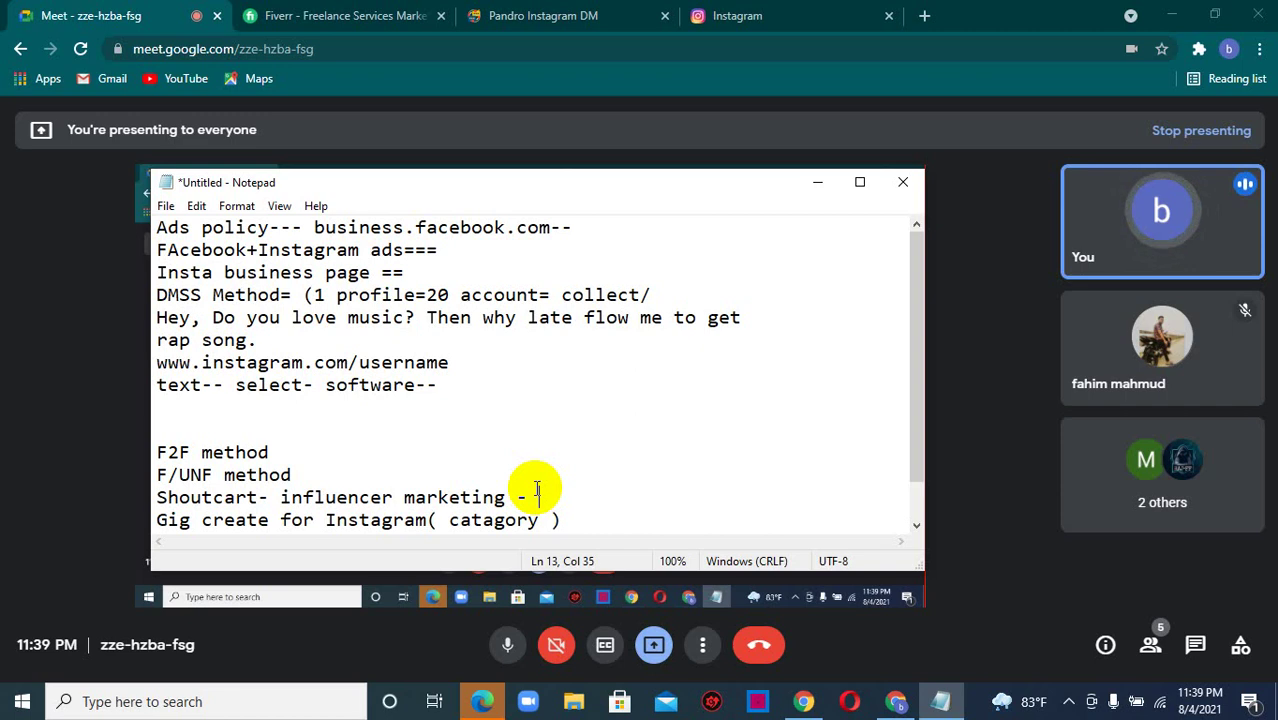
- Search the web for 'shoutcart' in a new Chrome tab
{"action": "left_click", "coordinate": [927, 14]}
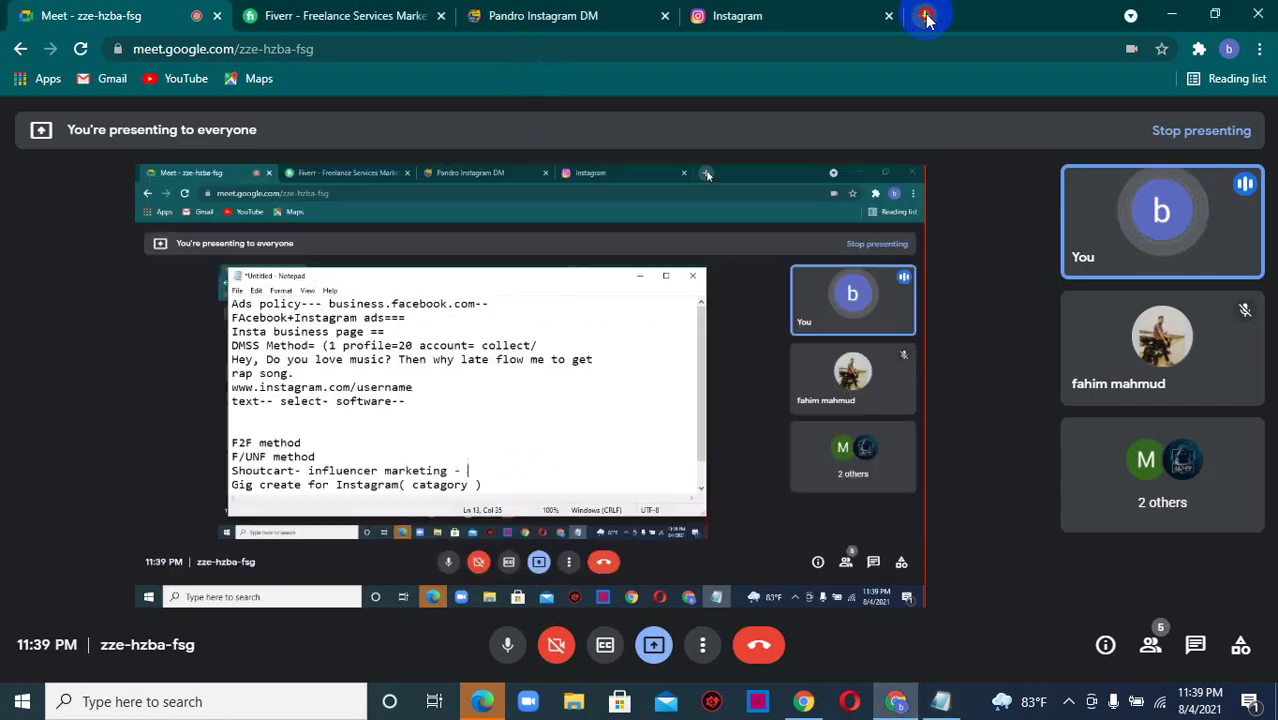
{"action": "type", "text": "s"}
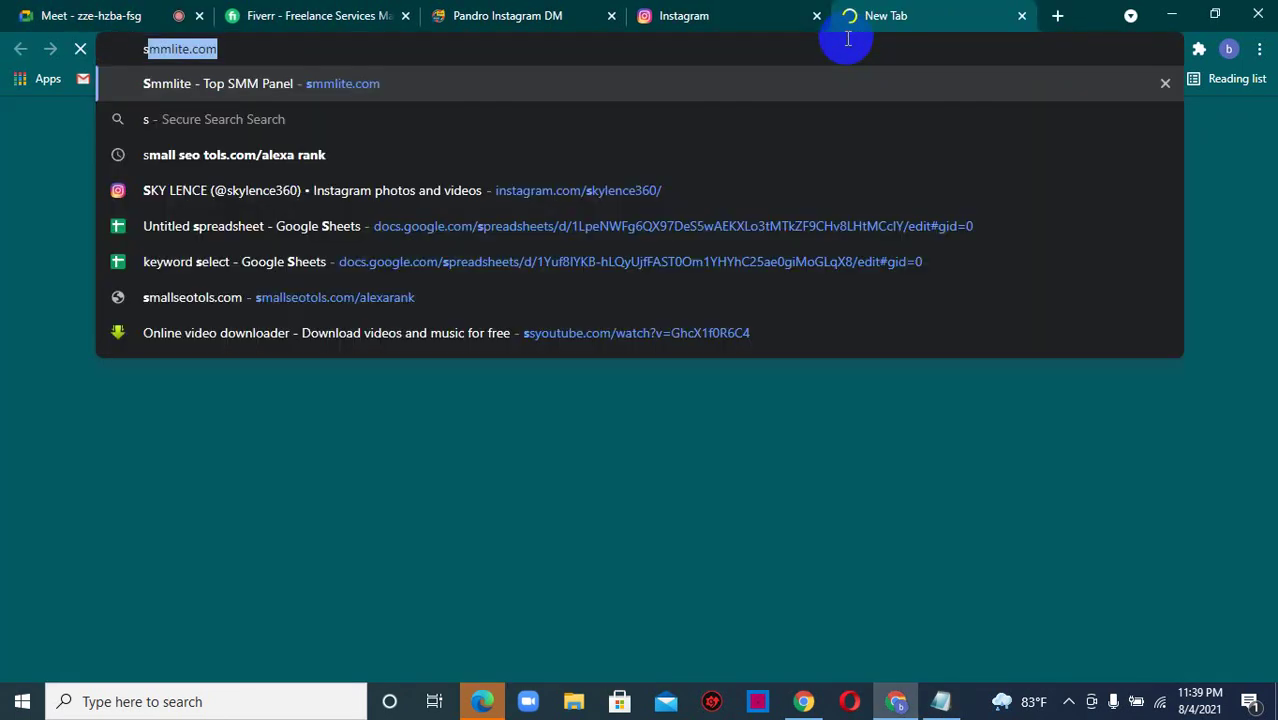
{"action": "type", "text": "houtcart"}
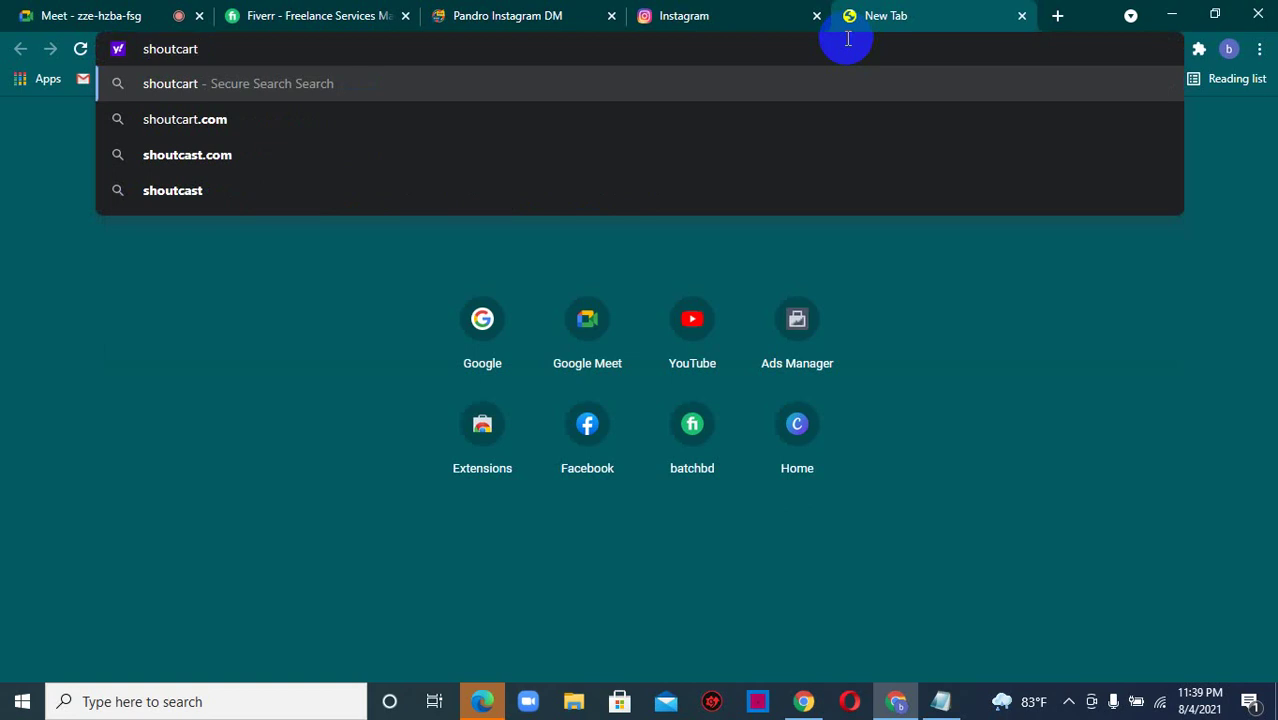
{"action": "key", "text": "Return"}
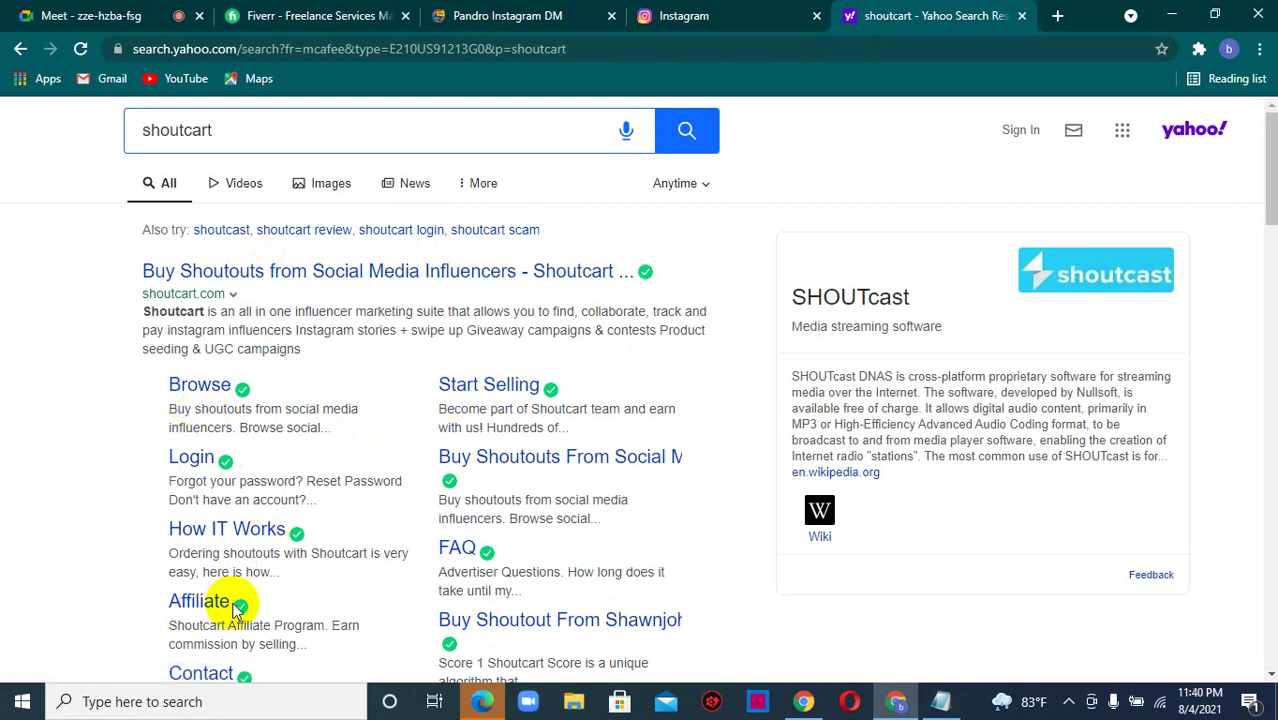
- From Shoutcart's Start Selling page, begin a free account registration as an influencer
{"action": "left_click", "coordinate": [482, 390]}
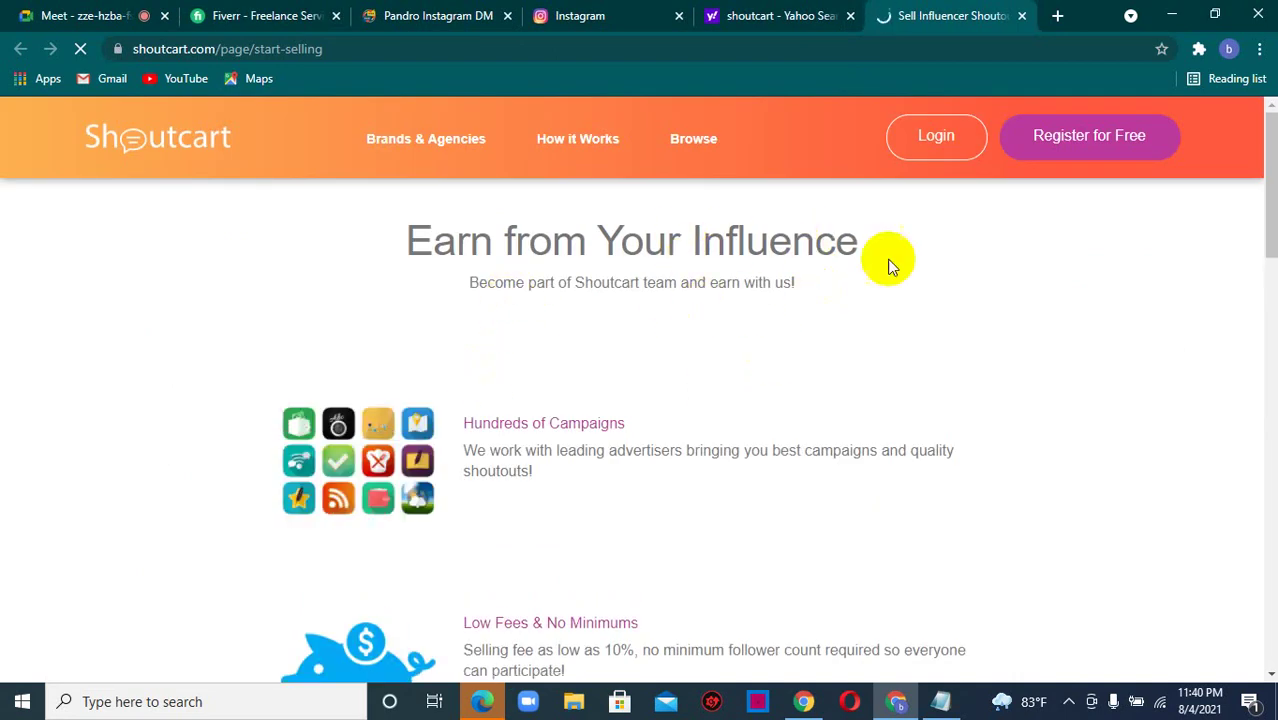
{"action": "left_click", "coordinate": [1109, 136]}
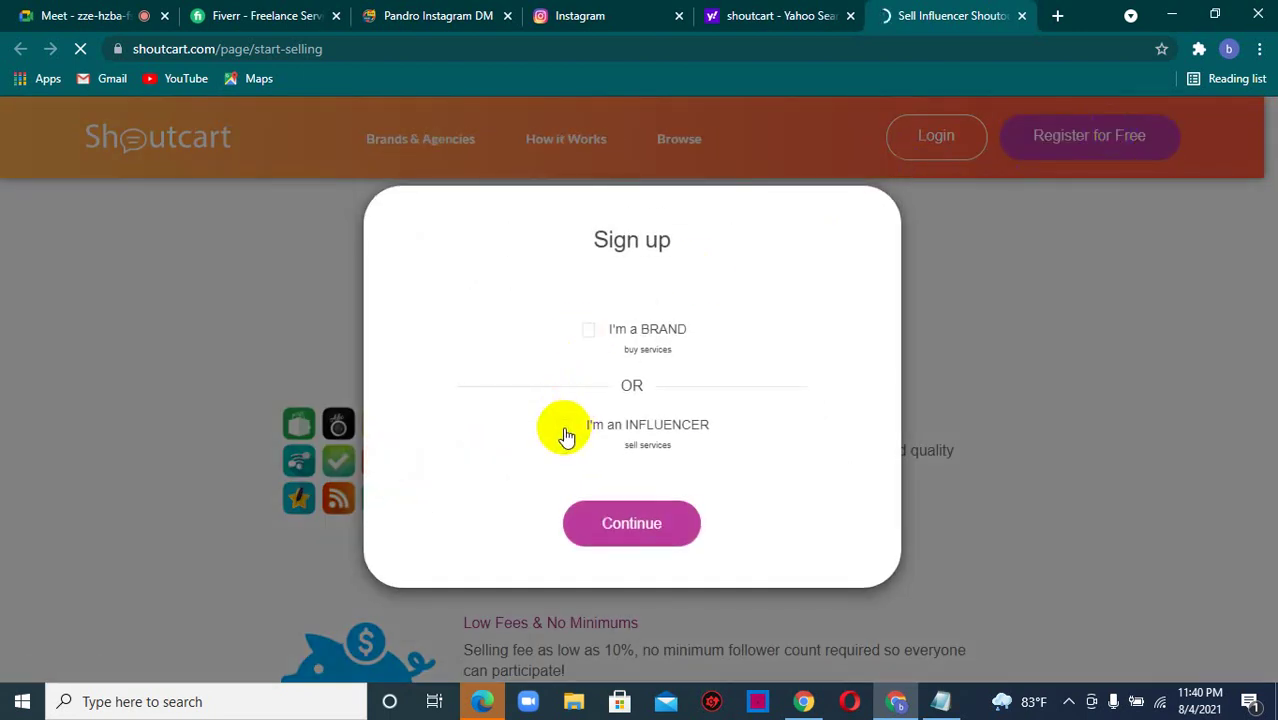
{"action": "left_click", "coordinate": [565, 428]}
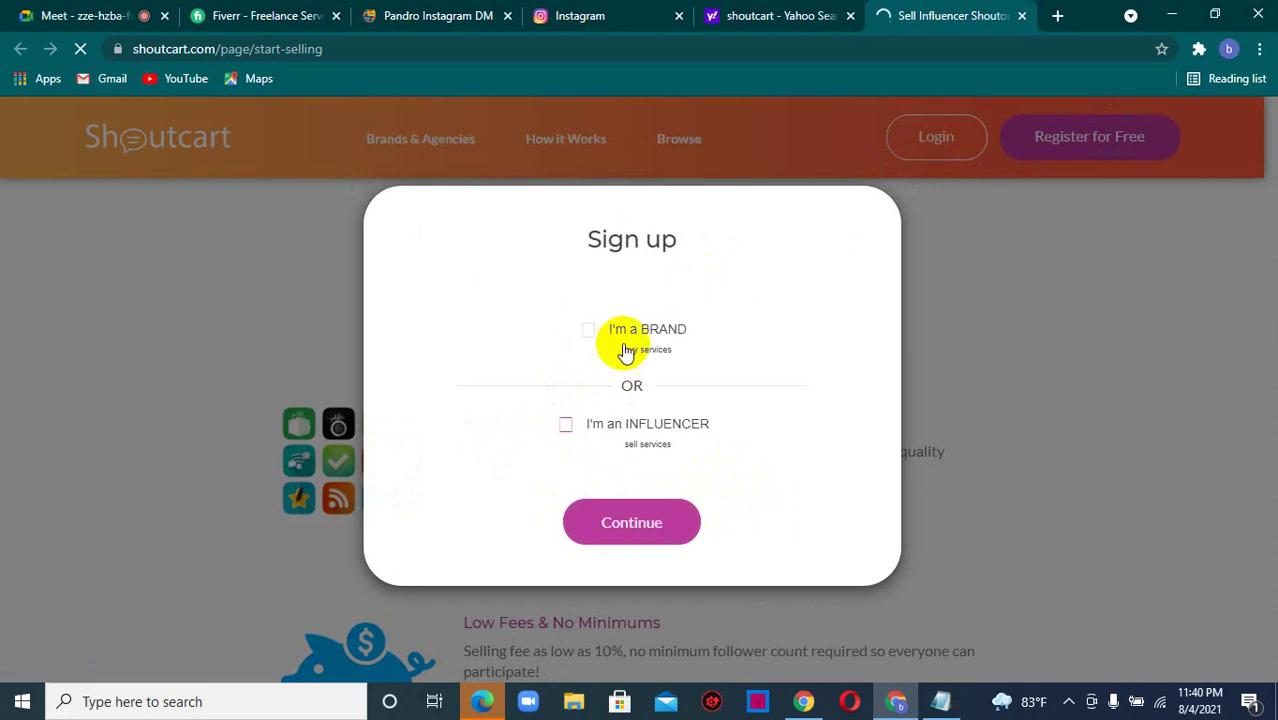
{"action": "left_click", "coordinate": [563, 430]}
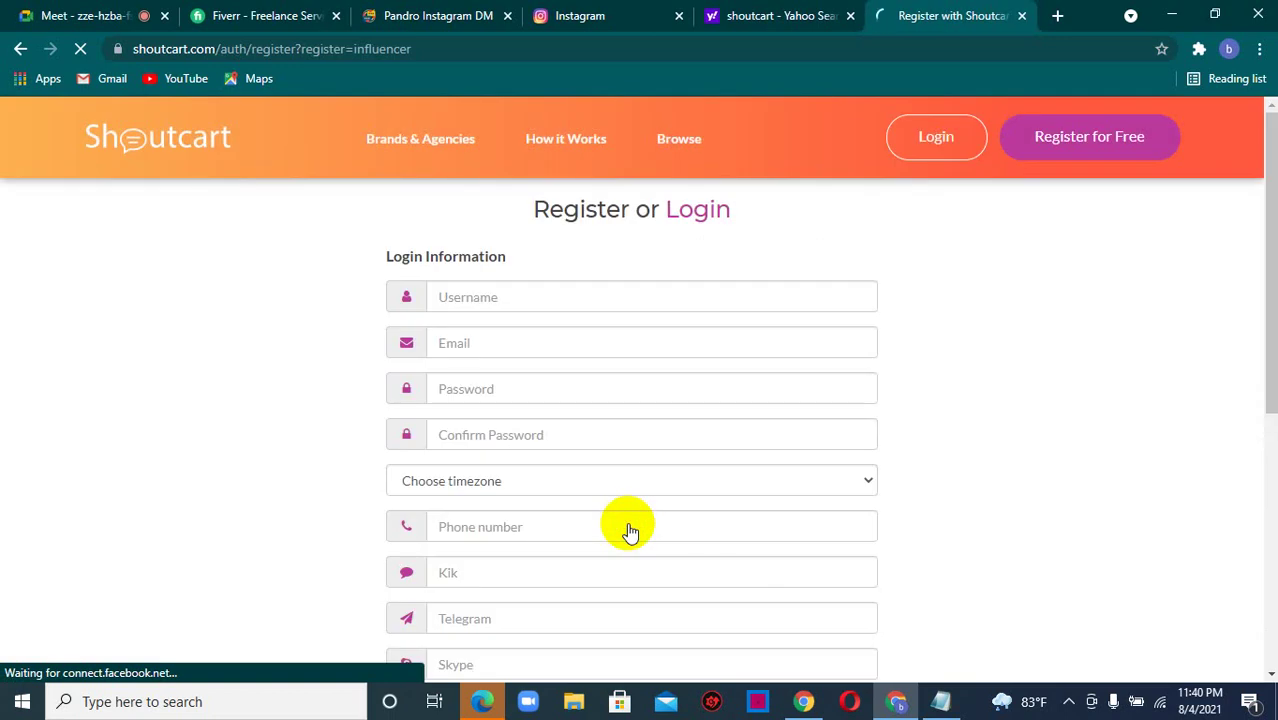
- Fill in the username, e-mail address, password and password confirmation
{"action": "left_click", "coordinate": [545, 299]}
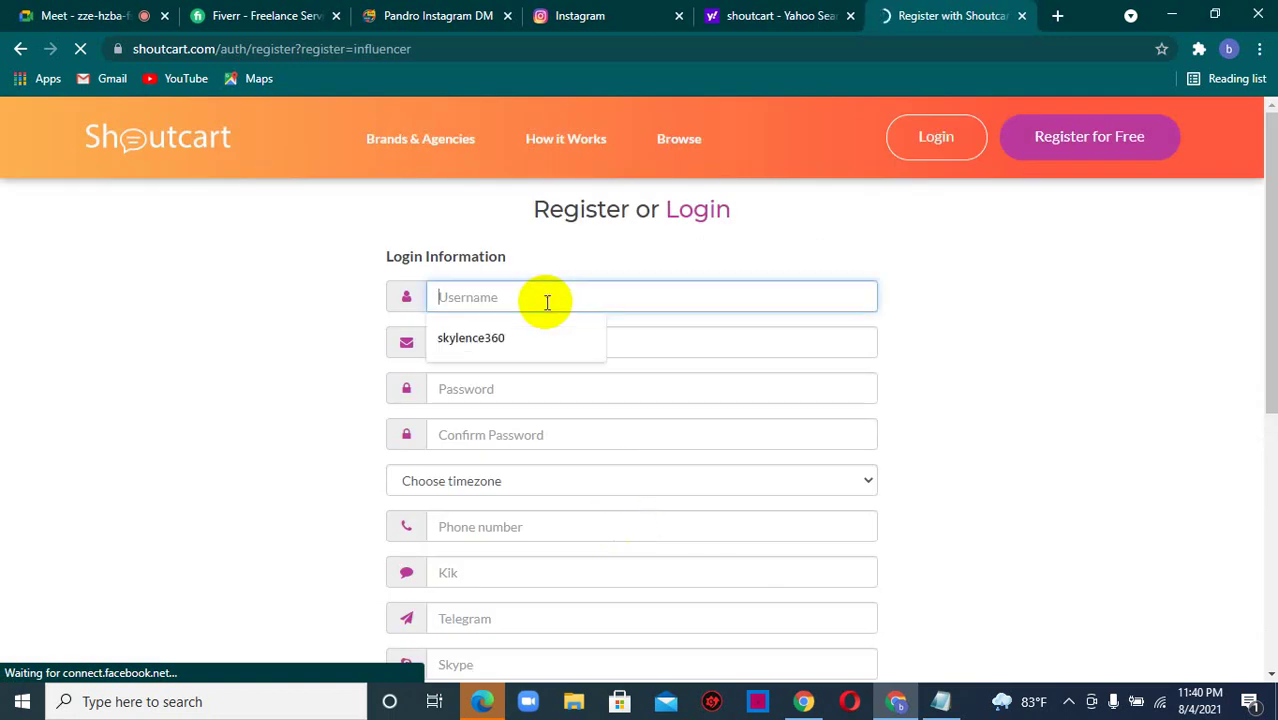
{"action": "left_click", "coordinate": [491, 338]}
{"action": "left_click", "coordinate": [496, 345]}
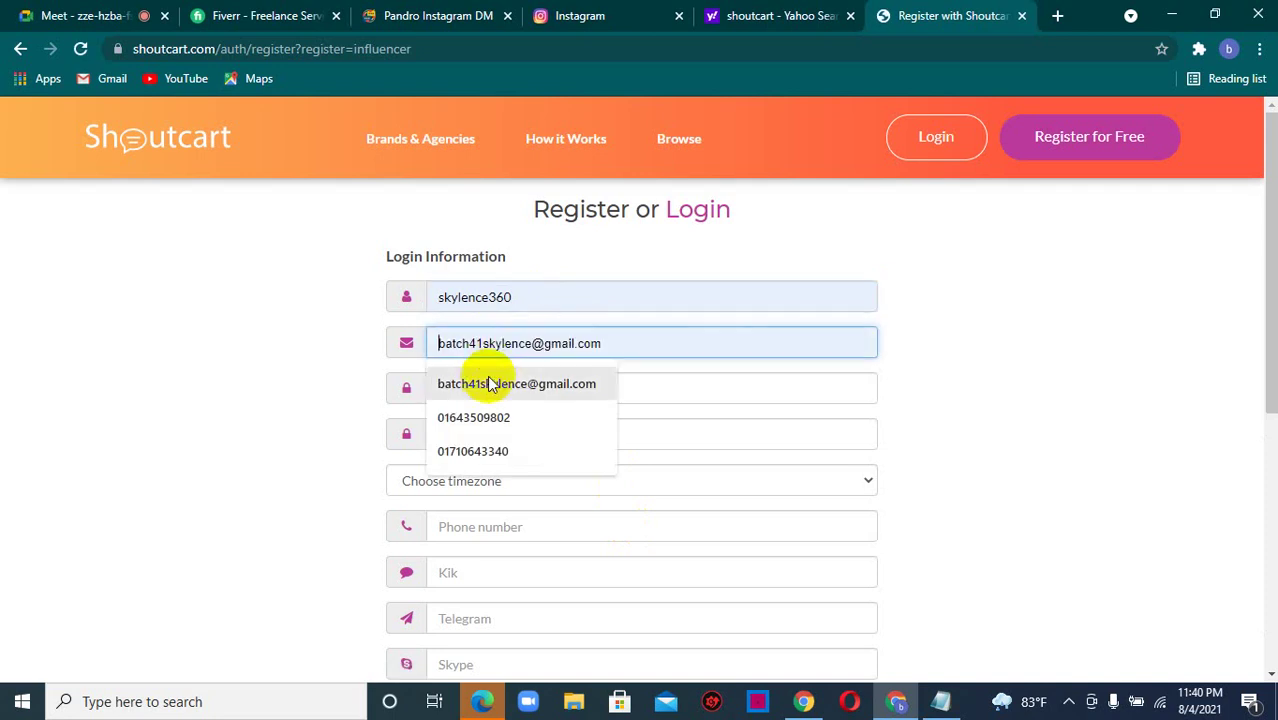
{"action": "left_click", "coordinate": [491, 382]}
{"action": "left_click", "coordinate": [489, 398]}
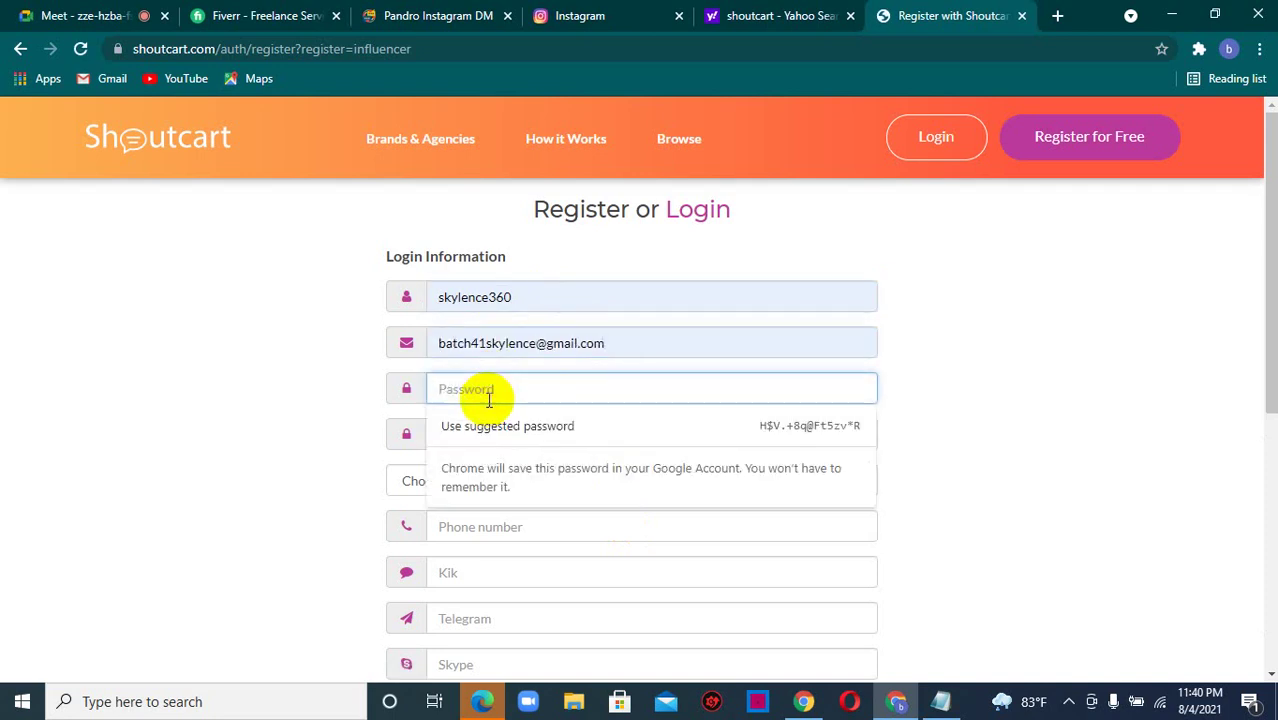
{"action": "type", "text": "•••••••"}
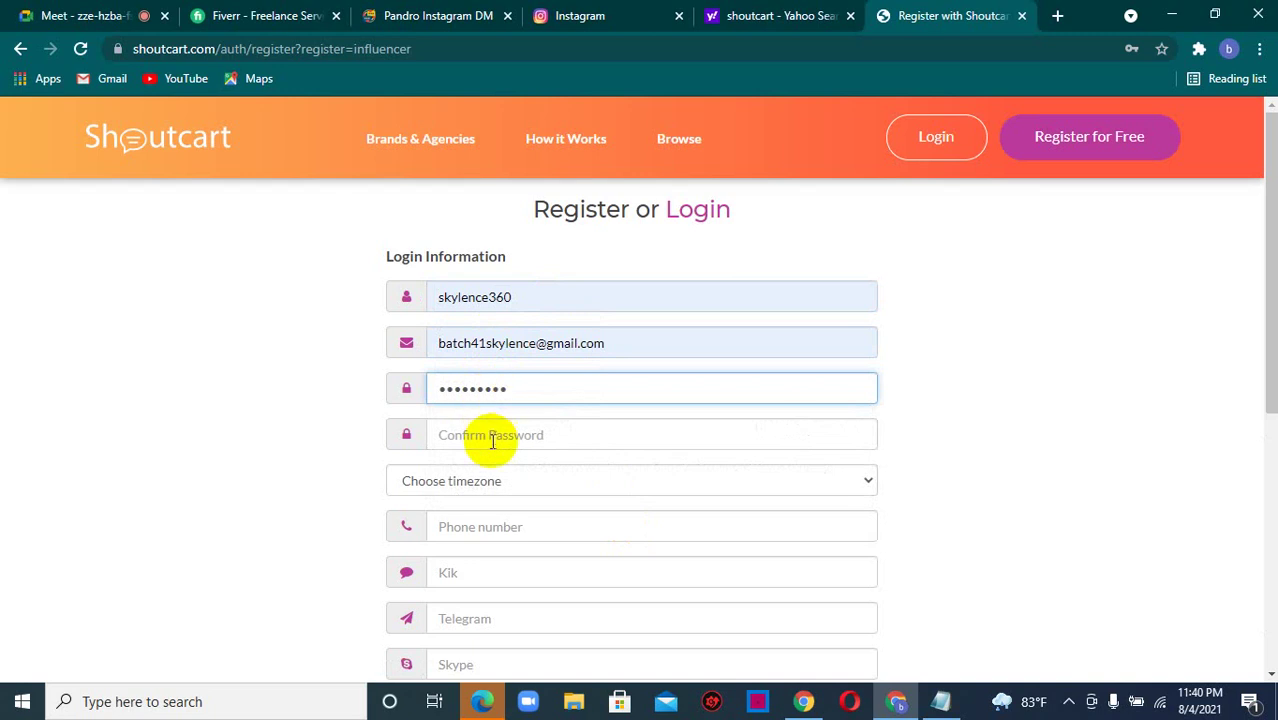
{"action": "left_click", "coordinate": [491, 440]}
{"action": "type", "text": "•"}
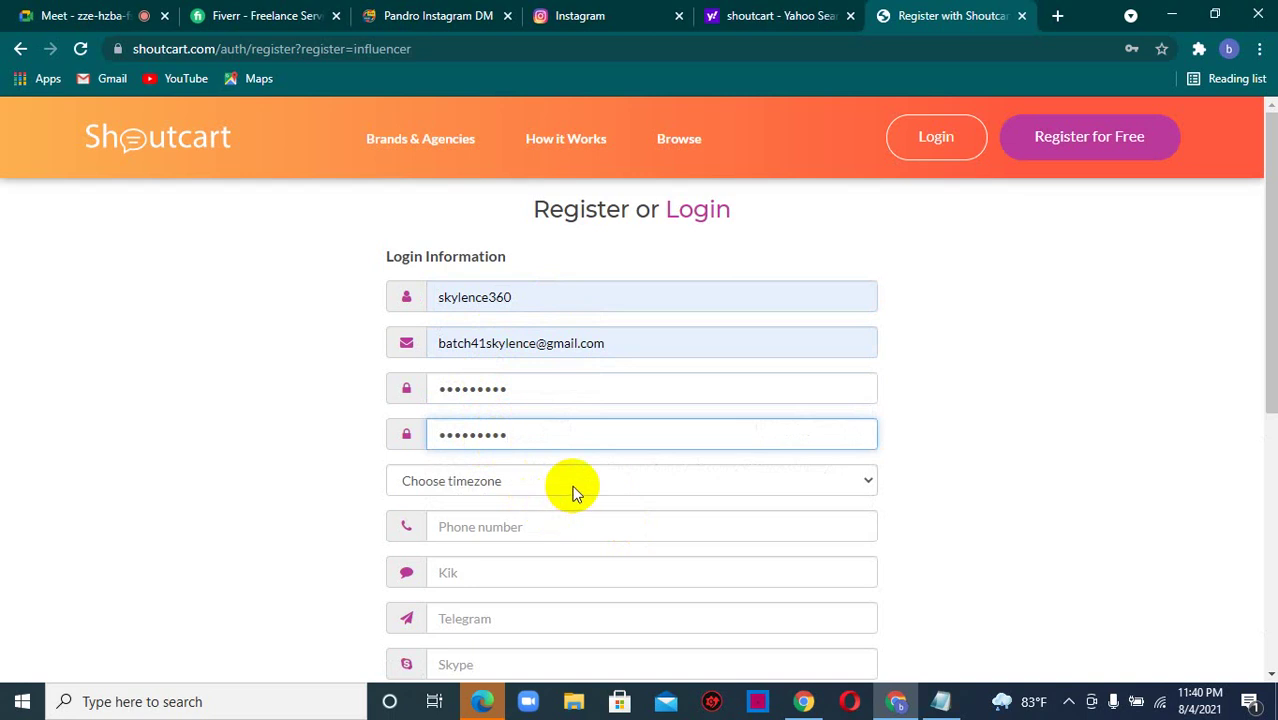
- Set the account timezone to (+01:00 UTC) Algiers
{"action": "left_click", "coordinate": [568, 489]}
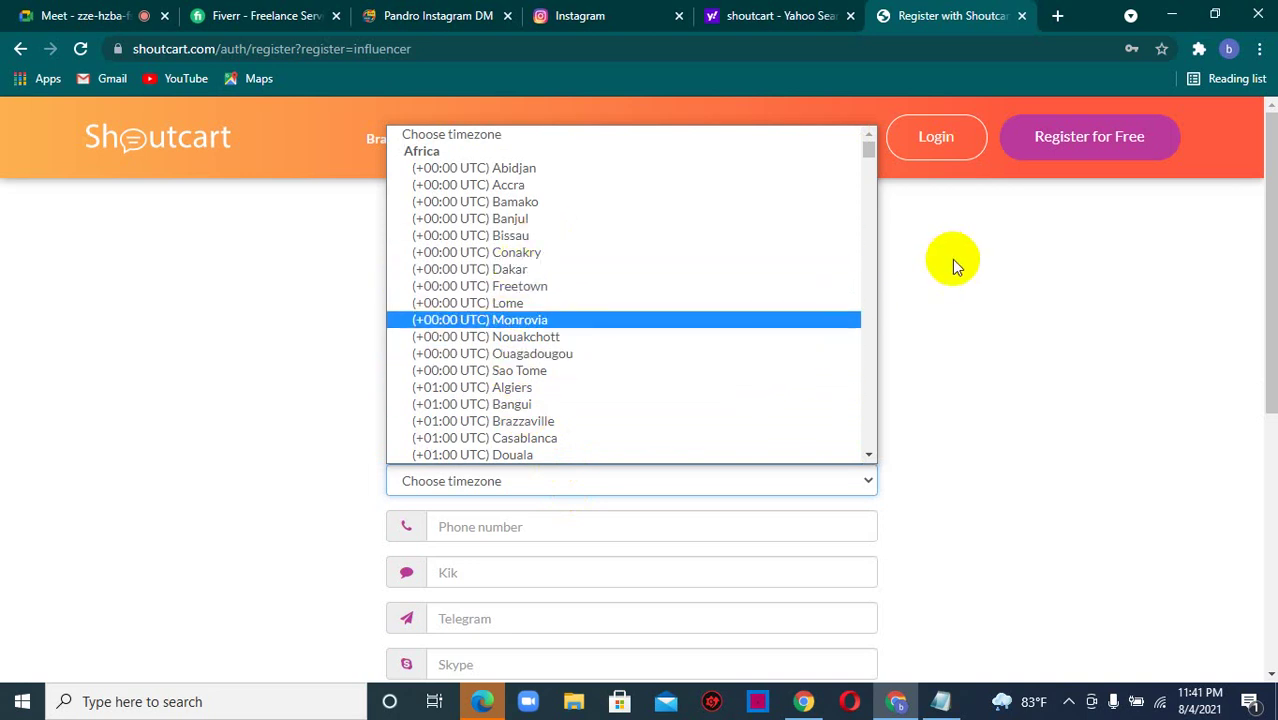
{"action": "left_click_drag", "start_coordinate": [871, 151], "coordinate": [876, 197]}
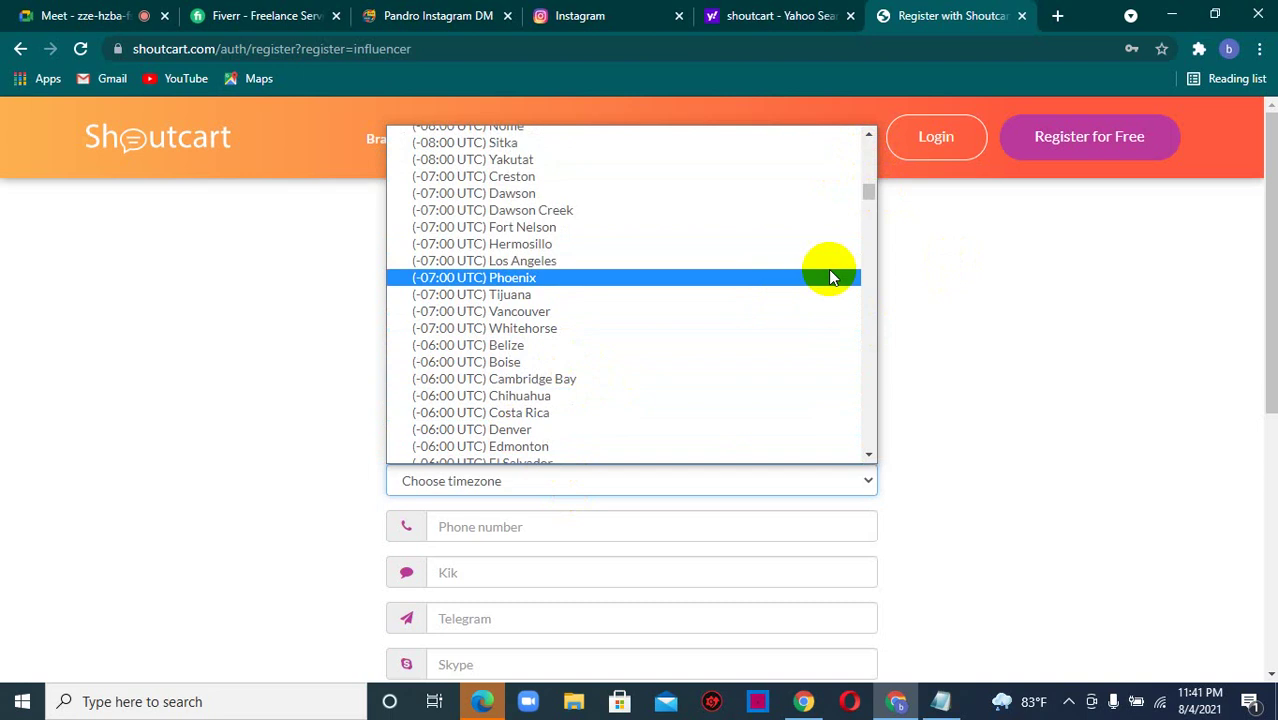
{"action": "left_click_drag", "start_coordinate": [868, 200], "coordinate": [867, 155]}
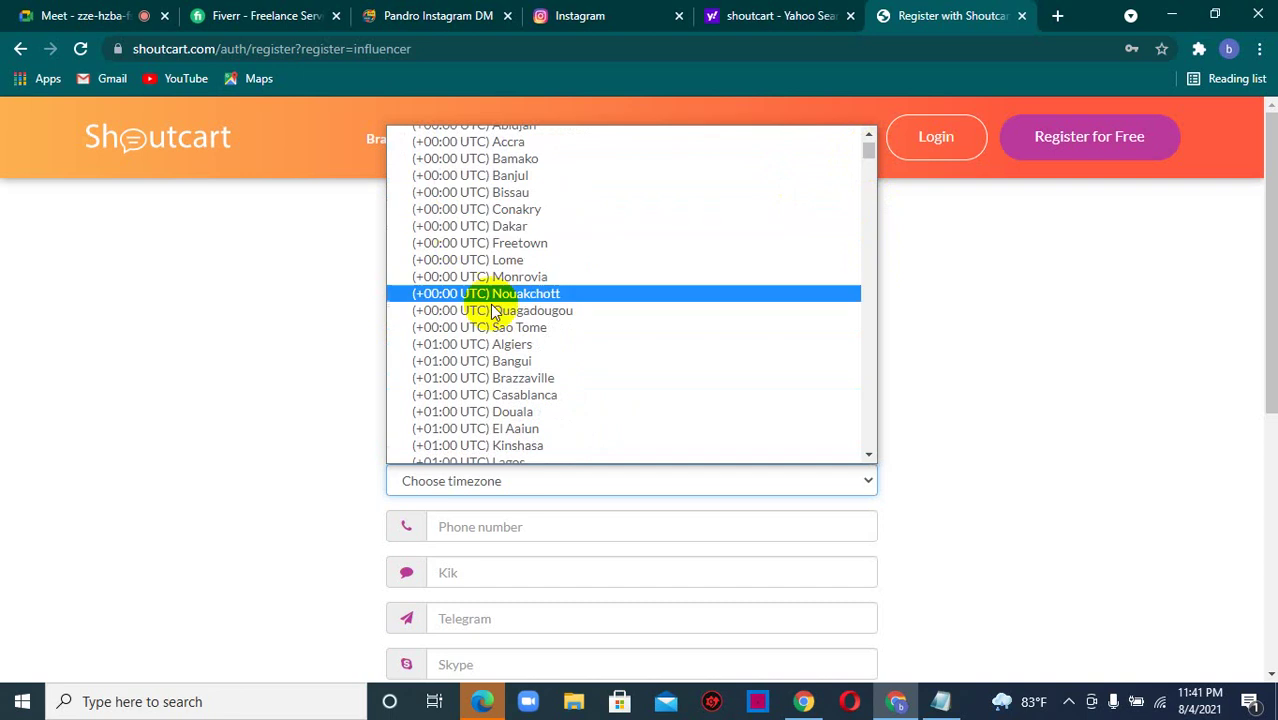
{"action": "left_click", "coordinate": [500, 346]}
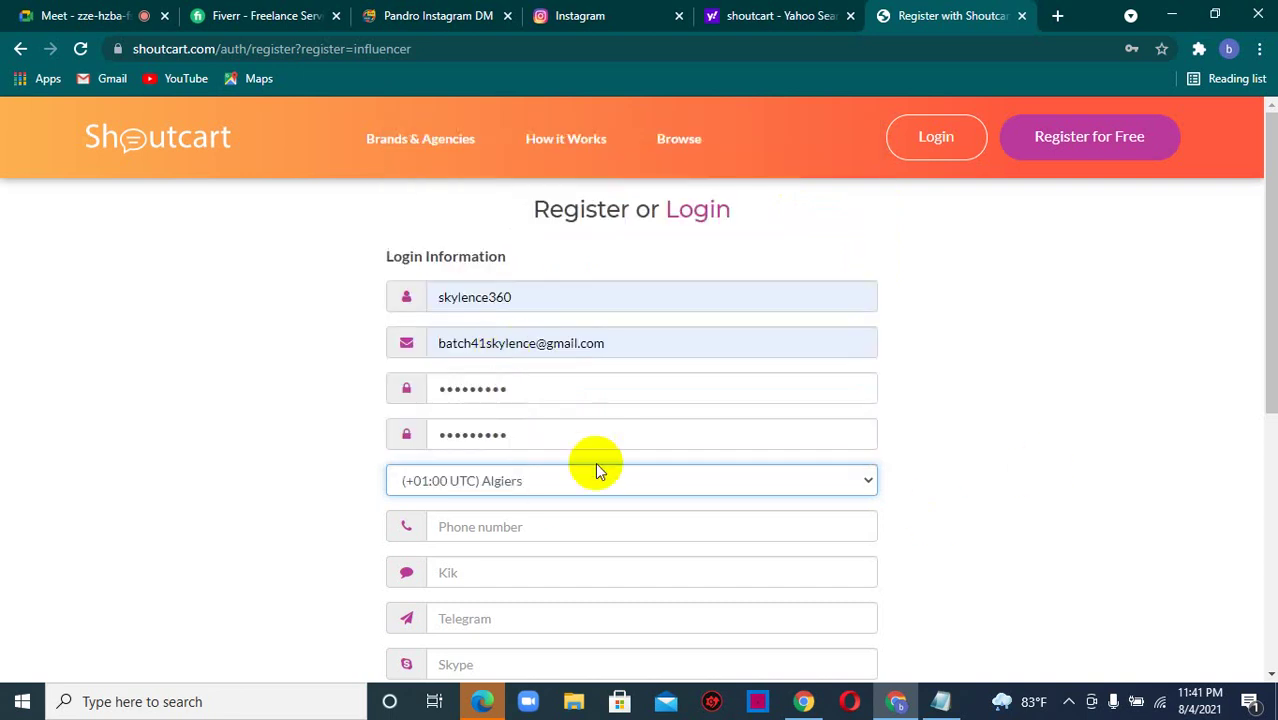
{"action": "left_click_drag", "start_coordinate": [1270, 205], "coordinate": [1264, 337]}
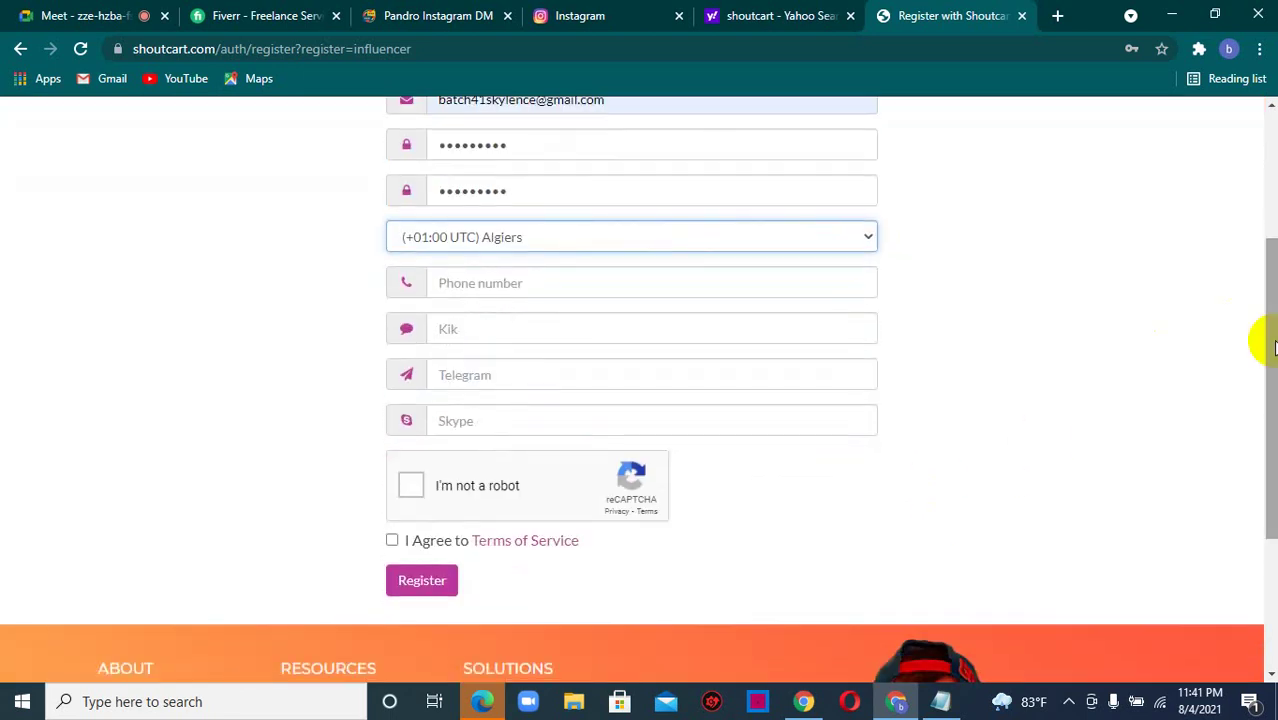
- Add the phone number, pass reCAPTCHA, accept the Terms of Service and submit the registration
{"action": "left_click", "coordinate": [511, 280]}
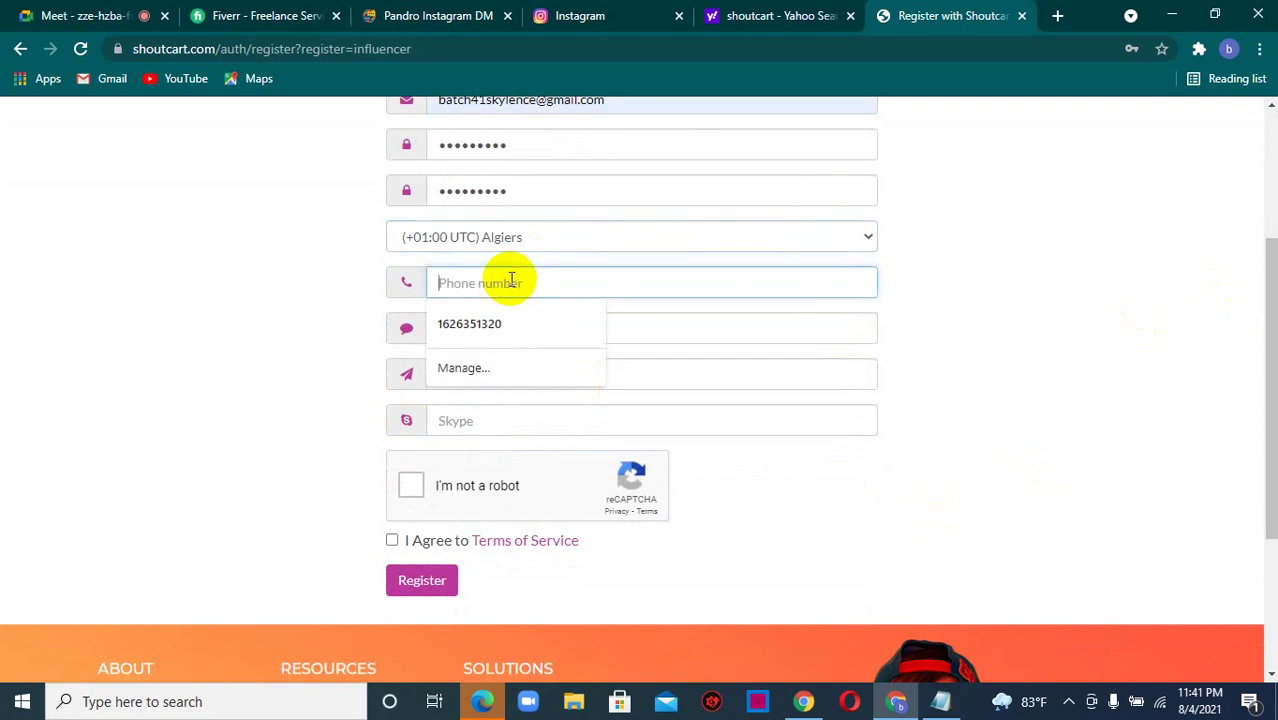
{"action": "left_click", "coordinate": [485, 325]}
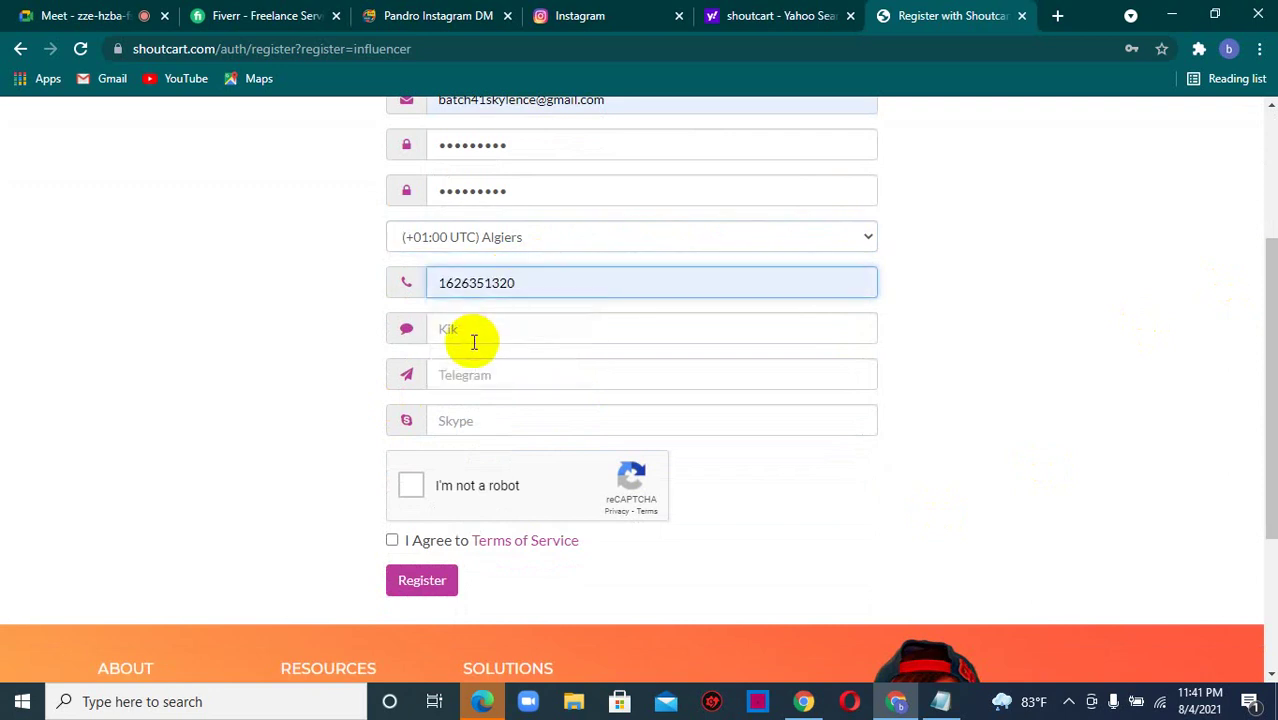
{"action": "left_click", "coordinate": [474, 342]}
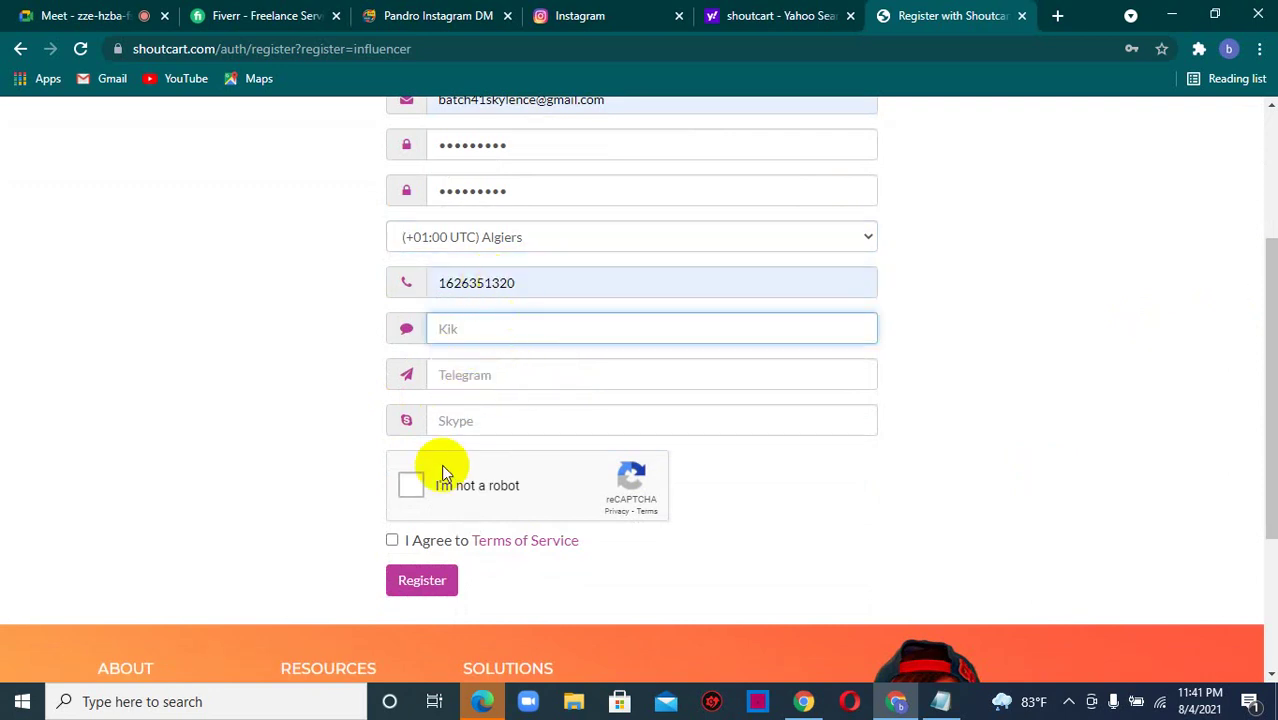
{"action": "left_click", "coordinate": [410, 490]}
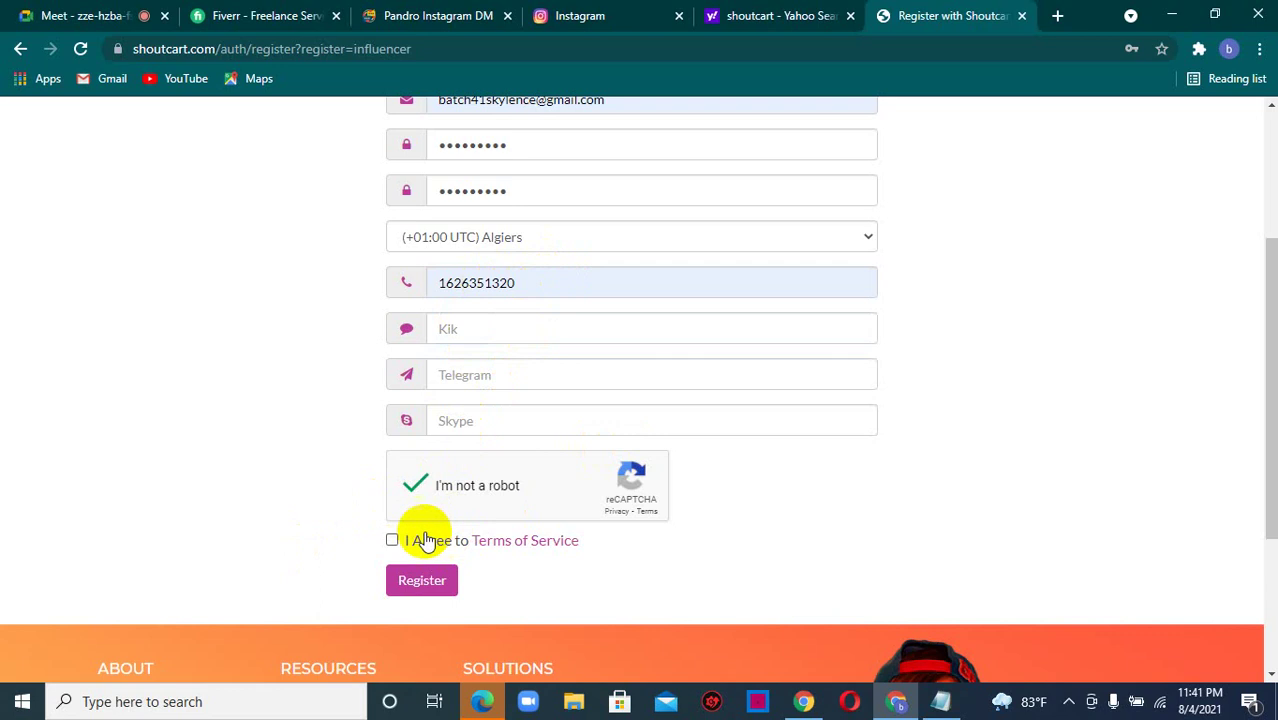
{"action": "left_click", "coordinate": [391, 540]}
{"action": "left_click", "coordinate": [413, 582]}
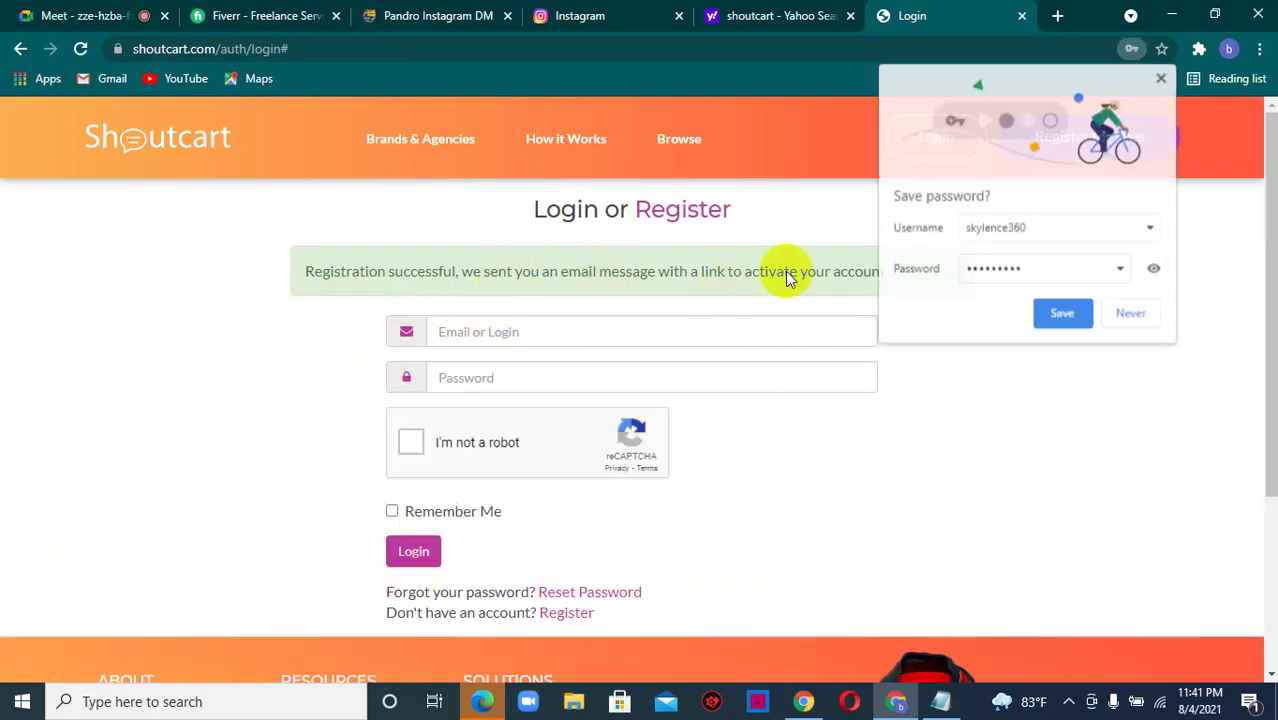
- Save the new login in Chrome and try logging in, which is refused pending email activation
{"action": "left_click", "coordinate": [1056, 315]}
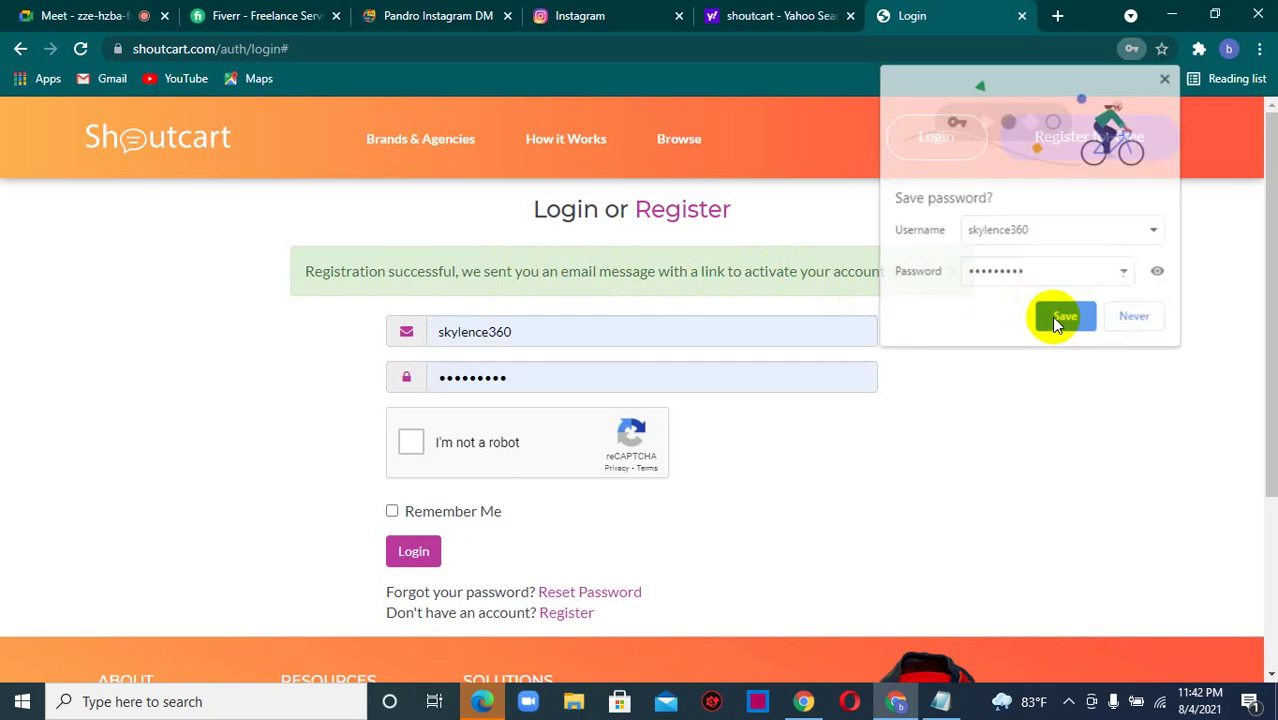
{"action": "left_click", "coordinate": [410, 443]}
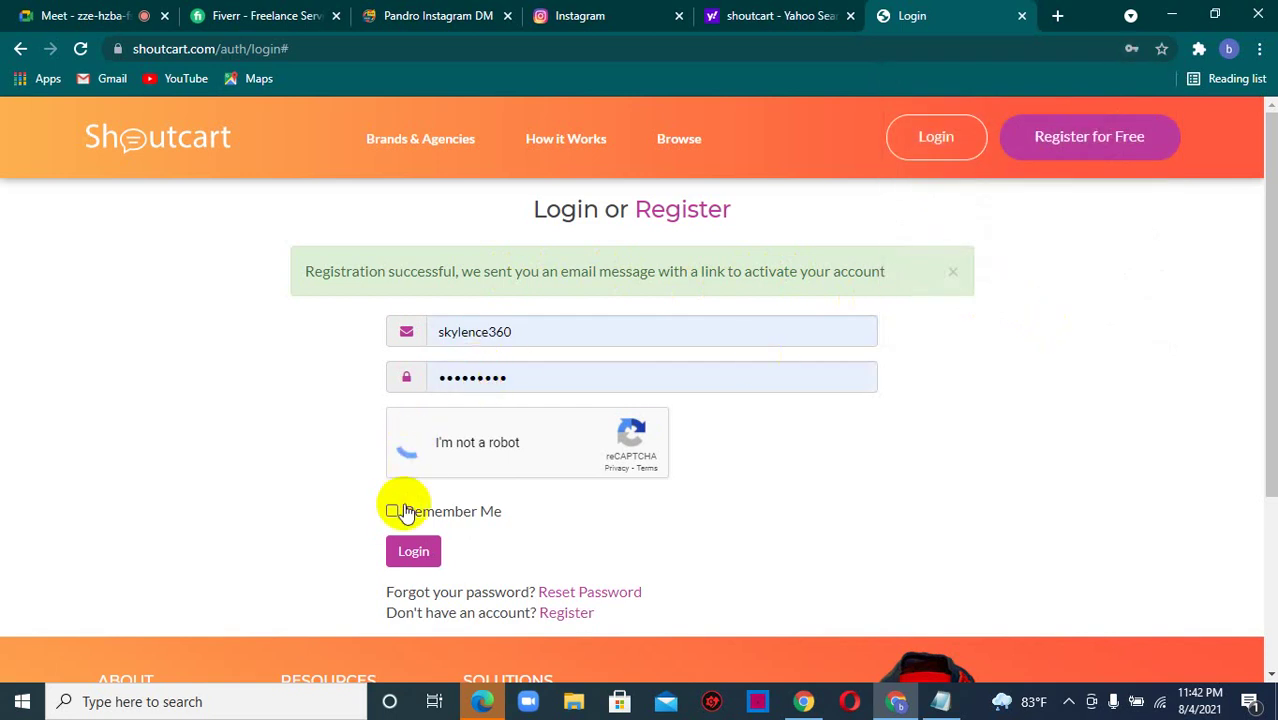
{"action": "left_click", "coordinate": [416, 555]}
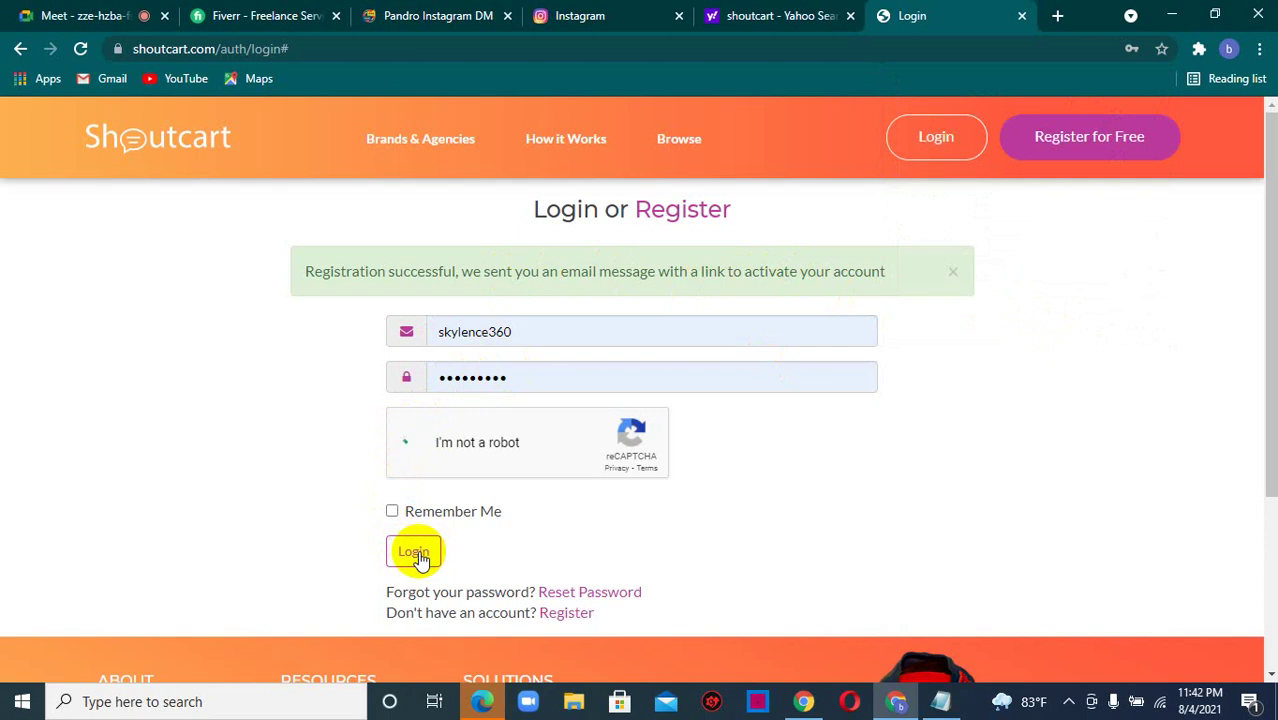
{"action": "left_click", "coordinate": [419, 557]}
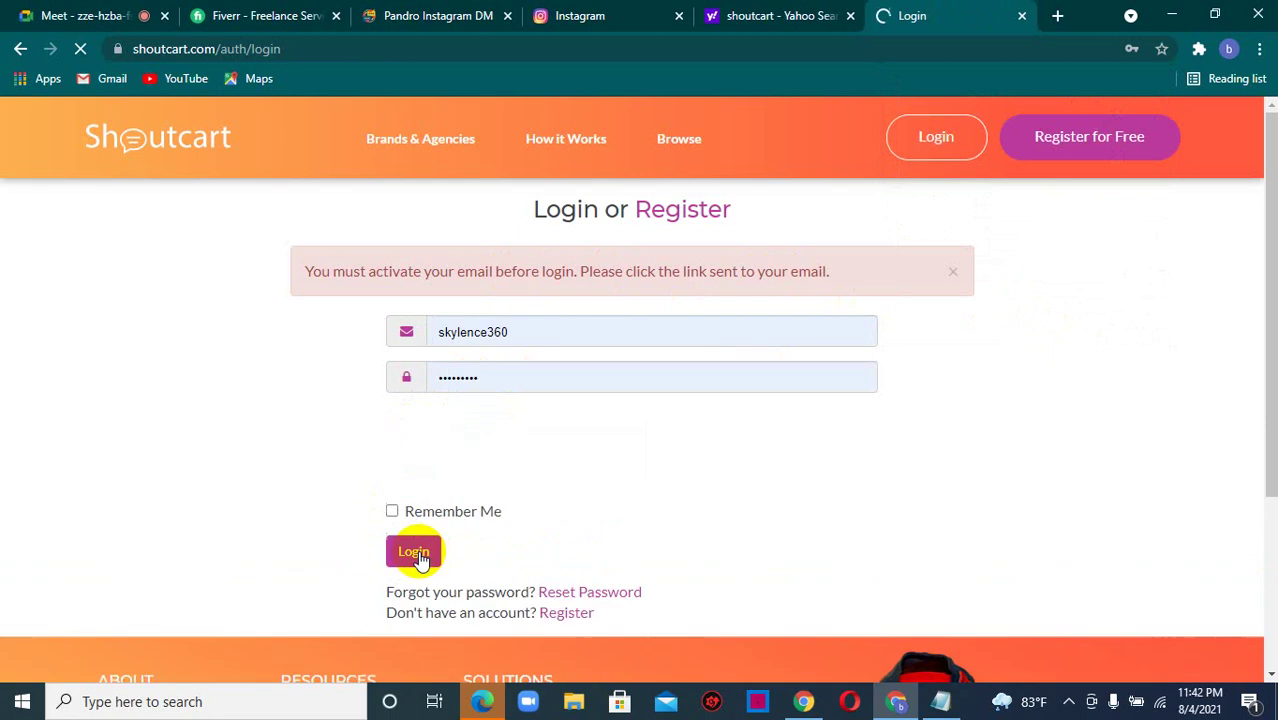
{"action": "left_click", "coordinate": [1058, 16]}
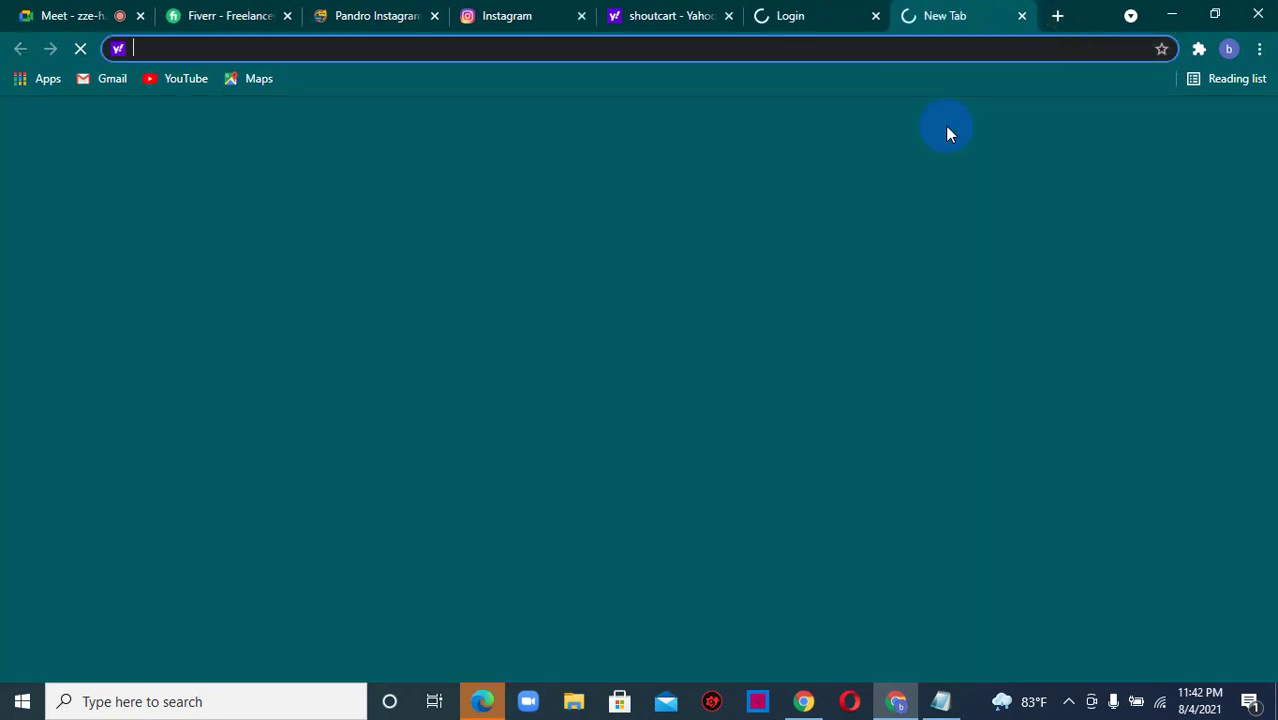
- Go to Gmail via Google, open the Shoutcart Registration email and follow its activation link
{"action": "type", "text": "goo"}
{"action": "key", "text": "Return"}
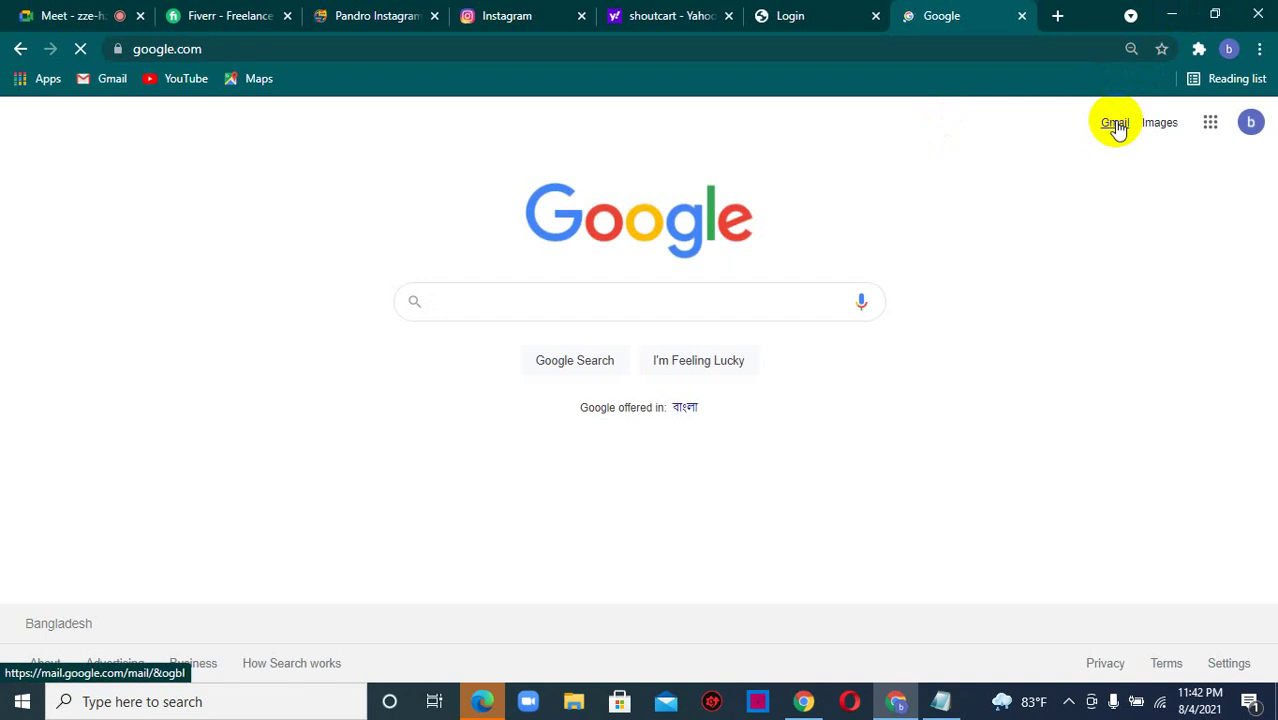
{"action": "left_click", "coordinate": [1115, 123]}
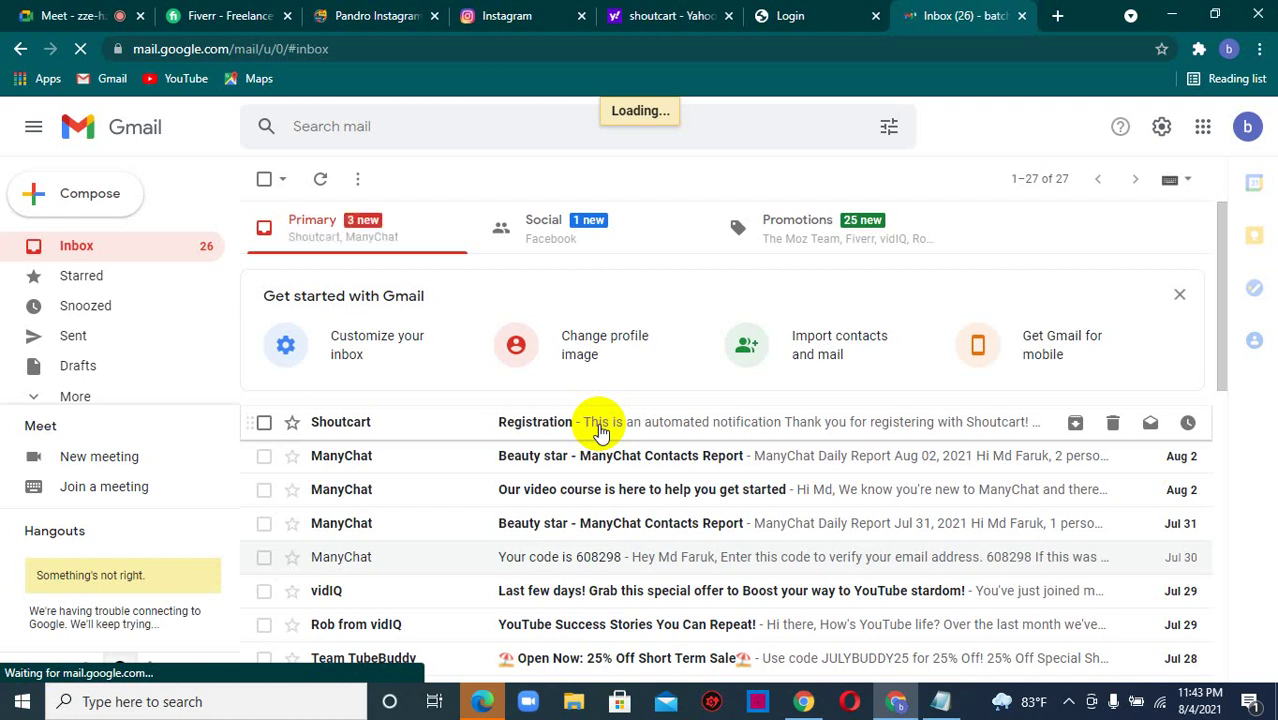
{"action": "left_click", "coordinate": [600, 430]}
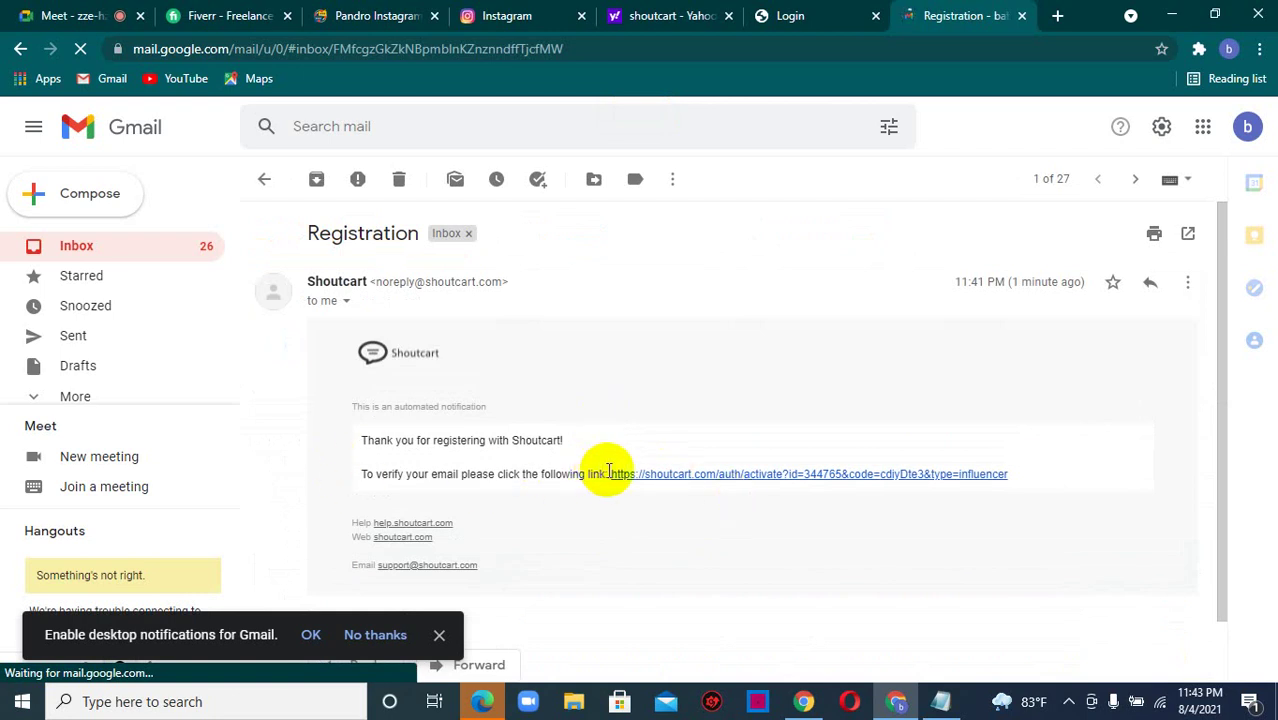
{"action": "left_click", "coordinate": [676, 476]}
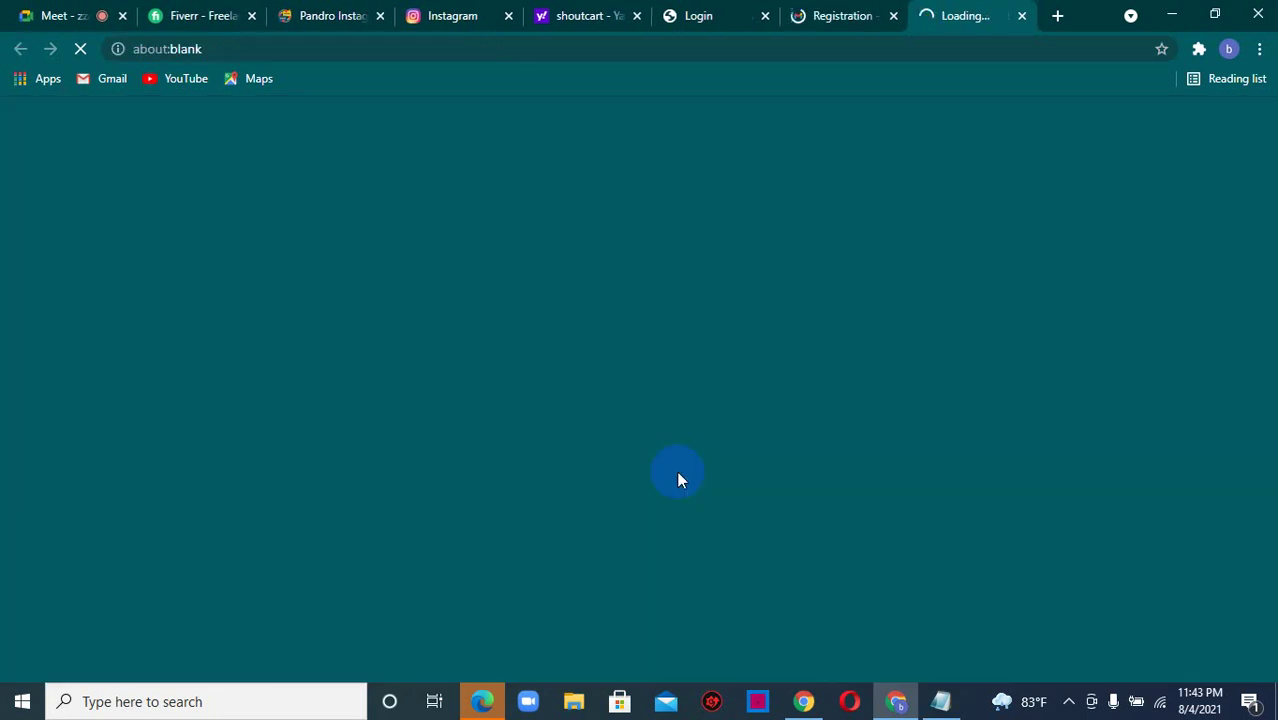
- Close the email tab, pass reCAPTCHA and log in to the verified Shoutcart account
{"action": "left_click", "coordinate": [868, 15]}
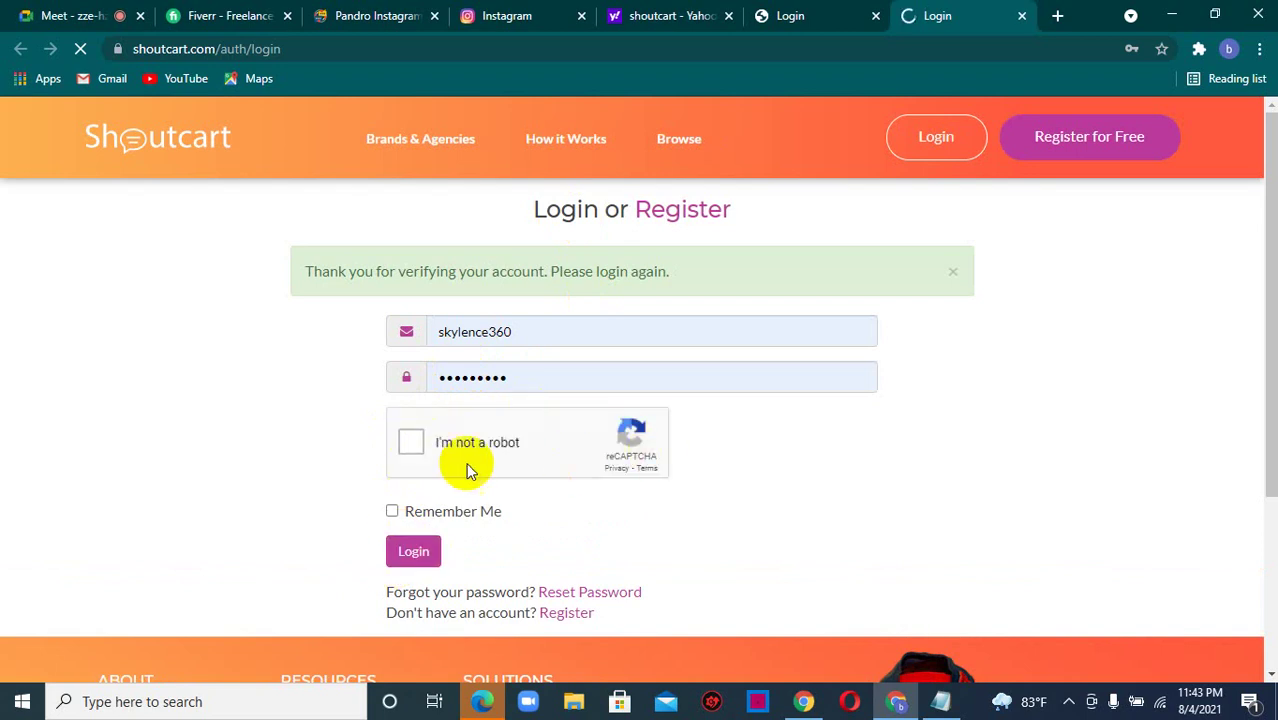
{"action": "left_click", "coordinate": [412, 442]}
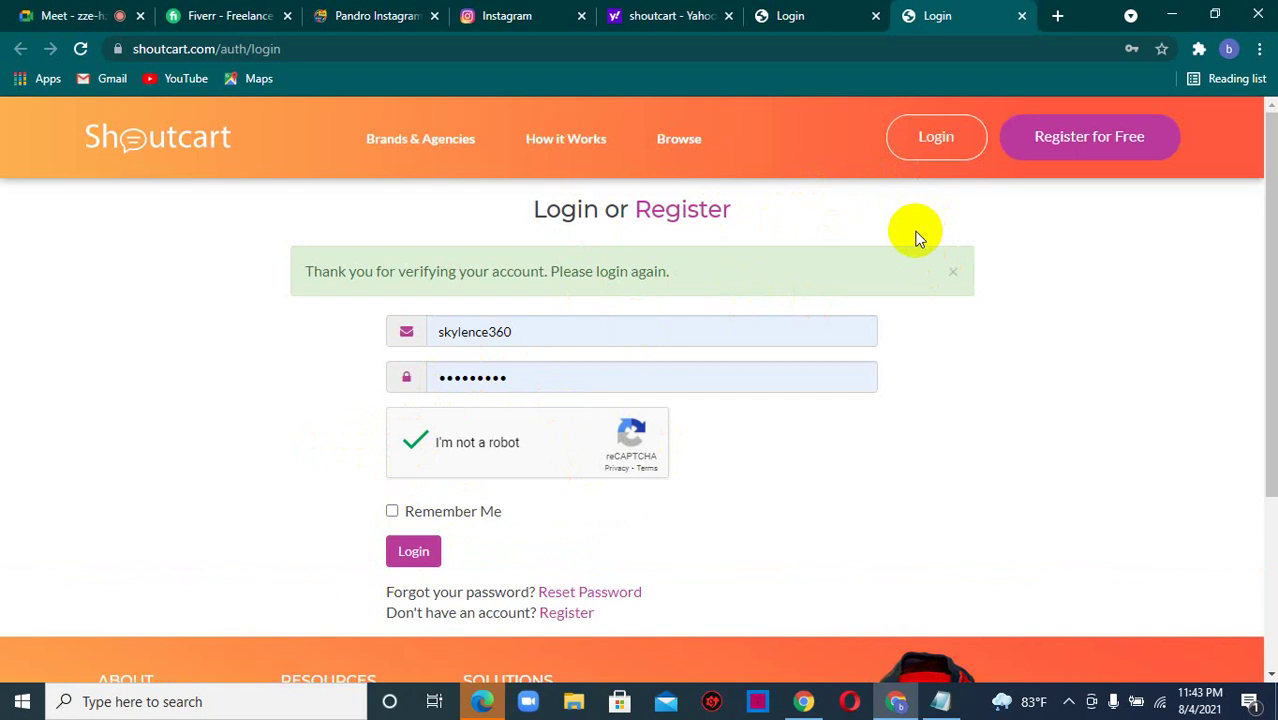
{"action": "left_click", "coordinate": [412, 553]}
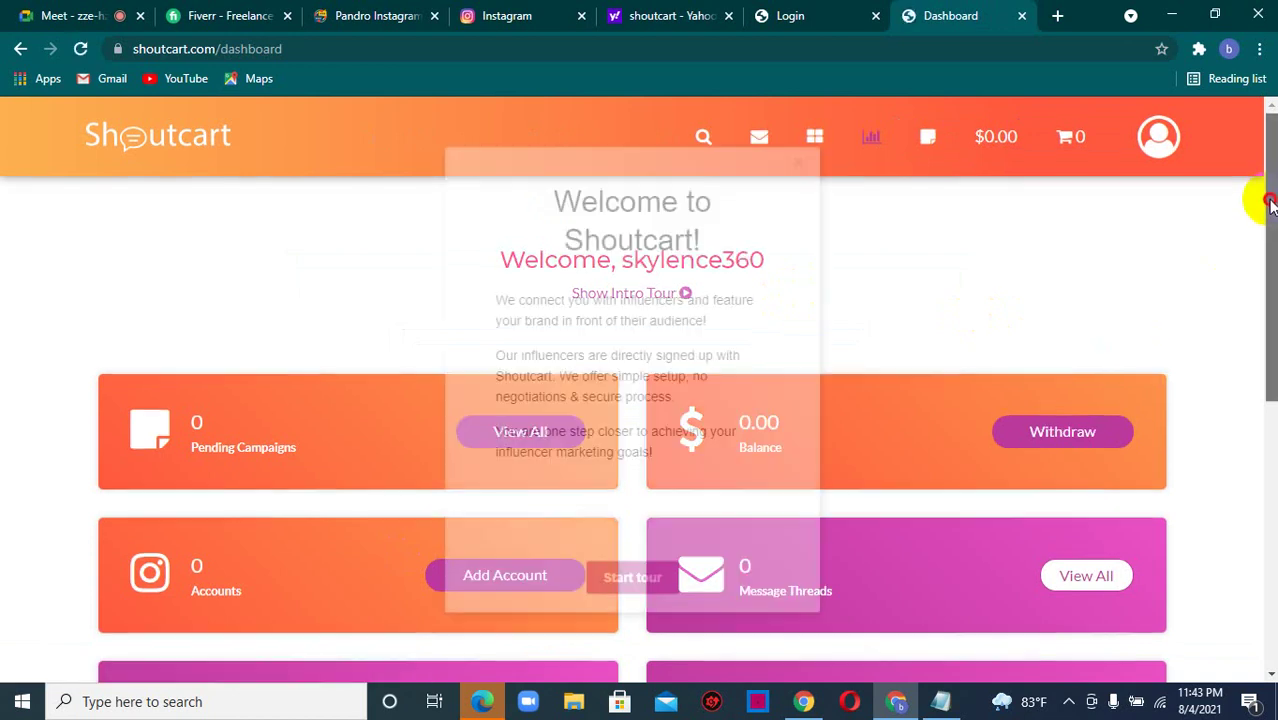
- Dismiss the Welcome to Shoutcart popup and open the Browse Influencers page
{"action": "scroll", "coordinate": [1255, 200], "scroll_direction": "down", "scroll_amount": 3}
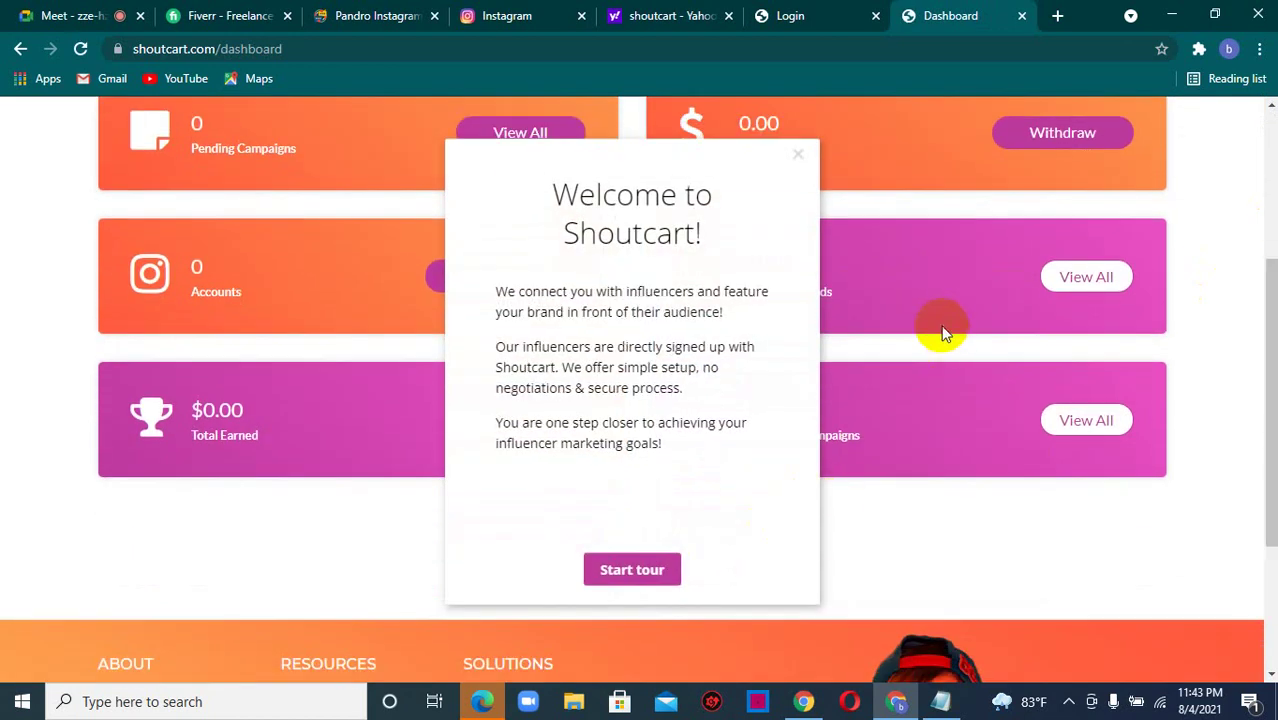
{"action": "left_click", "coordinate": [789, 159]}
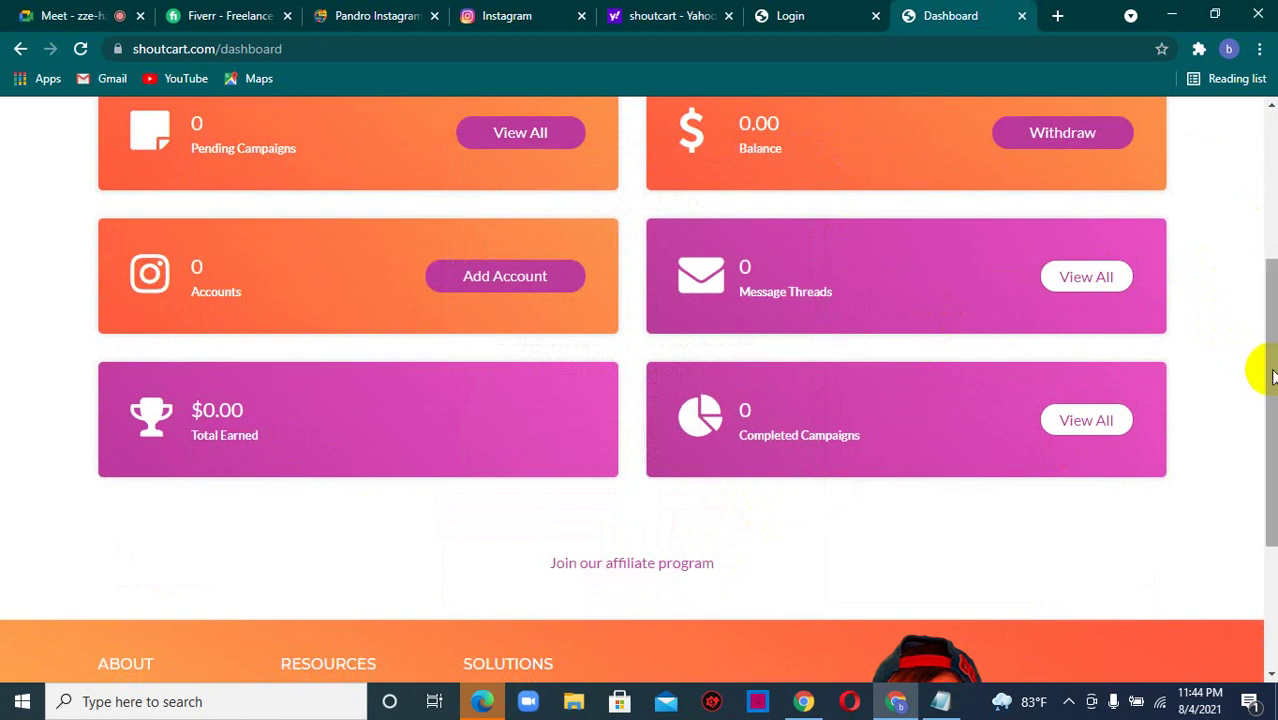
{"action": "left_click_drag", "start_coordinate": [1266, 376], "coordinate": [1262, 188]}
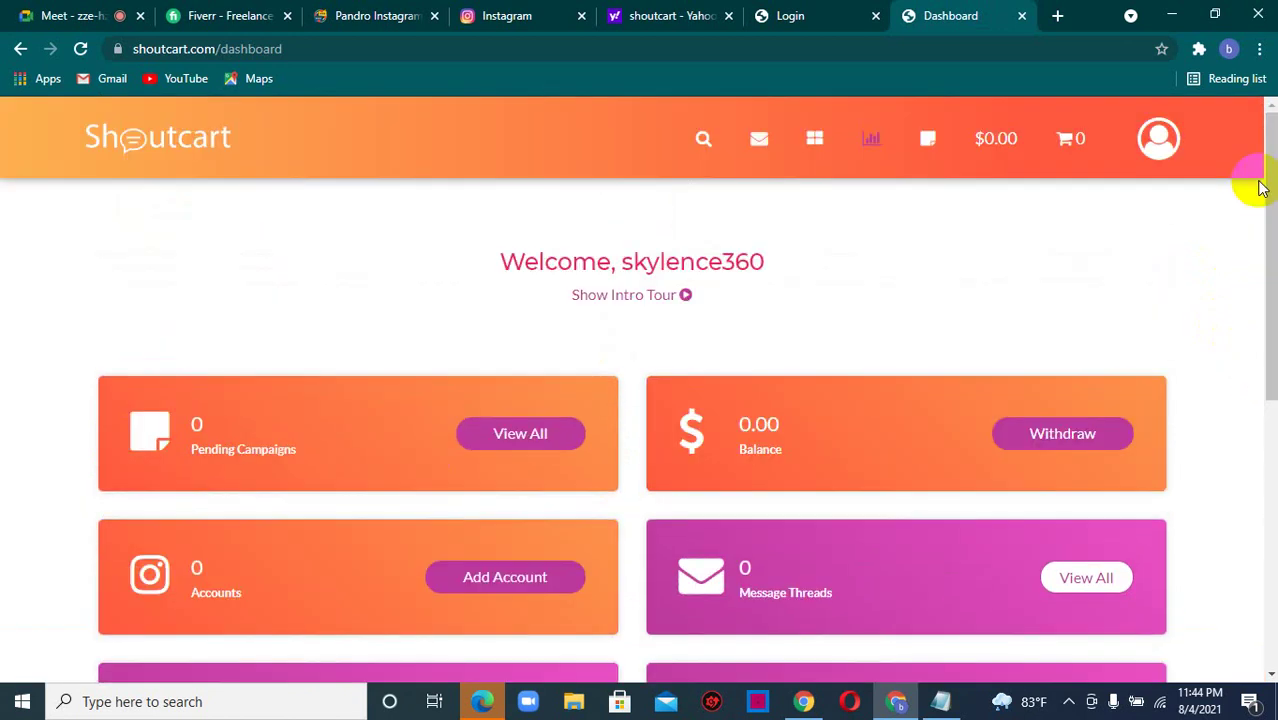
{"action": "left_click", "coordinate": [703, 143]}
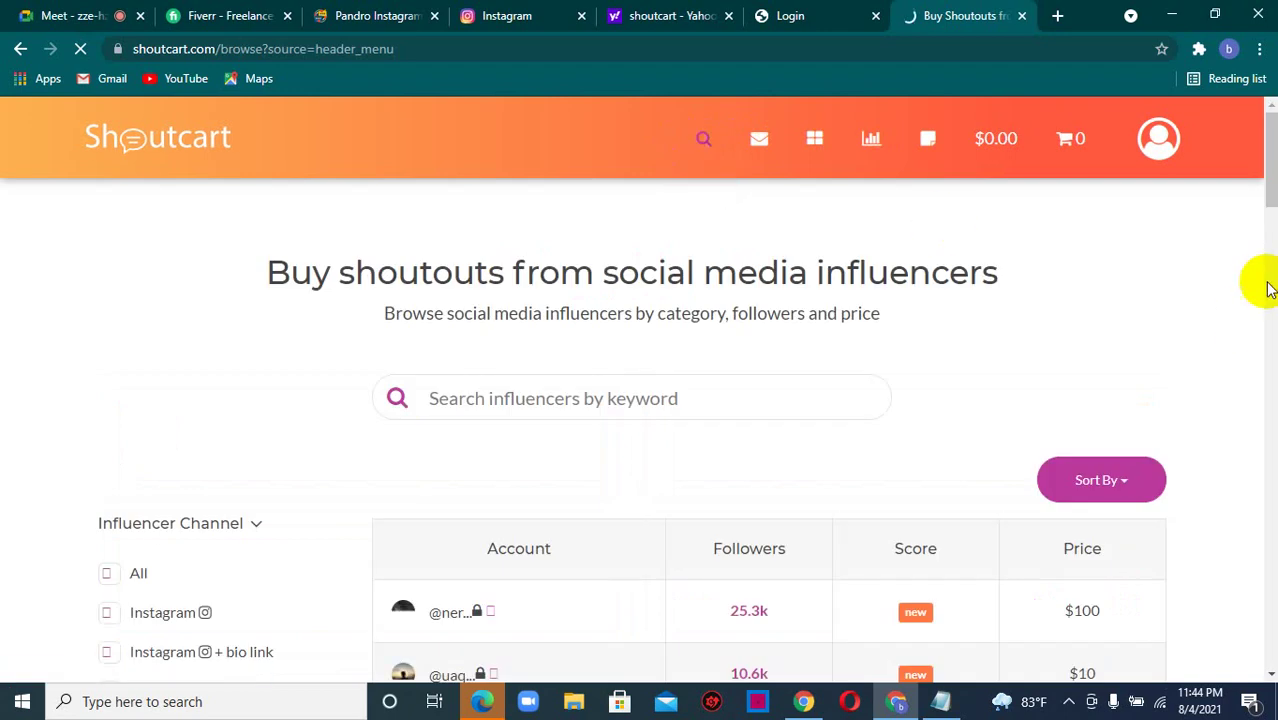
{"action": "scroll", "coordinate": [1272, 170], "scroll_direction": "down", "scroll_amount": 2}
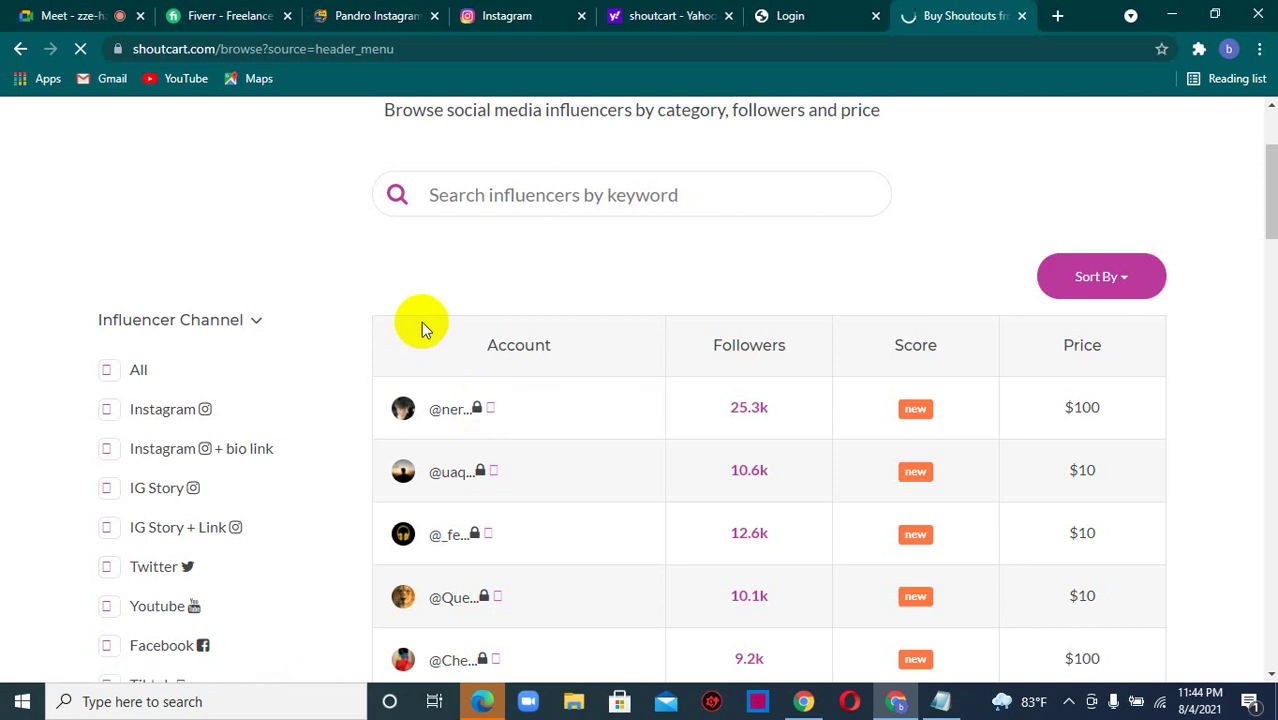
{"action": "left_click", "coordinate": [456, 418]}
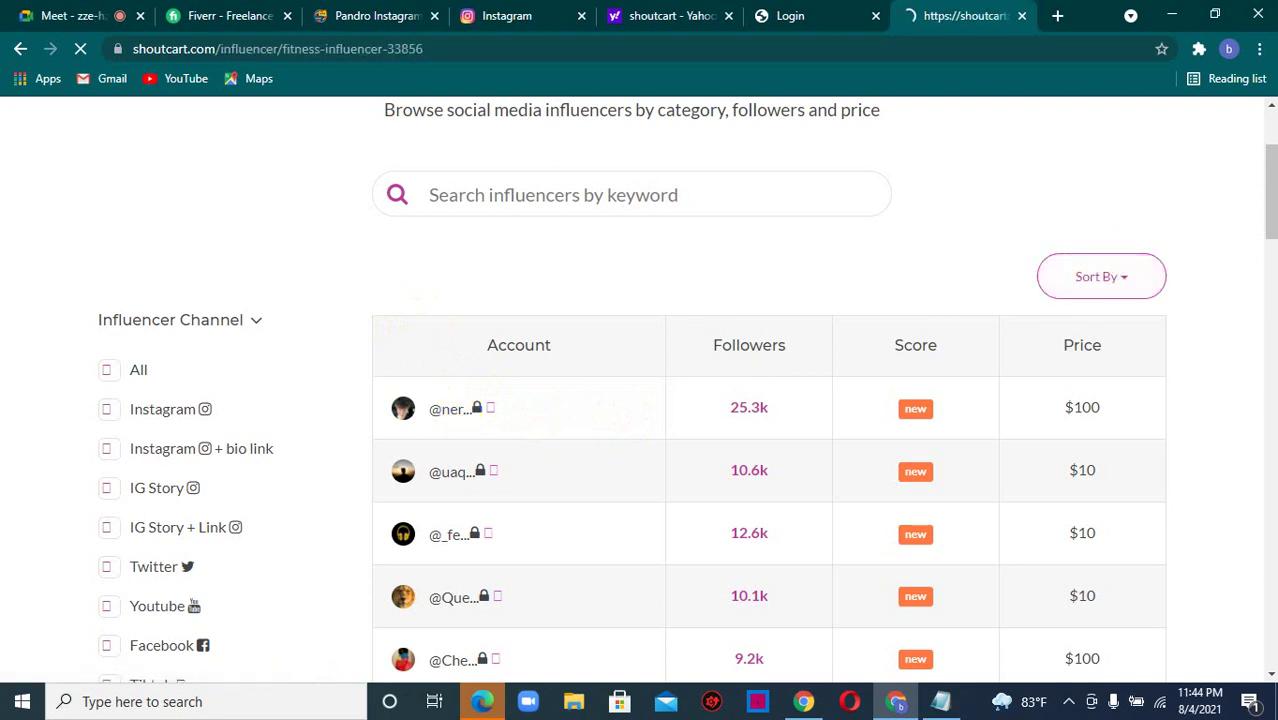
{"action": "left_click_drag", "start_coordinate": [1262, 192], "coordinate": [1270, 214]}
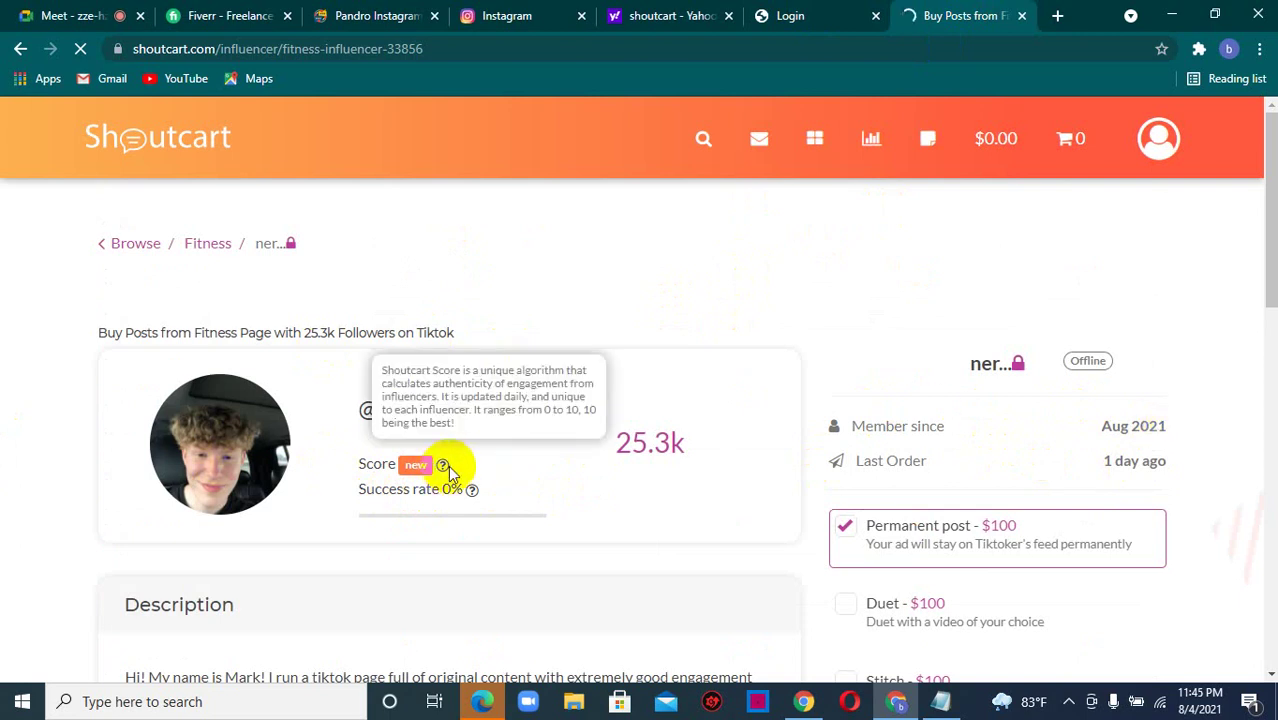
{"action": "left_click", "coordinate": [22, 50]}
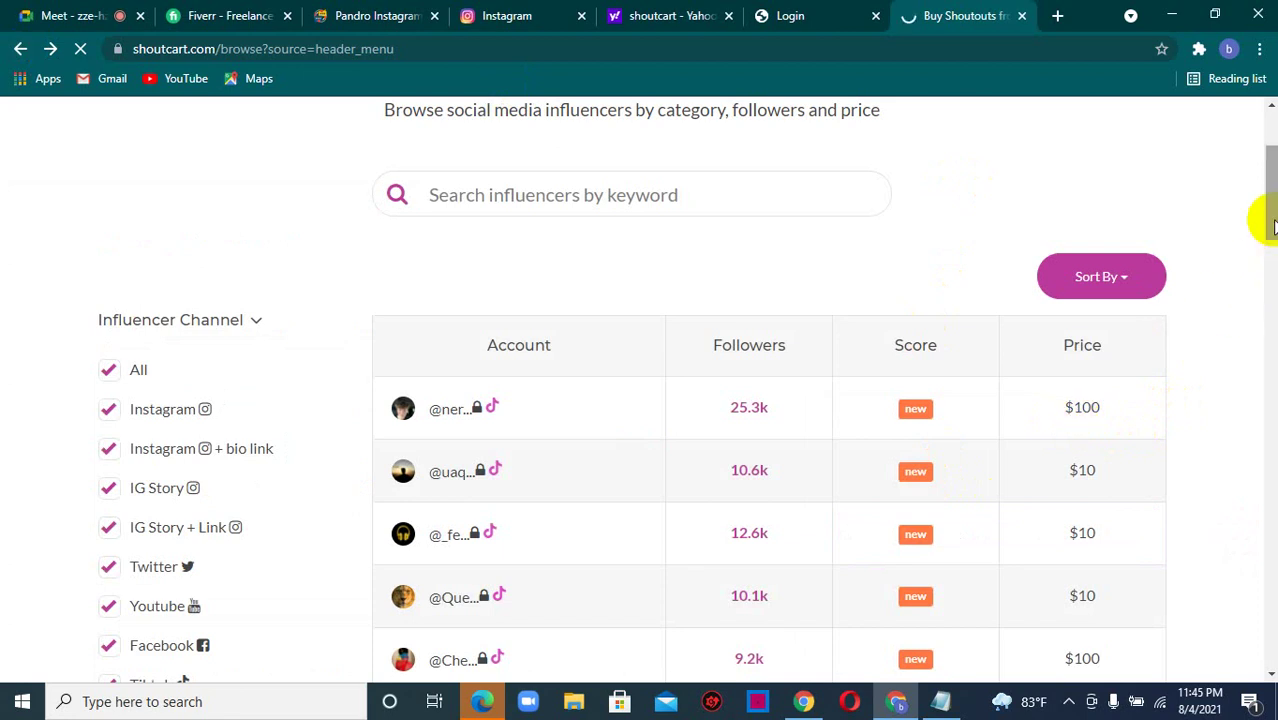
{"action": "left_click_drag", "start_coordinate": [1271, 221], "coordinate": [857, 223]}
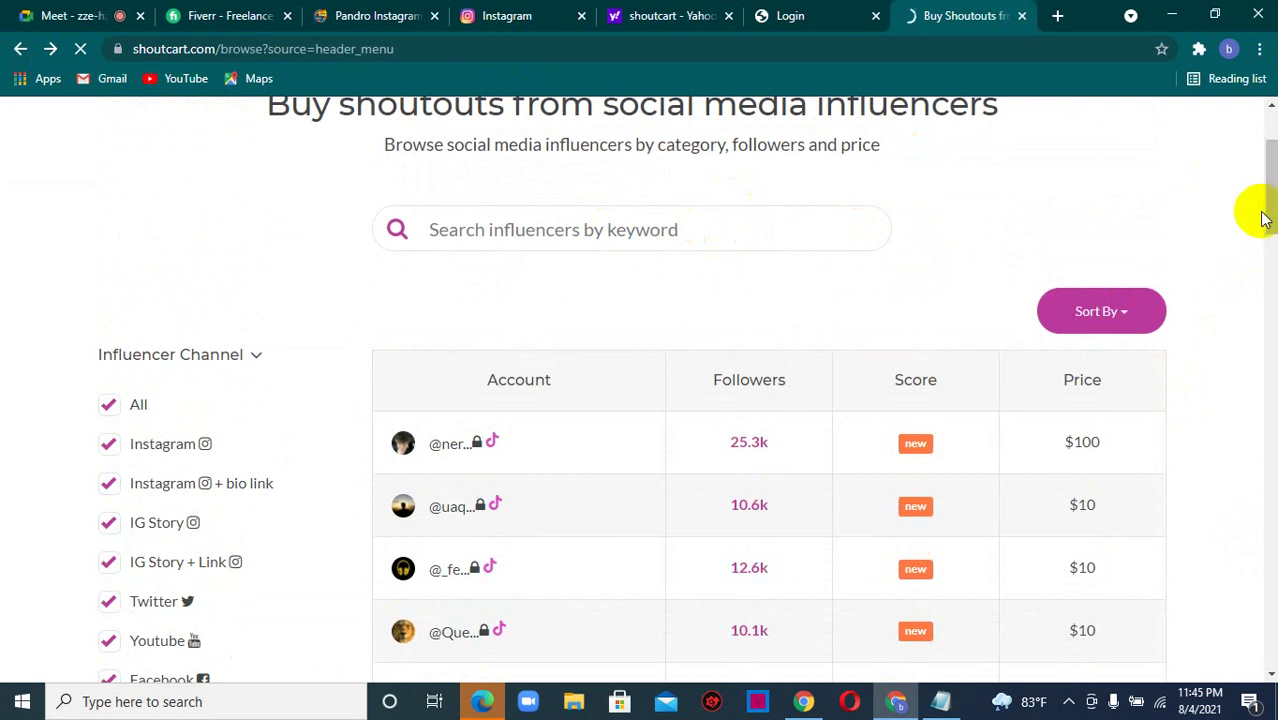
{"action": "left_click_drag", "start_coordinate": [1273, 213], "coordinate": [1258, 251]}
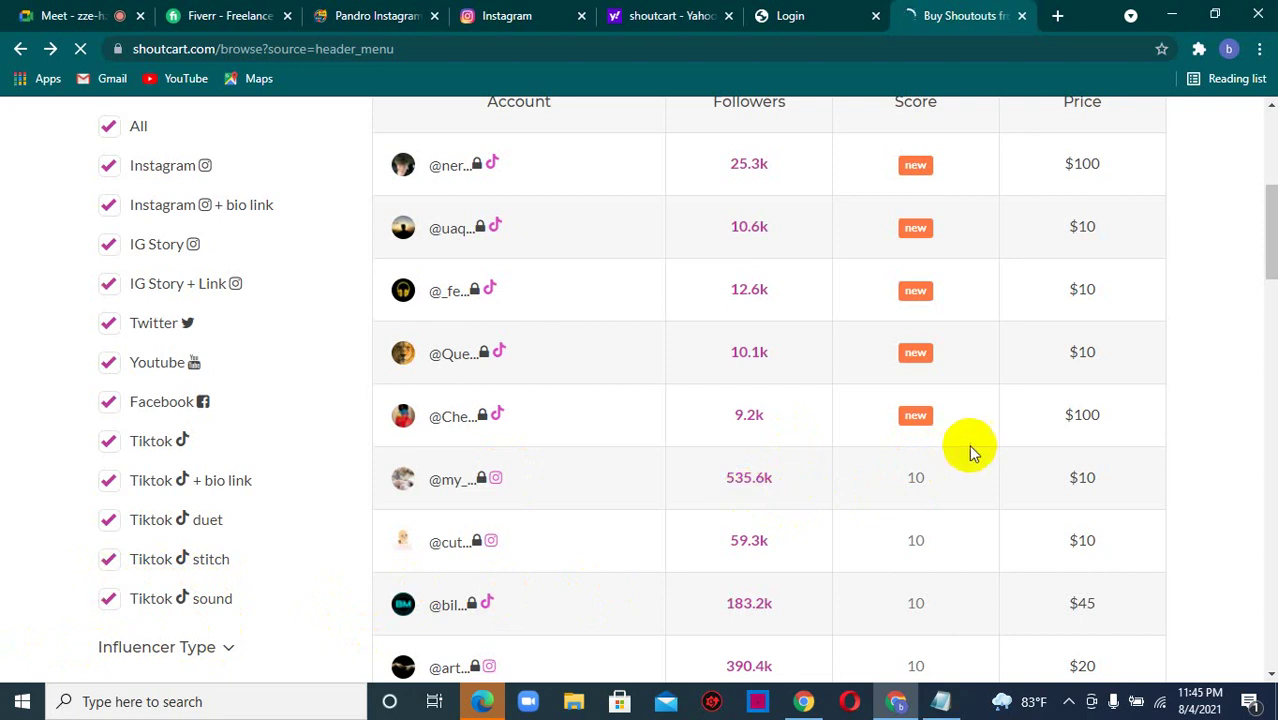
{"action": "left_click_drag", "start_coordinate": [1271, 267], "coordinate": [1270, 383]}
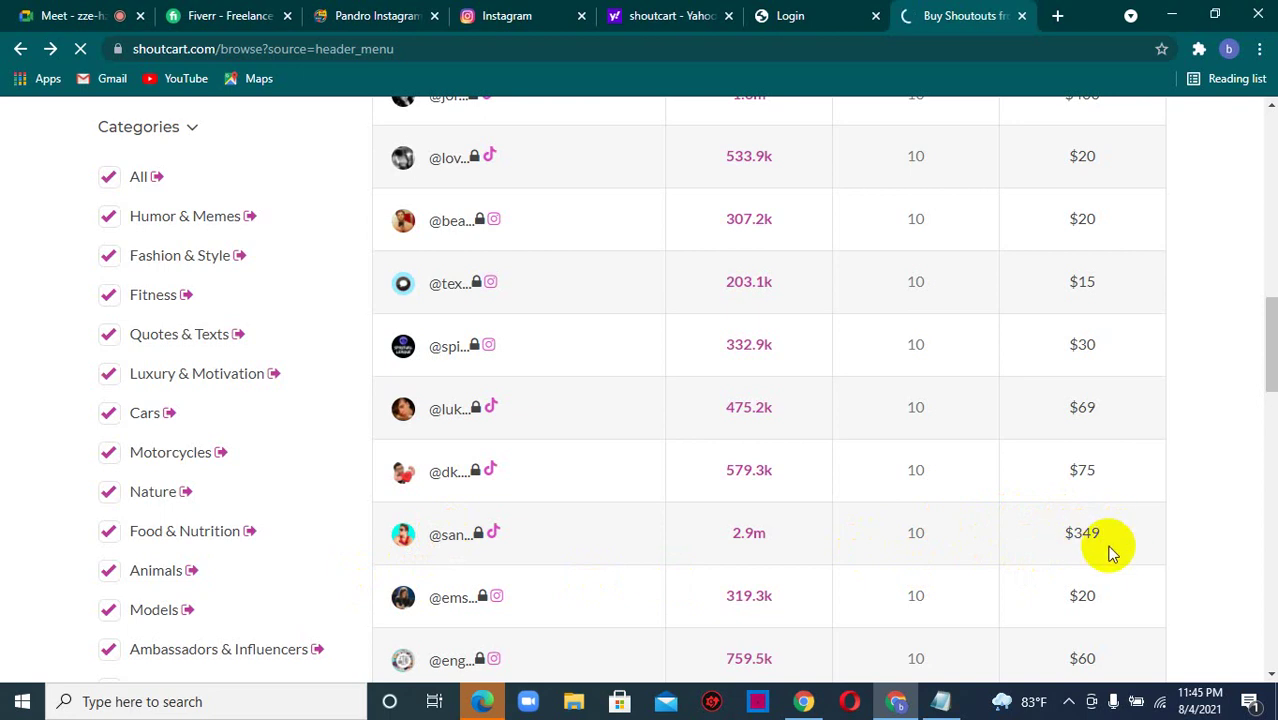
{"action": "left_click_drag", "start_coordinate": [1265, 337], "coordinate": [1265, 394]}
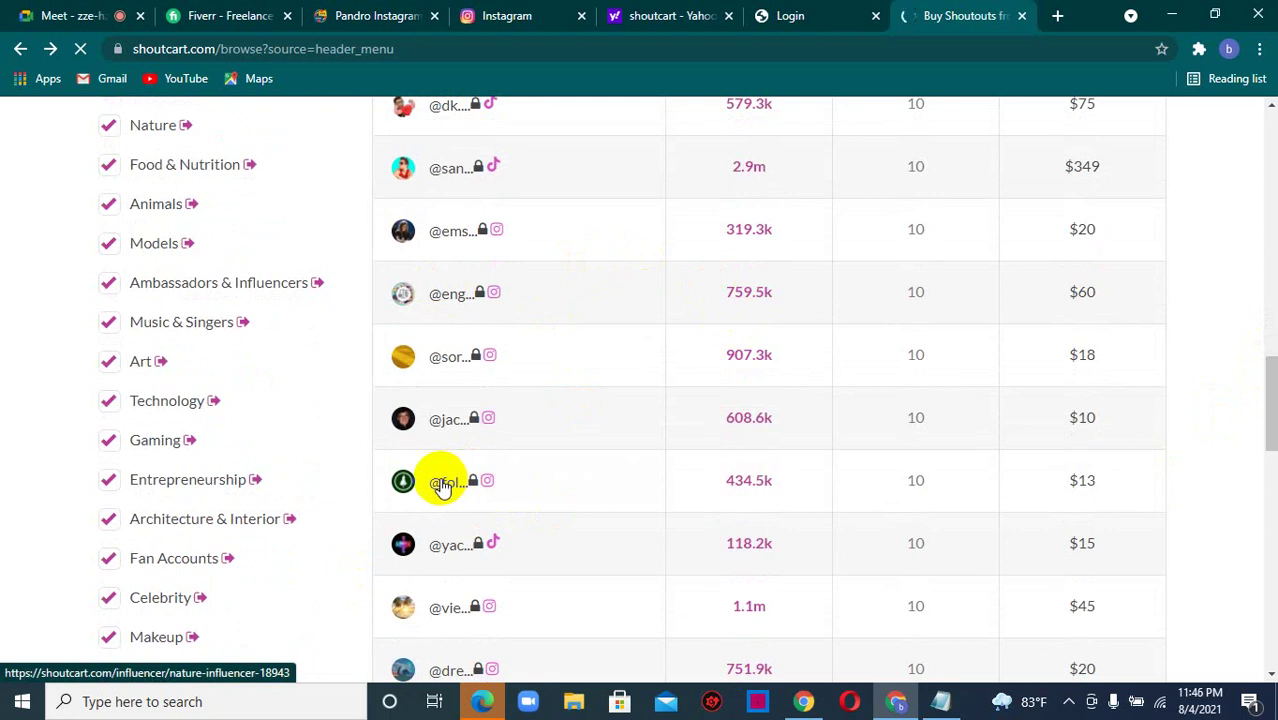
- Review the 434.5k-follower nature influencer's description, follower demographics, pricing and reviews, and start a contact message
{"action": "left_click", "coordinate": [443, 487]}
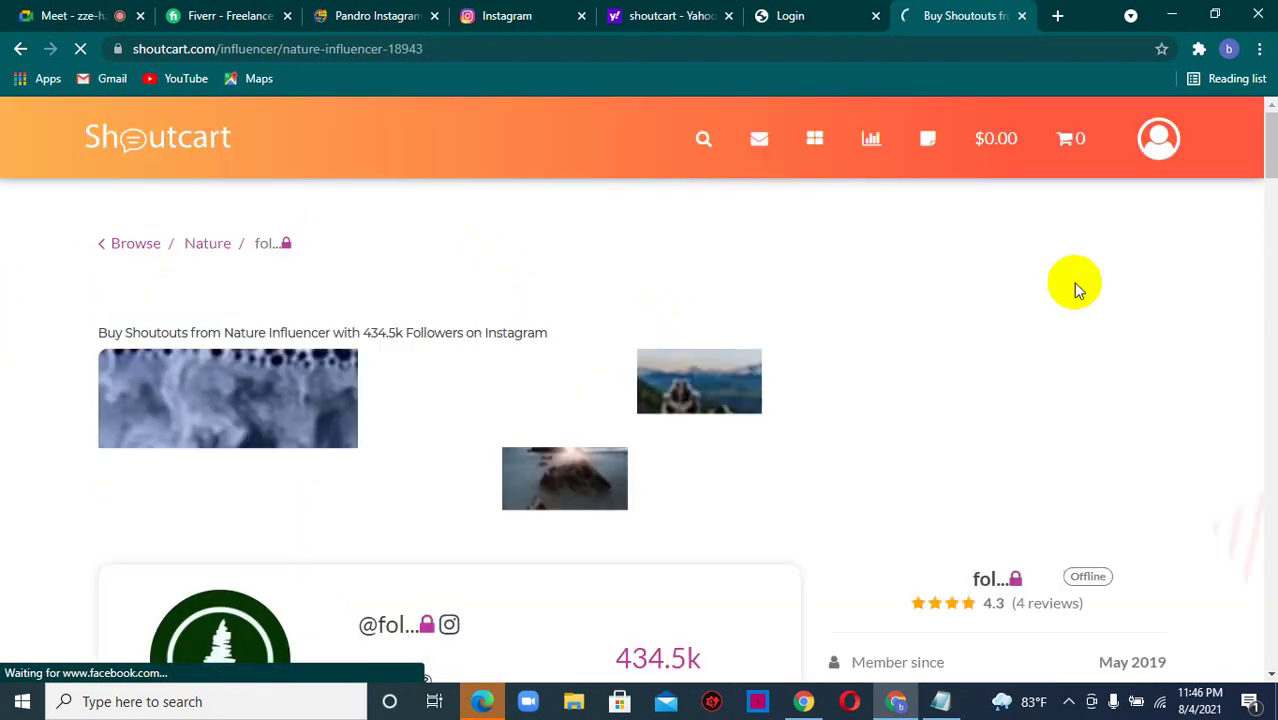
{"action": "left_click_drag", "start_coordinate": [1270, 157], "coordinate": [1268, 201]}
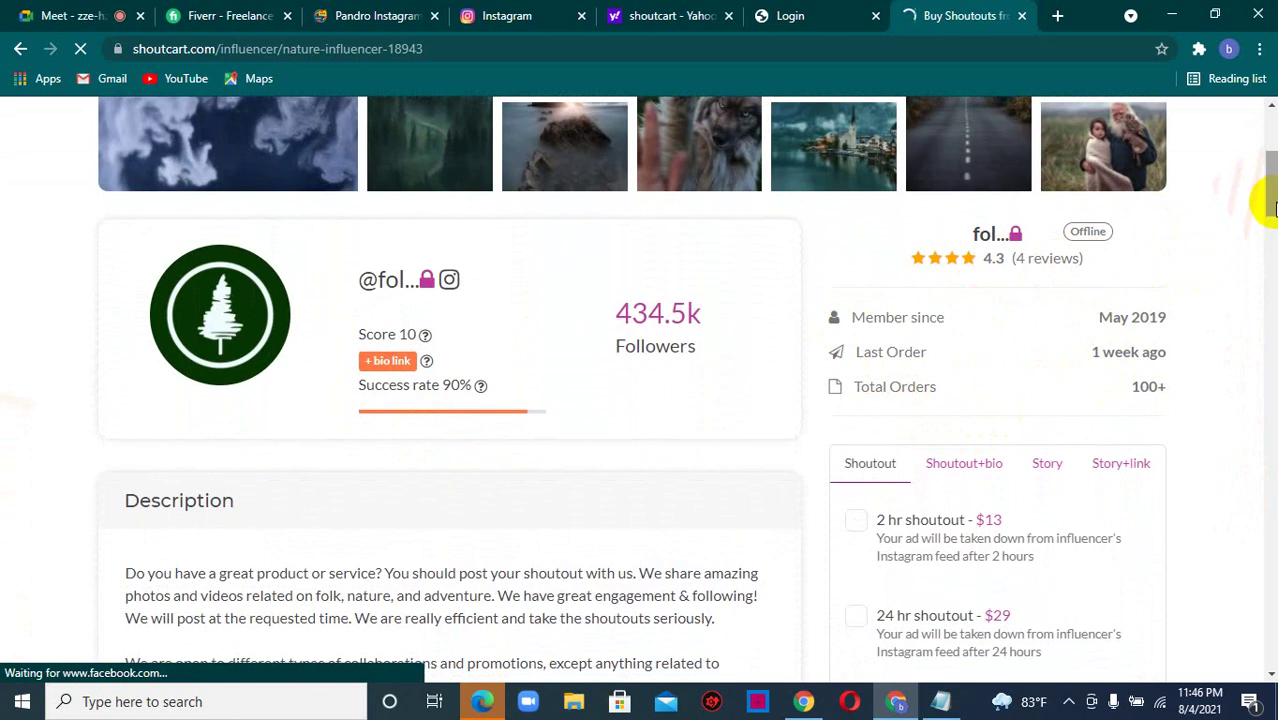
{"action": "left_click_drag", "start_coordinate": [1271, 200], "coordinate": [1270, 232]}
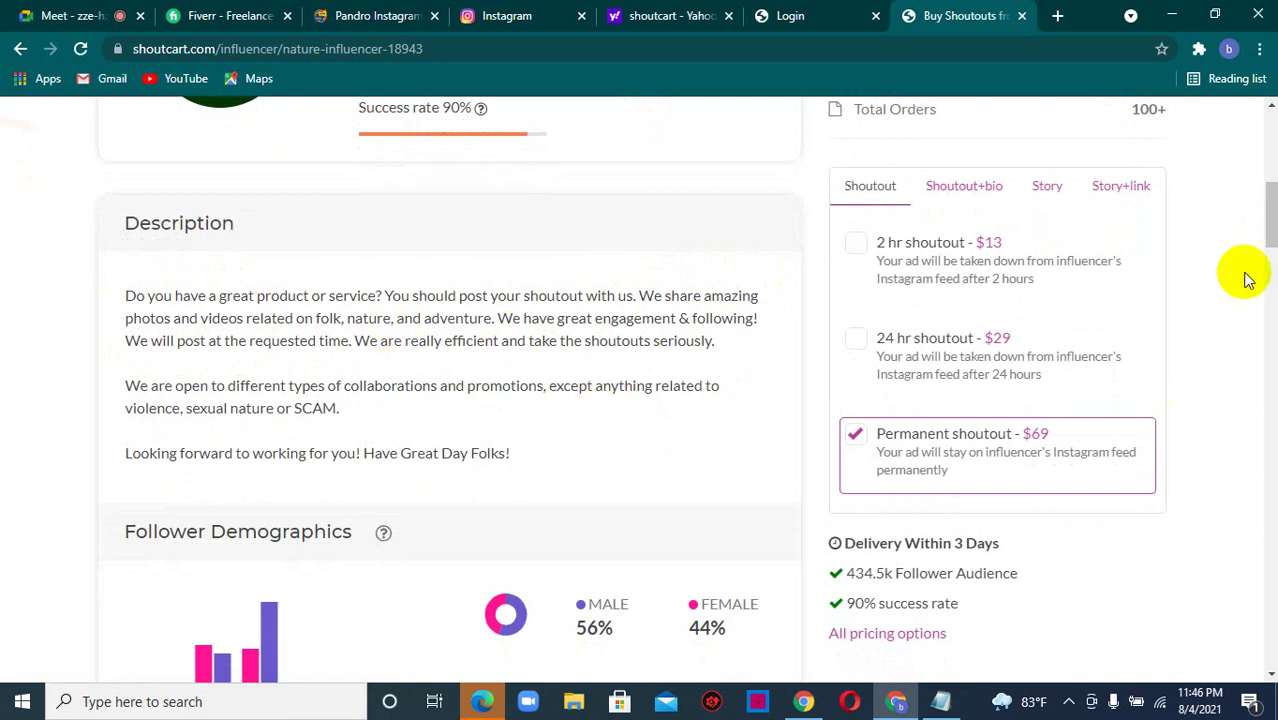
{"action": "scroll", "coordinate": [1258, 300], "scroll_direction": "down", "scroll_amount": 3}
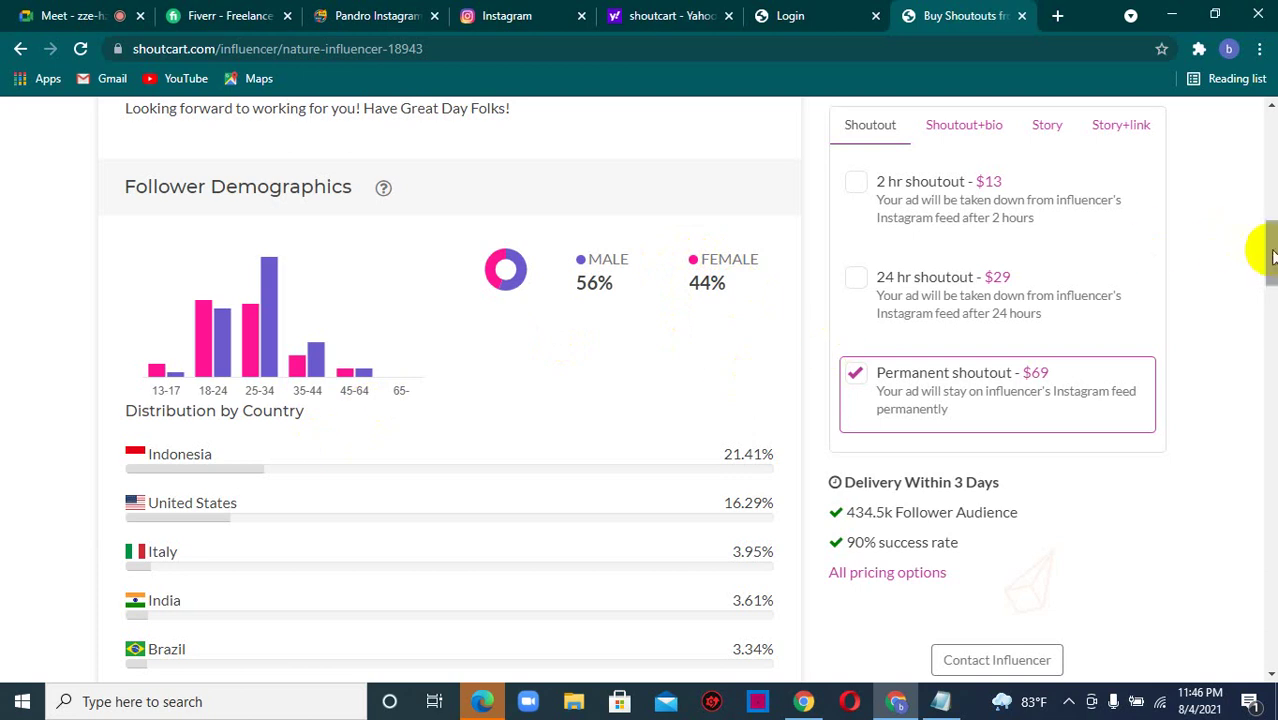
{"action": "left_click_drag", "start_coordinate": [1268, 250], "coordinate": [1272, 375]}
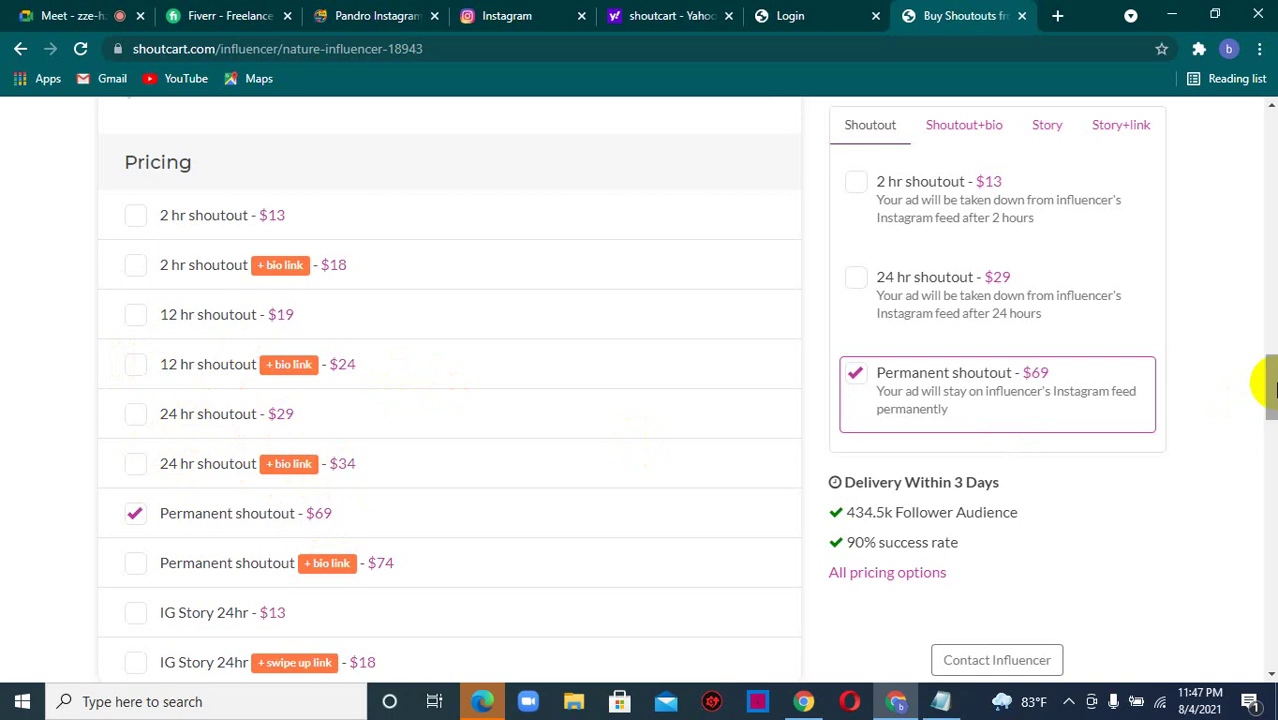
{"action": "left_click_drag", "start_coordinate": [1272, 378], "coordinate": [1272, 449]}
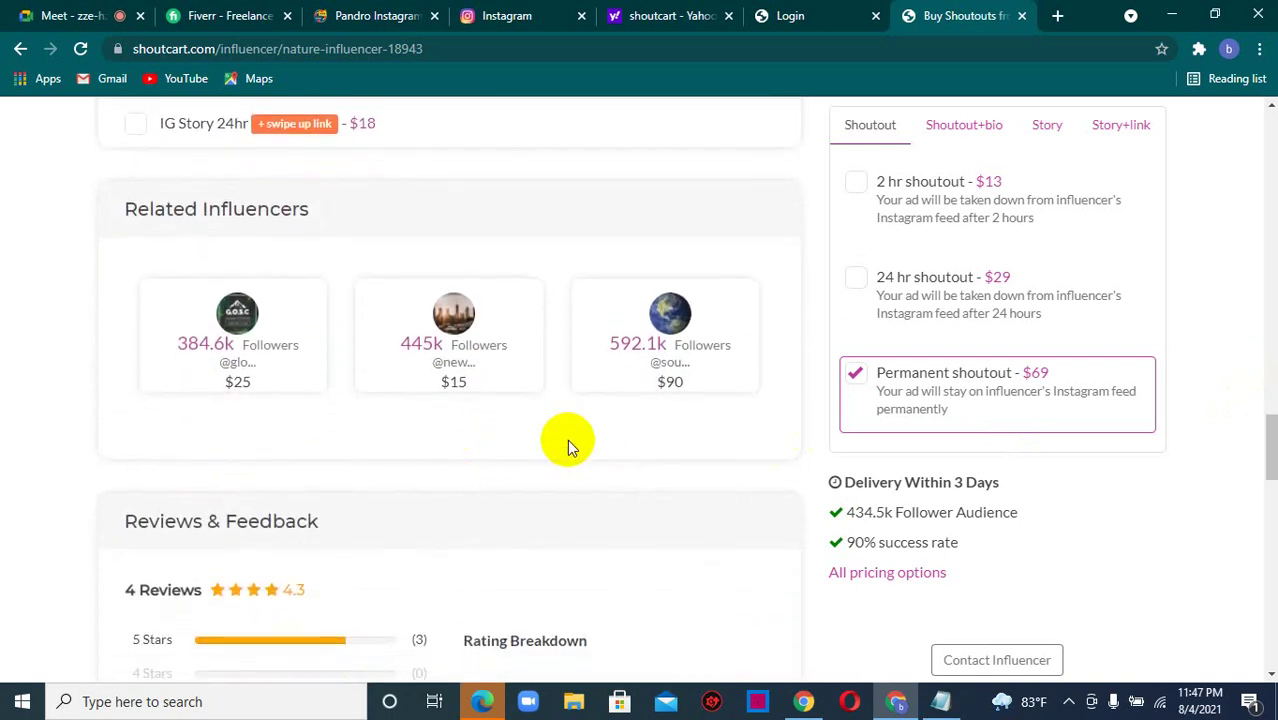
{"action": "left_click", "coordinate": [1013, 661]}
{"action": "left_click_drag", "start_coordinate": [1272, 466], "coordinate": [1266, 104]}
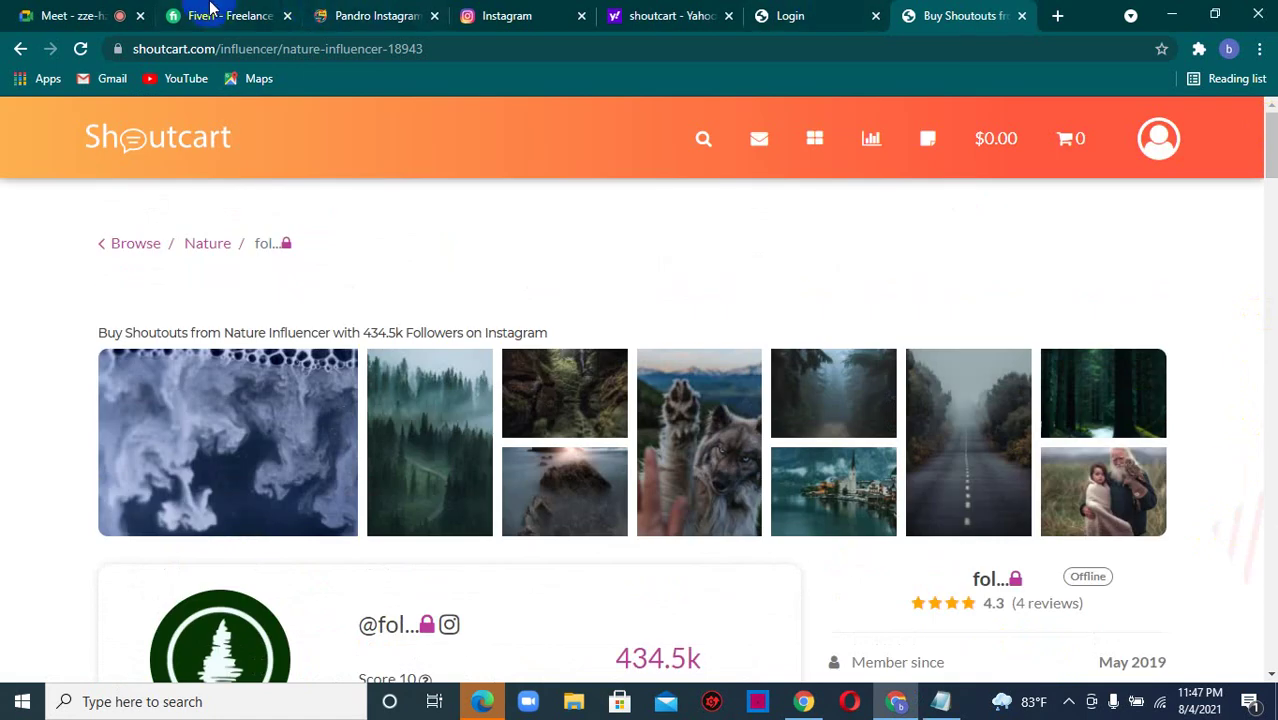
{"action": "left_click", "coordinate": [212, 12]}
- Search Fiverr services for 'instagram influencer', returning 2,432 results
{"action": "left_click", "coordinate": [228, 130]}
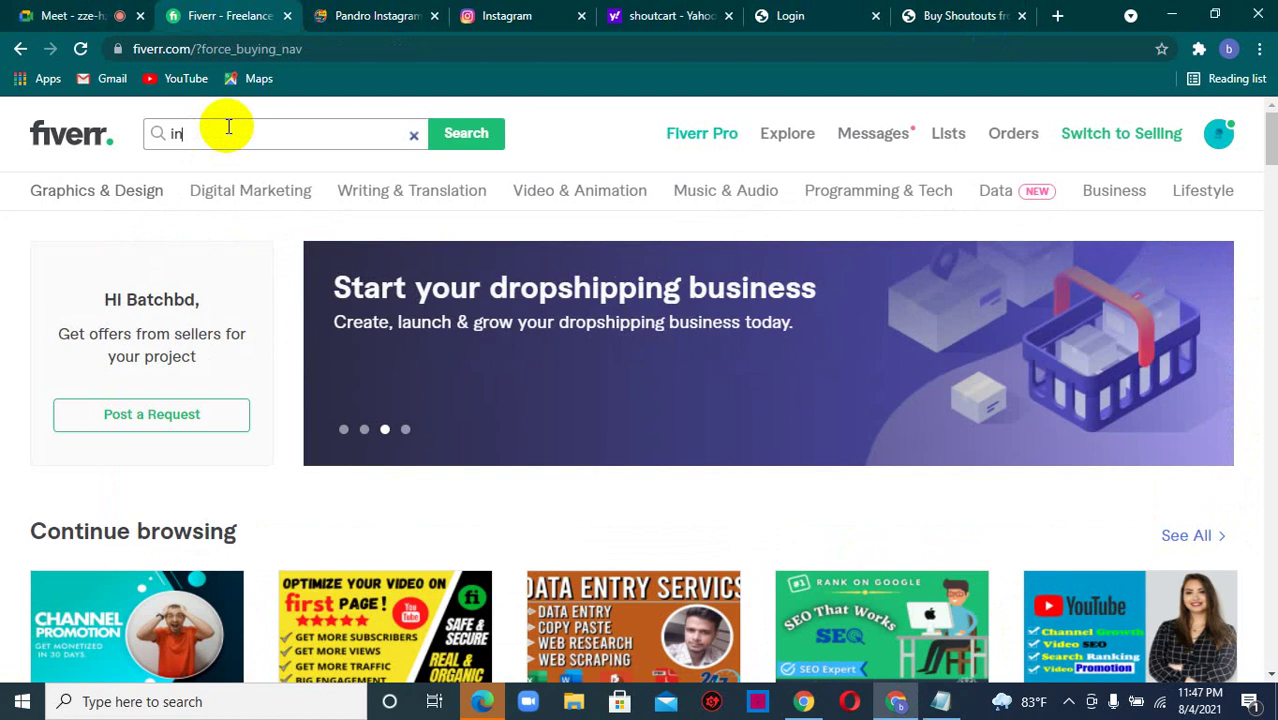
{"action": "type", "text": "instagr"}
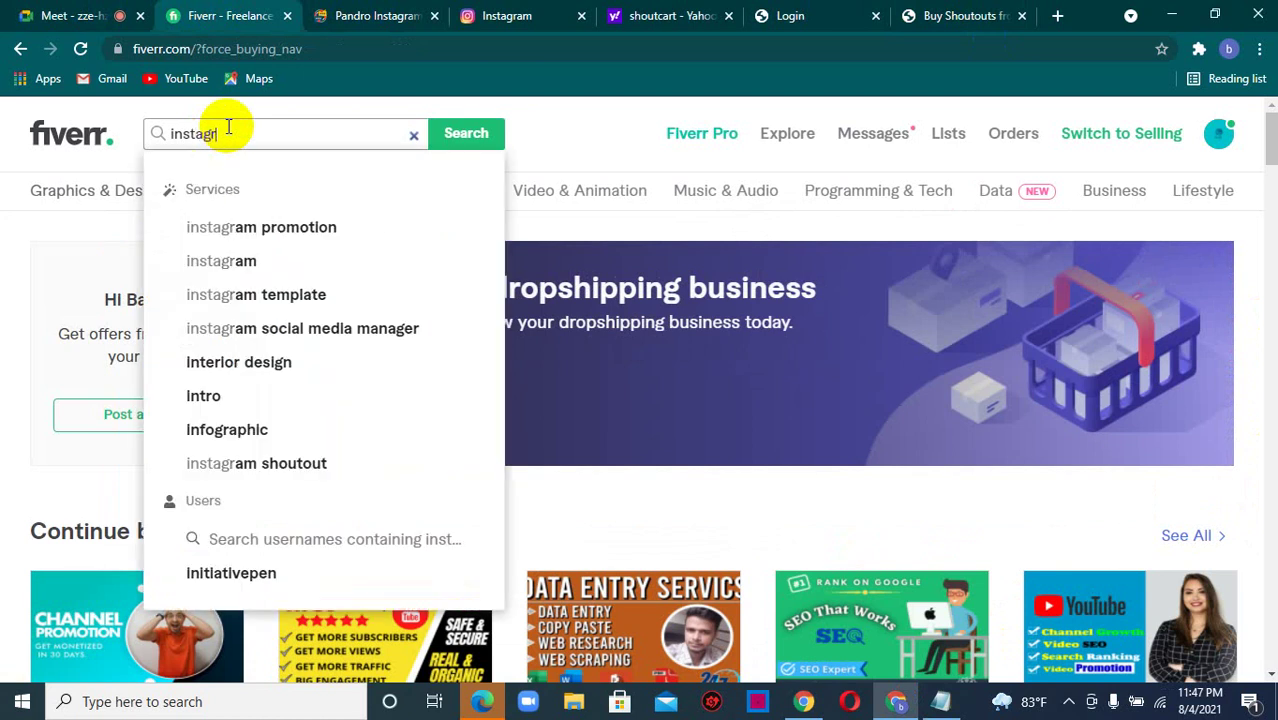
{"action": "type", "text": "am inf"}
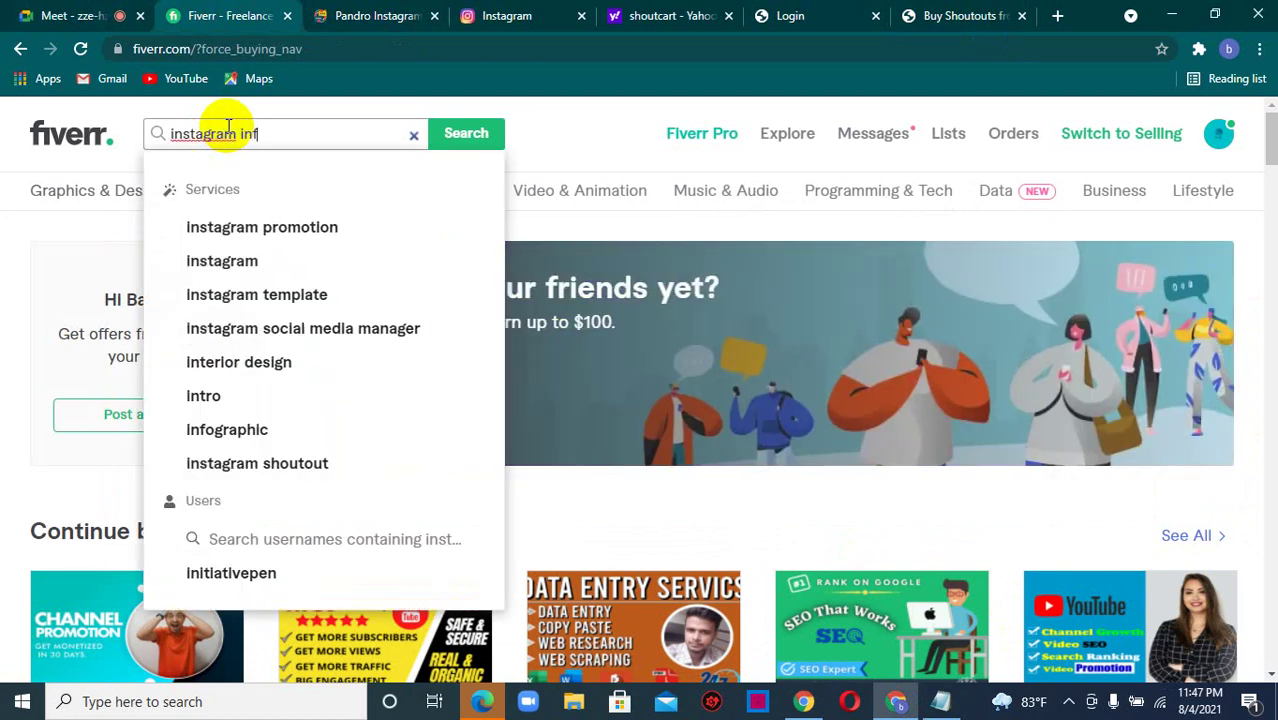
{"action": "type", "text": "luencer"}
{"action": "key", "text": "Return"}
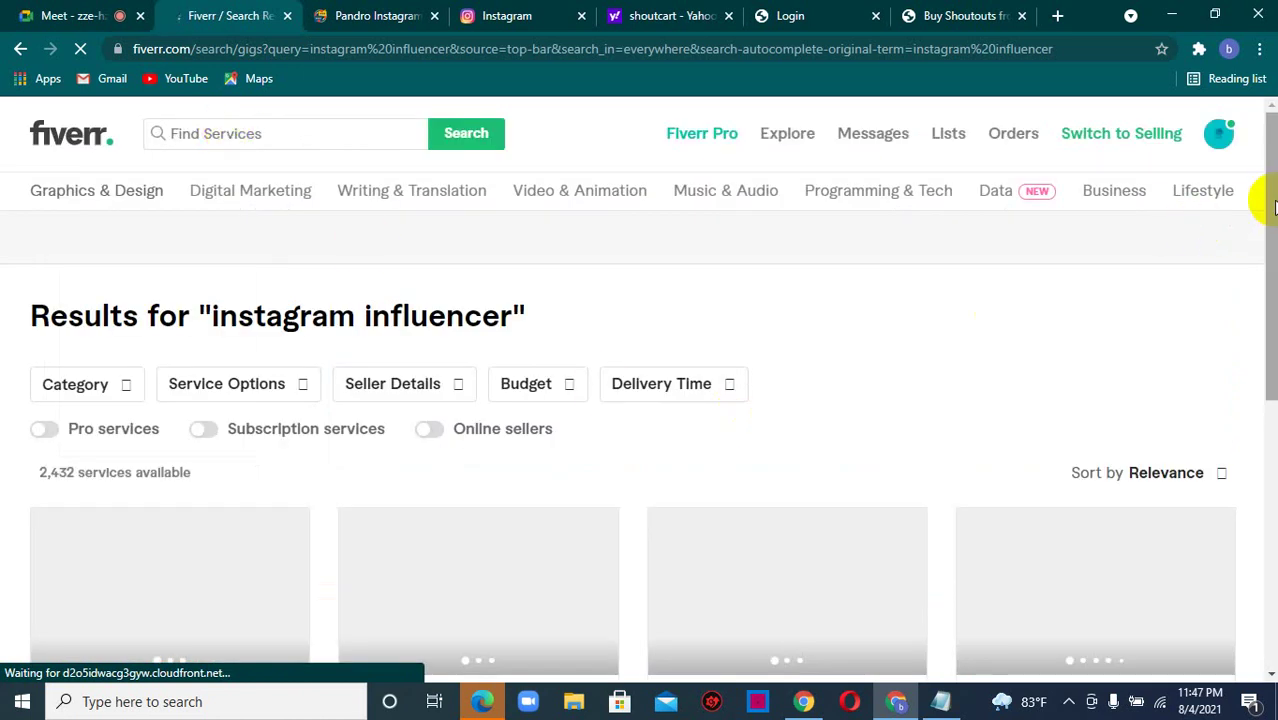
{"action": "scroll", "coordinate": [1273, 207], "scroll_direction": "down", "scroll_amount": 2}
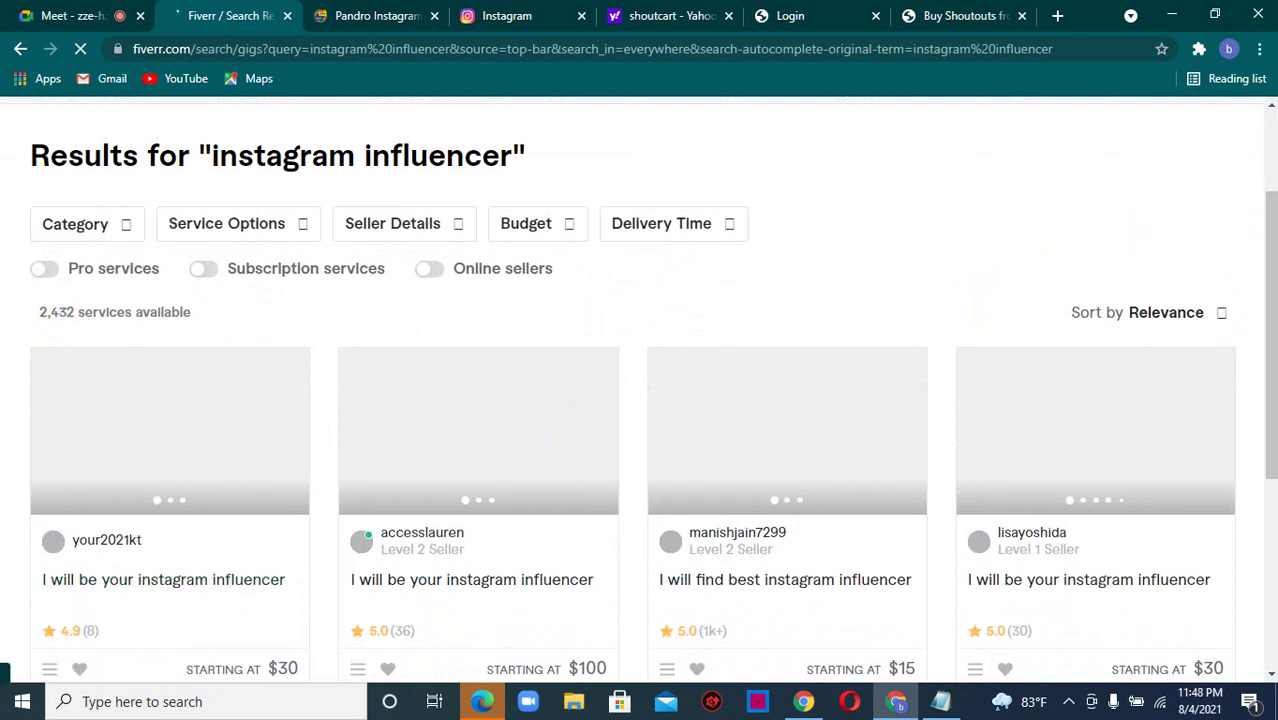
{"action": "scroll", "coordinate": [1263, 235], "scroll_direction": "down", "scroll_amount": 1}
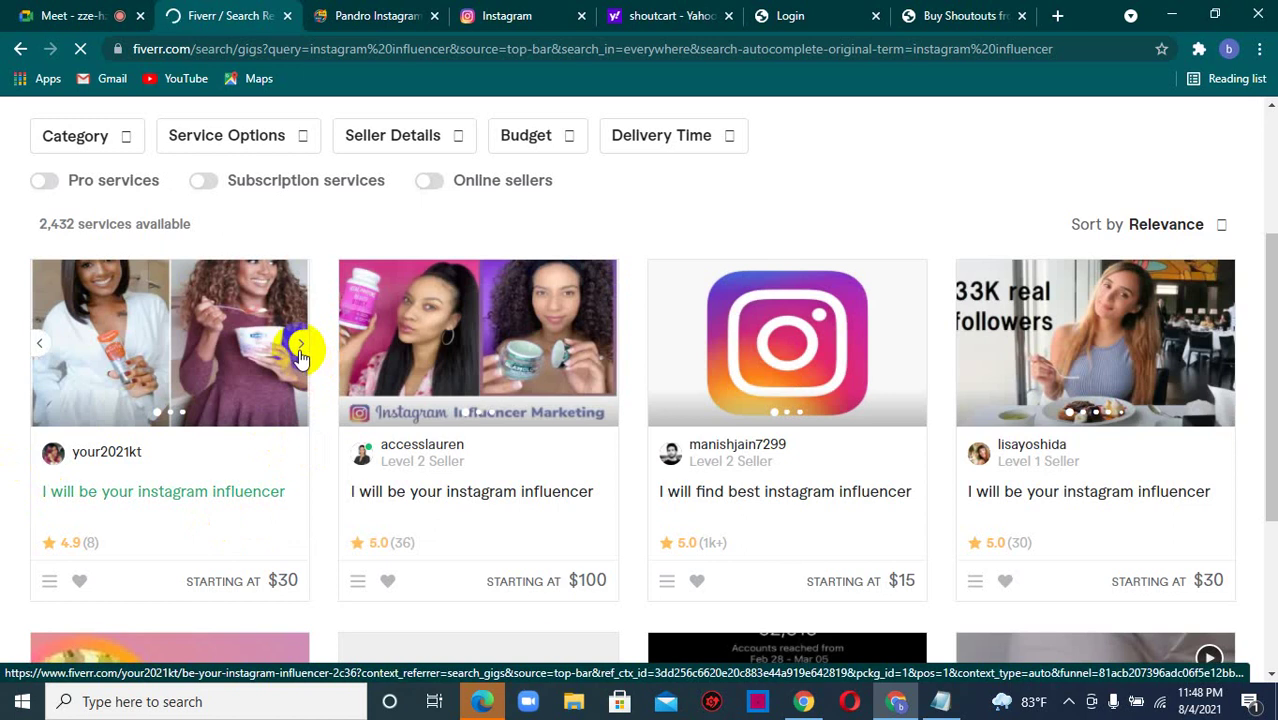
{"action": "left_click", "coordinate": [298, 350]}
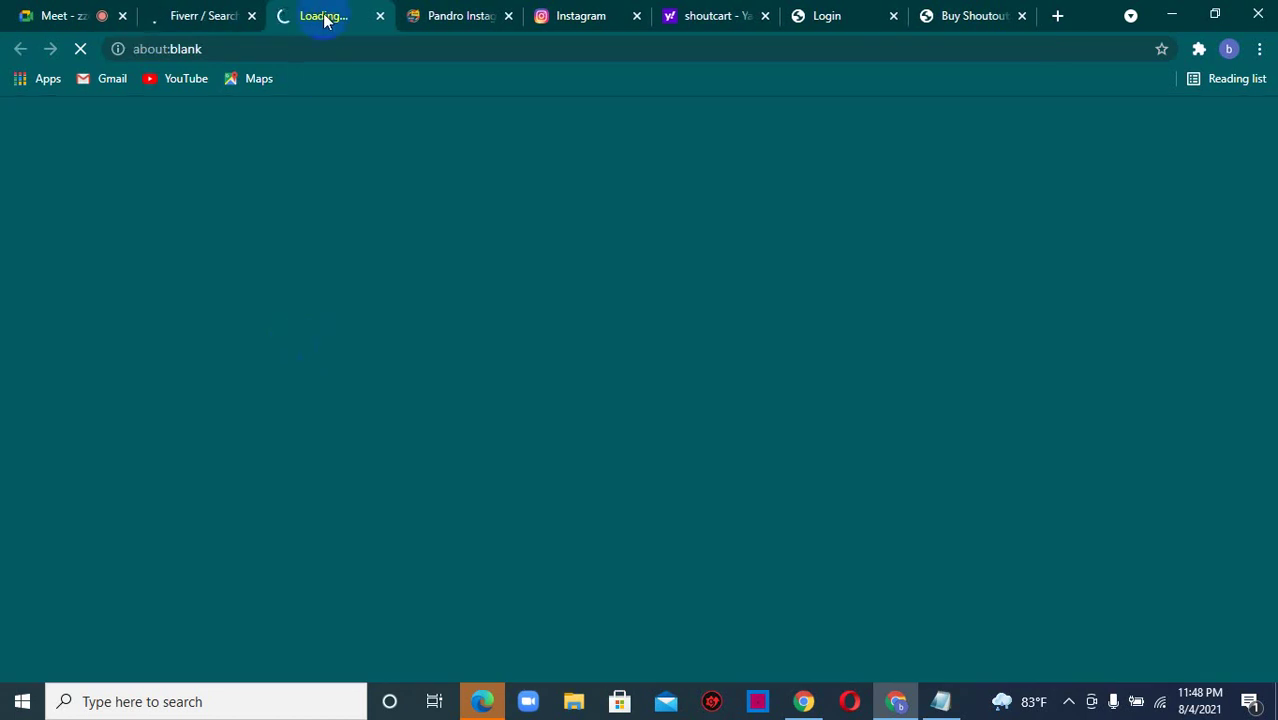
{"action": "left_click", "coordinate": [205, 15]}
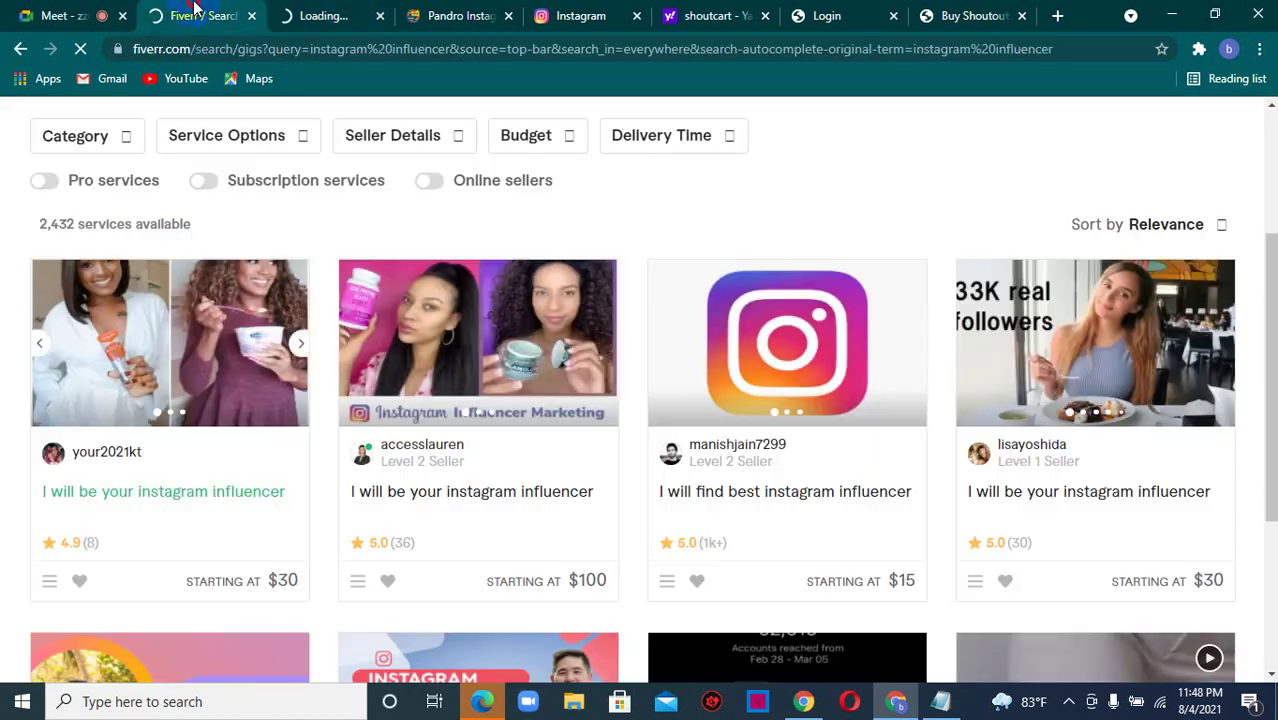
{"action": "left_click", "coordinate": [381, 17]}
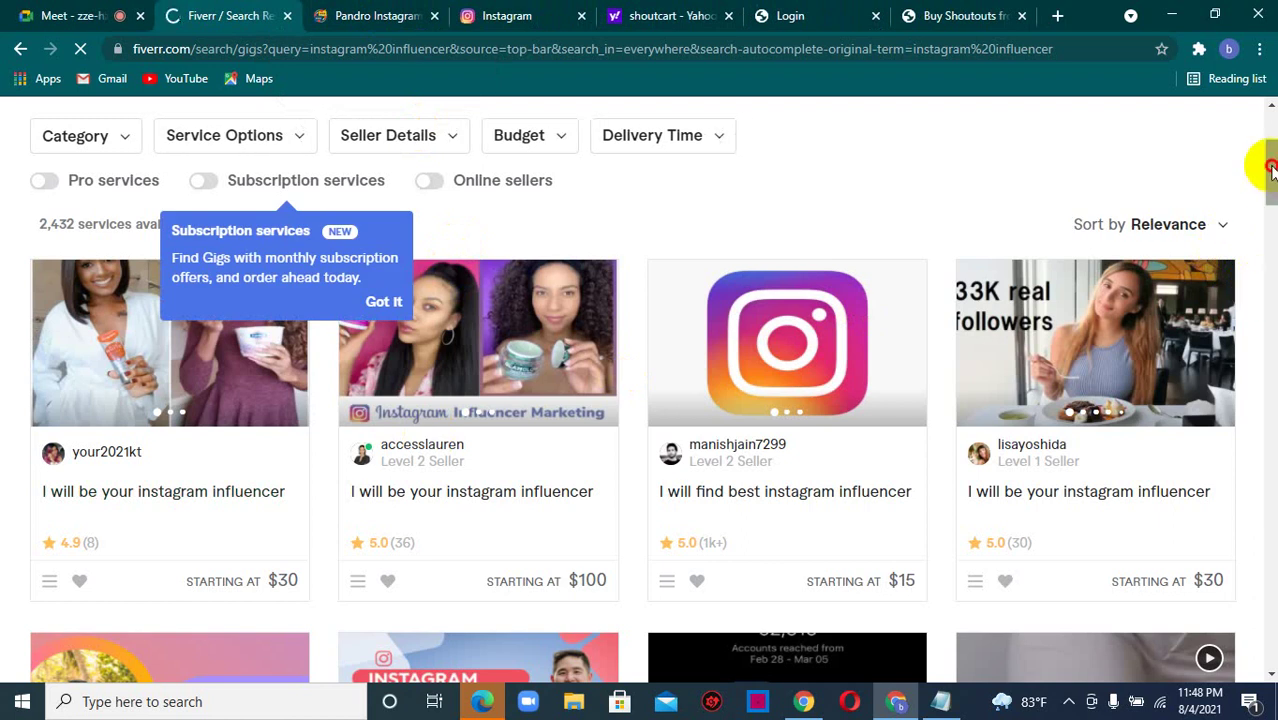
{"action": "left_click_drag", "start_coordinate": [1270, 168], "coordinate": [1270, 222]}
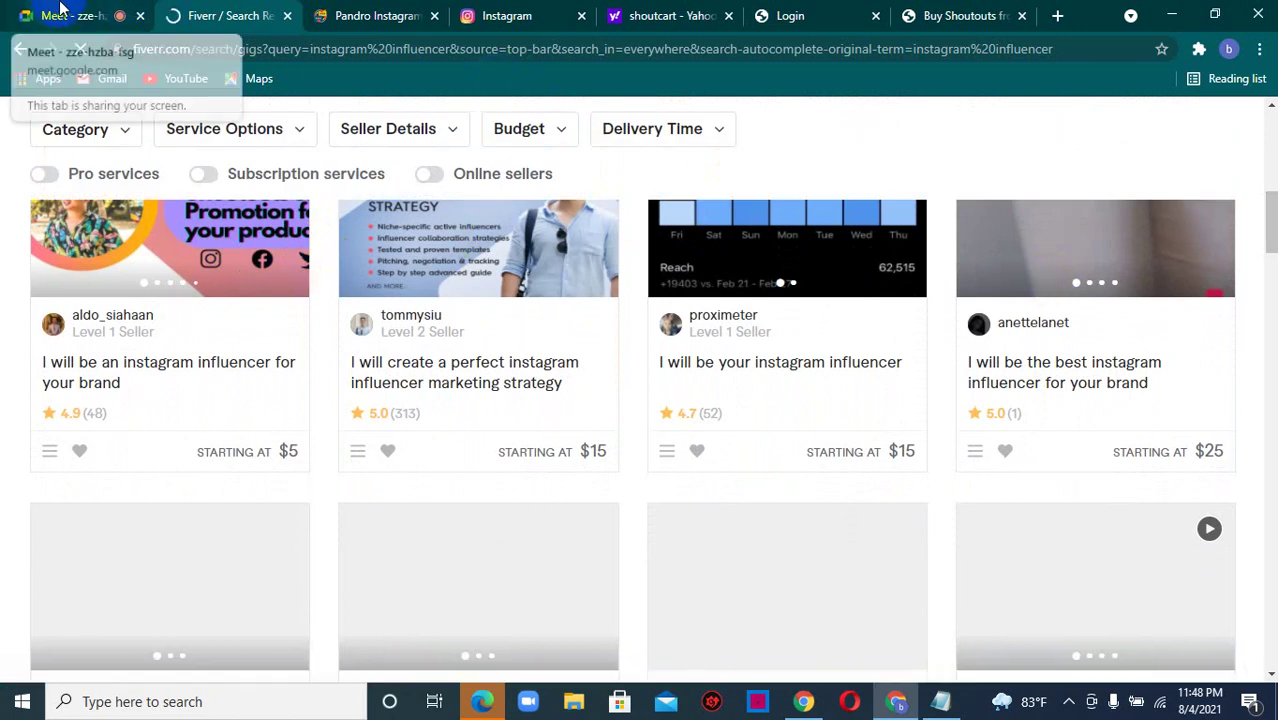
- Glance at the Meet screen-share, then return to the nature influencer's Shoutcart profile
{"action": "left_click", "coordinate": [70, 15]}
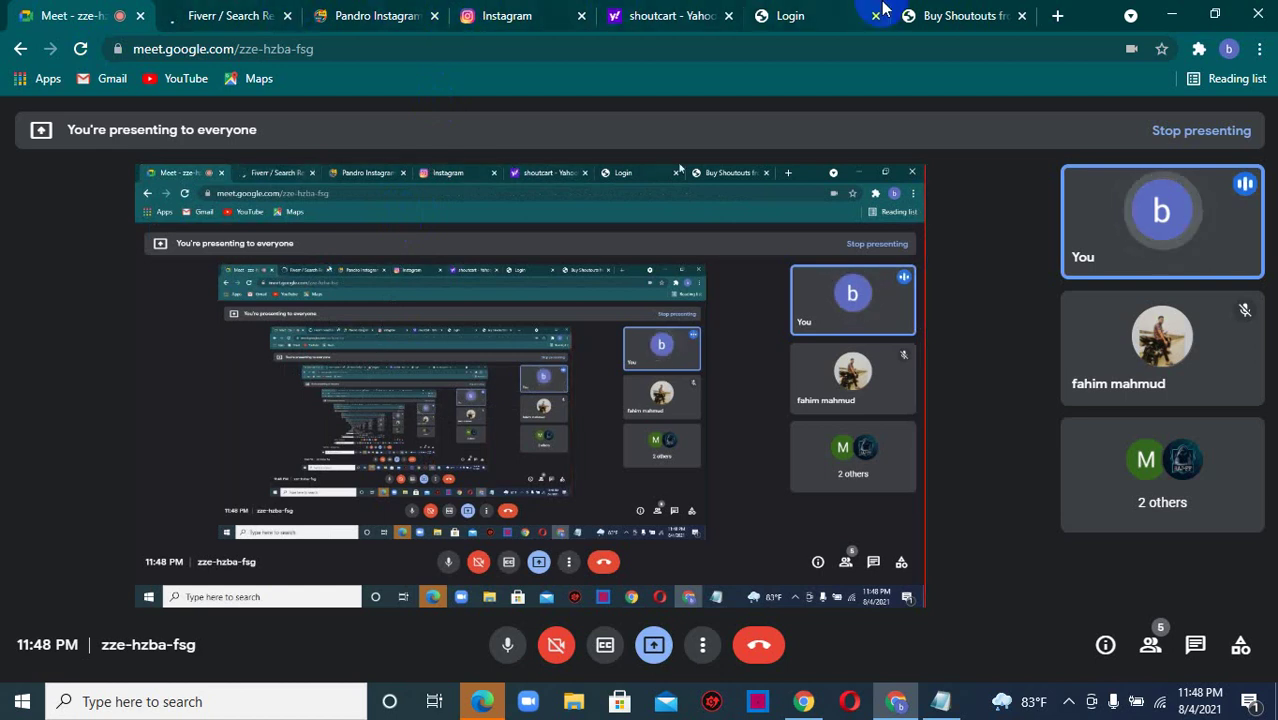
{"action": "left_click", "coordinate": [970, 12]}
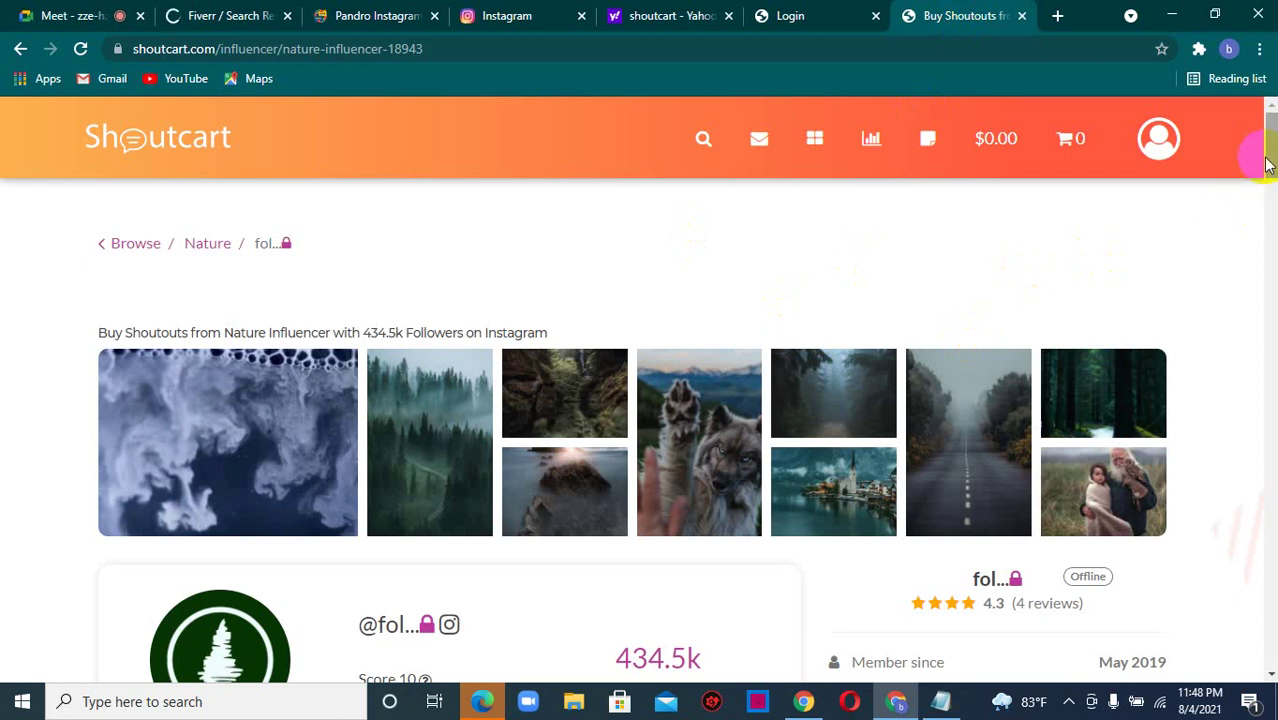
- Scroll through the 434.5k-follower nature influencer's Shoutcart listing, then go back to the Meet presentation
{"action": "left_click_drag", "start_coordinate": [1270, 160], "coordinate": [1270, 158]}
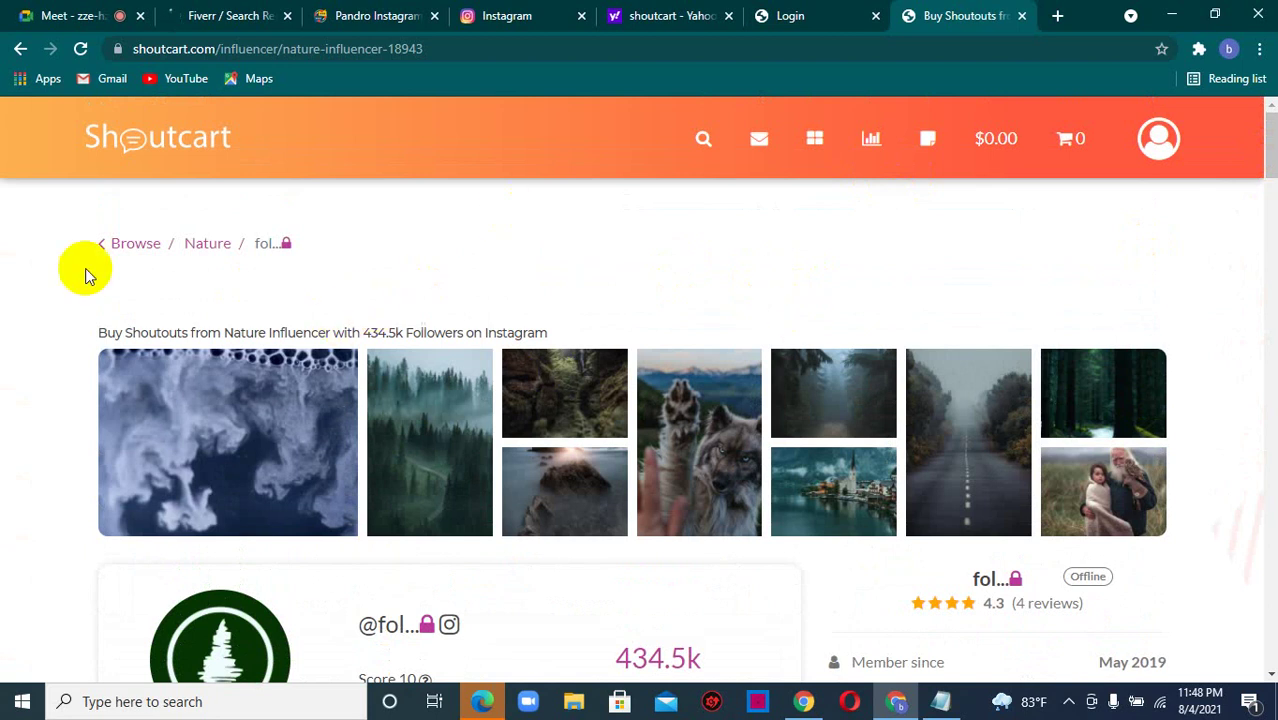
{"action": "left_click", "coordinate": [5, 8]}
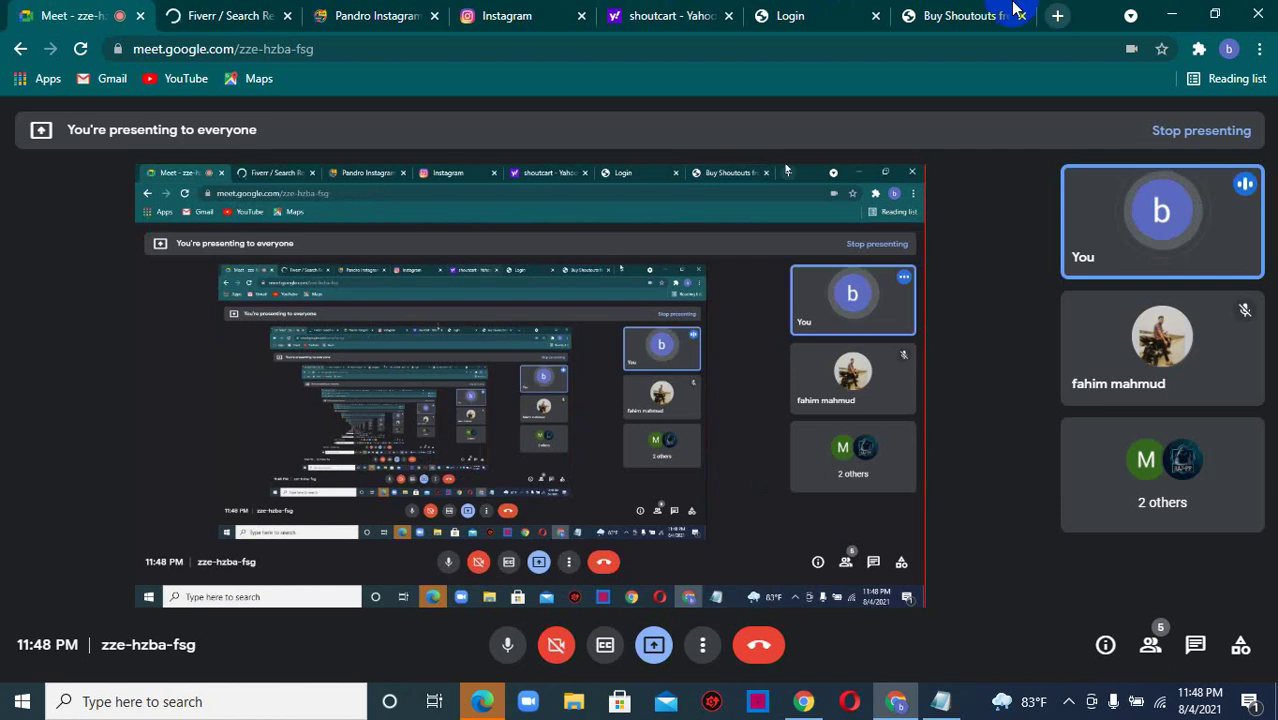
{"action": "left_click", "coordinate": [980, 12]}
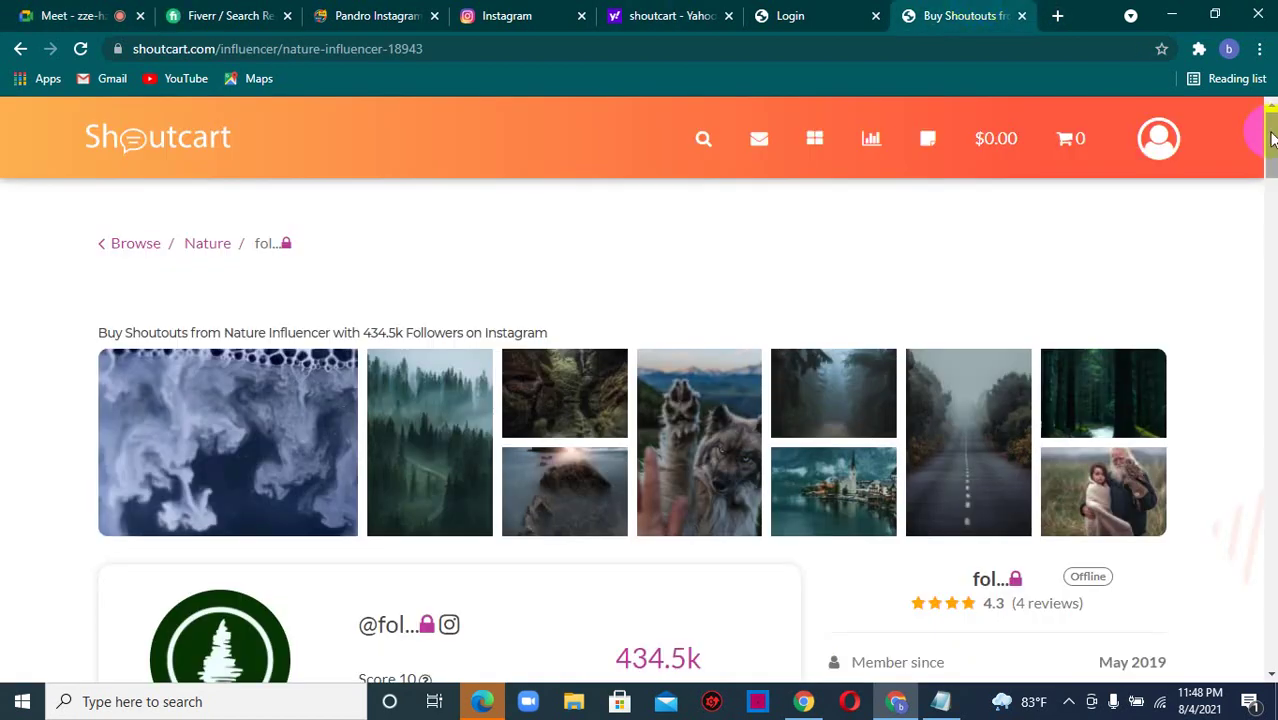
{"action": "left_click_drag", "start_coordinate": [1272, 138], "coordinate": [1272, 138]}
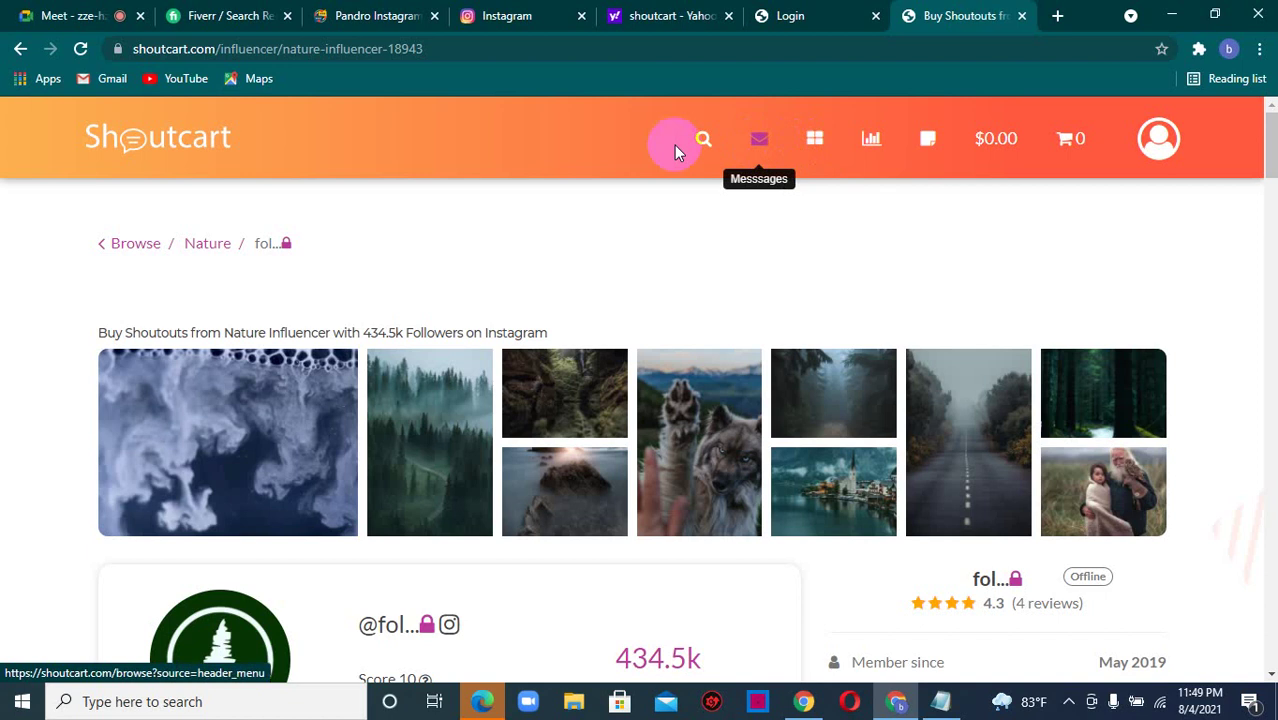
{"action": "left_click_drag", "start_coordinate": [1264, 143], "coordinate": [1266, 125]}
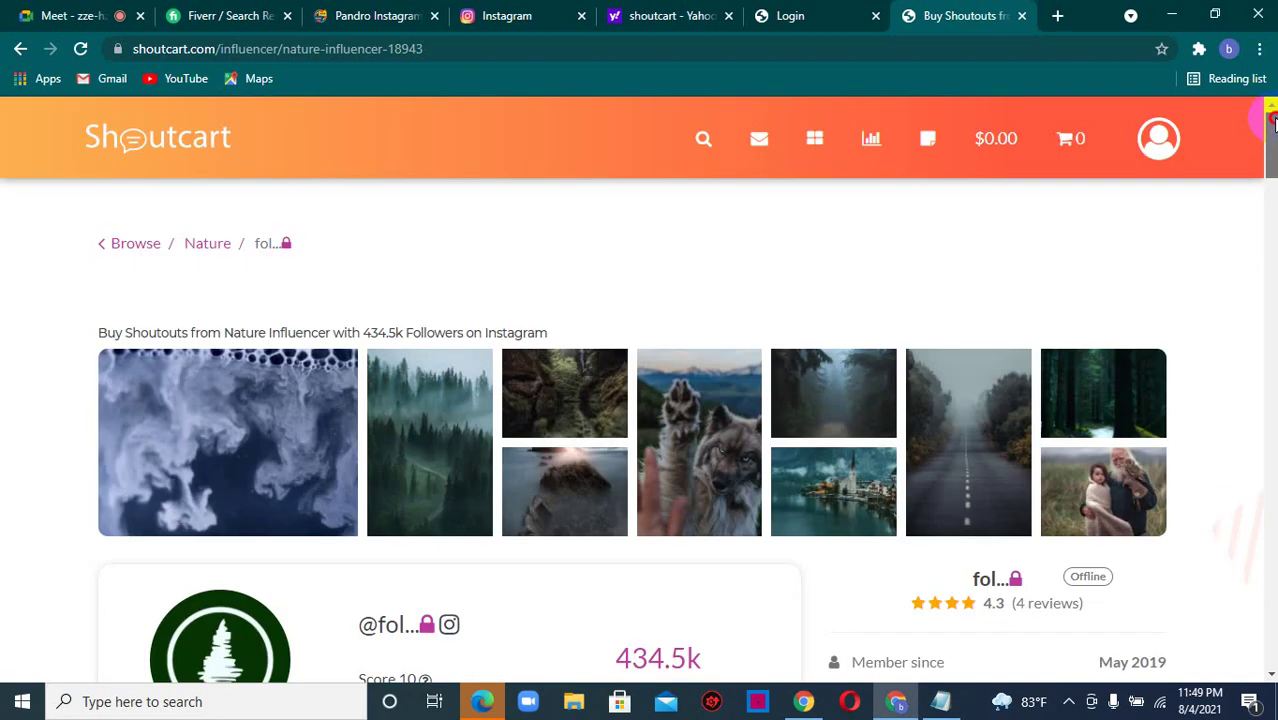
{"action": "left_click", "coordinate": [118, 9]}
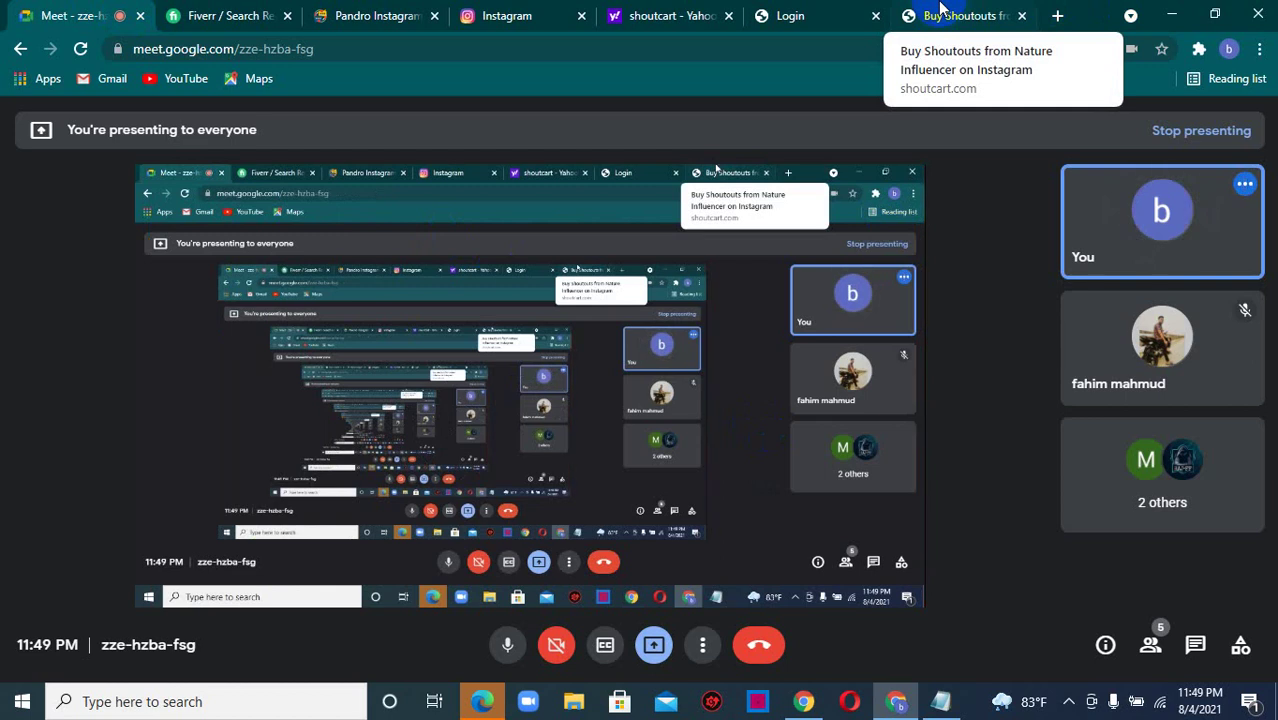
- Bring Notepad forward and add blank lines below the Instagram gig-creation note
{"action": "mouse_move", "coordinate": [932, 688]}
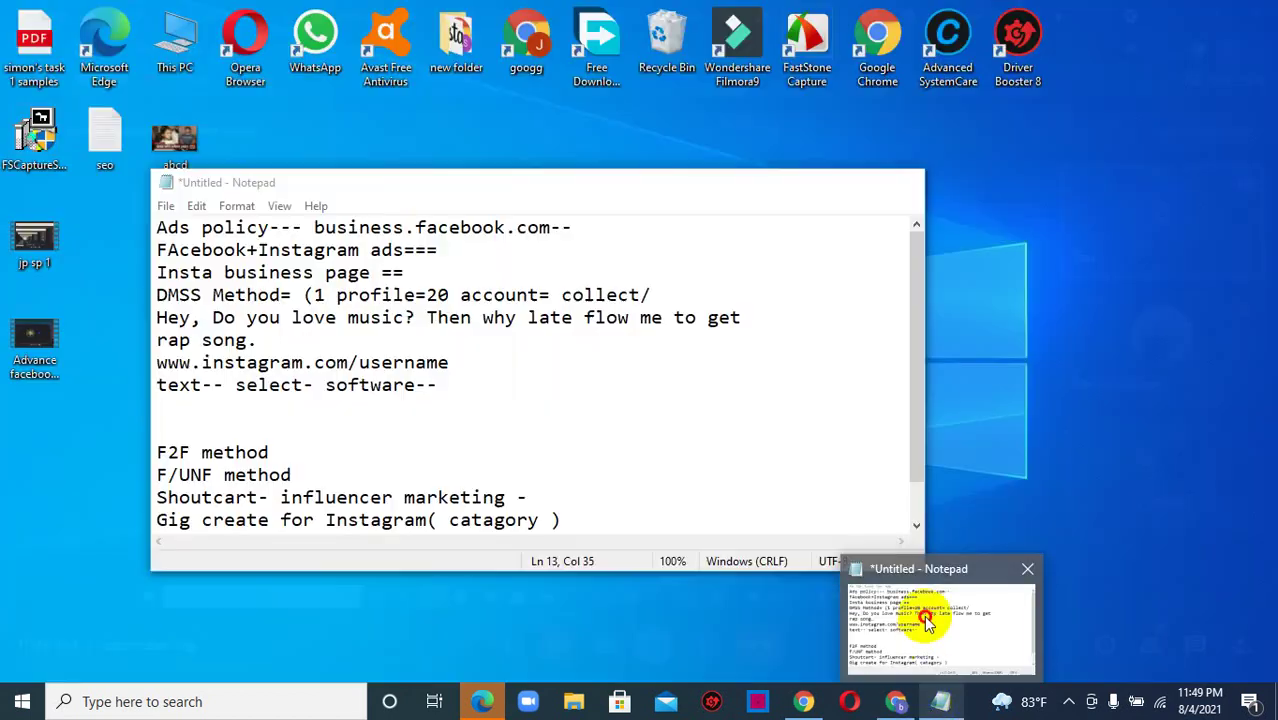
{"action": "left_click", "coordinate": [918, 605]}
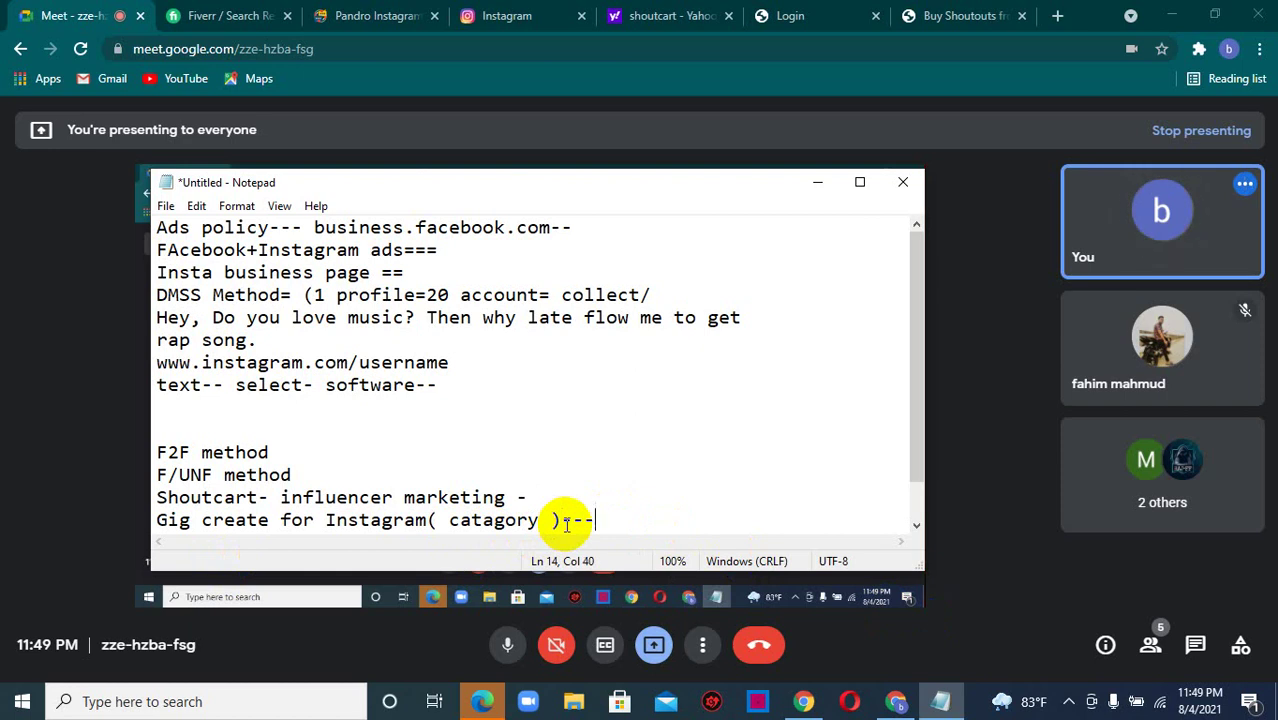
{"action": "key", "text": "Return"}
{"action": "key", "text": "Return"}
{"action": "key", "text": "Return"}
{"action": "key", "text": "Return"}
{"action": "key", "text": "Return"}
{"action": "key", "text": "Return"}
{"action": "key", "text": "Return"}
{"action": "key", "text": "Return"}
{"action": "key", "text": "Return"}
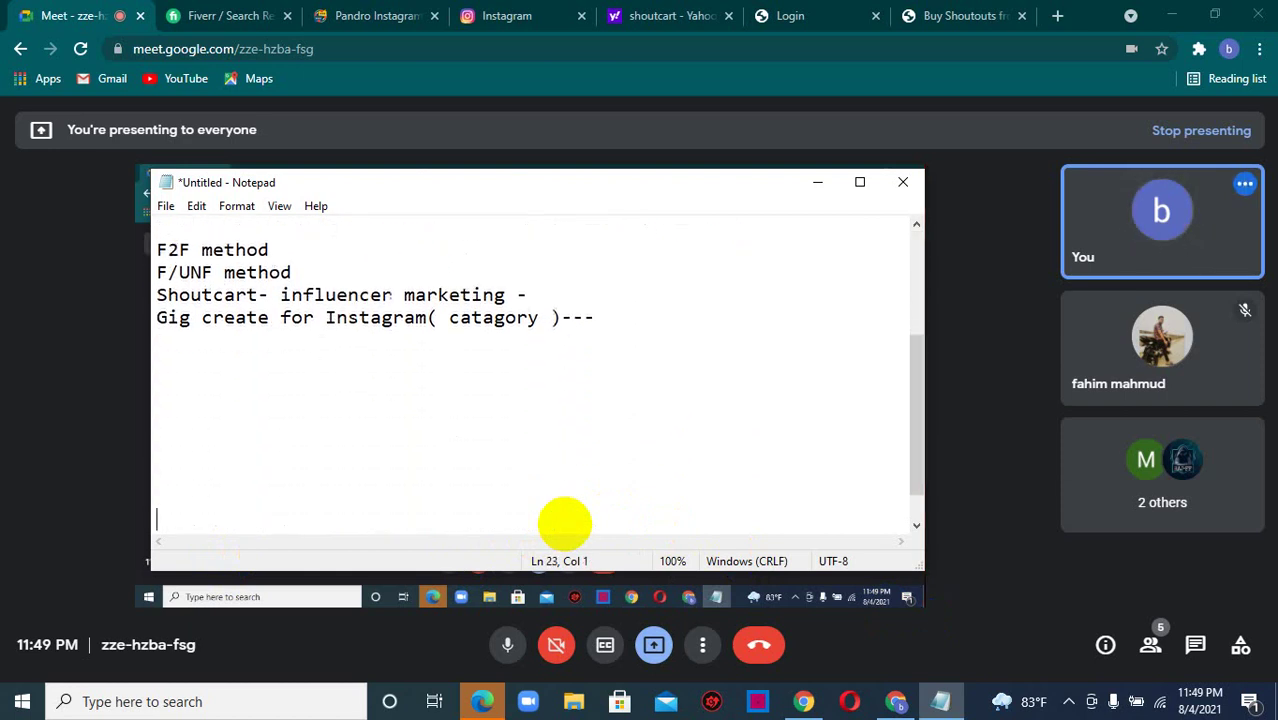
{"action": "key", "text": "Return"}
{"action": "key", "text": "Return"}
{"action": "key", "text": "Return"}
{"action": "key", "text": "Return"}
{"action": "key", "text": "Return"}
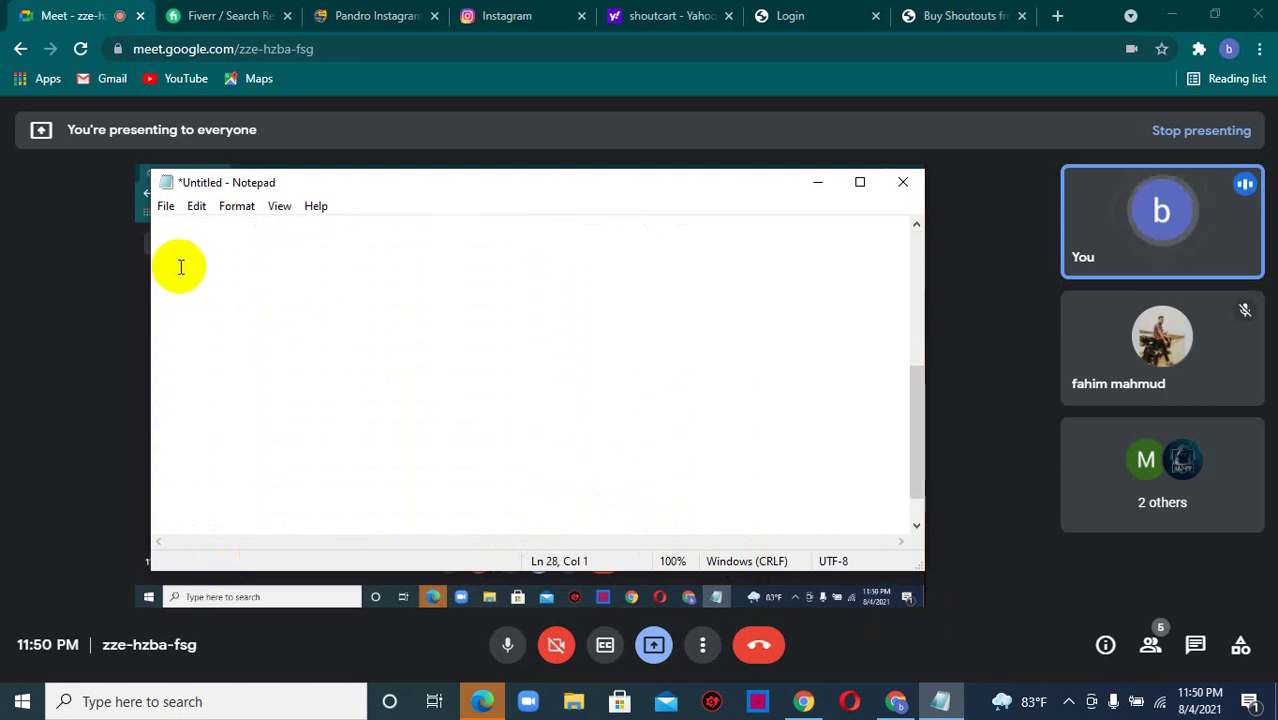
{"action": "left_click", "coordinate": [178, 267]}
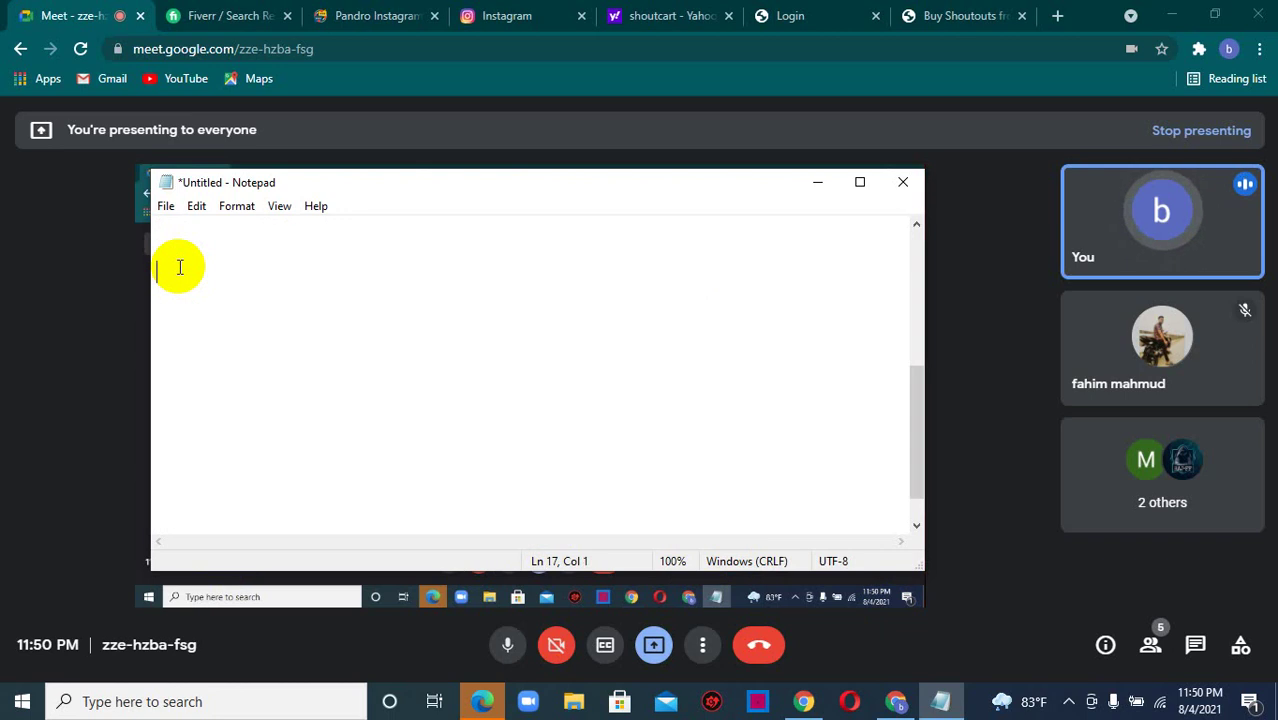
- Close the Pandro DM, Instagram, Yahoo, Shoutcart login and influencer listing tabs, keeping Meet and Fiverr
{"action": "left_click", "coordinate": [481, 10]}
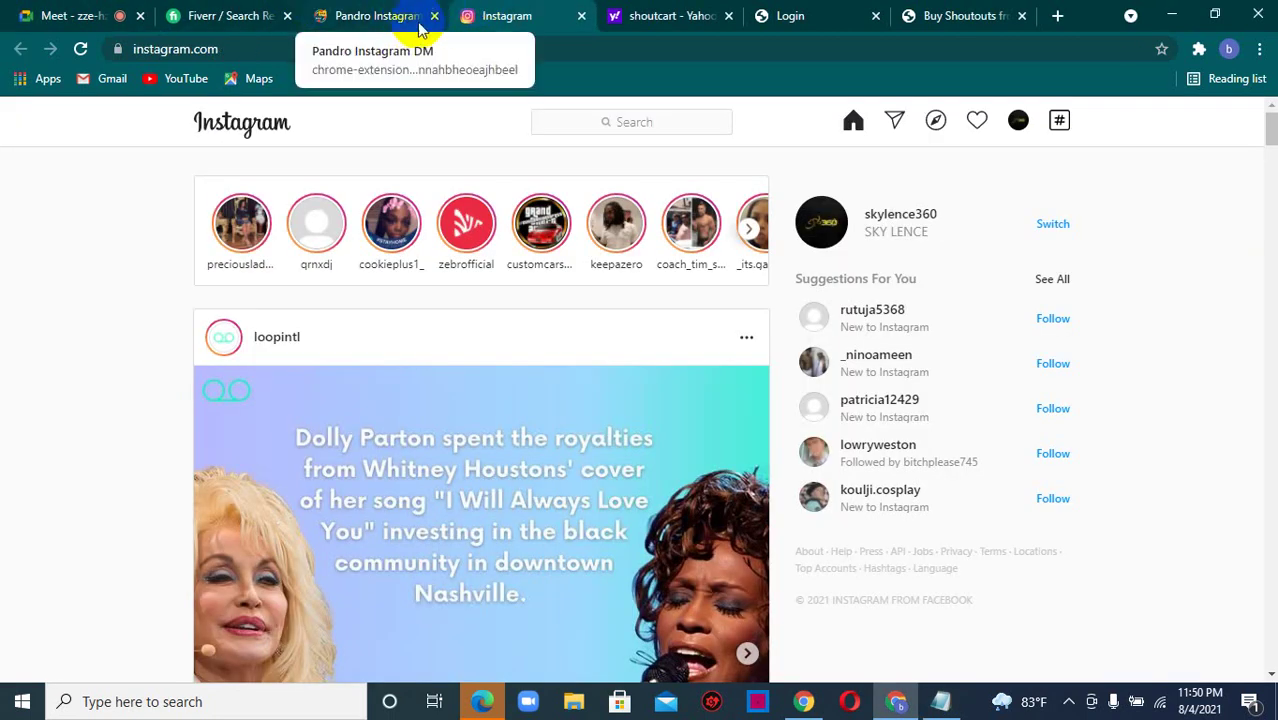
{"action": "left_click", "coordinate": [435, 17]}
{"action": "left_click", "coordinate": [435, 17]}
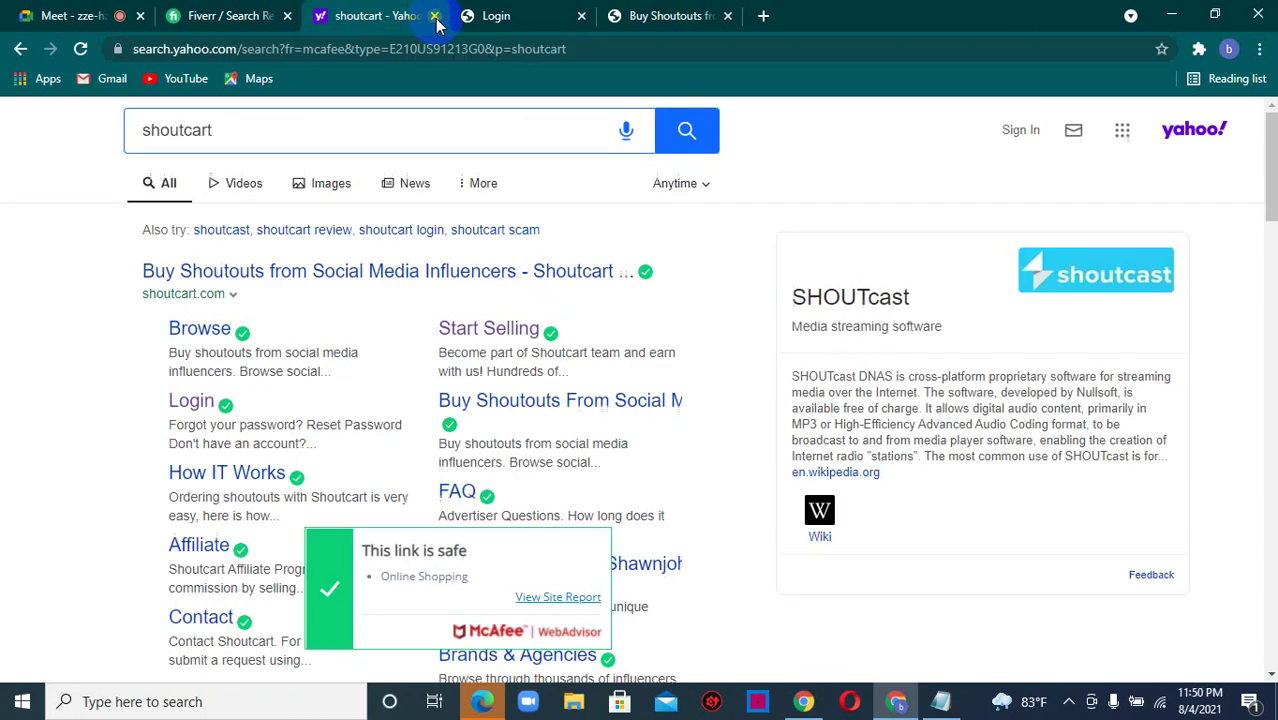
{"action": "left_click", "coordinate": [435, 17]}
{"action": "left_click", "coordinate": [435, 17]}
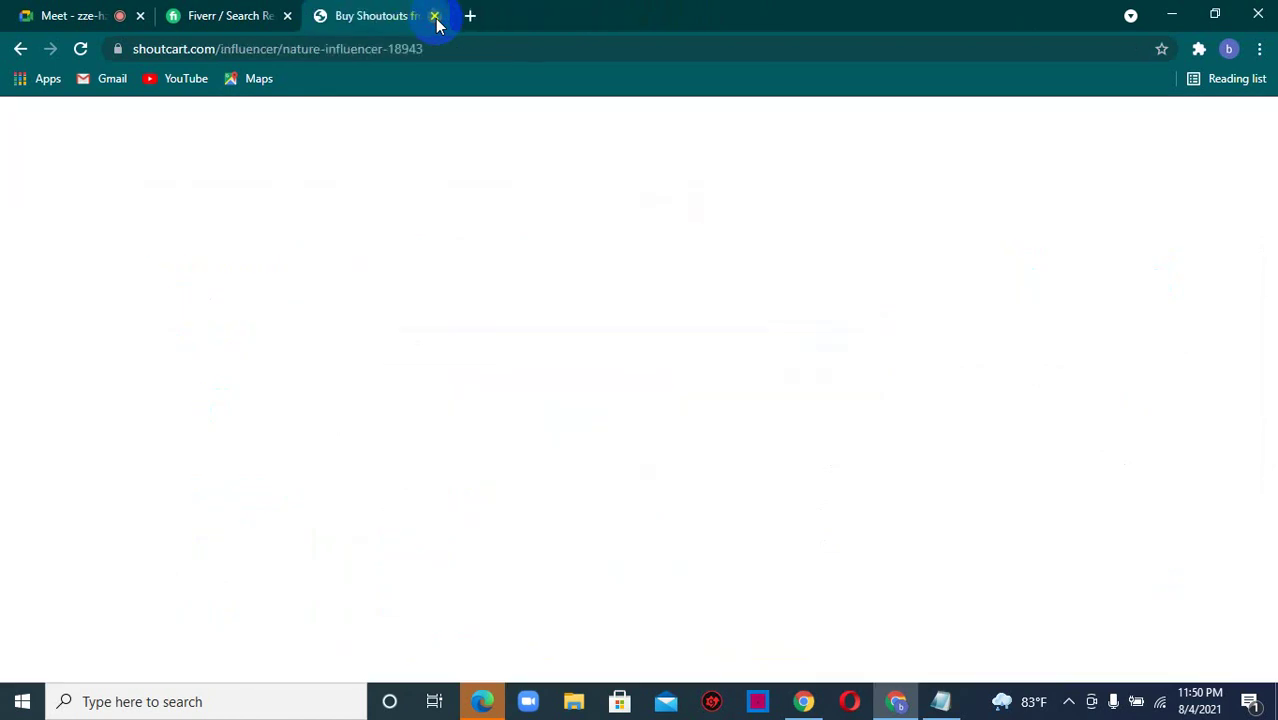
{"action": "left_click", "coordinate": [435, 17]}
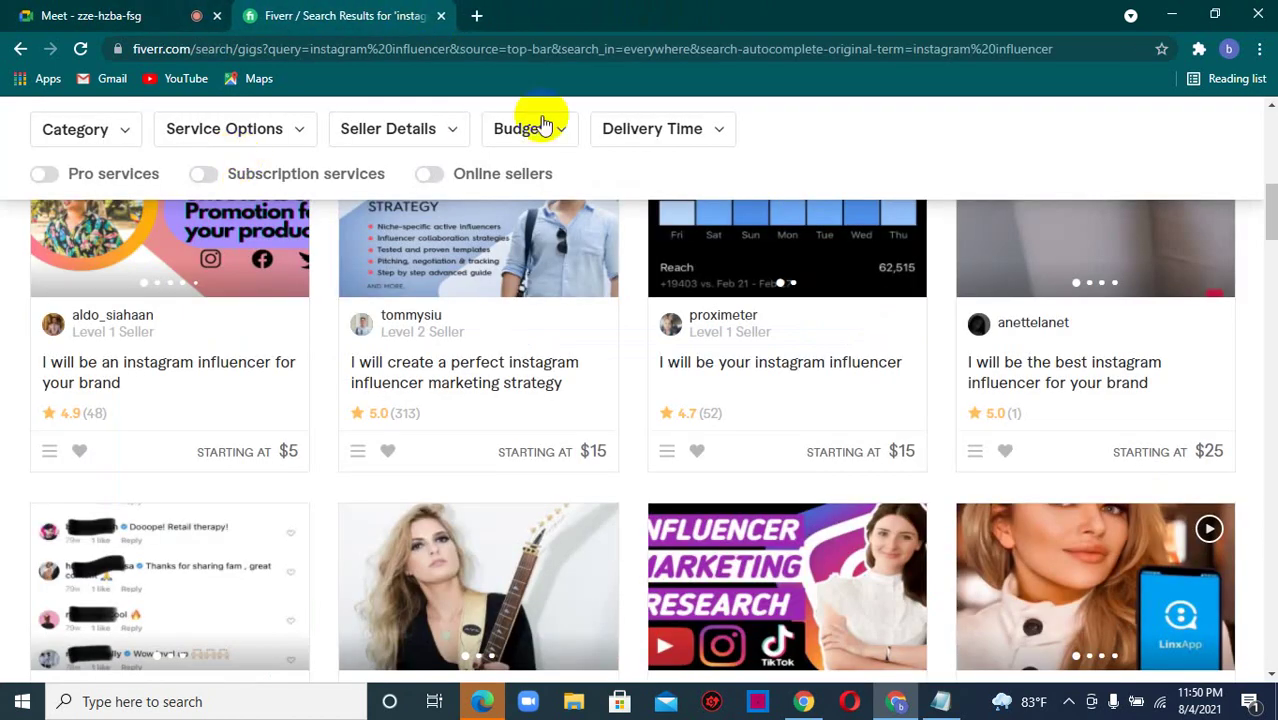
{"action": "left_click_drag", "start_coordinate": [1270, 205], "coordinate": [1271, 140]}
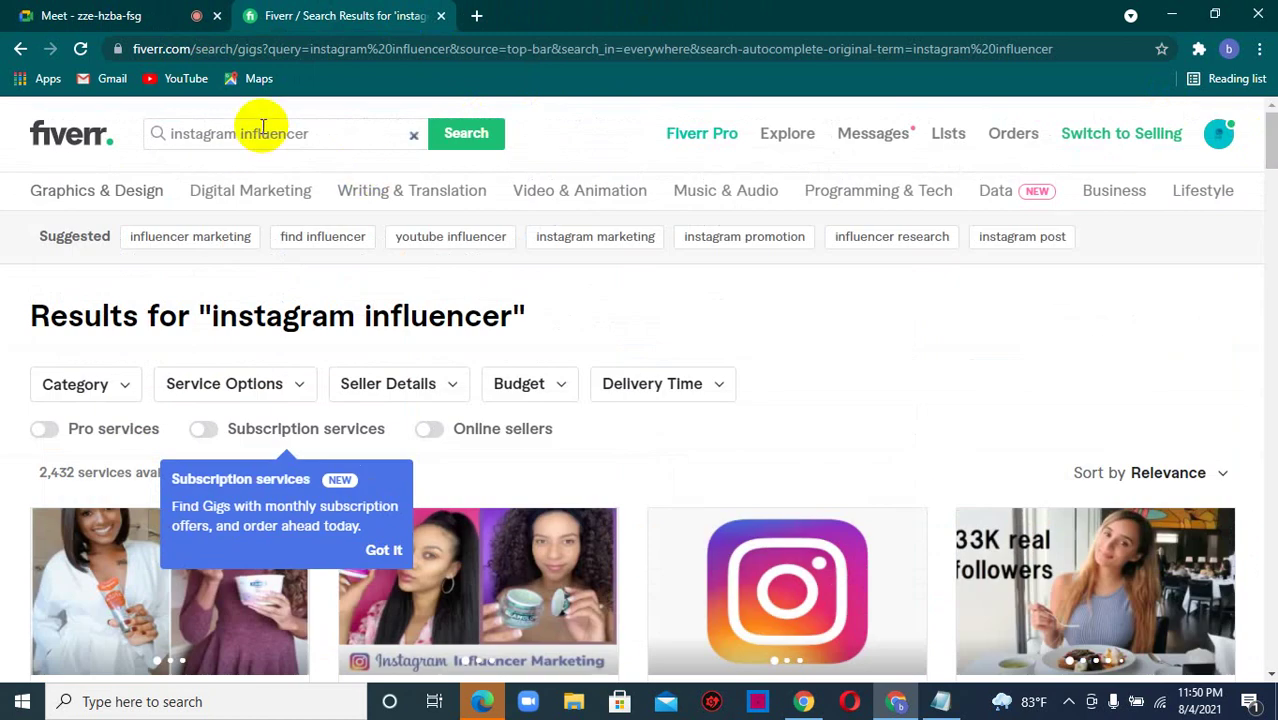
- Shorten the Fiverr search from 'instagram influencer' to 'instagram', run it, and return to Meet
{"action": "left_click", "coordinate": [265, 133]}
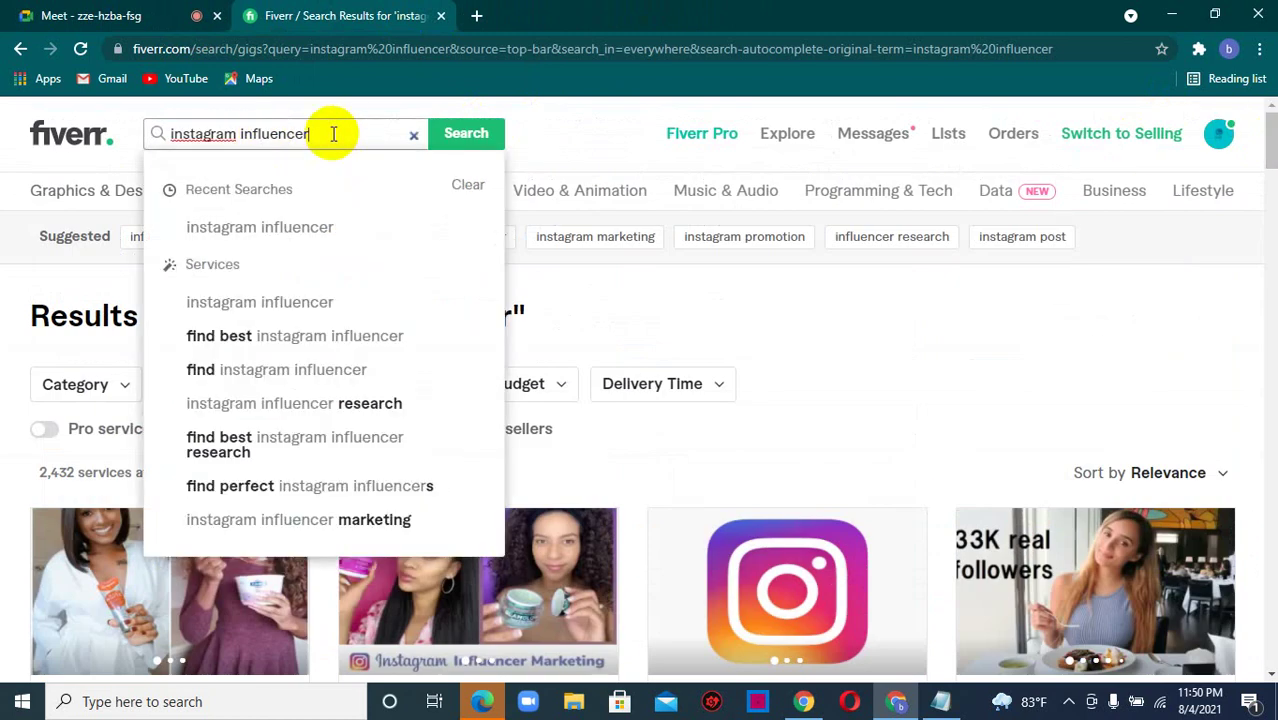
{"action": "key", "text": "BackSpace"}
{"action": "key", "text": "BackSpace"}
{"action": "key", "text": "BackSpace"}
{"action": "key", "text": "BackSpace"}
{"action": "key", "text": "BackSpace"}
{"action": "key", "text": "BackSpace"}
{"action": "key", "text": "BackSpace"}
{"action": "key", "text": "BackSpace"}
{"action": "key", "text": "BackSpace"}
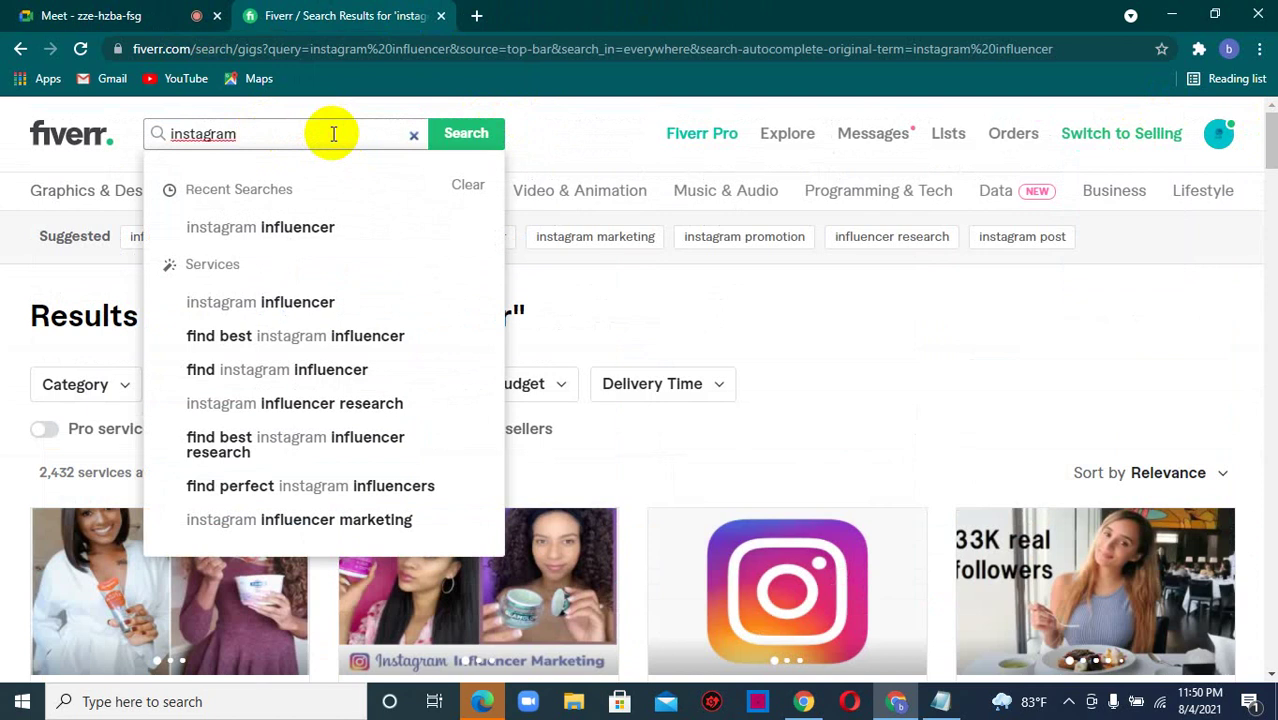
{"action": "key", "text": "Return"}
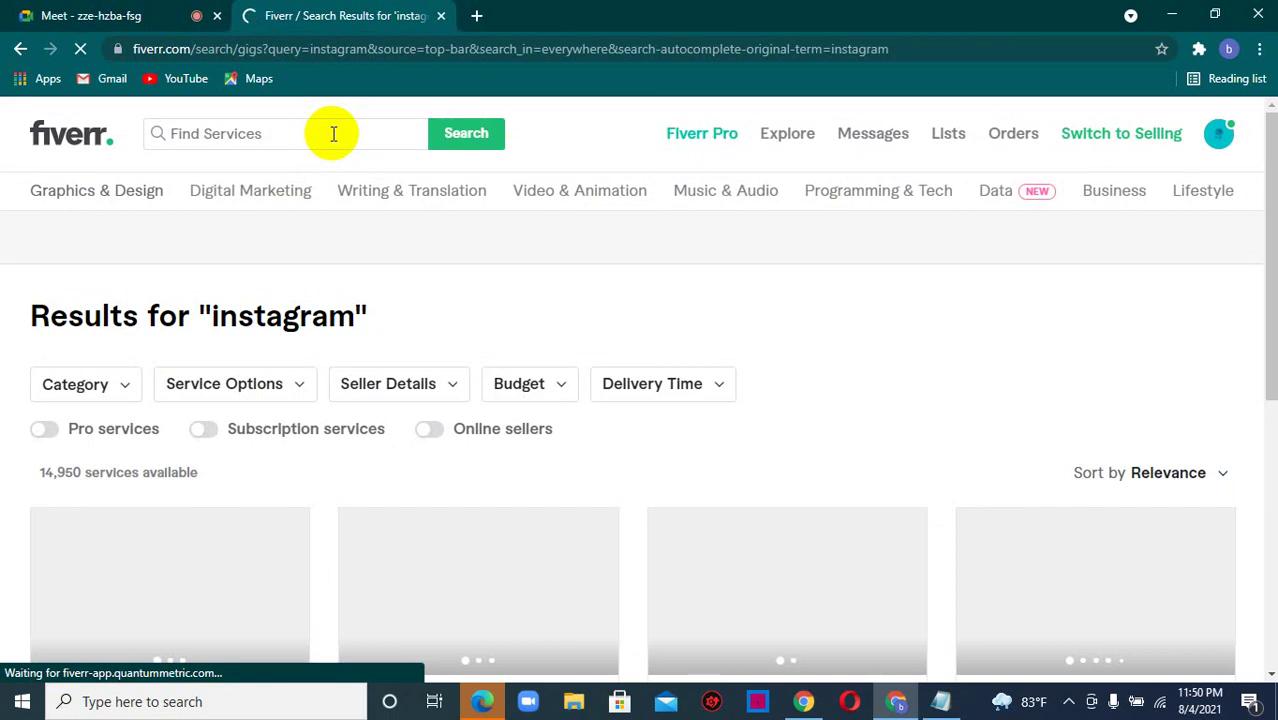
{"action": "left_click", "coordinate": [30, 12]}
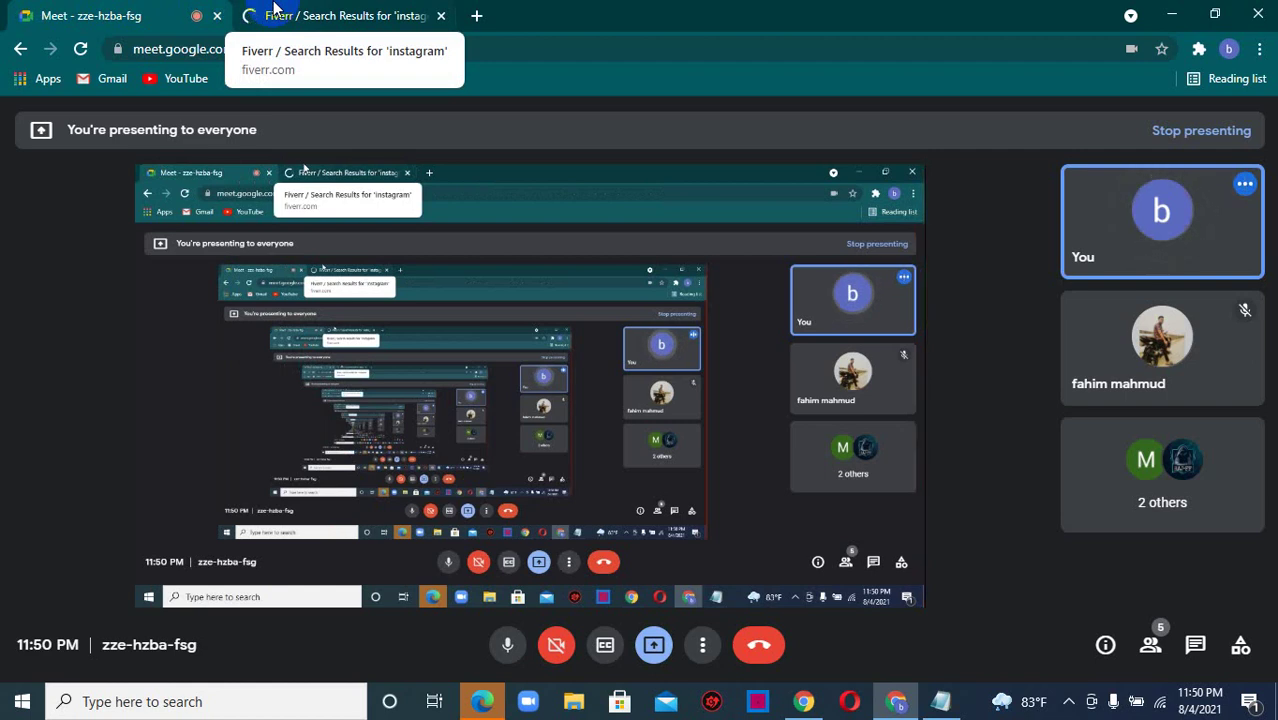
- Alternate between Meet and Fiverr, ending on the 'instagram' results showing 14,950 services
{"action": "left_click", "coordinate": [275, 8]}
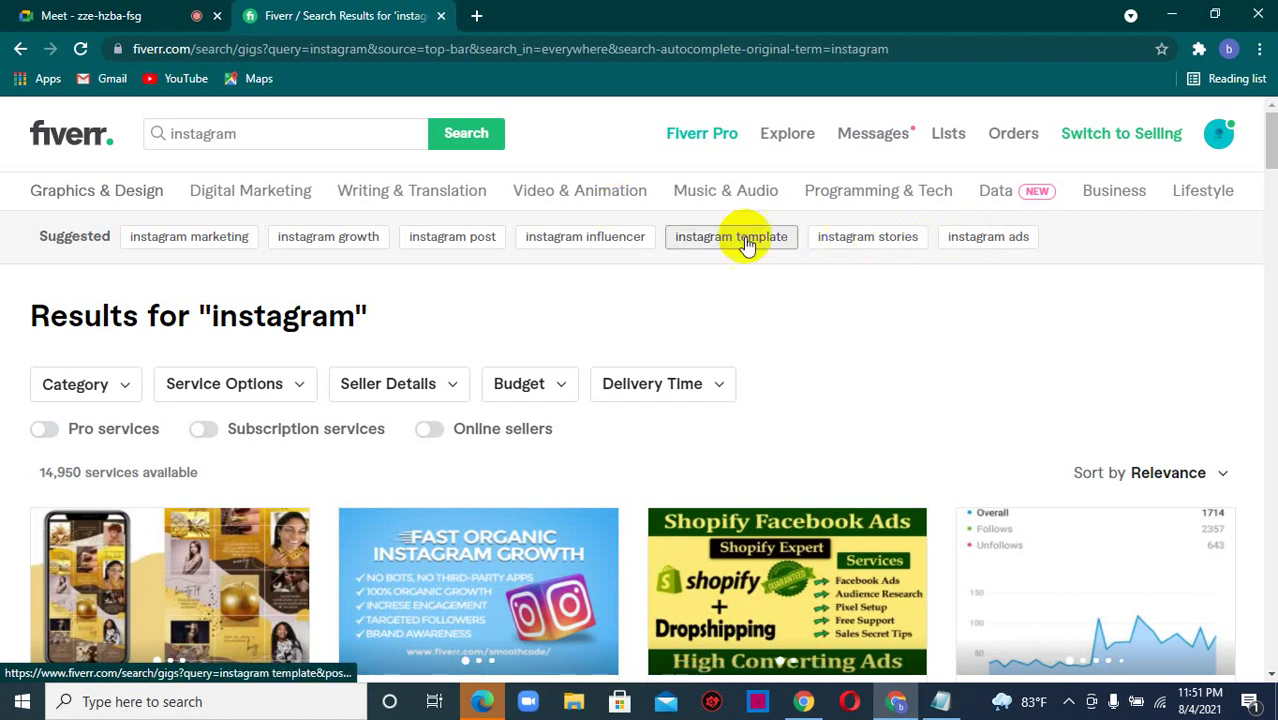
{"action": "left_click", "coordinate": [120, 15]}
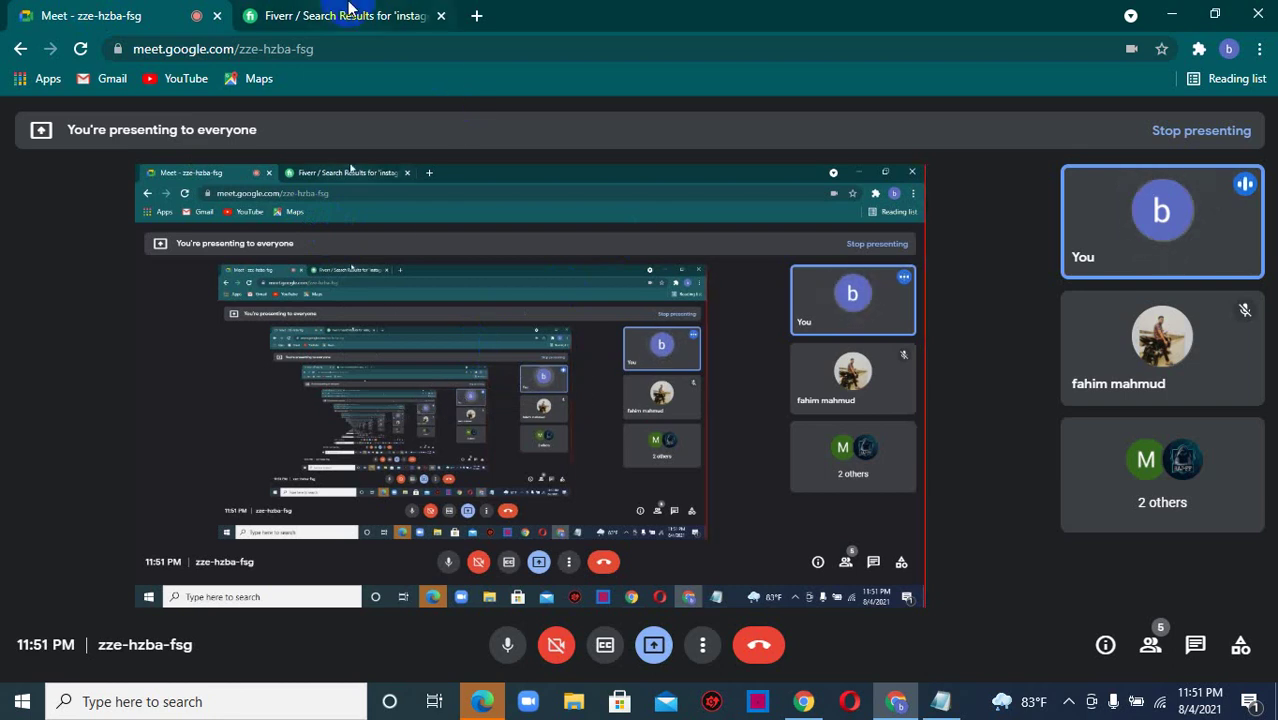
{"action": "left_click", "coordinate": [349, 10]}
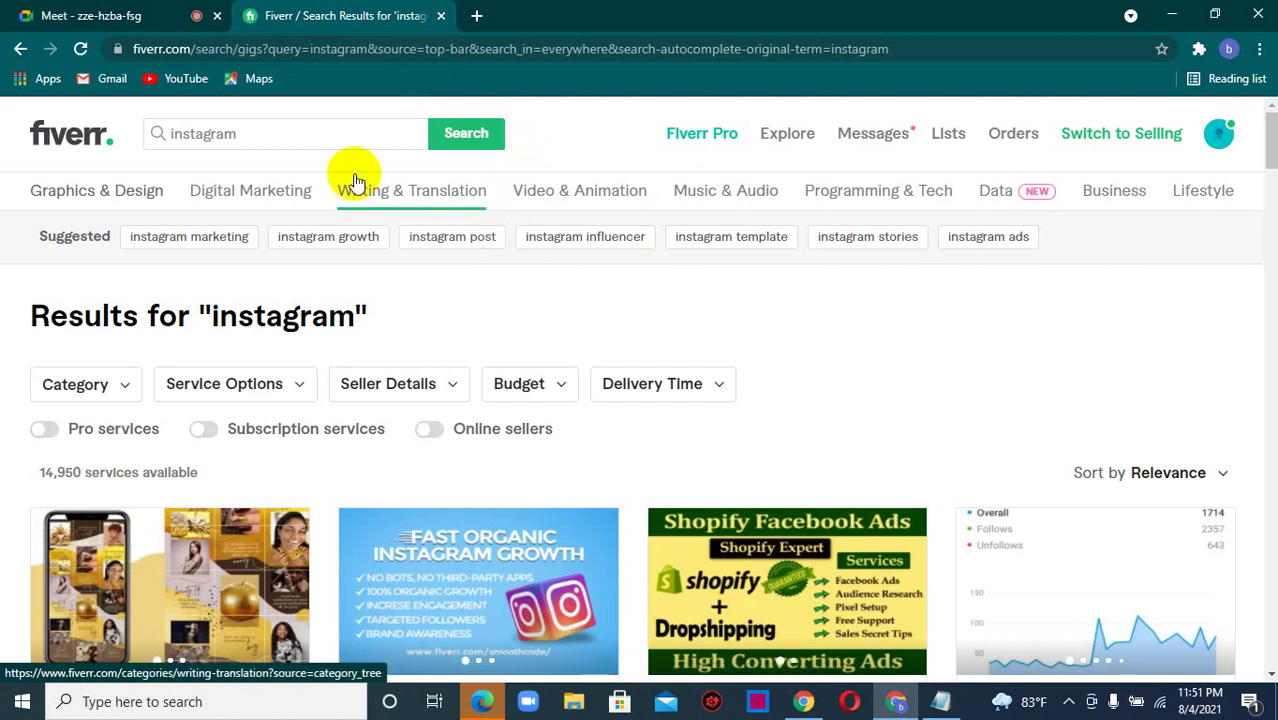
{"action": "left_click", "coordinate": [110, 12]}
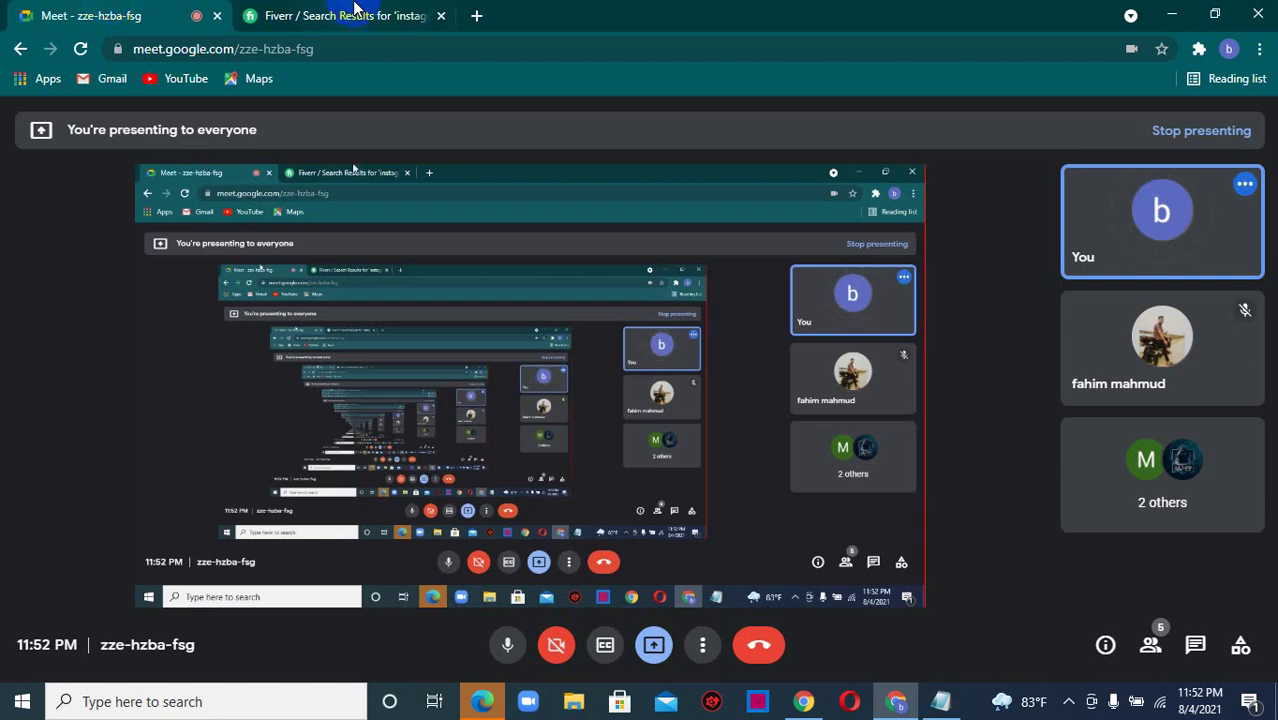
{"action": "left_click", "coordinate": [355, 8]}
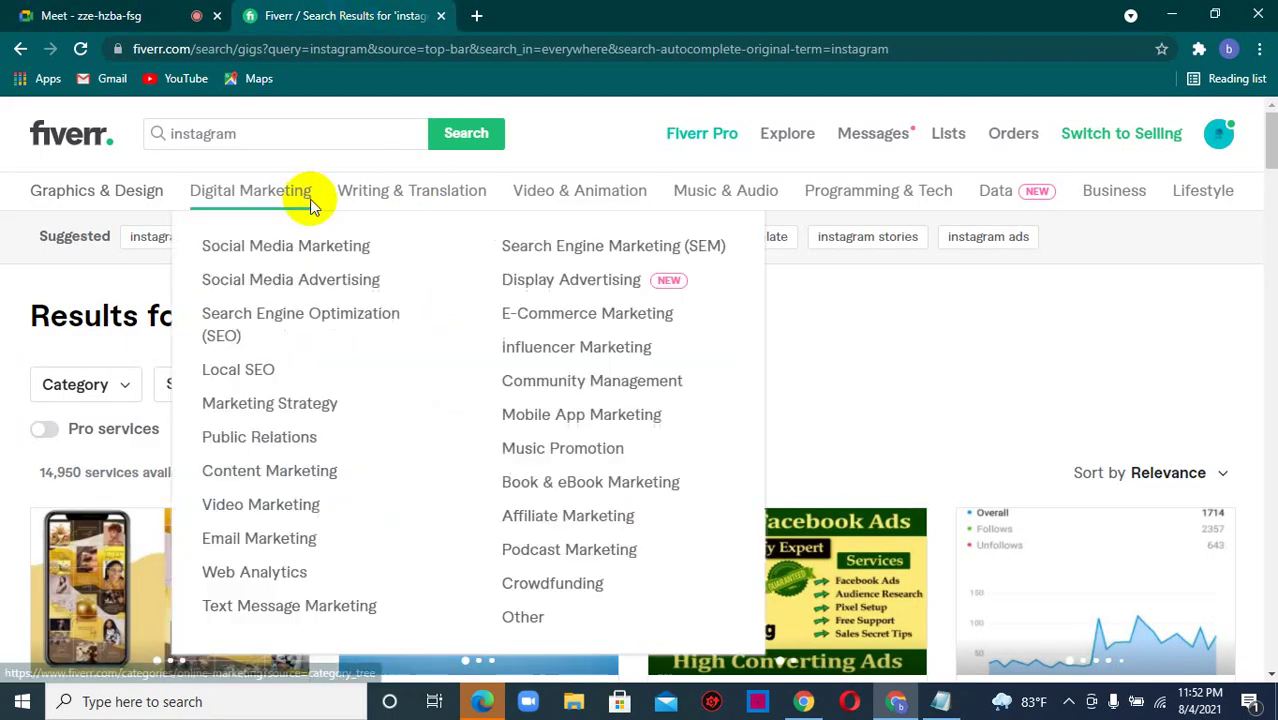
- Browse Fiverr's instagram gigs like social media manager and organic growth offers, then minimize Chrome
{"action": "left_click", "coordinate": [172, 10]}
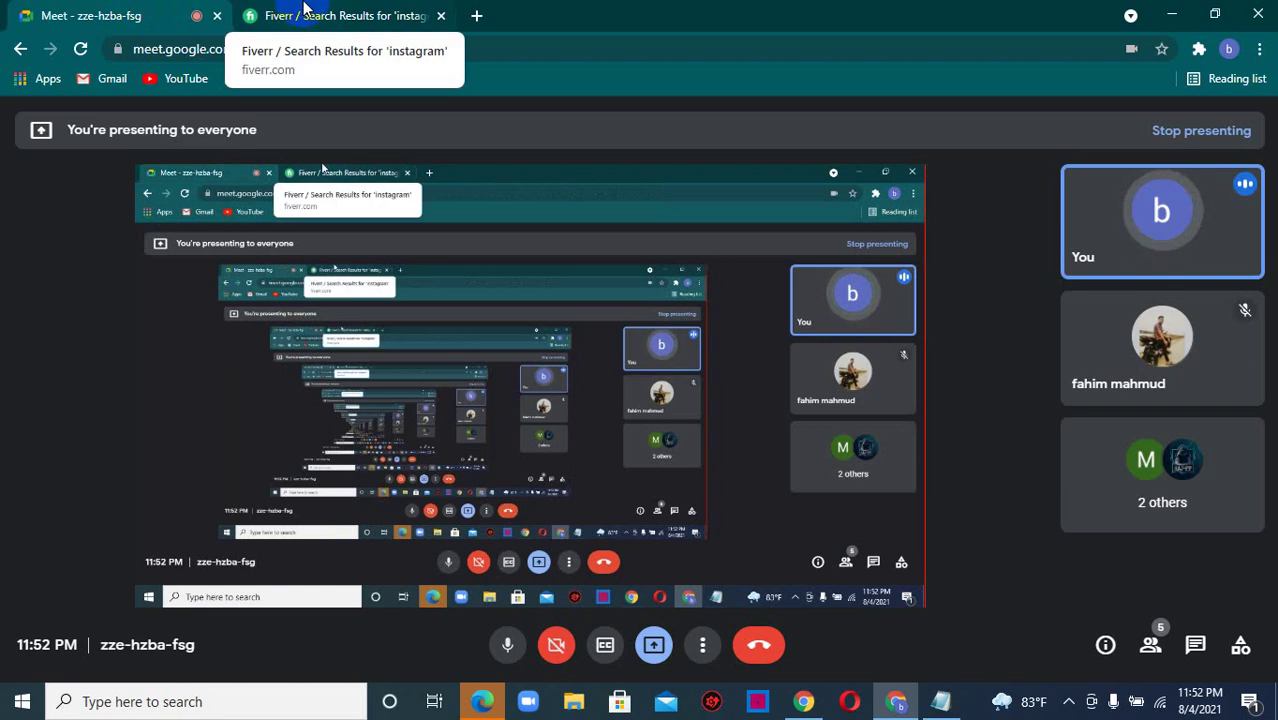
{"action": "left_click", "coordinate": [305, 8]}
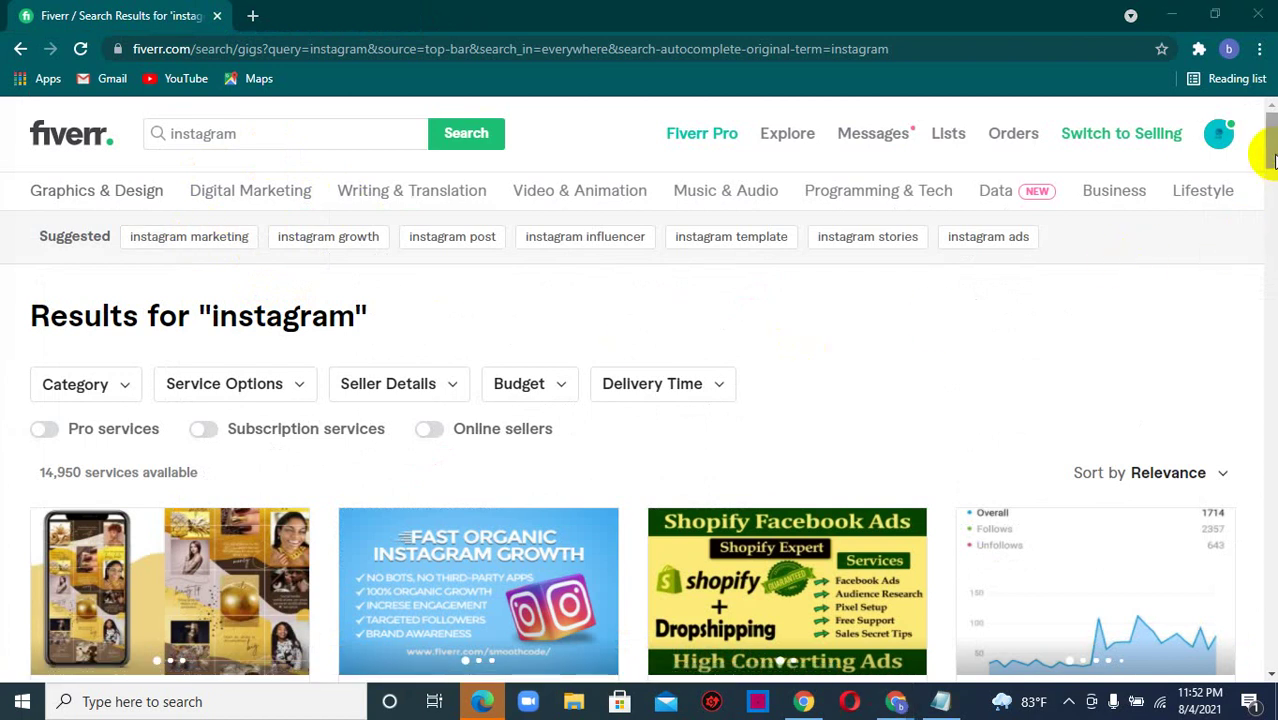
{"action": "left_click_drag", "start_coordinate": [1272, 160], "coordinate": [1266, 198]}
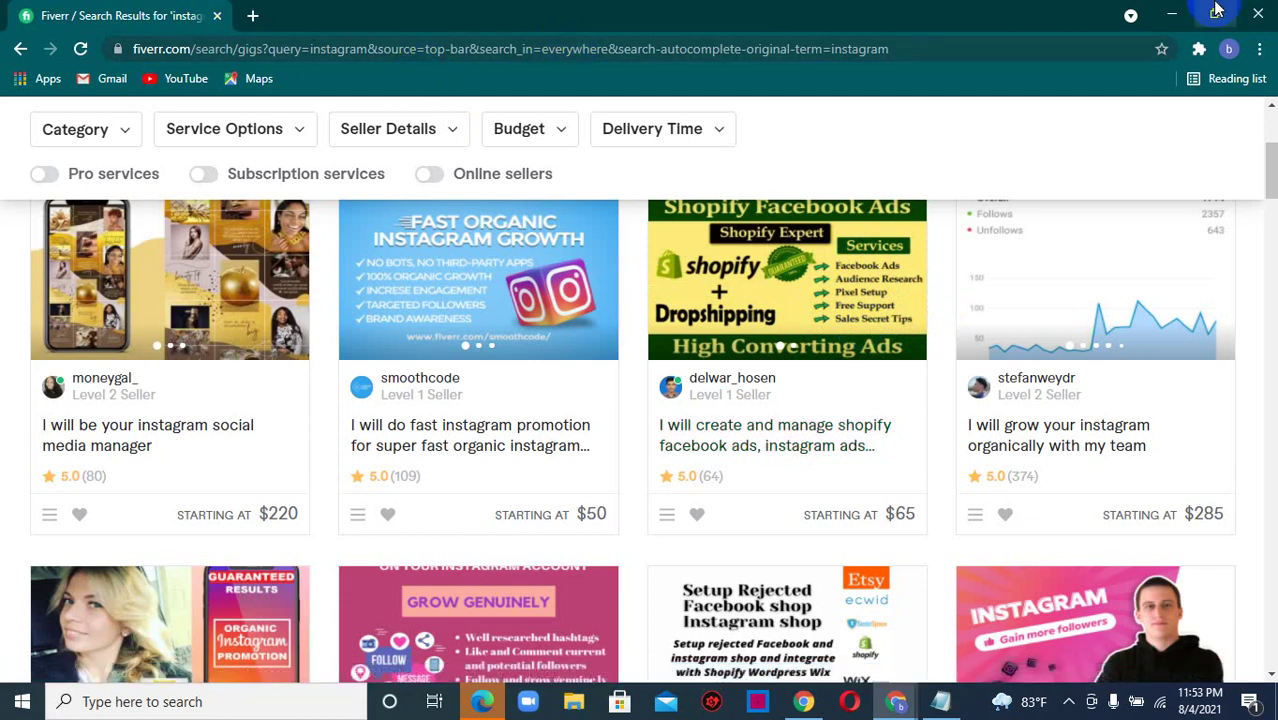
{"action": "left_click", "coordinate": [1170, 13]}
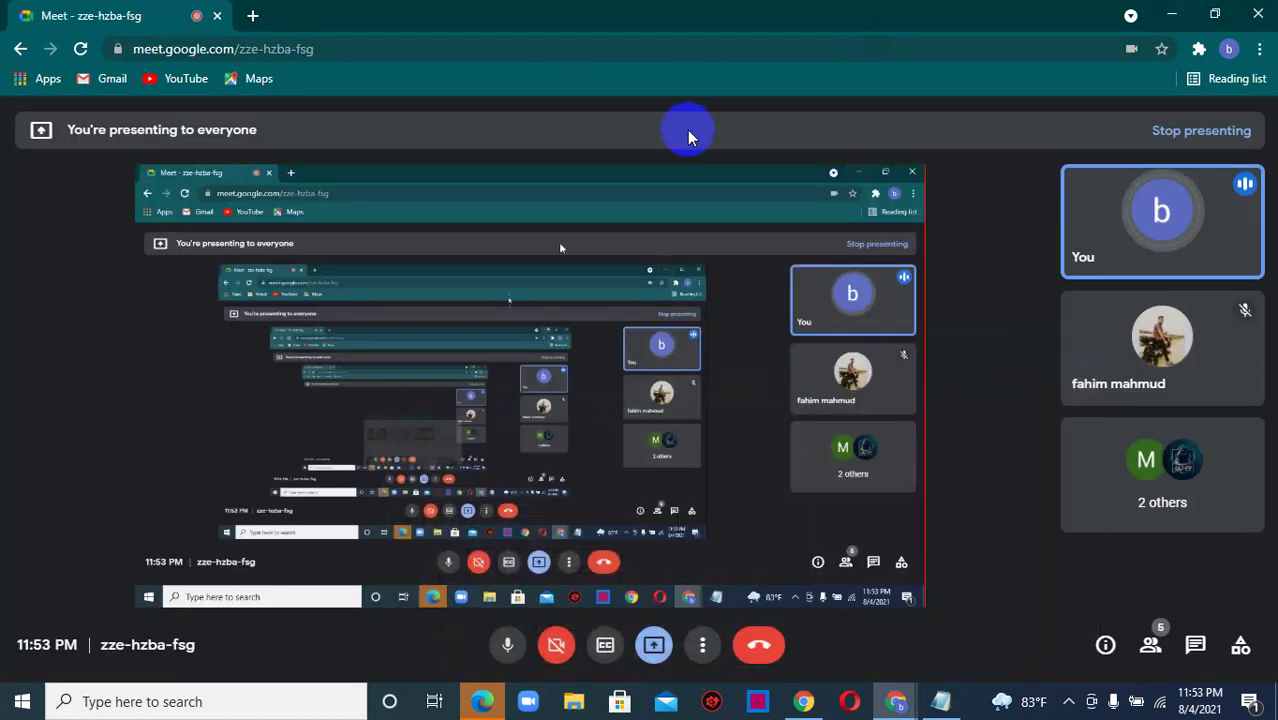
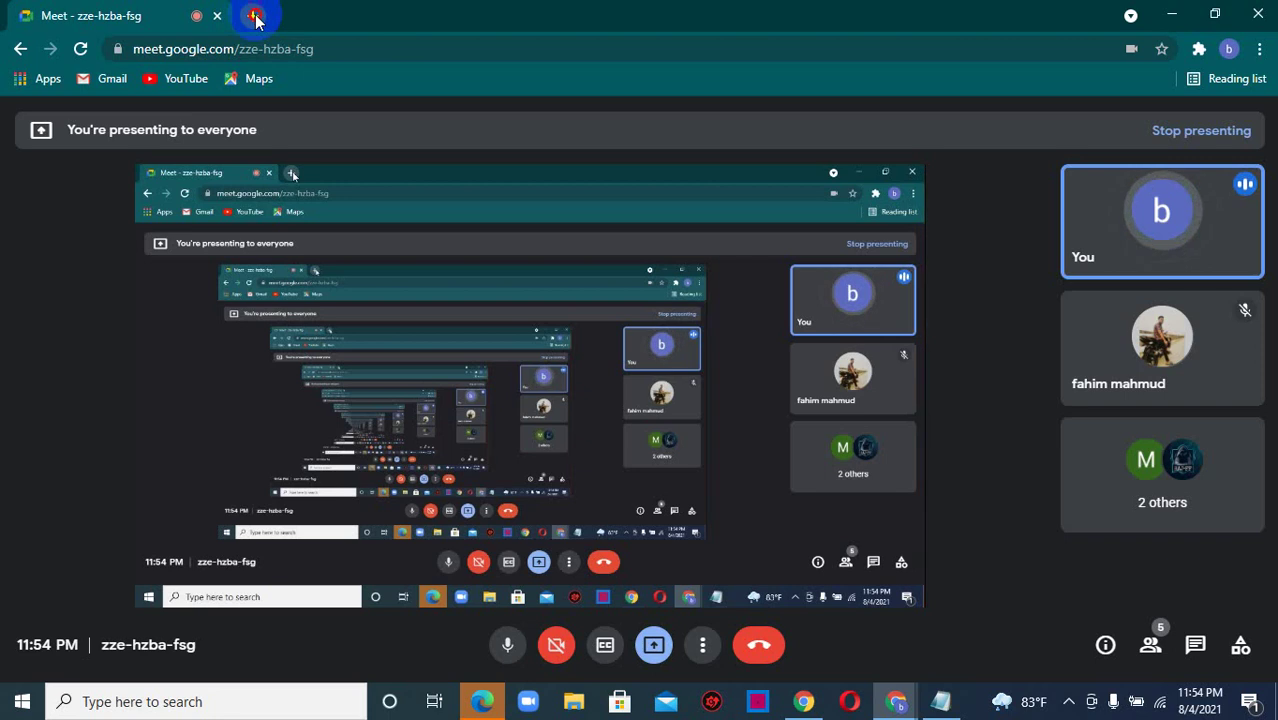
- Load google.com in a new tab and search for business.facebook.com
{"action": "left_click", "coordinate": [254, 16]}
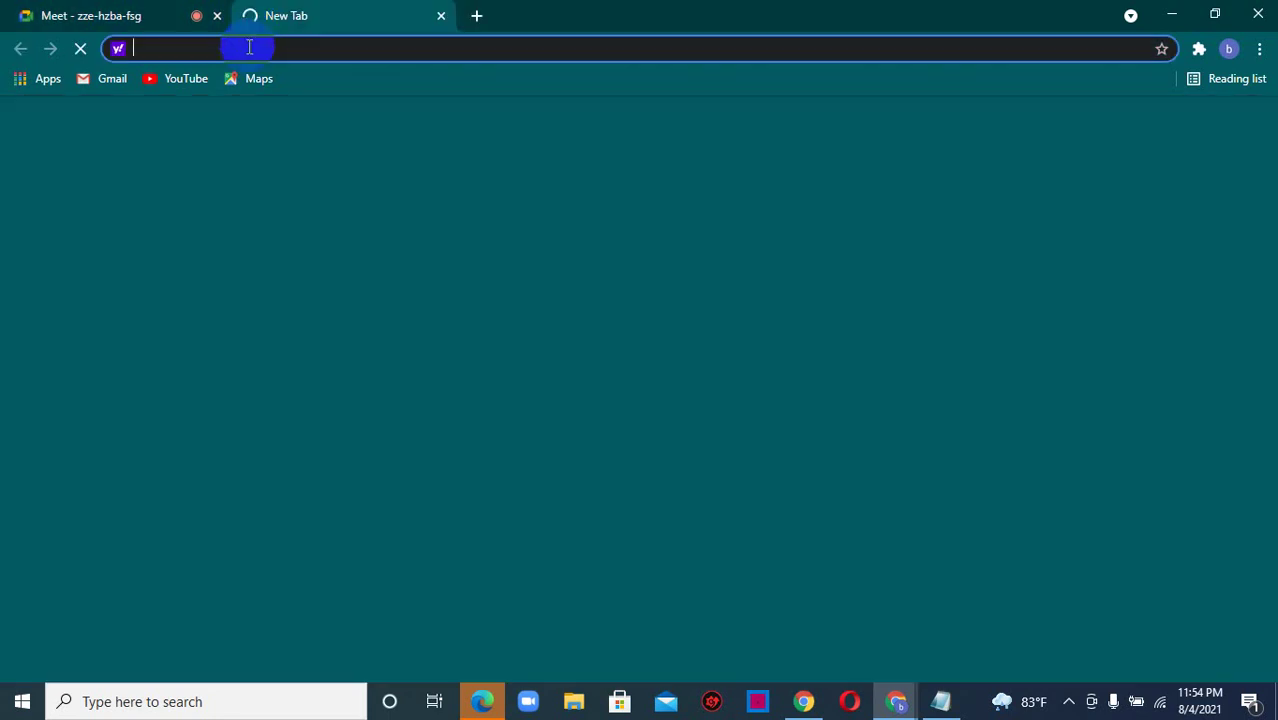
{"action": "type", "text": "gg"}
{"action": "key", "text": "BackSpace"}
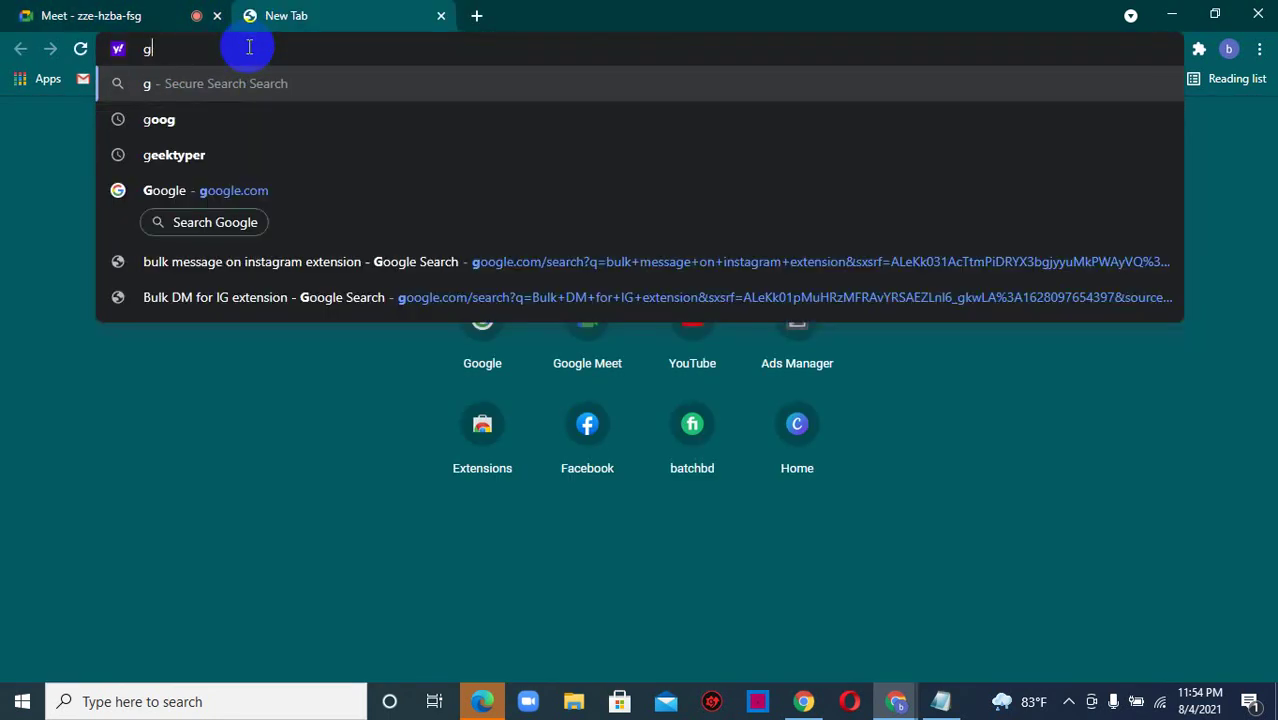
{"action": "type", "text": "oo"}
{"action": "key", "text": "Return"}
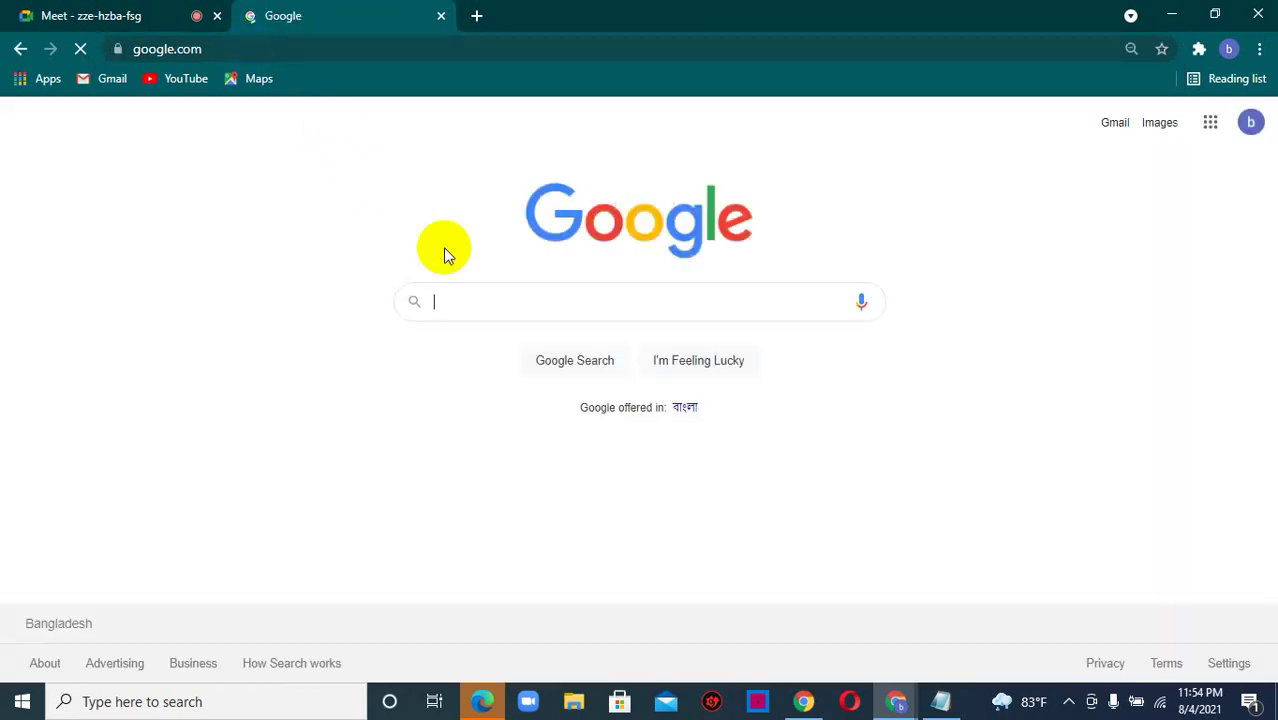
{"action": "type", "text": "business.fa"}
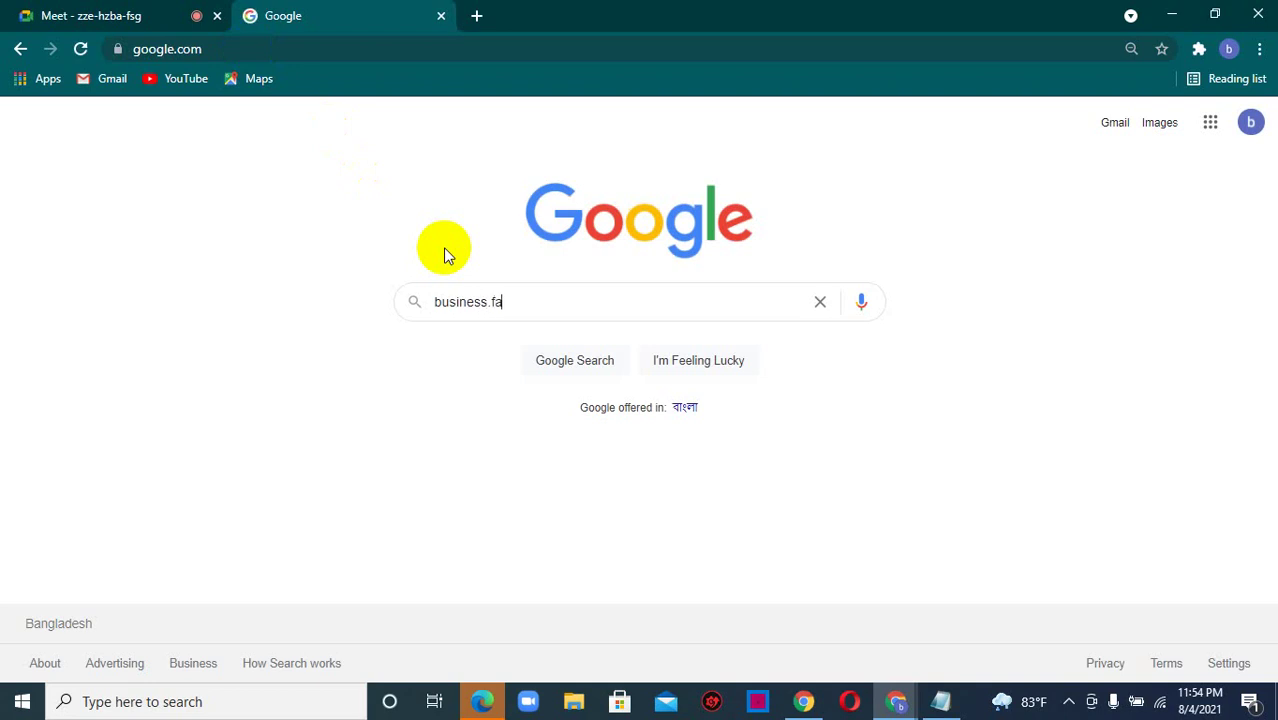
{"action": "type", "text": "cebook."}
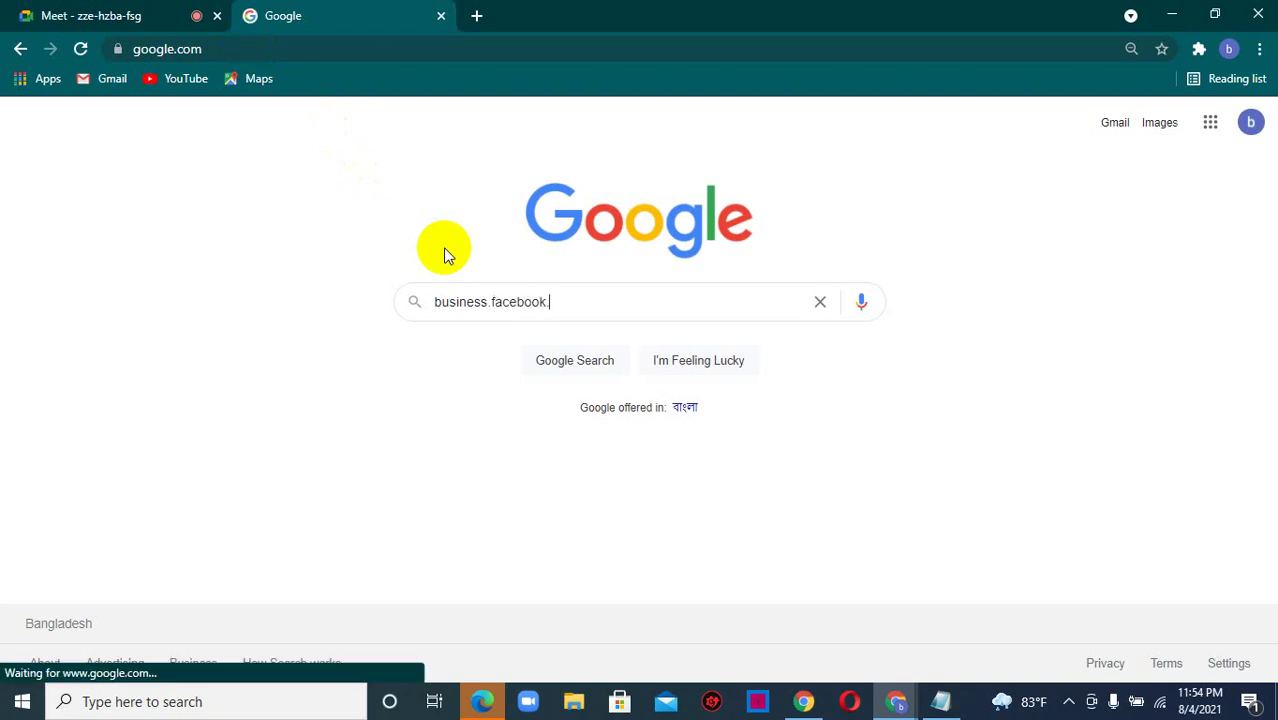
{"action": "type", "text": "com"}
{"action": "key", "text": "Return"}
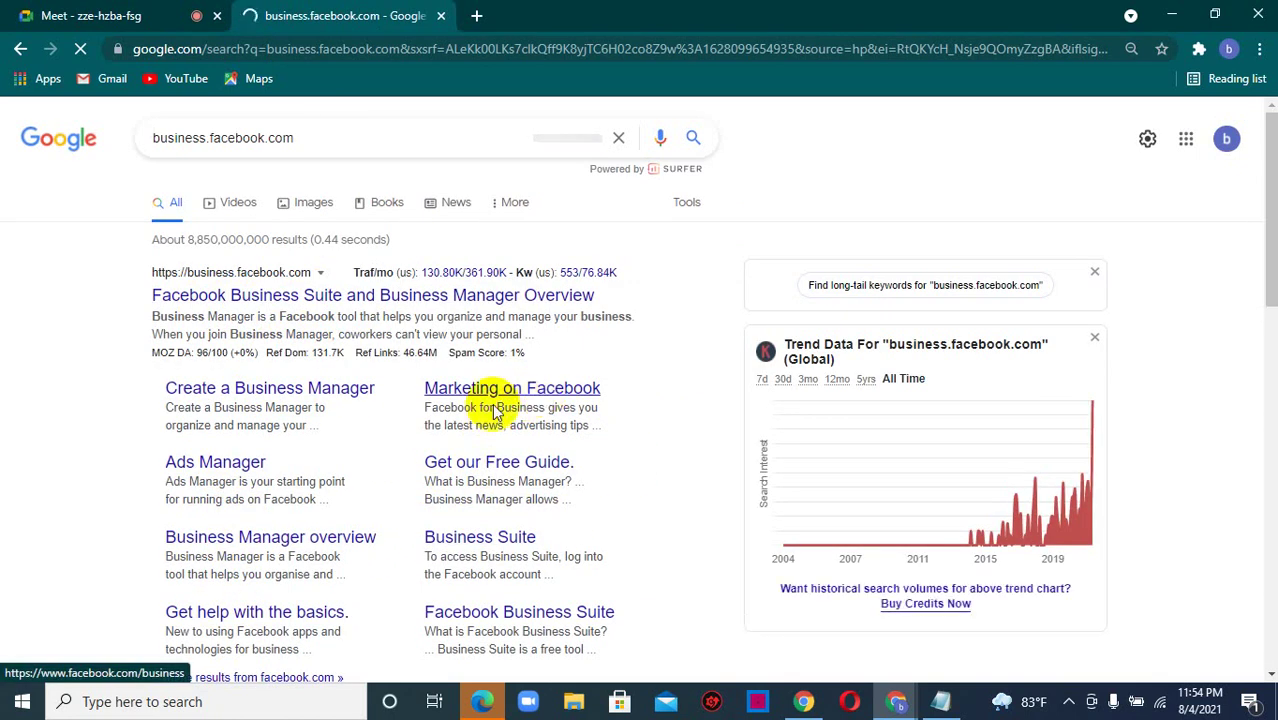
- Open the 'Facebook Business Suite and Business Manager Overview' result, then switch to the Meet tab
{"action": "left_click", "coordinate": [247, 389]}
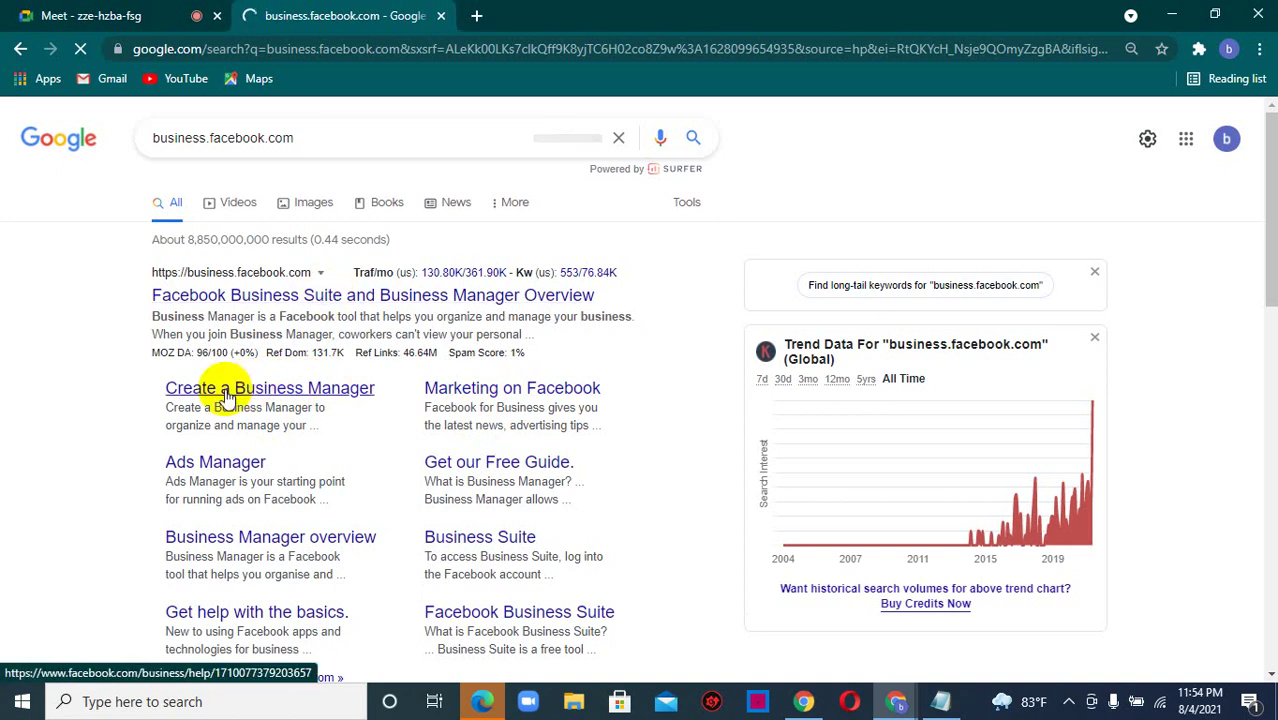
{"action": "left_click", "coordinate": [323, 297]}
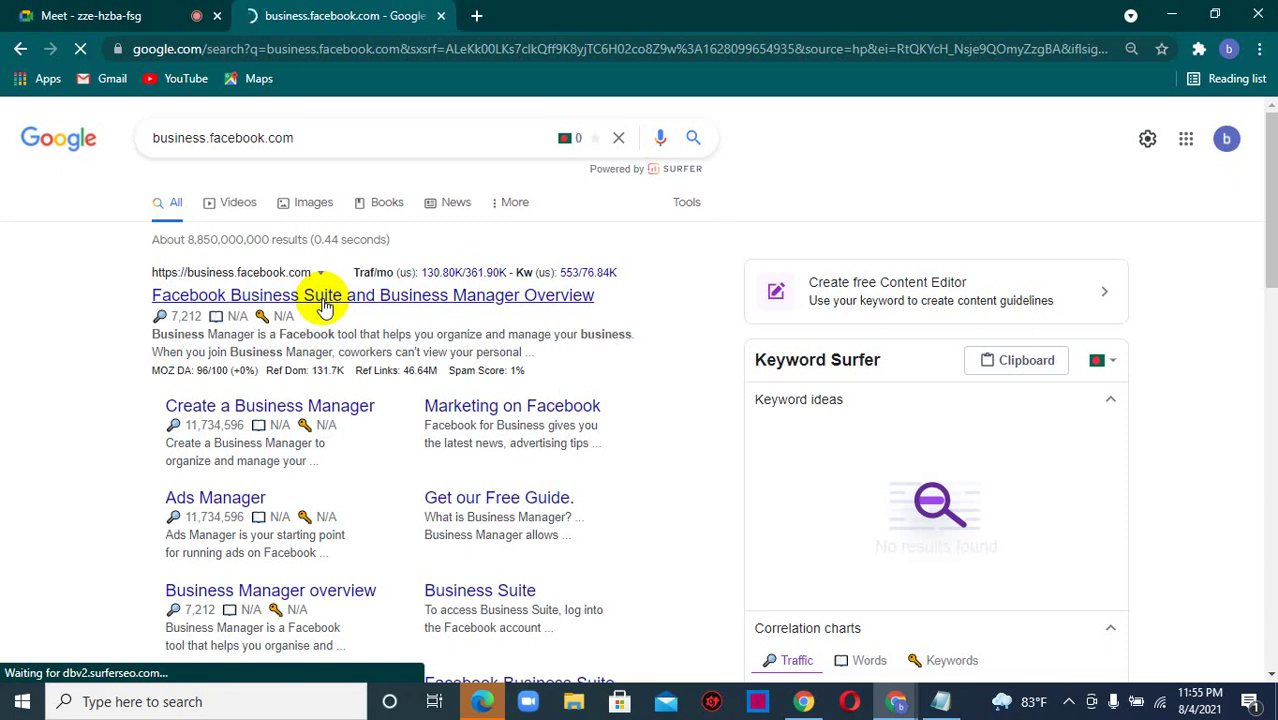
{"action": "left_click", "coordinate": [57, 15]}
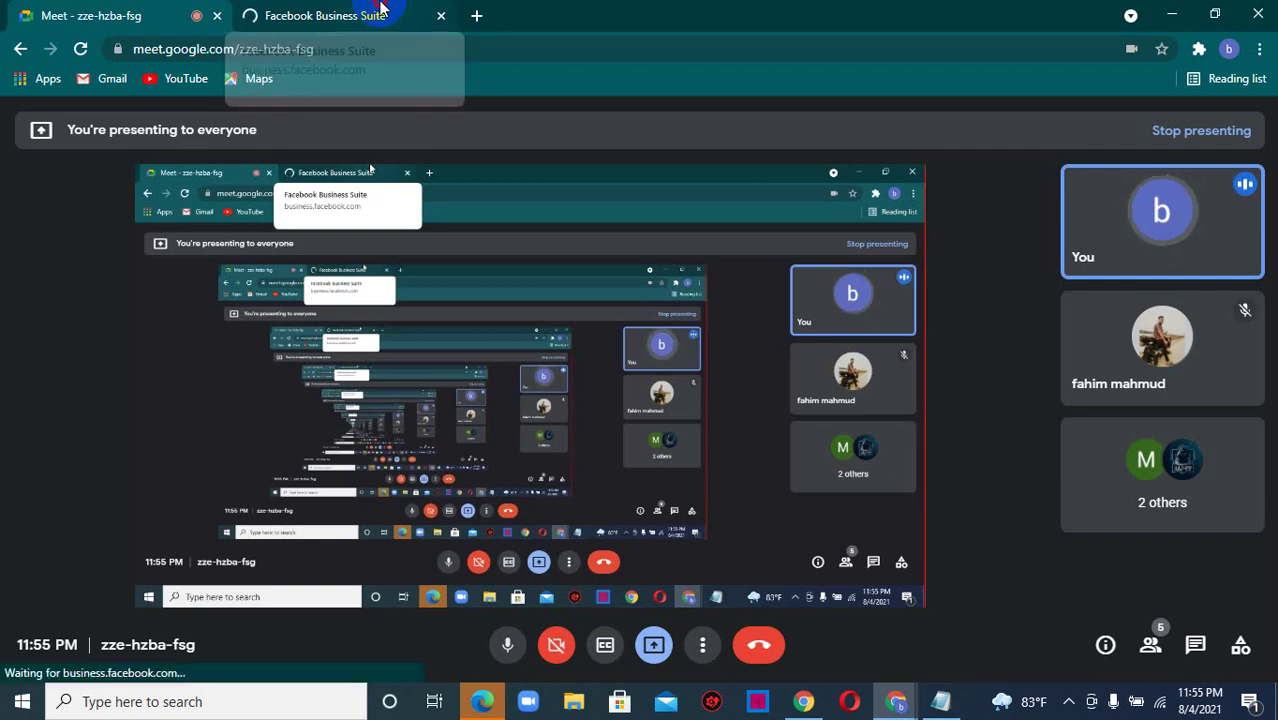
- Return to the Facebook Business Suite tab with the Beauty star Home dashboard
{"action": "left_click", "coordinate": [379, 8]}
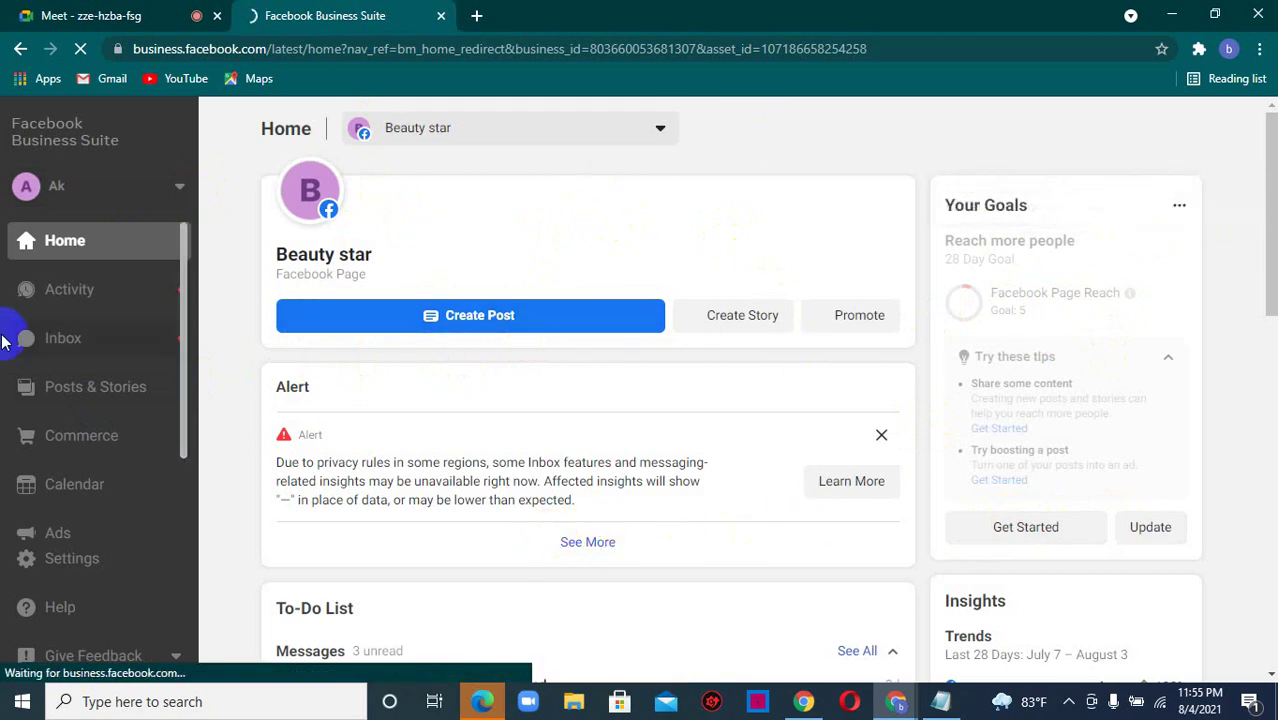
- Close the goals and Instagram intro popups, then open the first To-Do List message
{"action": "left_click", "coordinate": [116, 444]}
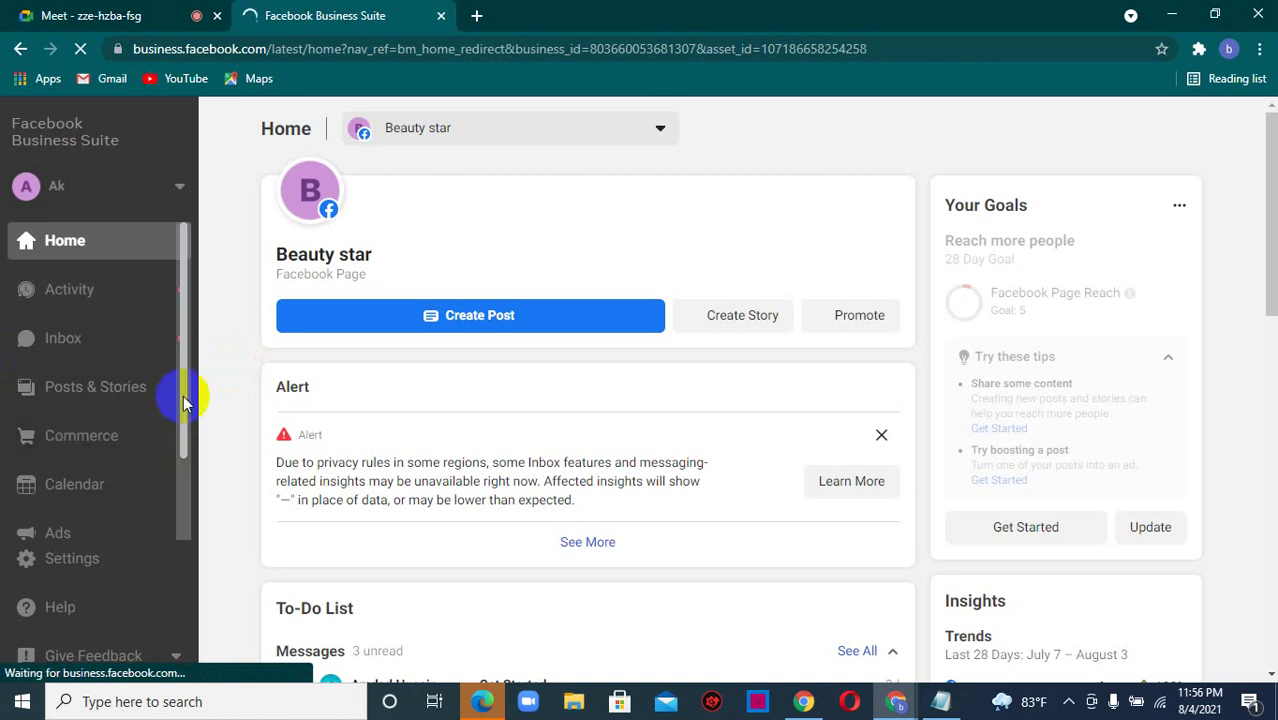
{"action": "scroll", "coordinate": [183, 409], "scroll_direction": "down", "scroll_amount": 2}
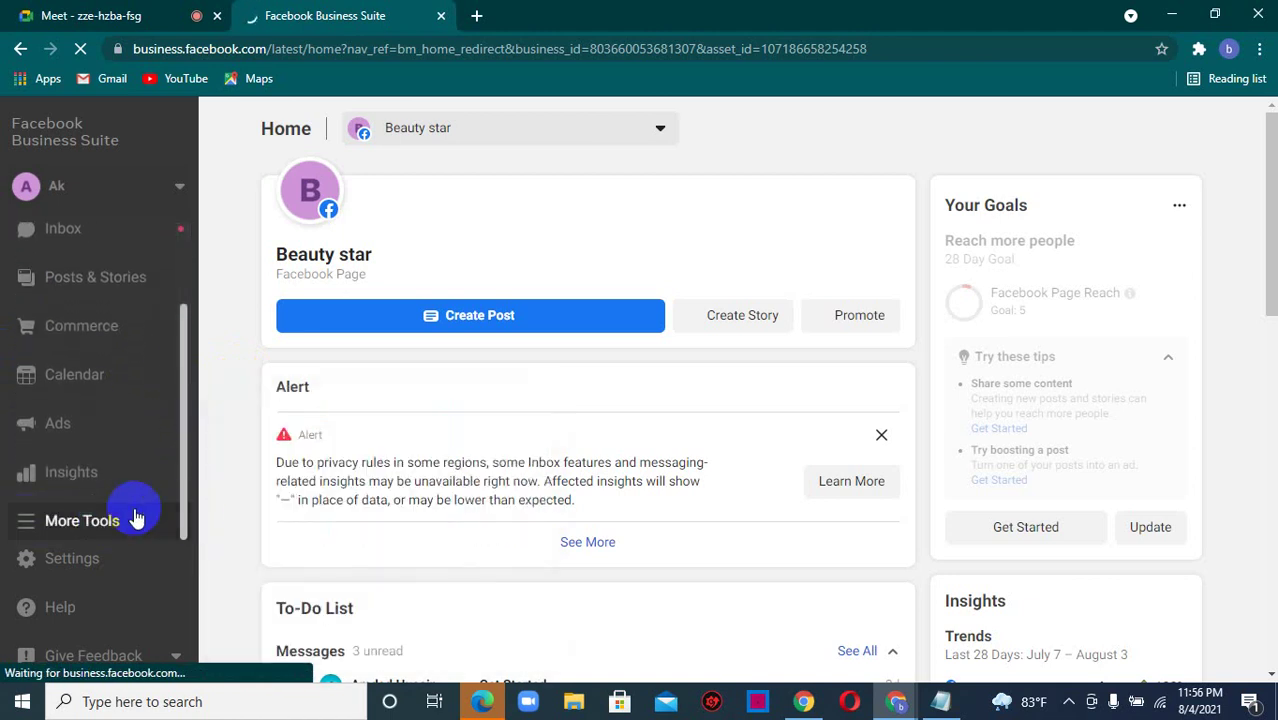
{"action": "left_click", "coordinate": [105, 522]}
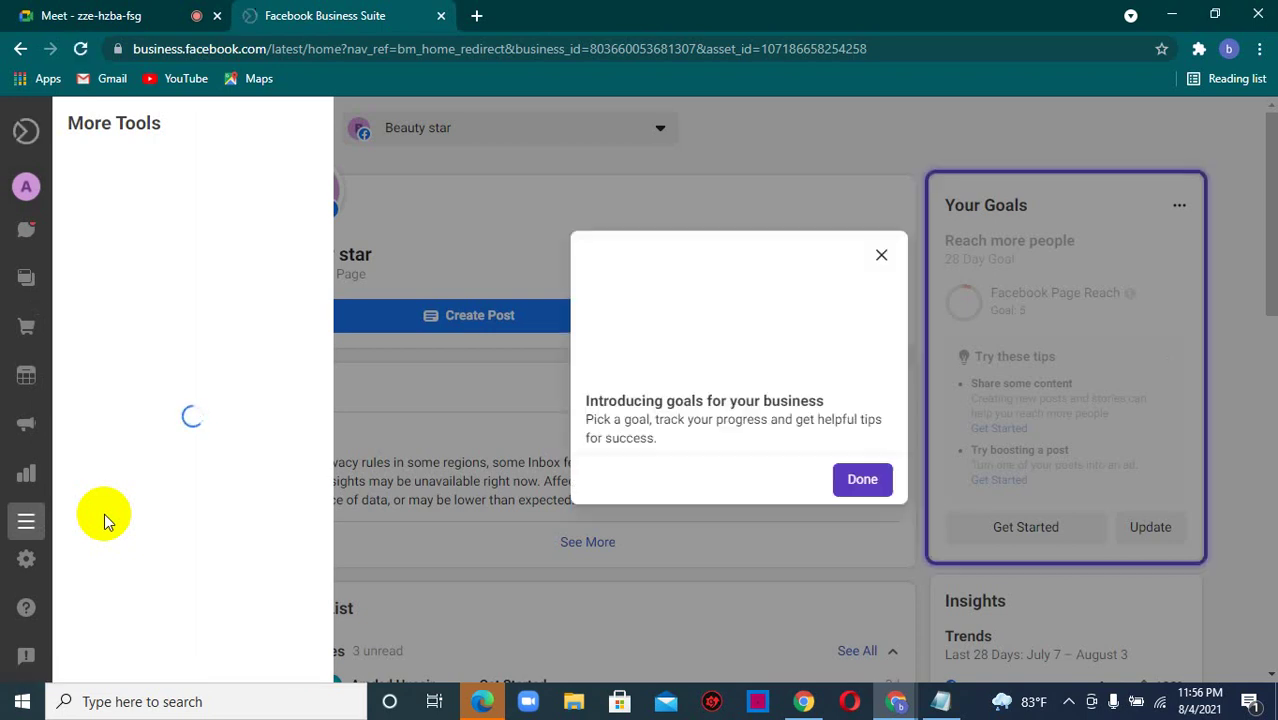
{"action": "left_click", "coordinate": [881, 257]}
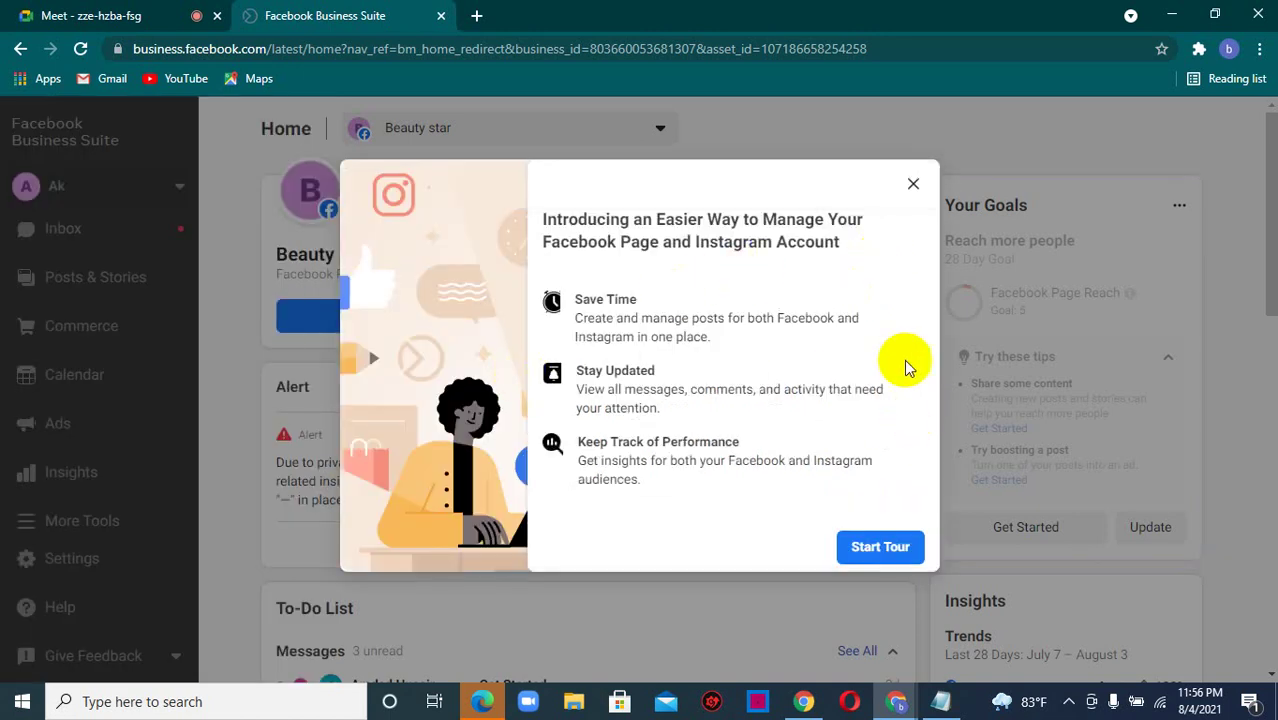
{"action": "left_click", "coordinate": [914, 185]}
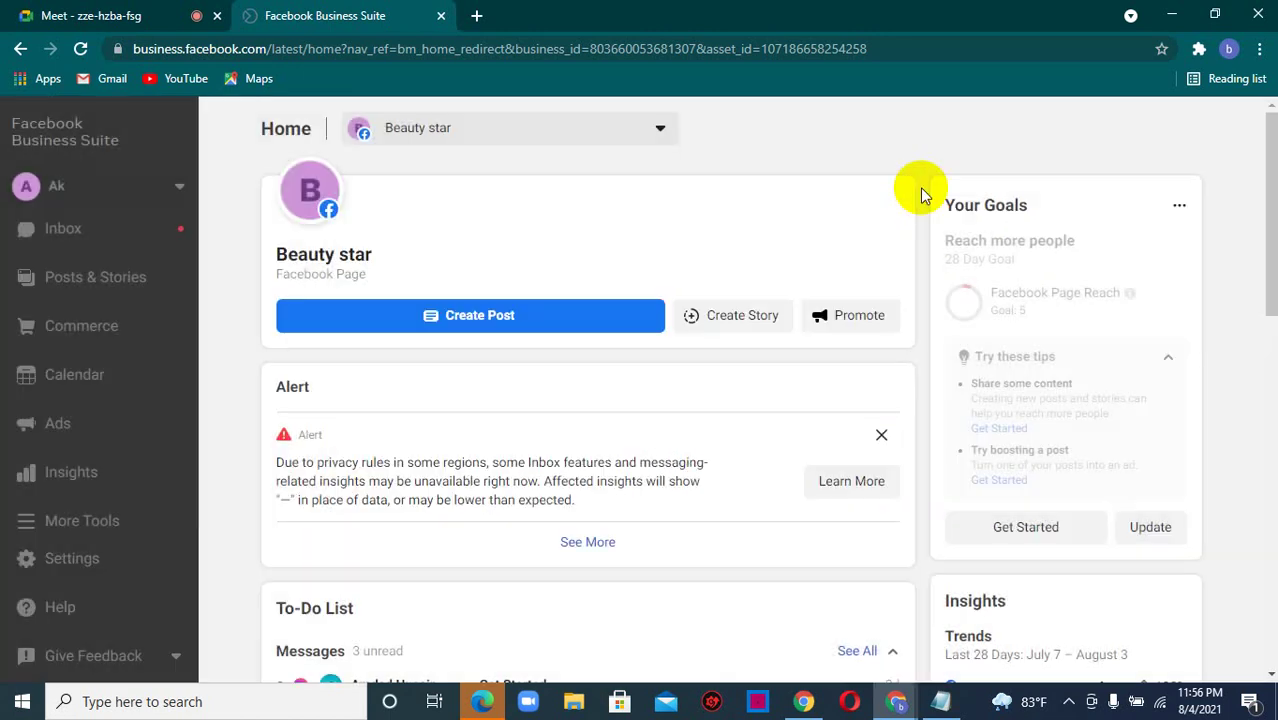
{"action": "left_click_drag", "start_coordinate": [1272, 222], "coordinate": [1274, 314]}
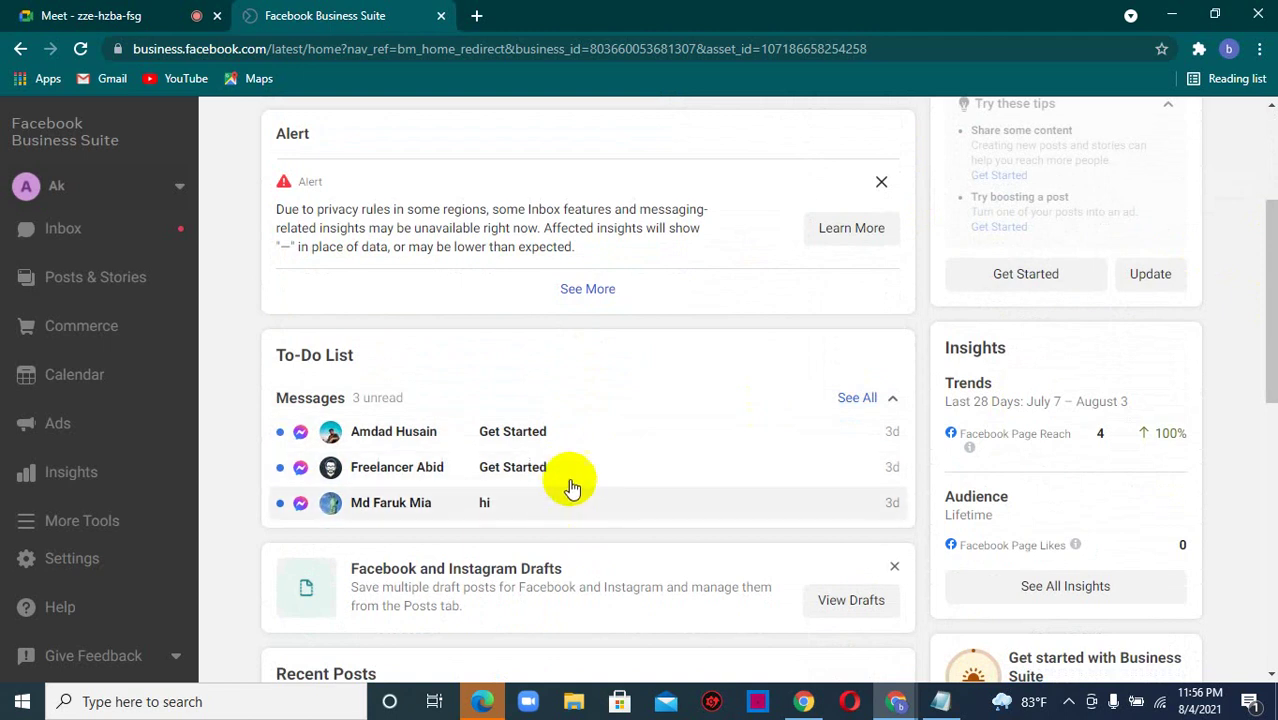
{"action": "left_click", "coordinate": [573, 444]}
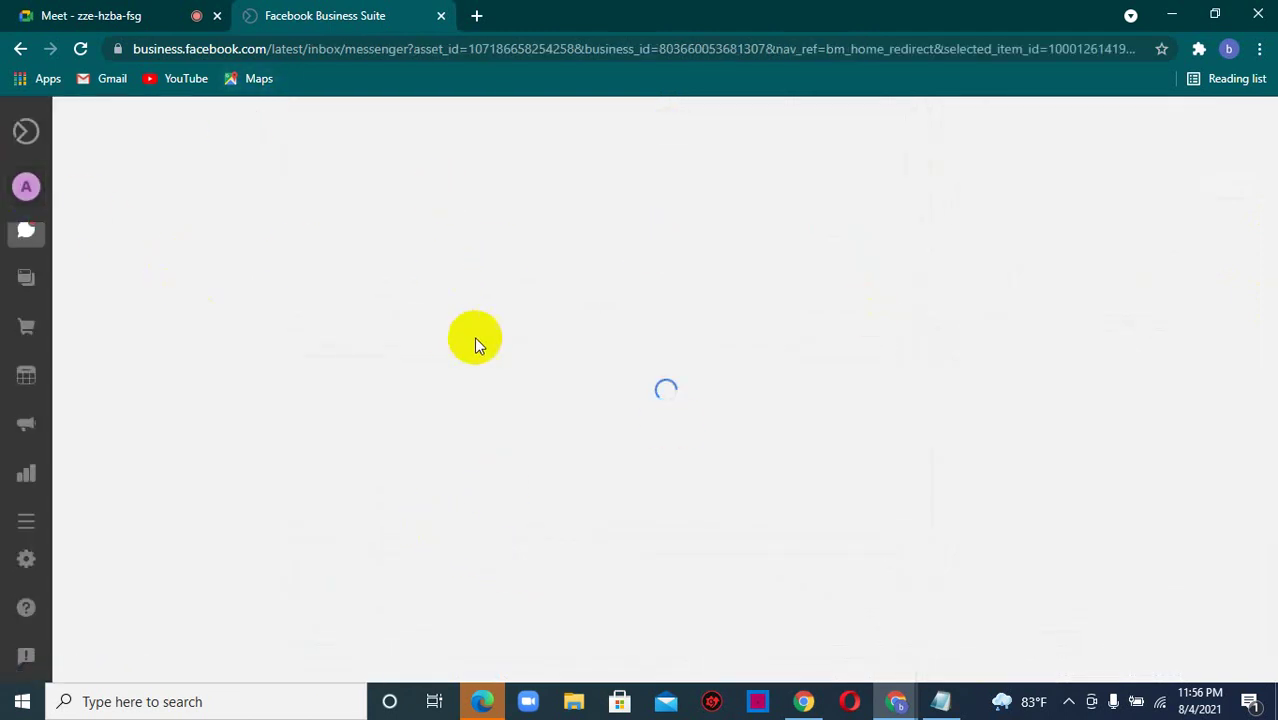
- Launch the Beauty star Page Settings in a new tab via More Tools
{"action": "left_click", "coordinate": [26, 372]}
{"action": "left_click", "coordinate": [26, 521]}
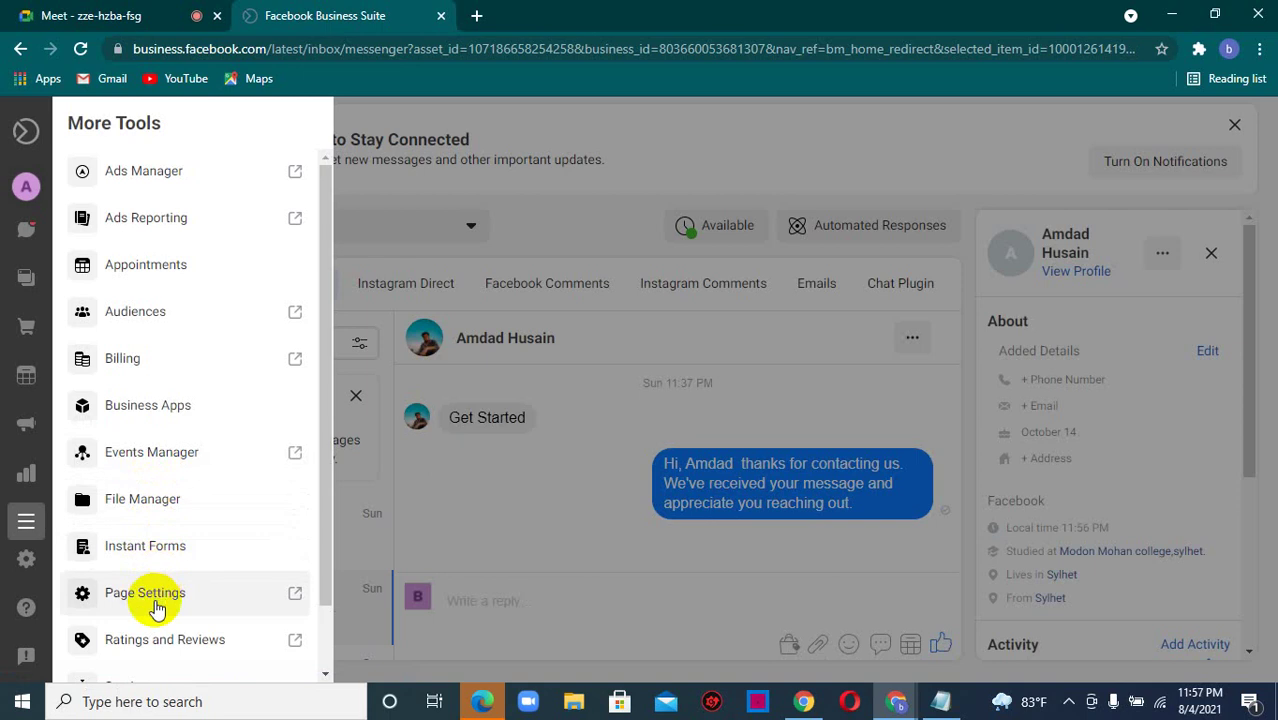
{"action": "left_click_drag", "start_coordinate": [323, 540], "coordinate": [327, 622]}
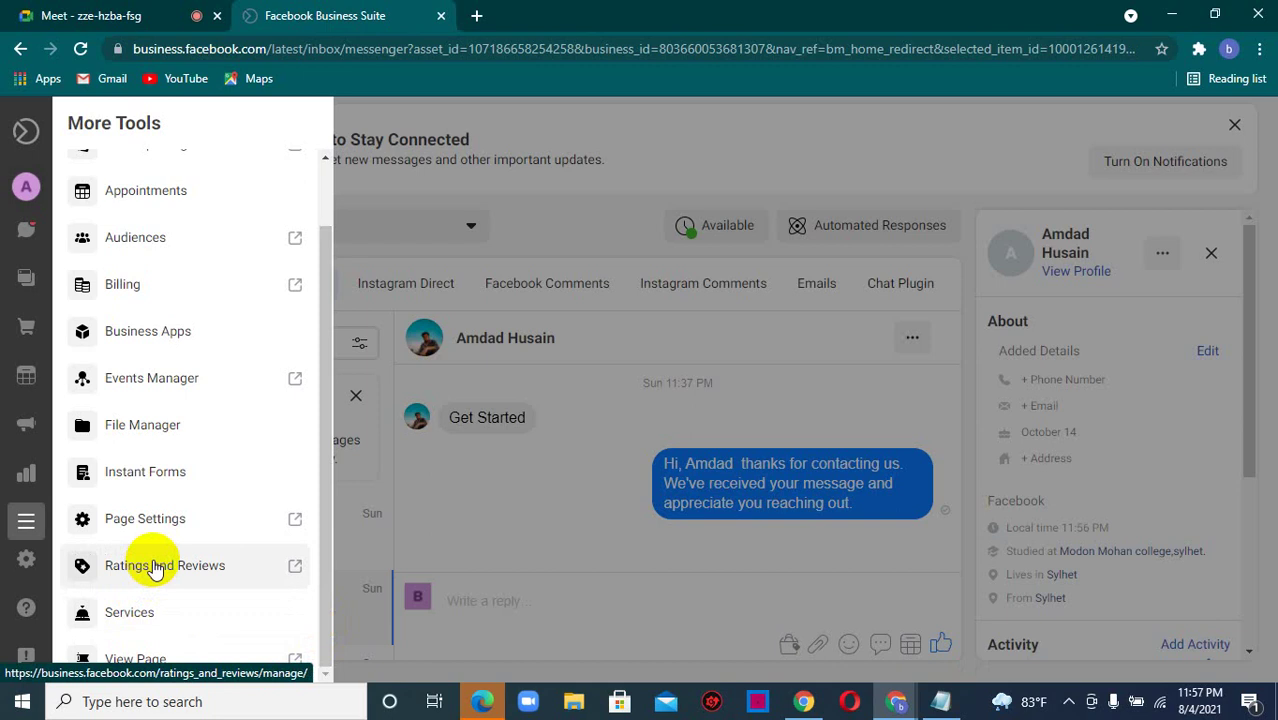
{"action": "left_click", "coordinate": [154, 517]}
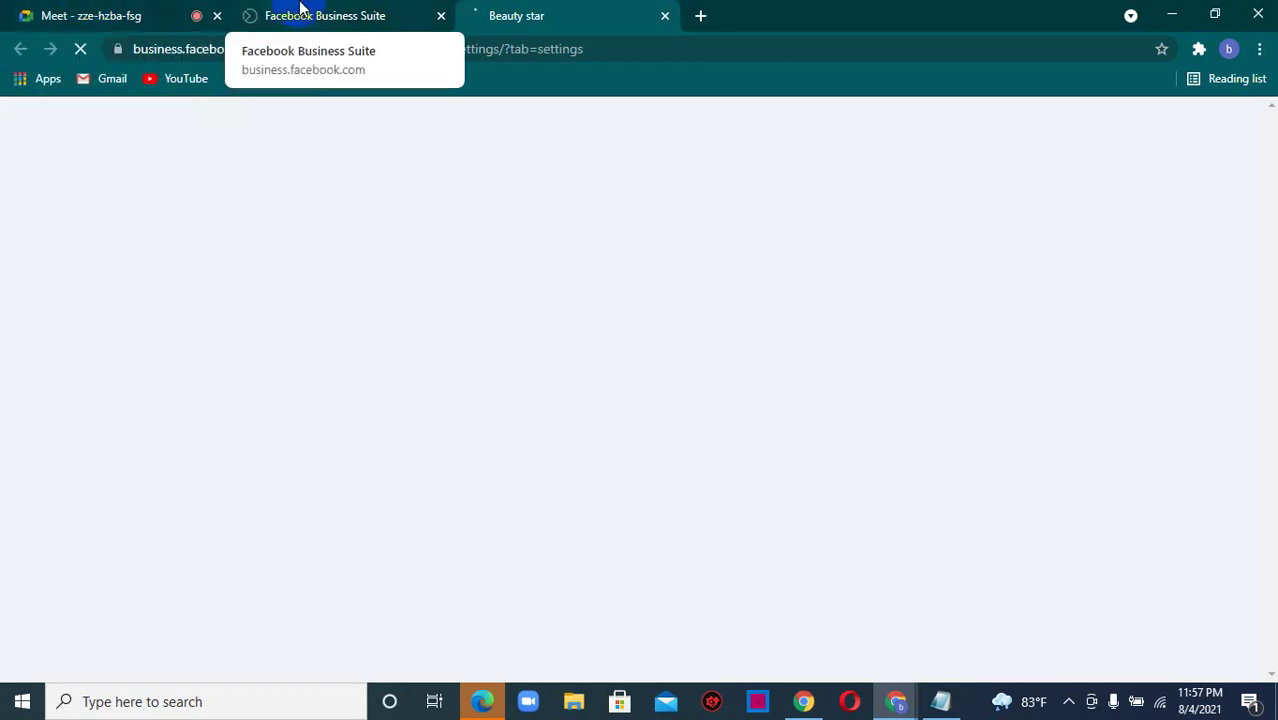
- Go to the Beauty star Page Settings tab and open the all-tools flyout menu
{"action": "left_click", "coordinate": [100, 15]}
{"action": "left_click", "coordinate": [313, 10]}
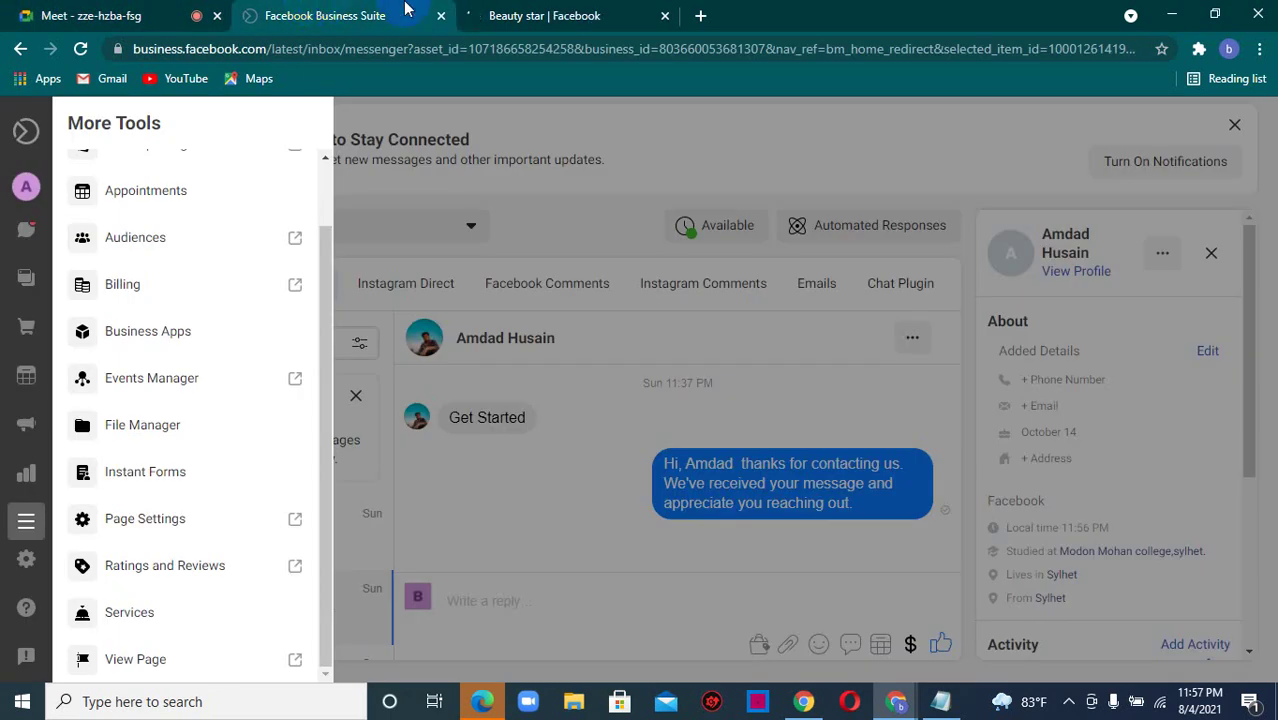
{"action": "left_click", "coordinate": [577, 12]}
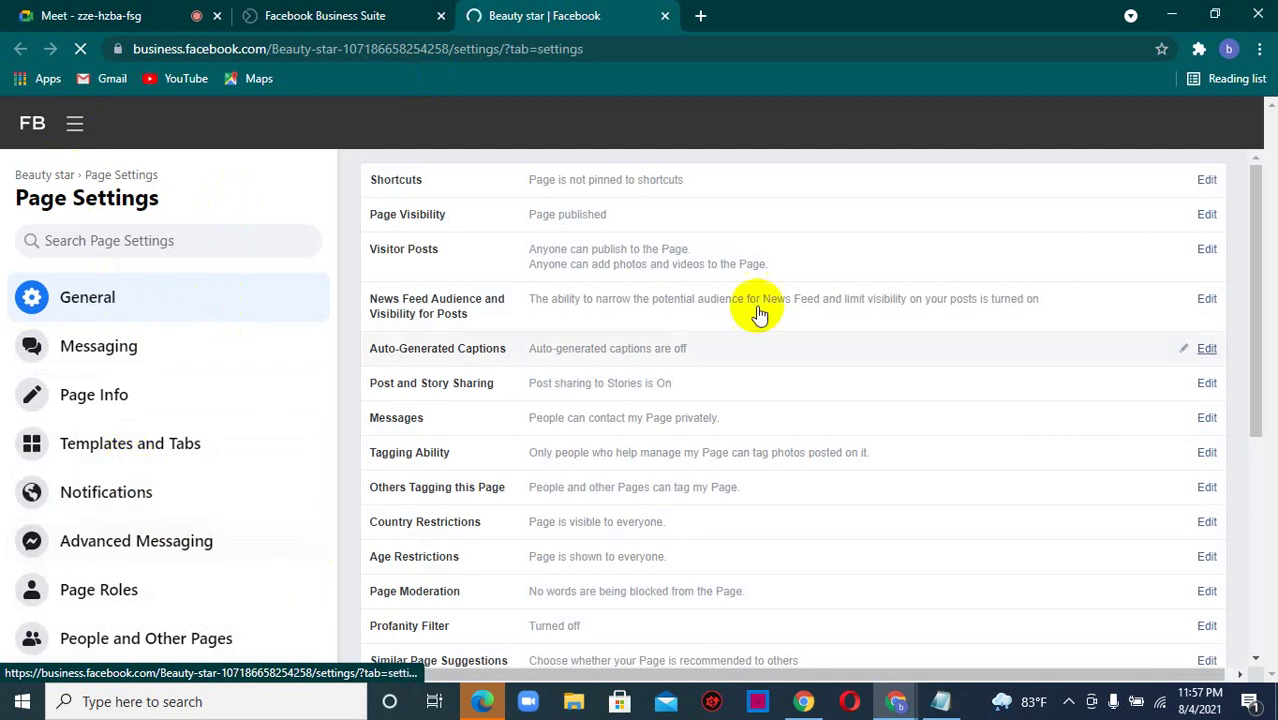
{"action": "scroll", "coordinate": [1258, 275], "scroll_direction": "down", "scroll_amount": 1}
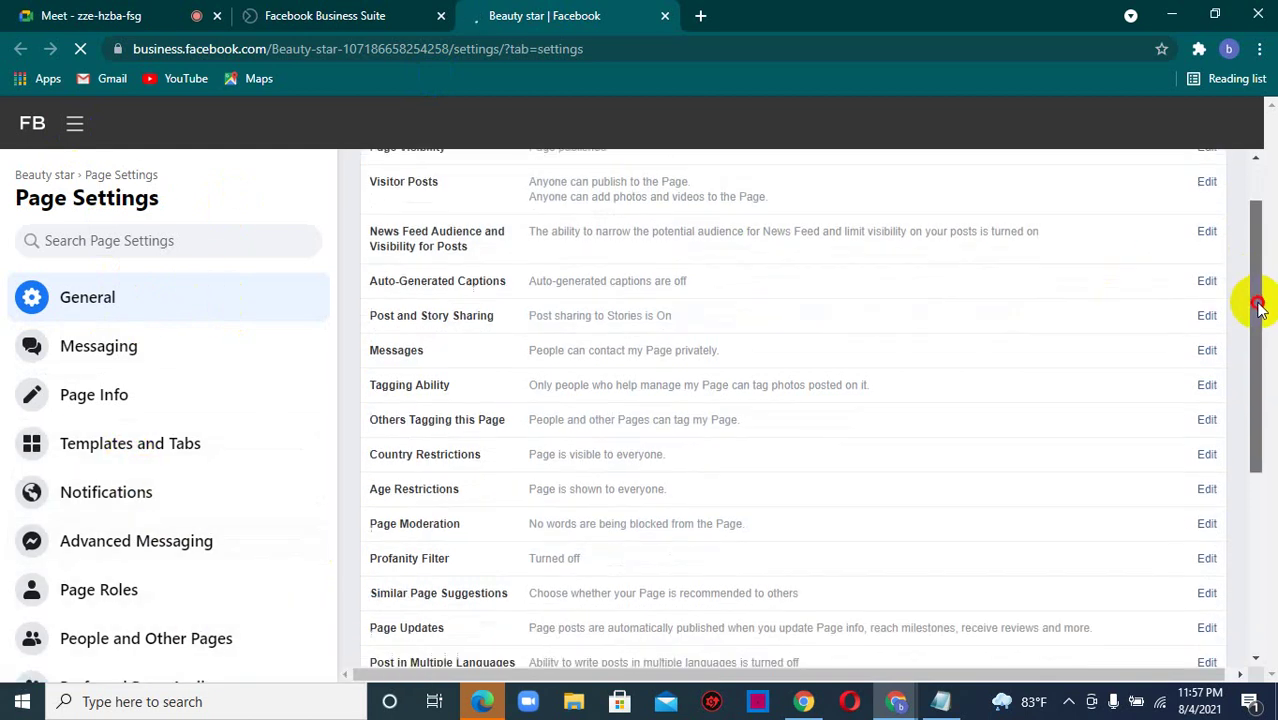
{"action": "scroll", "coordinate": [1258, 251], "scroll_direction": "up", "scroll_amount": 1}
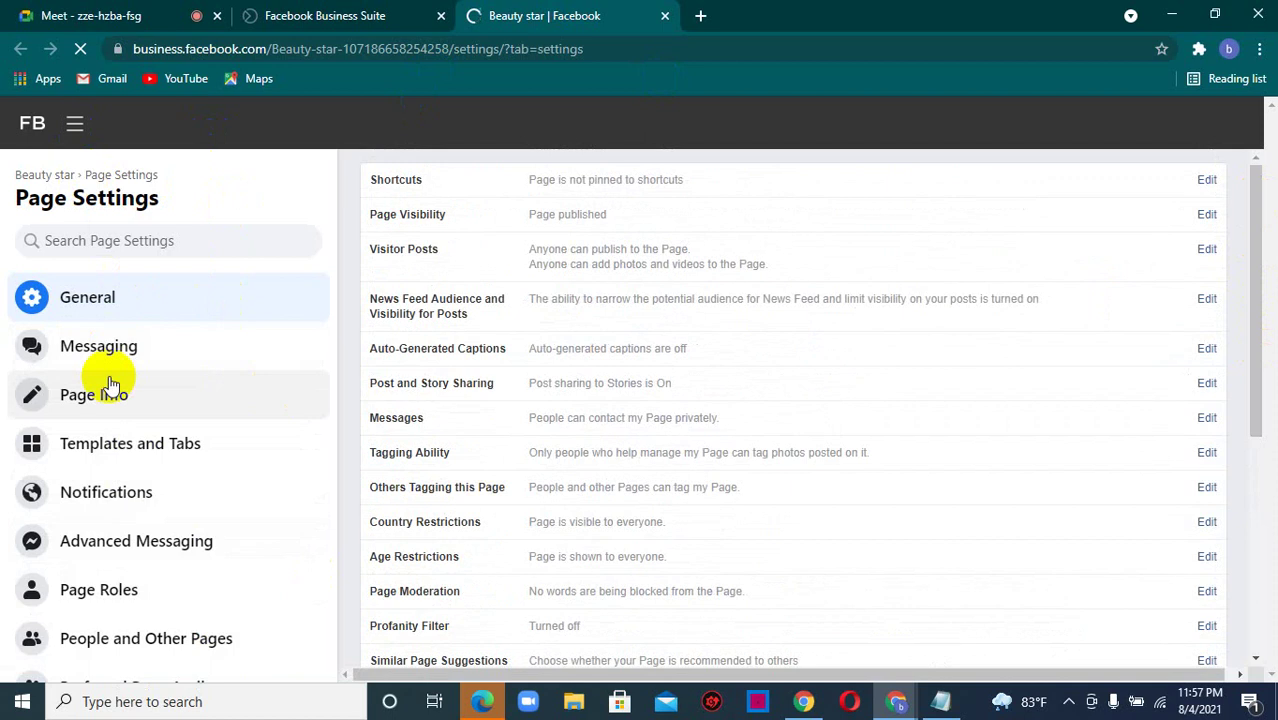
{"action": "left_click", "coordinate": [72, 125]}
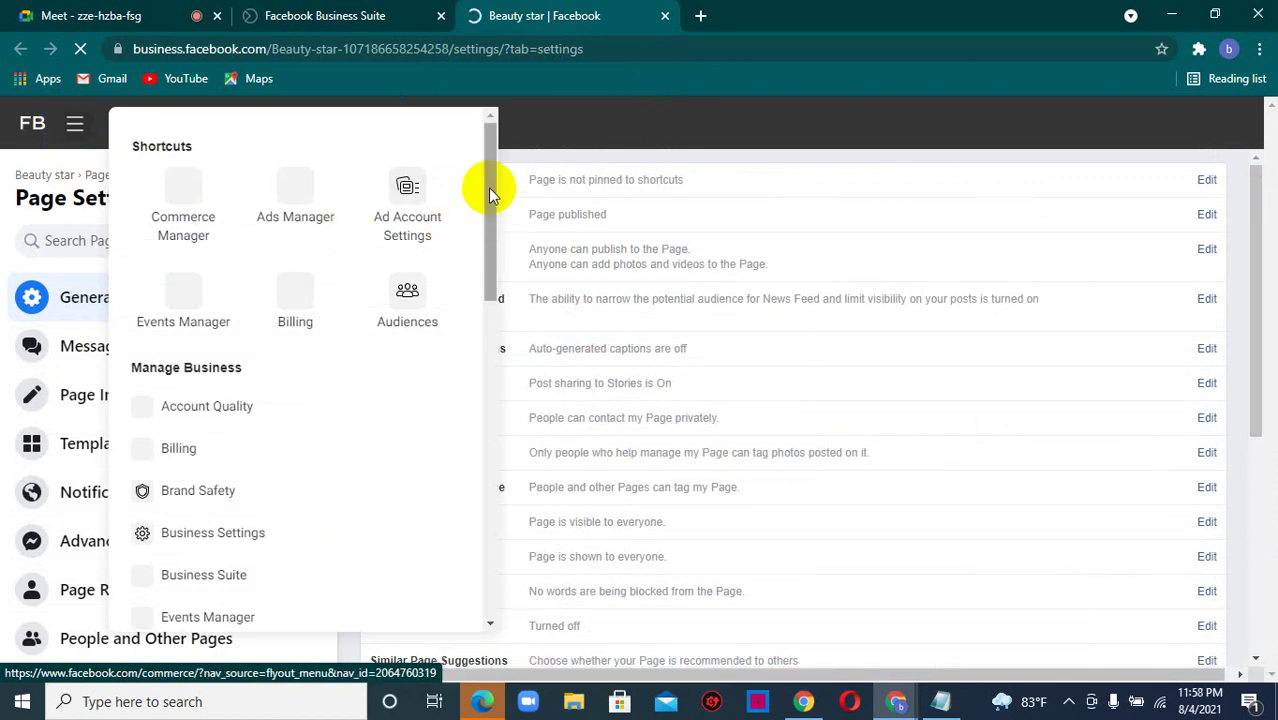
- Choose Business Settings from the all-tools menu so it loads in a new tab
{"action": "scroll", "coordinate": [492, 205], "scroll_direction": "down", "scroll_amount": 1}
{"action": "left_click_drag", "start_coordinate": [492, 205], "coordinate": [489, 260]}
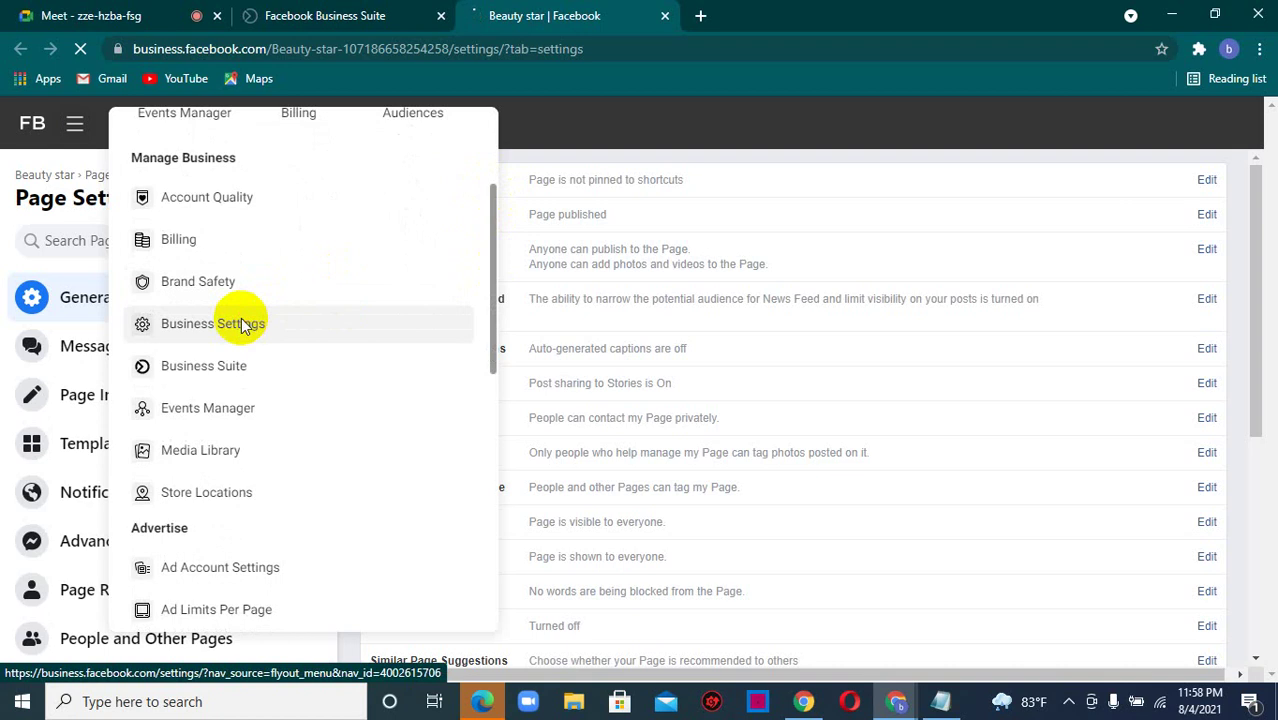
{"action": "left_click", "coordinate": [241, 322]}
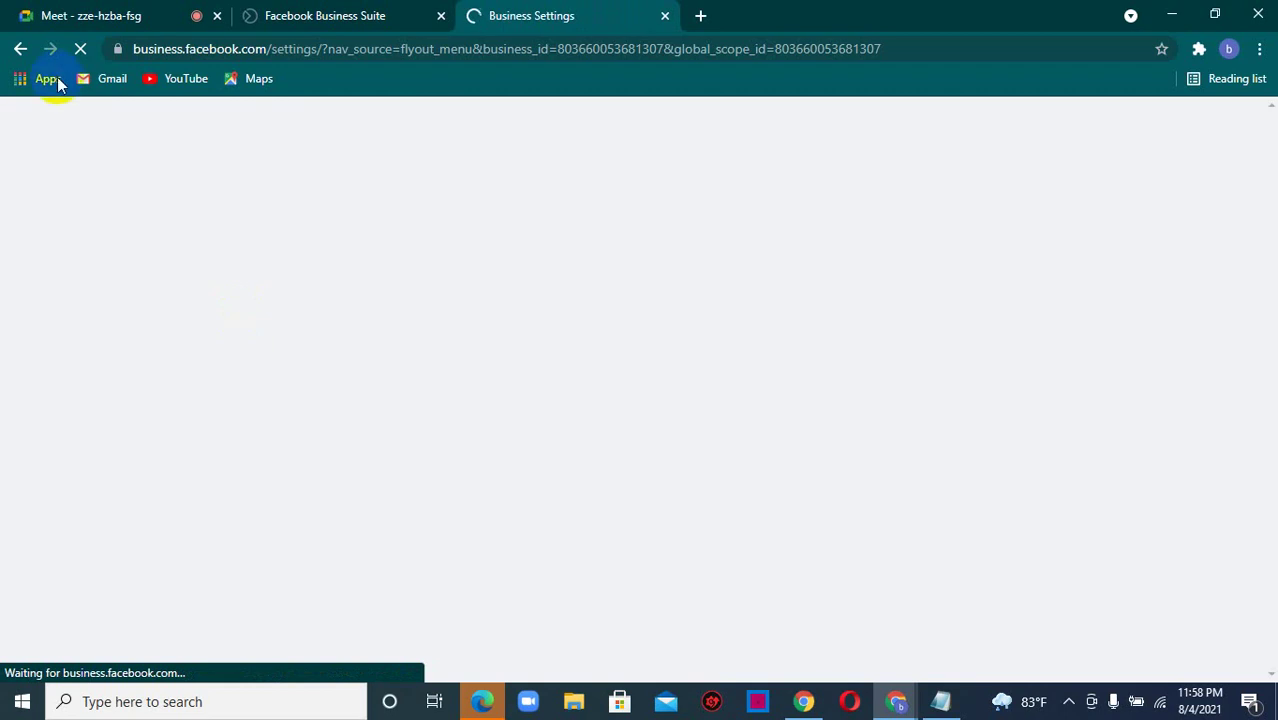
- Check the Meet call tab, then return to the Business Settings tab
{"action": "left_click", "coordinate": [52, 12]}
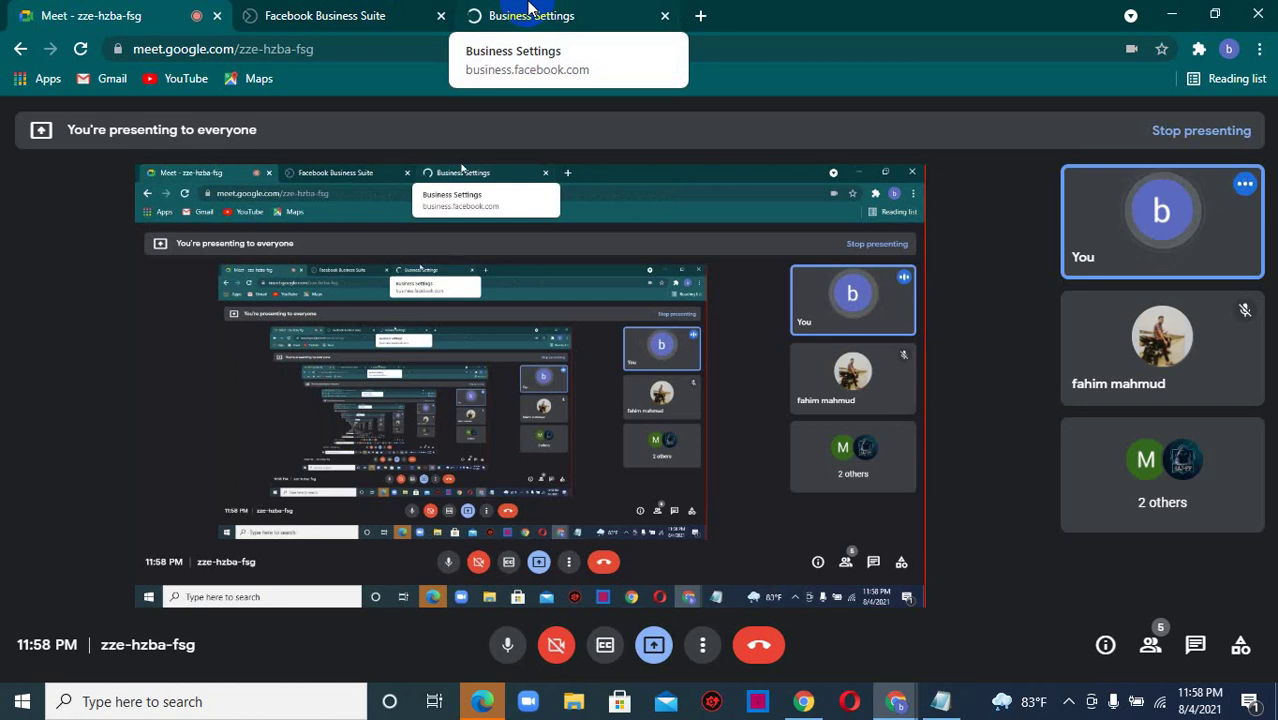
{"action": "left_click", "coordinate": [530, 10]}
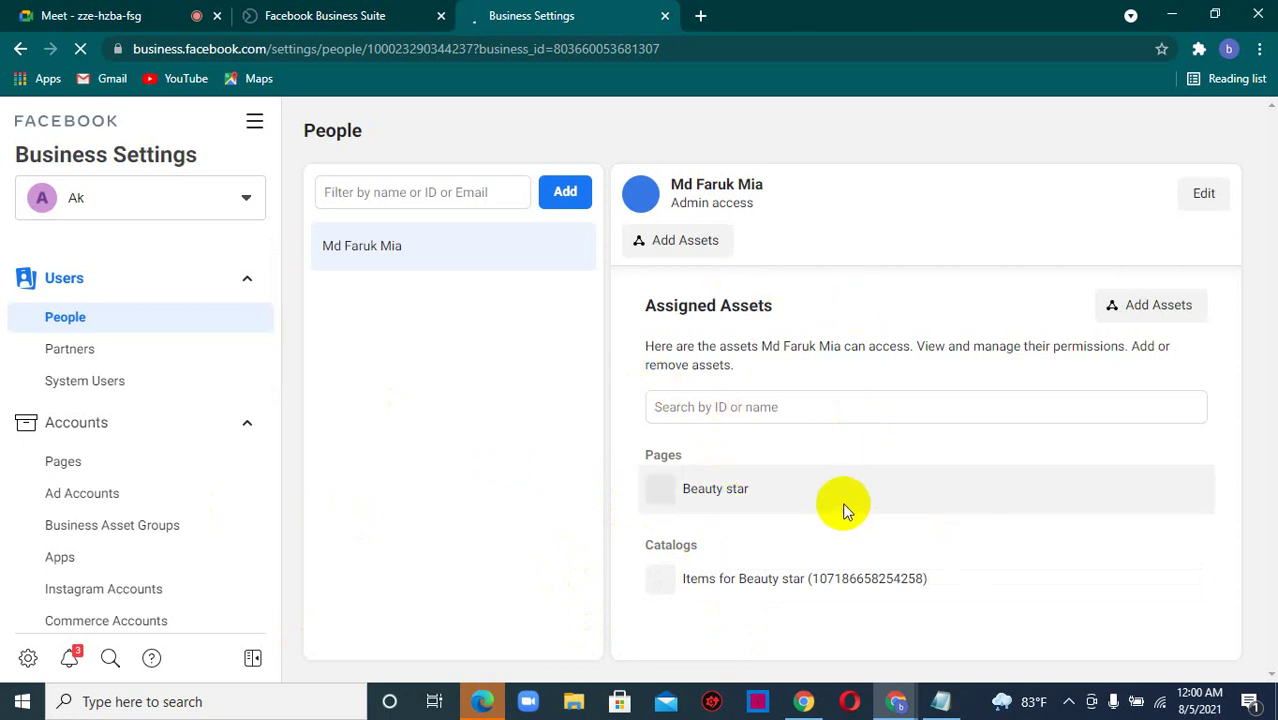
- Turn on View Earnings Insights for the admin user on the Beauty star page and save
{"action": "left_click", "coordinate": [770, 498]}
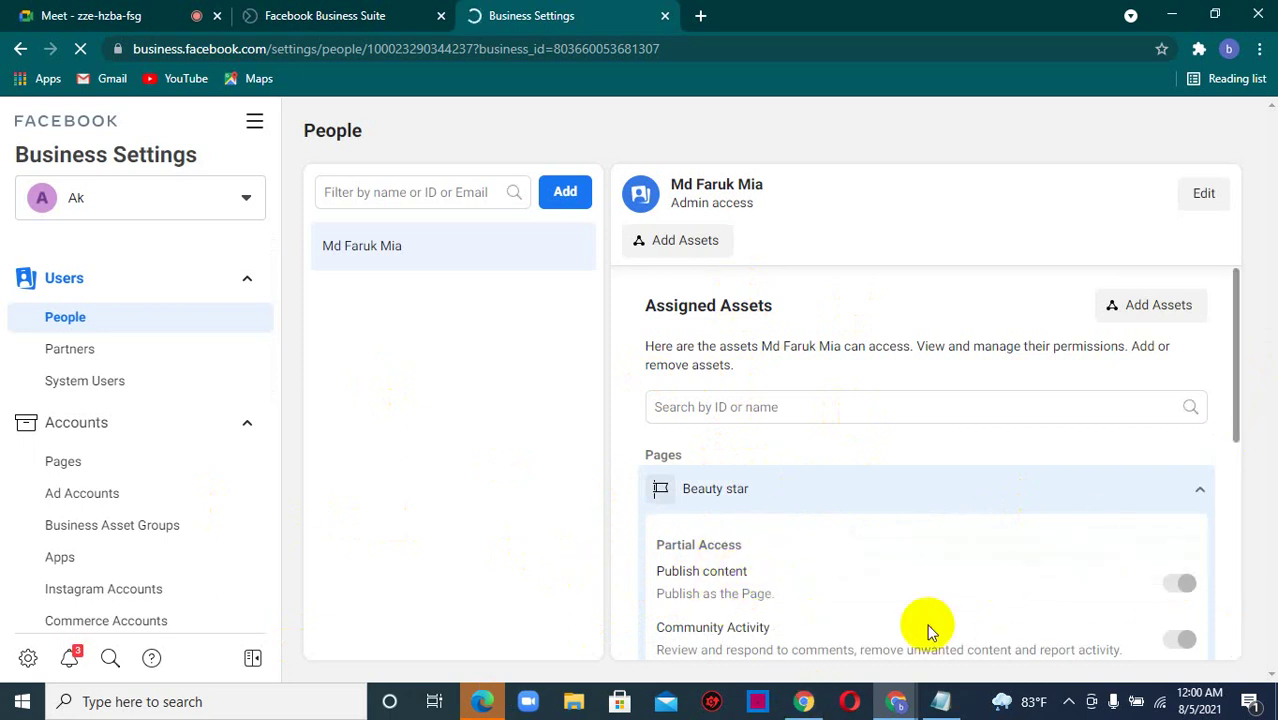
{"action": "left_click", "coordinate": [1236, 425]}
{"action": "left_click_drag", "start_coordinate": [1236, 425], "coordinate": [1248, 528]}
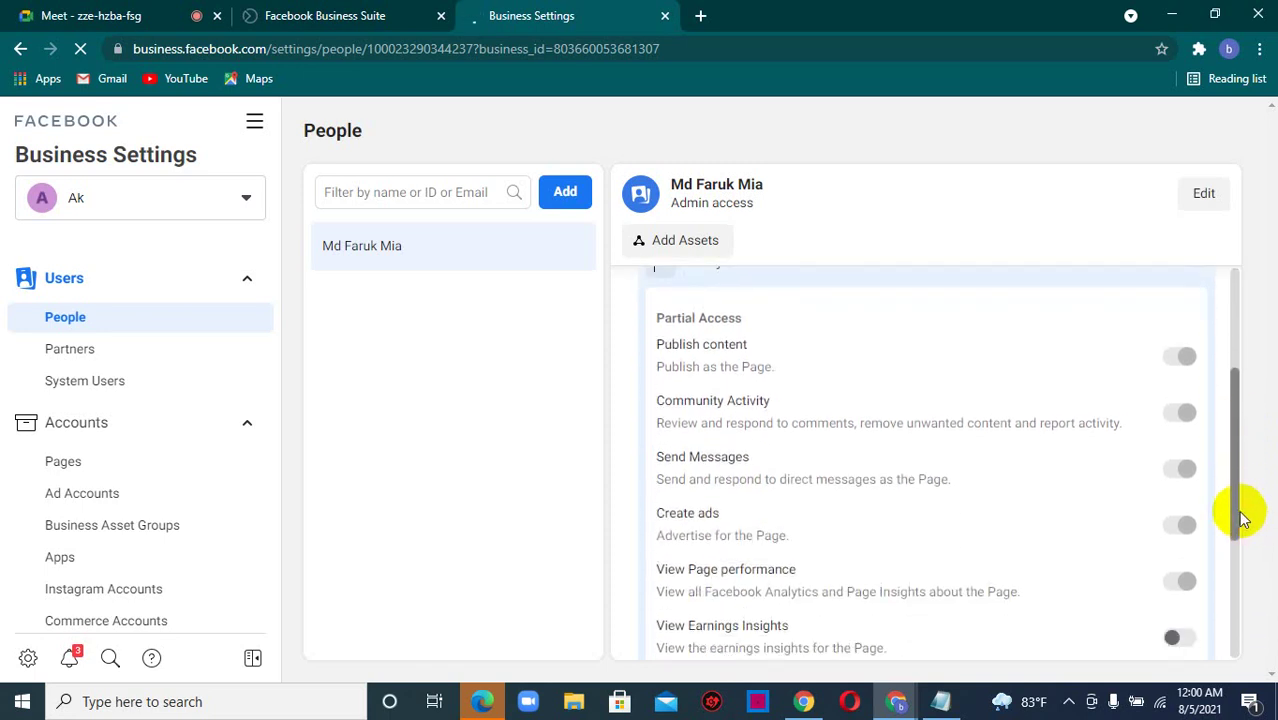
{"action": "left_click_drag", "start_coordinate": [1230, 505], "coordinate": [1242, 588]}
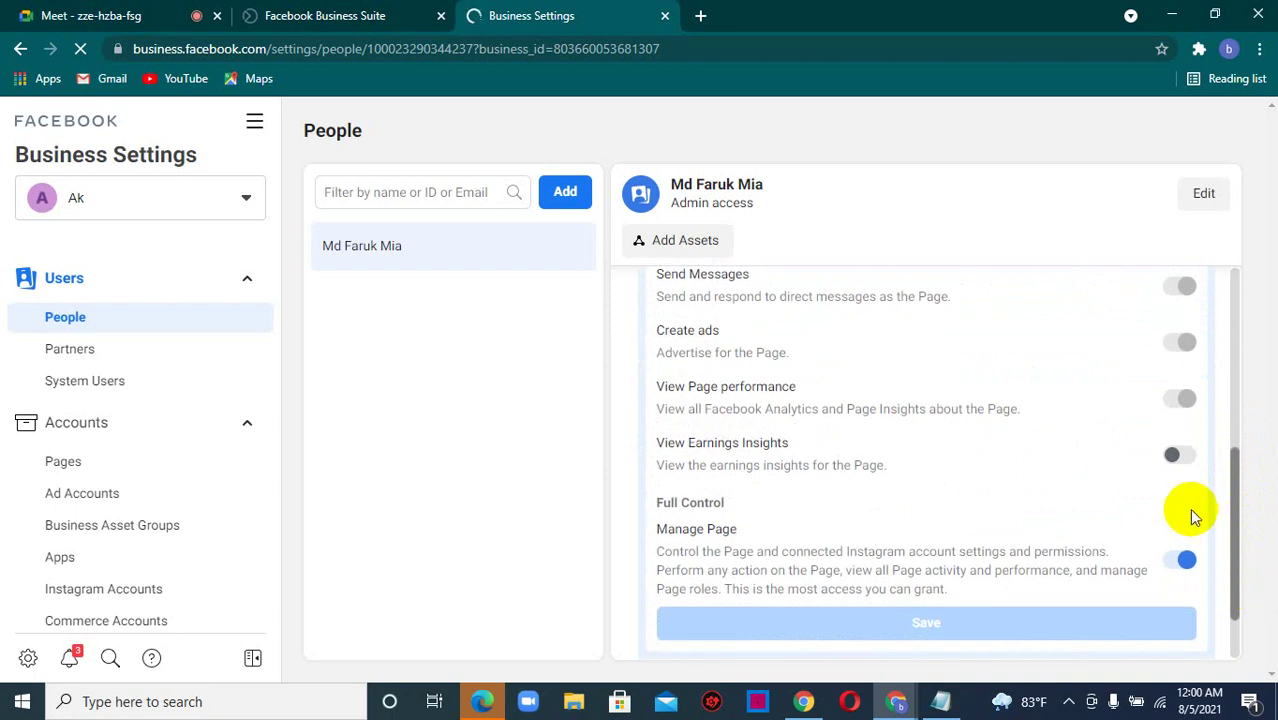
{"action": "left_click", "coordinate": [1179, 455]}
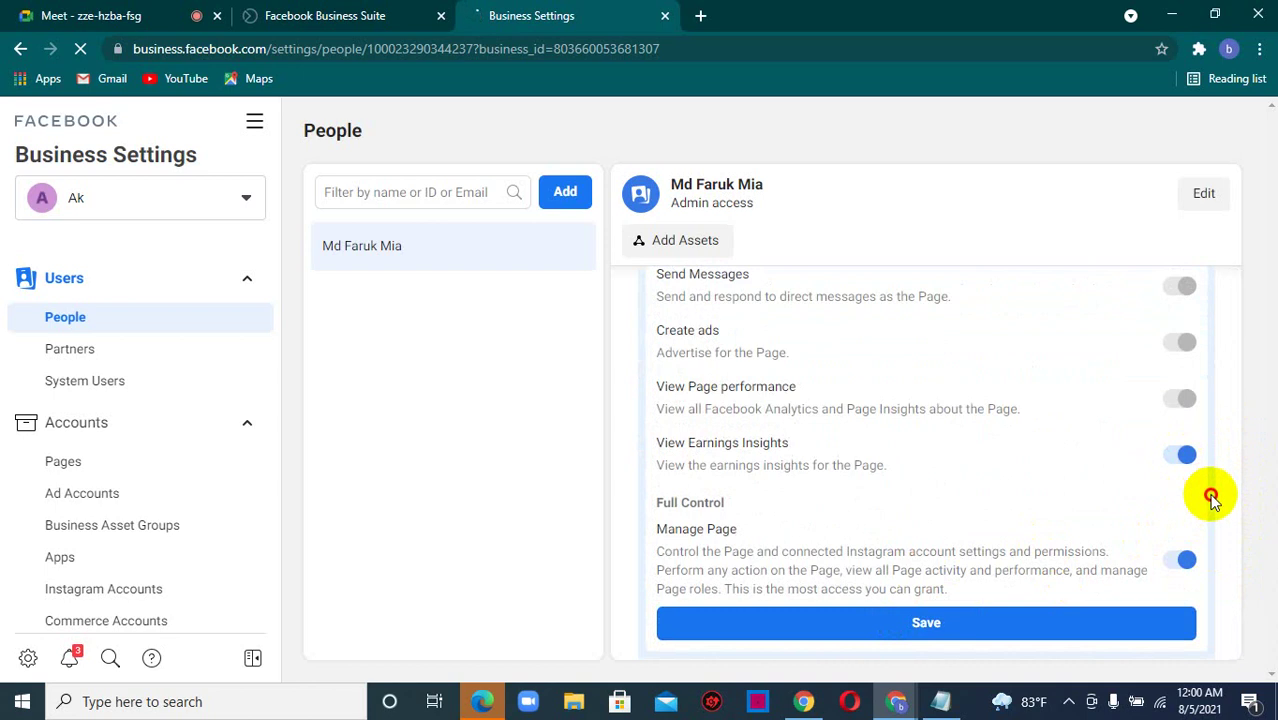
{"action": "left_click", "coordinate": [909, 625]}
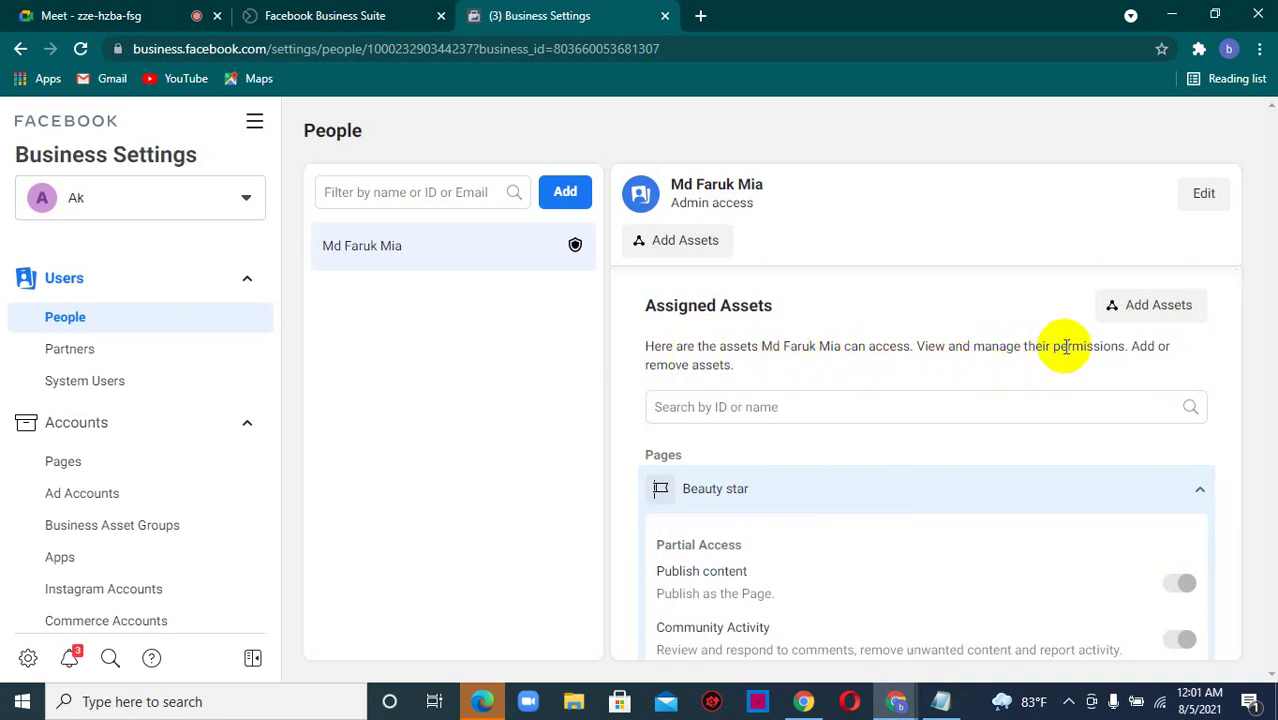
{"action": "left_click", "coordinate": [744, 407]}
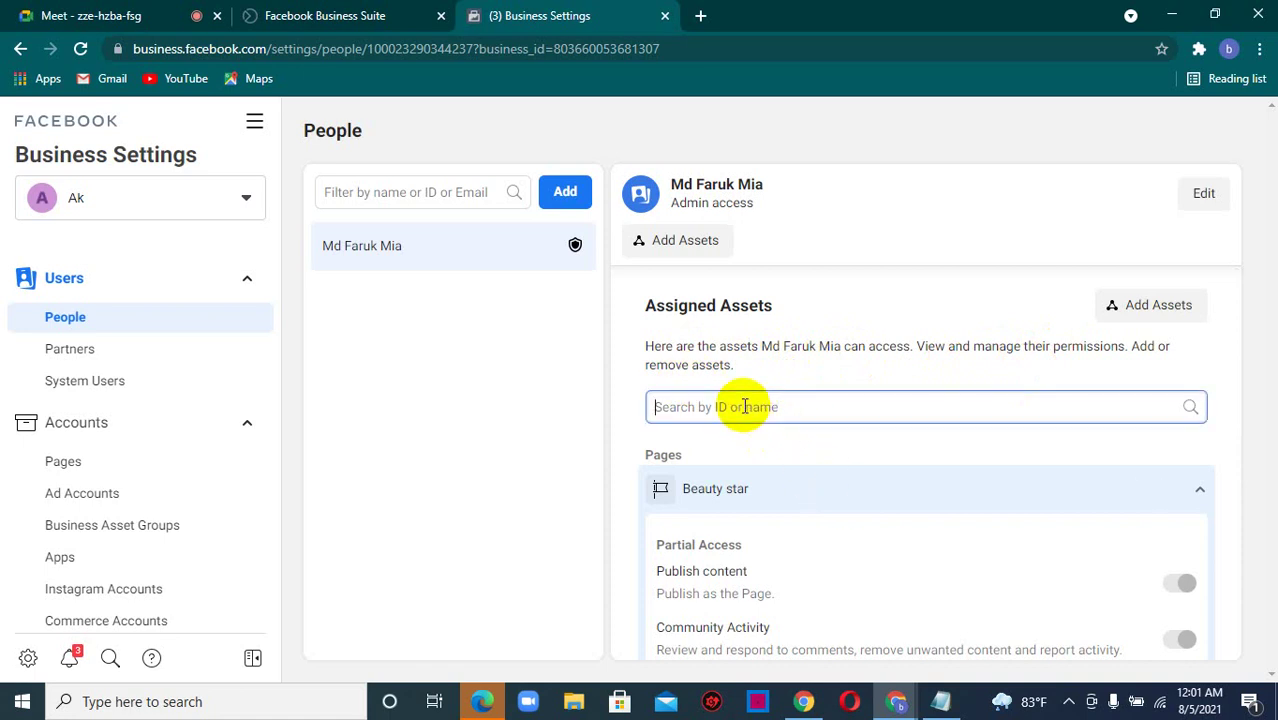
{"action": "left_click", "coordinate": [396, 191]}
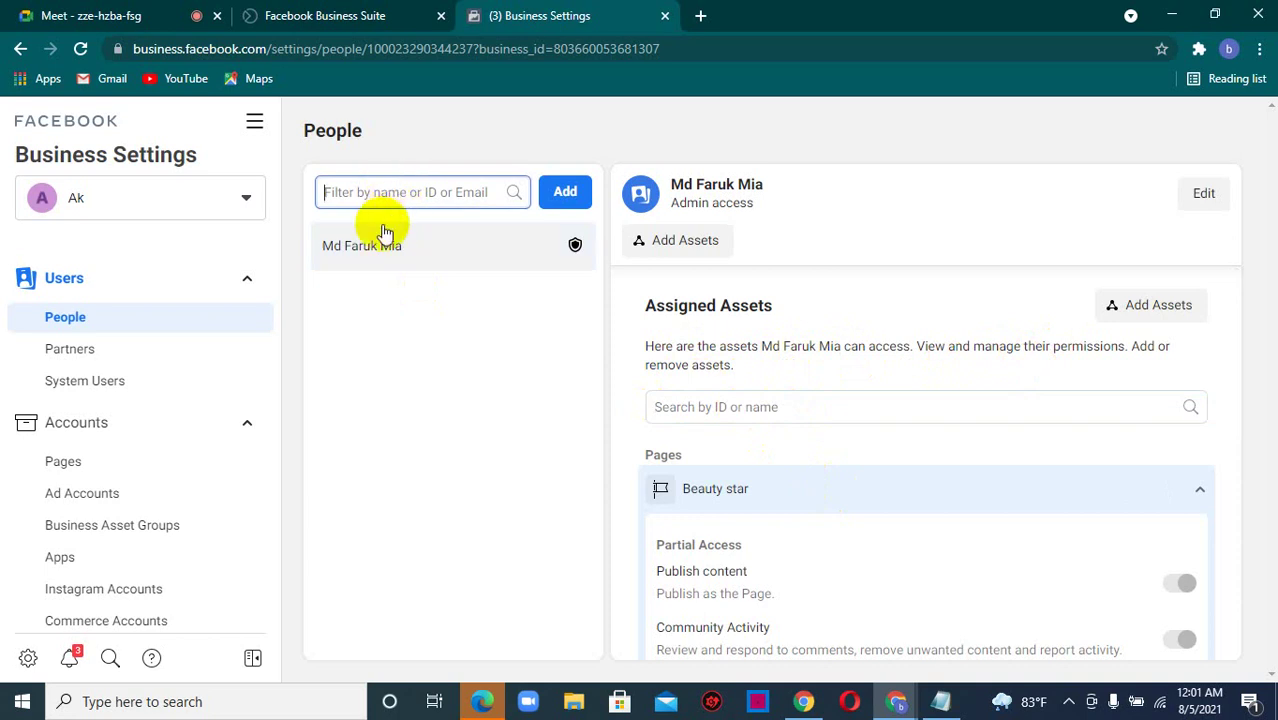
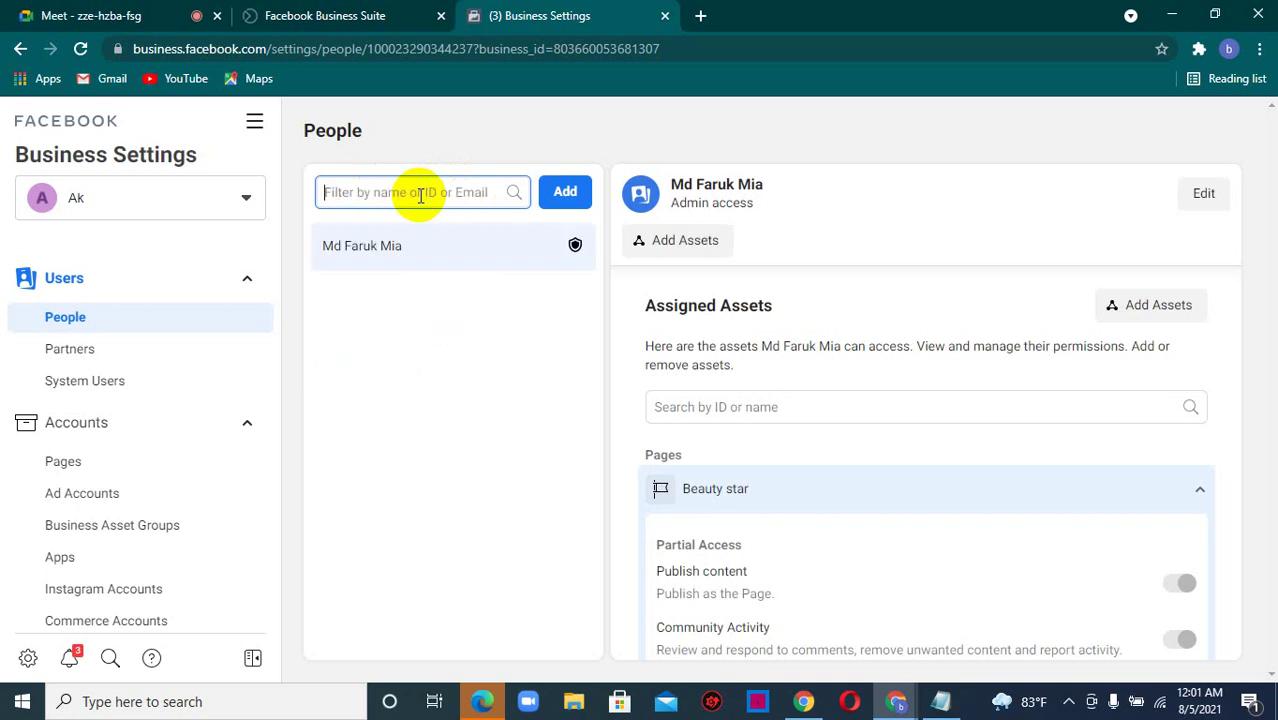
{"action": "type", "text": "musas"}
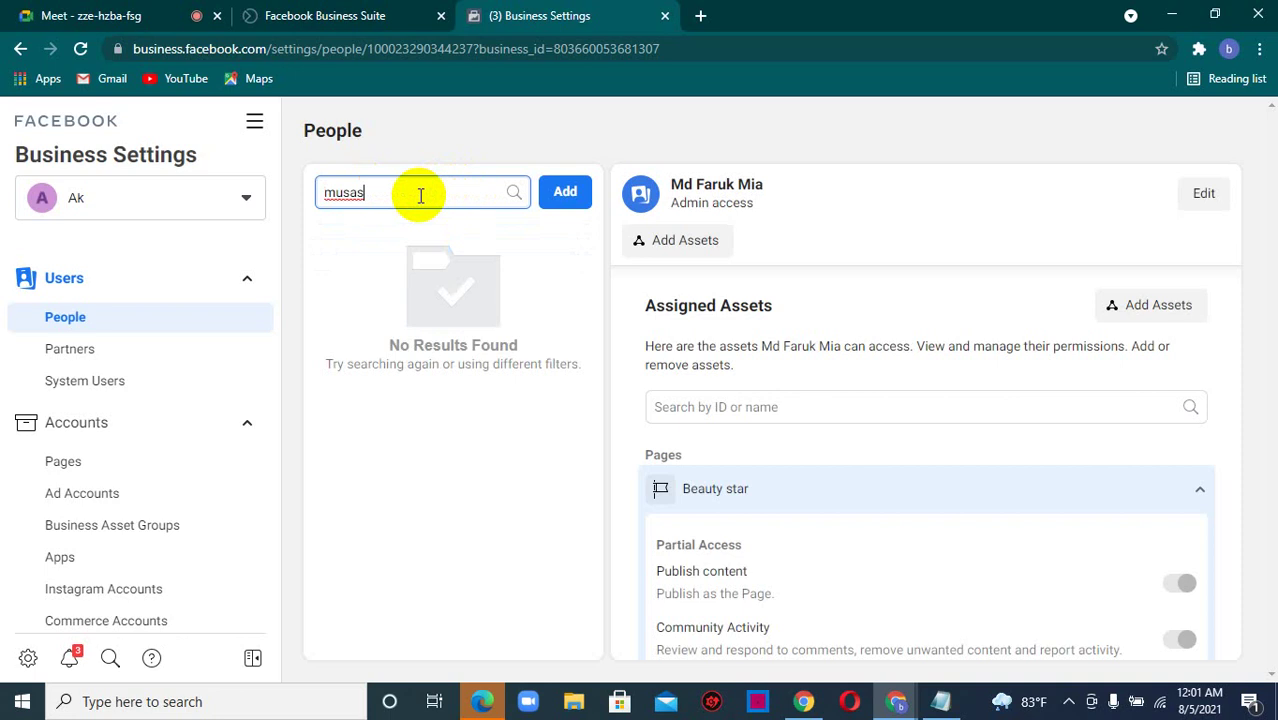
{"action": "key", "text": "BackSpace"}
{"action": "type", "text": "bbir"}
{"action": "key", "text": "BackSpace"}
{"action": "key", "text": "BackSpace"}
{"action": "key", "text": "BackSpace"}
{"action": "key", "text": "BackSpace"}
{"action": "key", "text": "BackSpace"}
{"action": "key", "text": "BackSpace"}
{"action": "key", "text": "BackSpace"}
{"action": "key", "text": "BackSpace"}
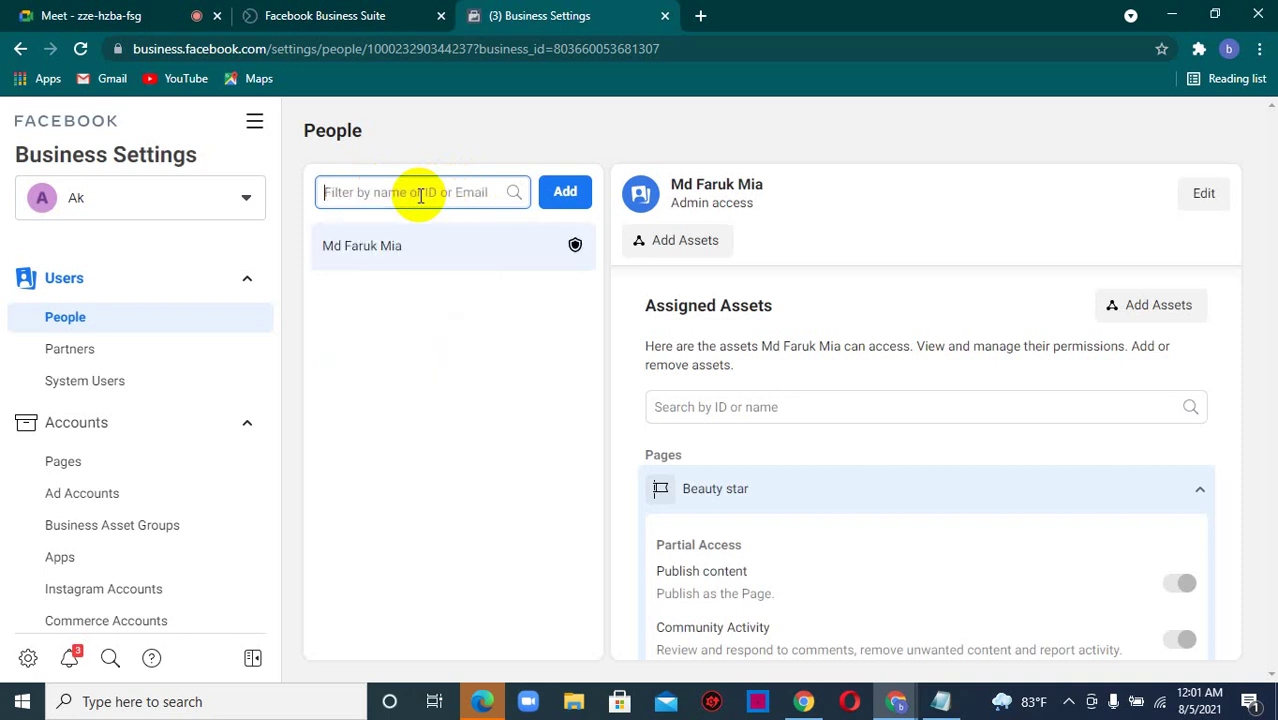
{"action": "type", "text": "Musa"}
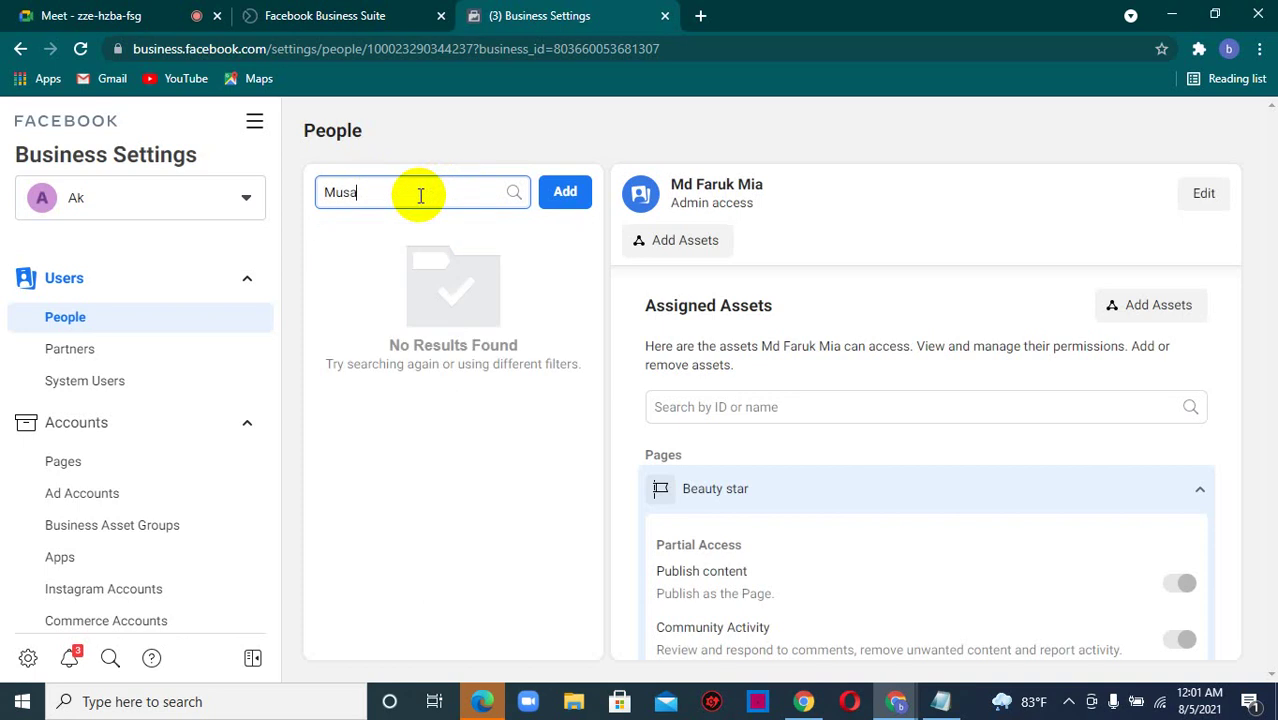
{"action": "type", "text": "bb"}
{"action": "key", "text": "BackSpace"}
{"action": "key", "text": "BackSpace"}
{"action": "key", "text": "BackSpace"}
{"action": "key", "text": "BackSpace"}
{"action": "key", "text": "BackSpace"}
{"action": "key", "text": "BackSpace"}
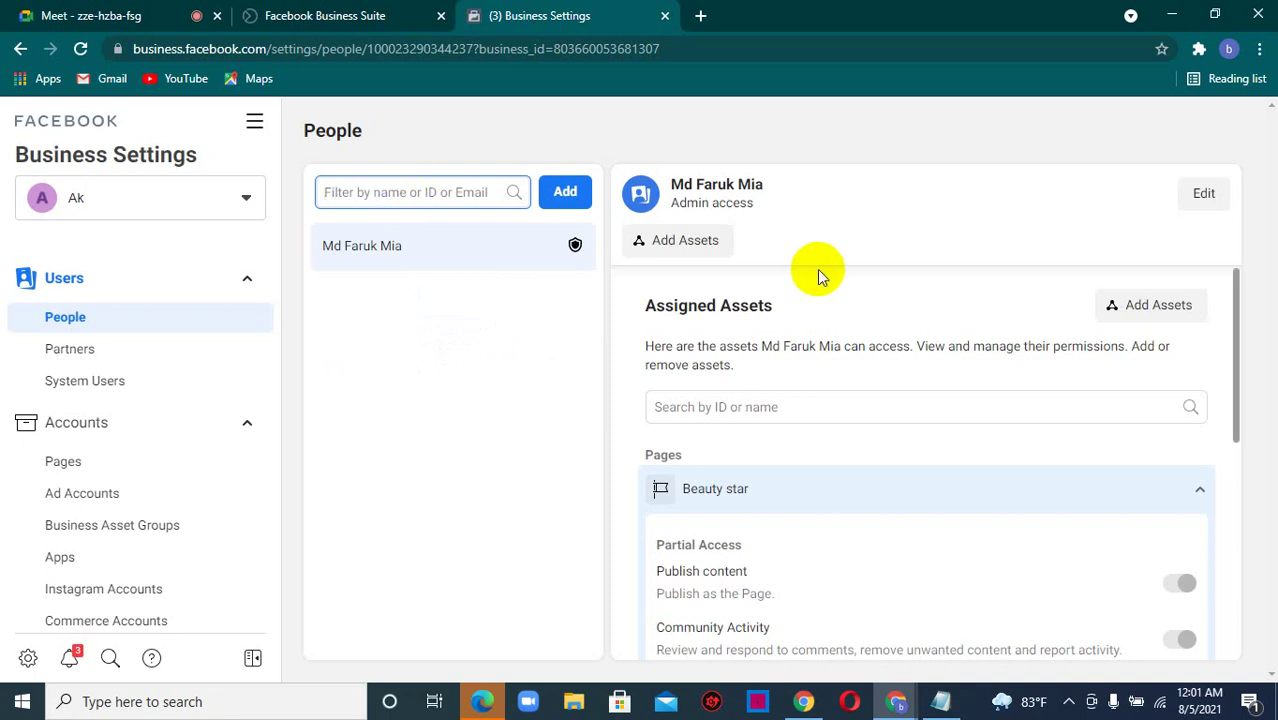
{"action": "left_click", "coordinate": [738, 410]}
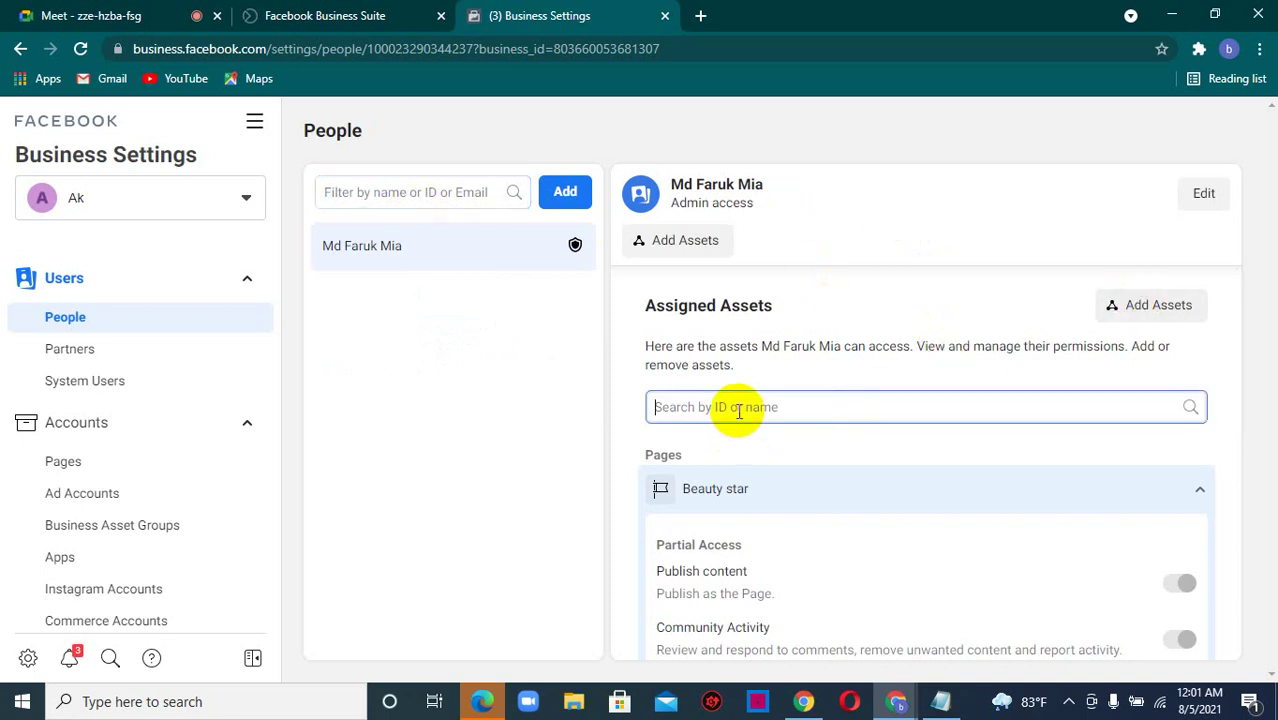
{"action": "type", "text": "musa"}
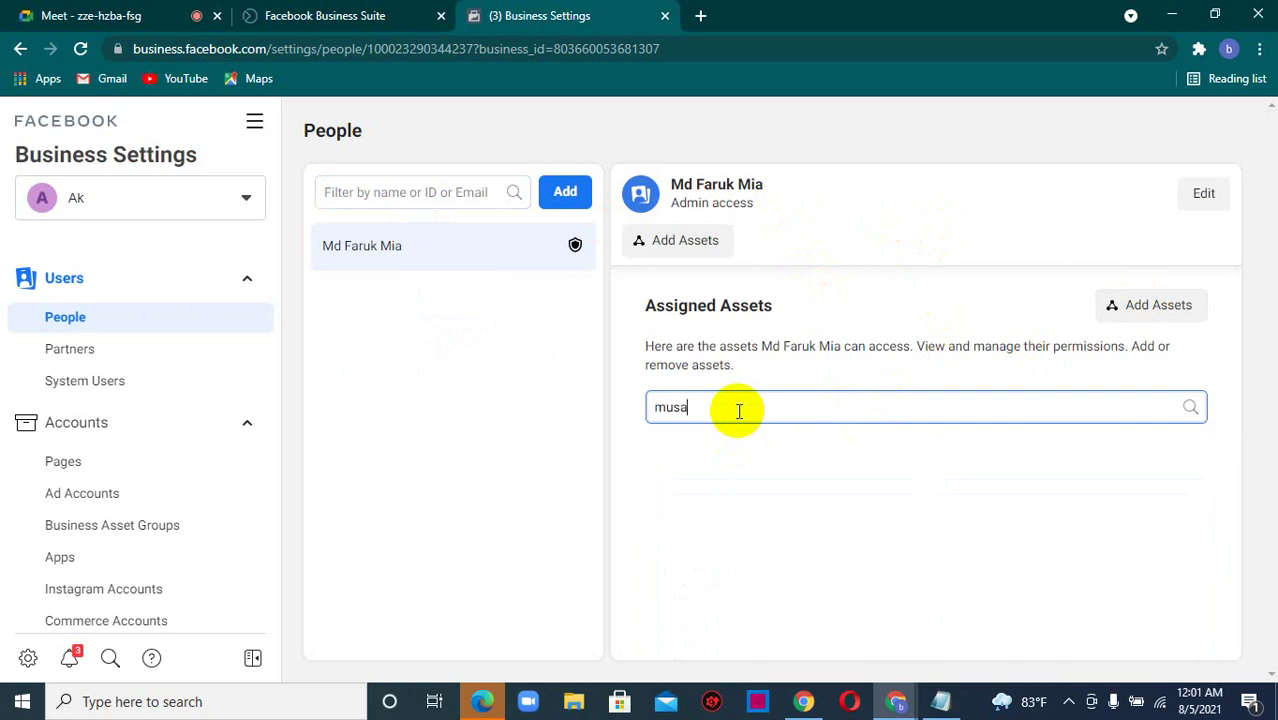
{"action": "type", "text": "bbir"}
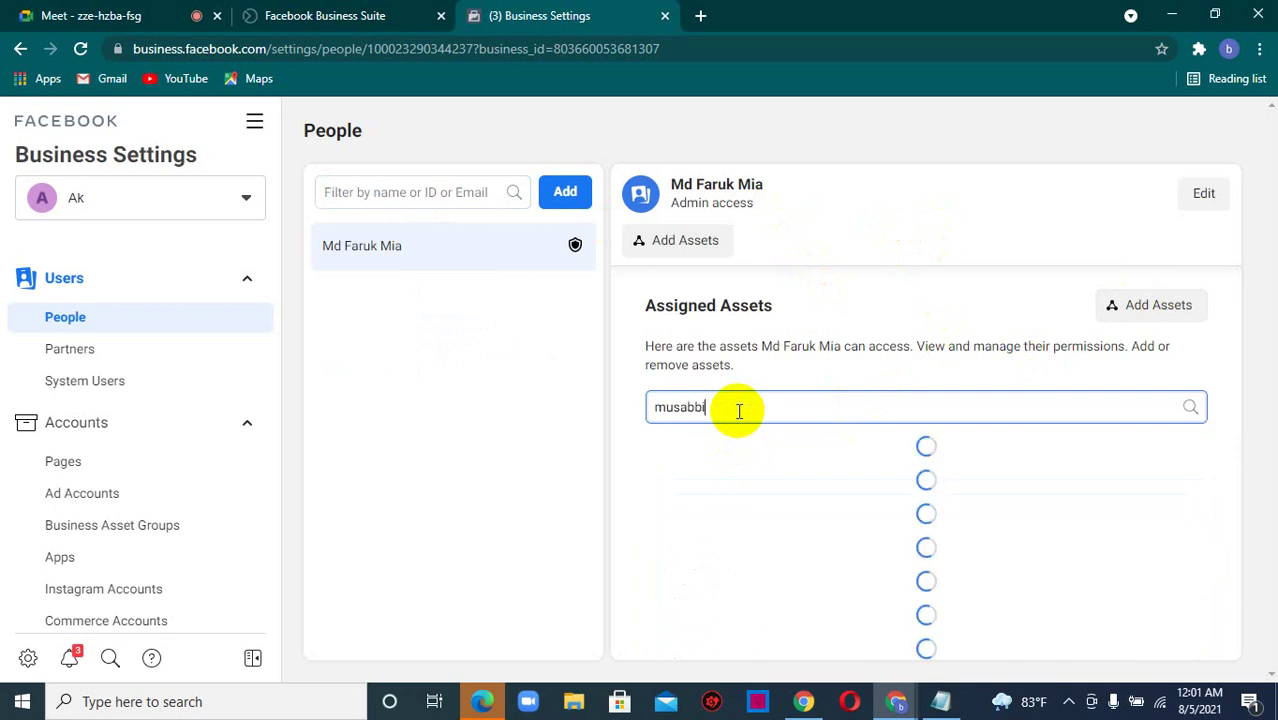
{"action": "key", "text": "BackSpace"}
{"action": "key", "text": "BackSpace"}
{"action": "key", "text": "BackSpace"}
{"action": "key", "text": "BackSpace"}
{"action": "key", "text": "BackSpace"}
{"action": "key", "text": "BackSpace"}
{"action": "key", "text": "BackSpace"}
{"action": "key", "text": "BackSpace"}
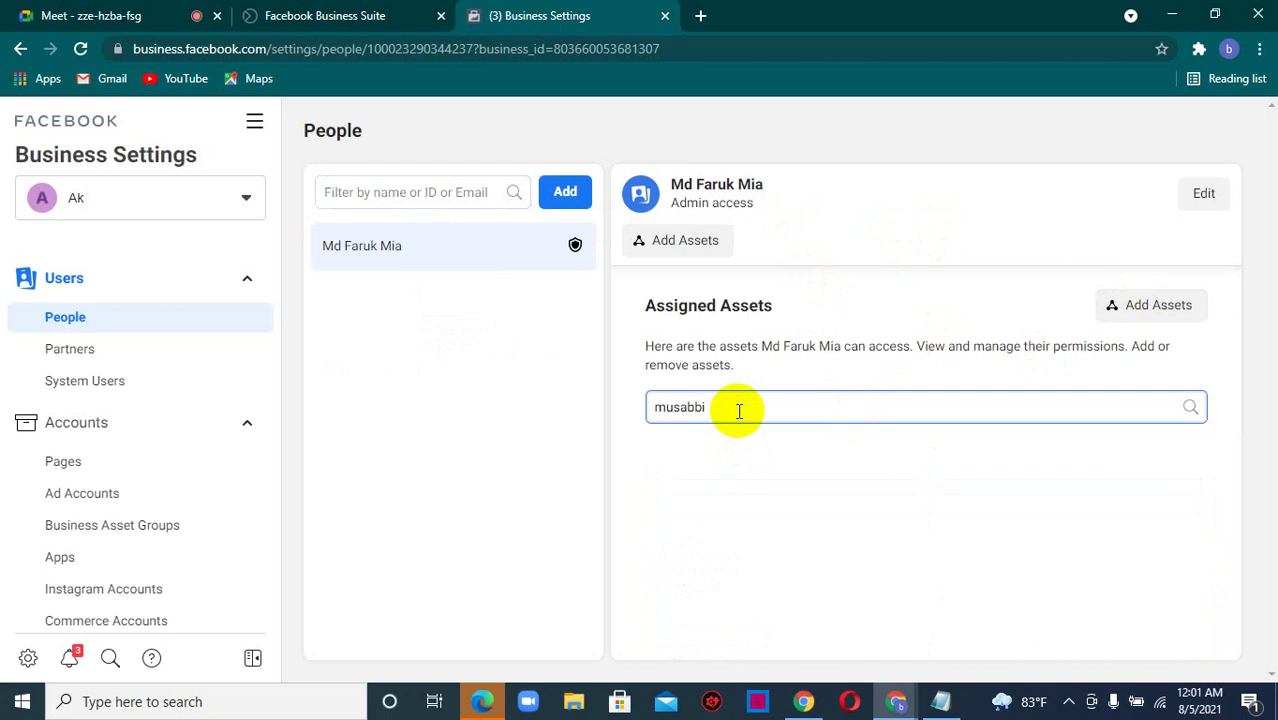
{"action": "left_click", "coordinate": [345, 190]}
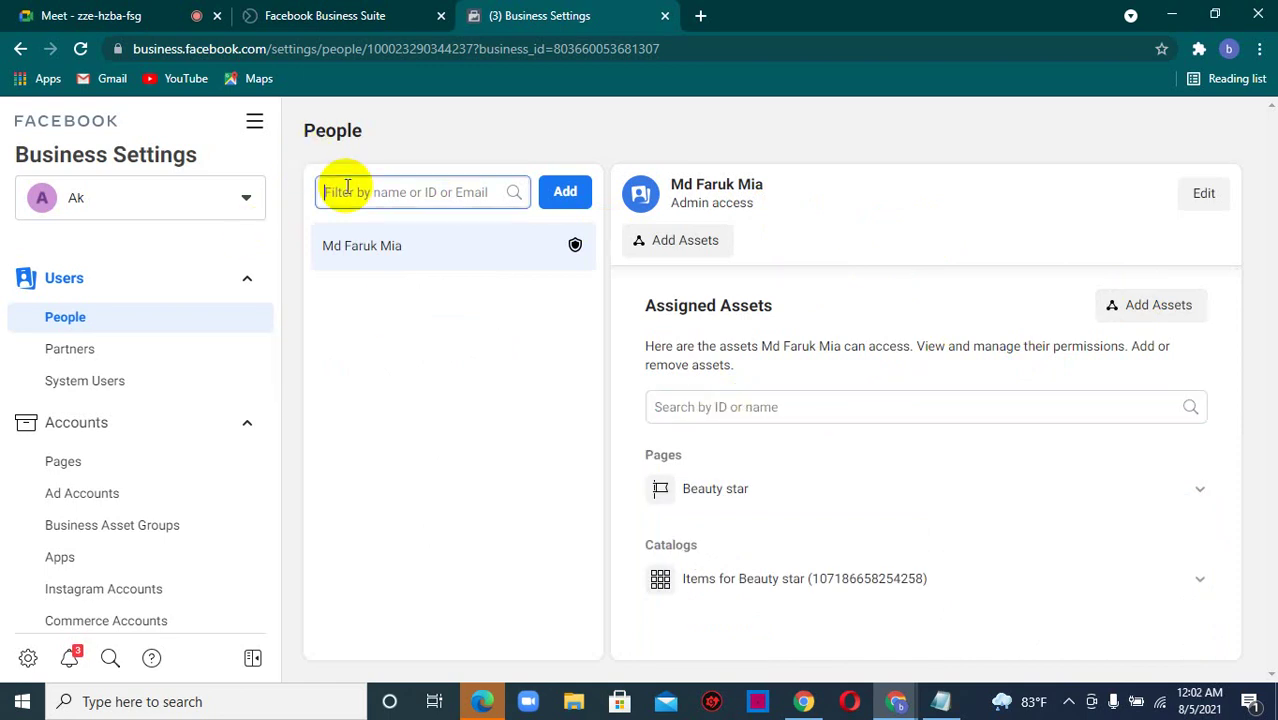
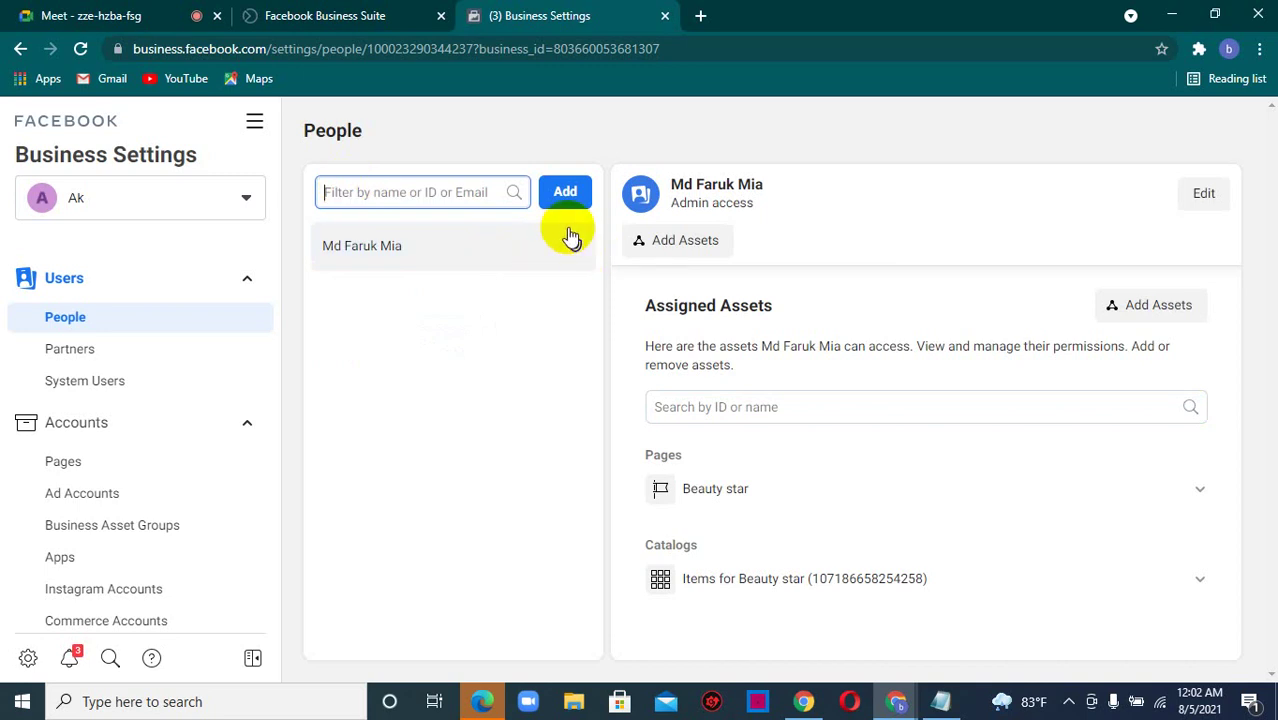
- In Invite People, add the new employee's e-mail address as an invitee chip
{"action": "left_click", "coordinate": [566, 191]}
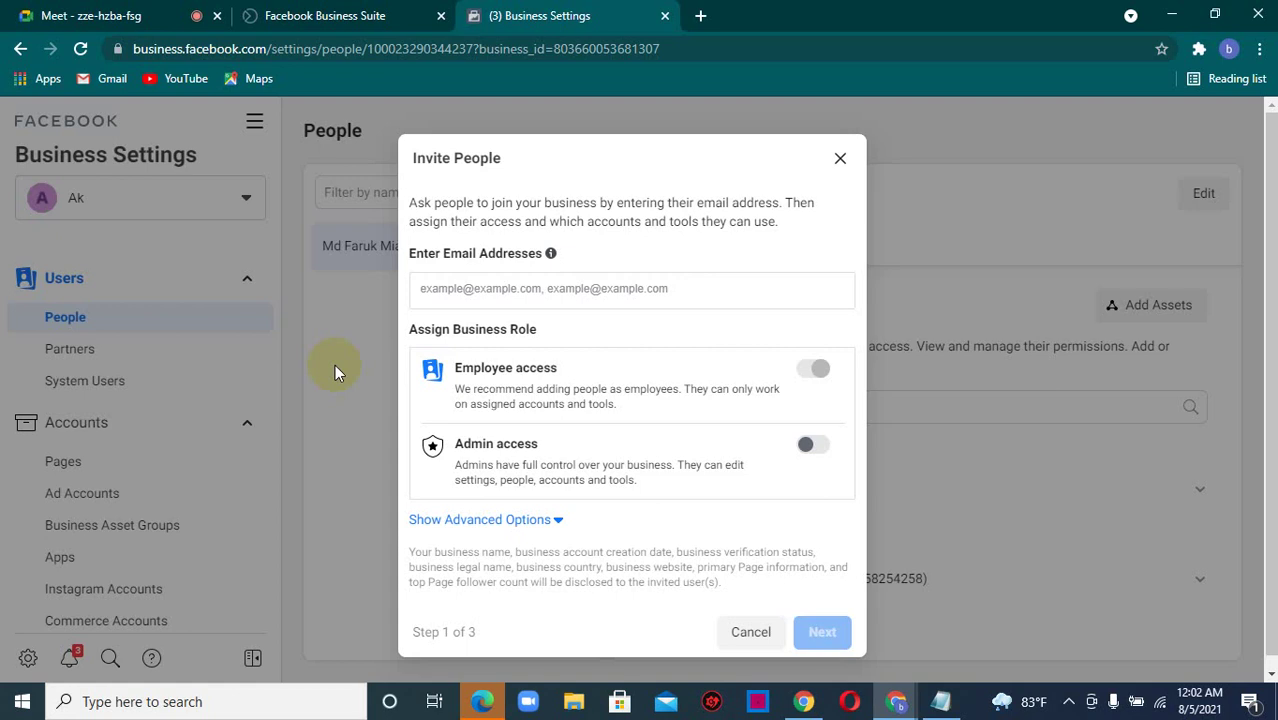
{"action": "left_click", "coordinate": [452, 293]}
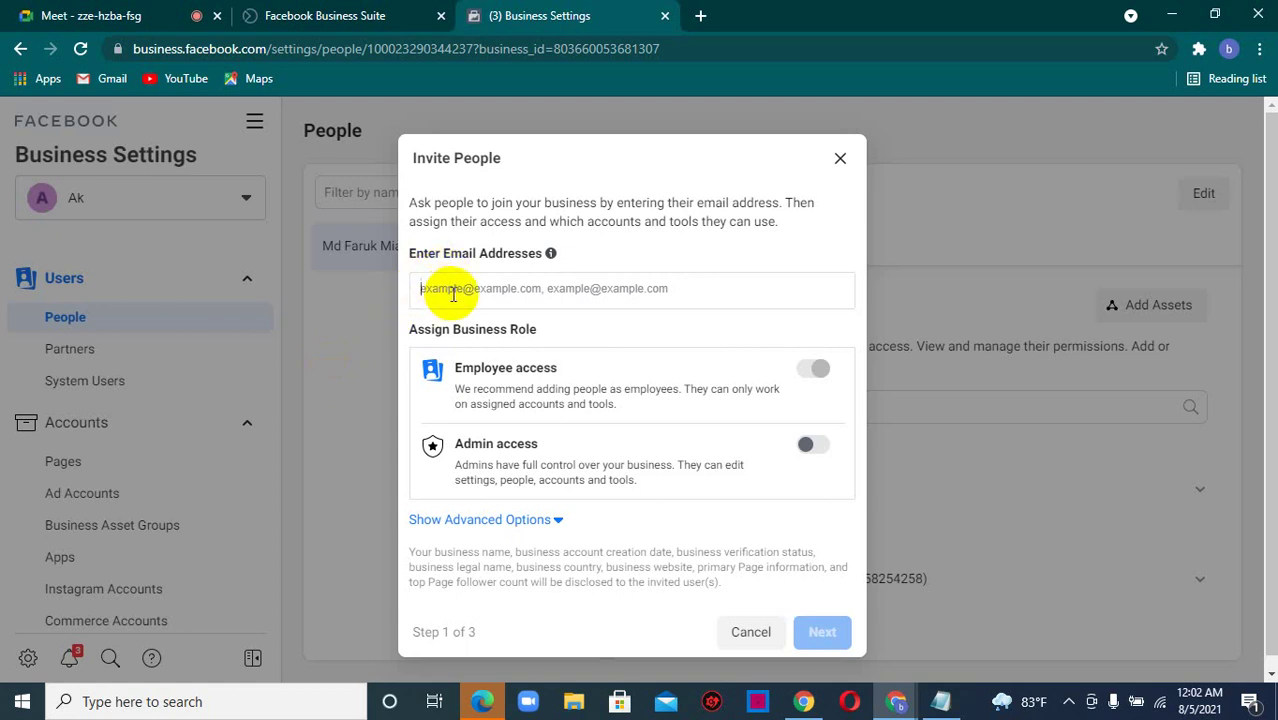
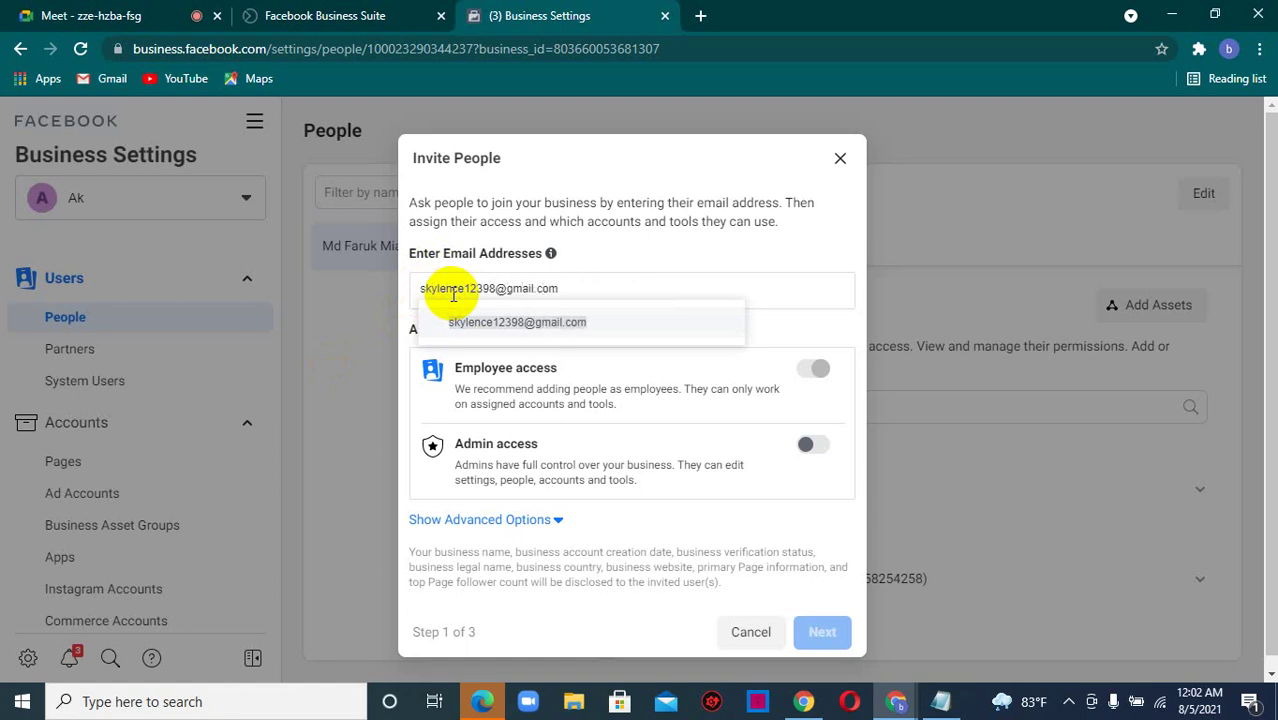
{"action": "left_click", "coordinate": [508, 322]}
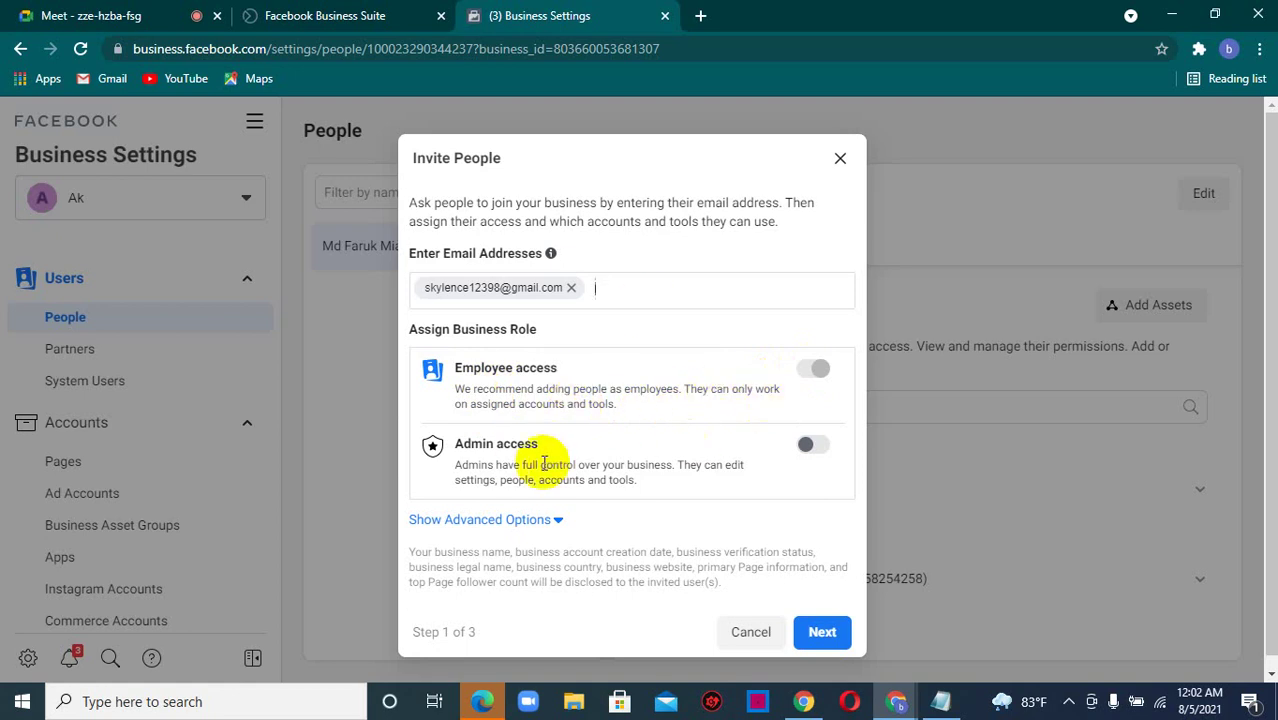
- Review the Finance analyst, Finance editor and Developer roles, leaving them off, and switch to the meeting
{"action": "left_click", "coordinate": [525, 520]}
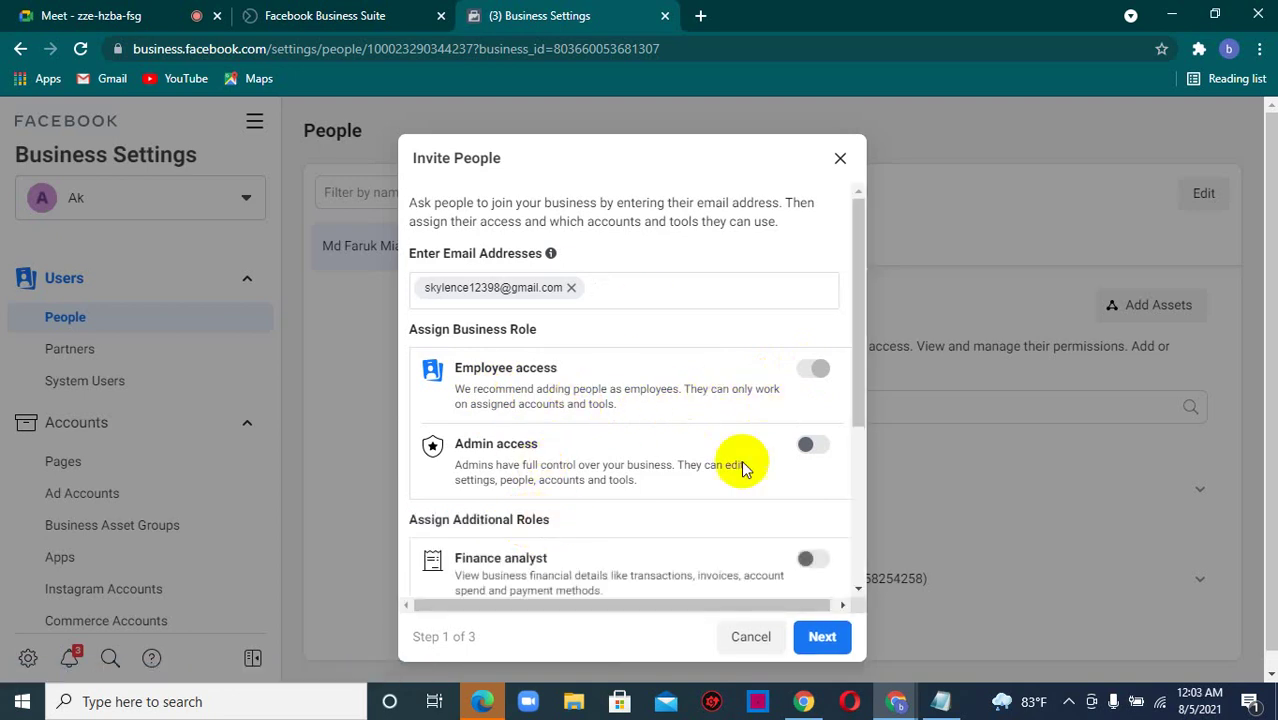
{"action": "scroll", "coordinate": [858, 420], "scroll_direction": "down", "scroll_amount": 3}
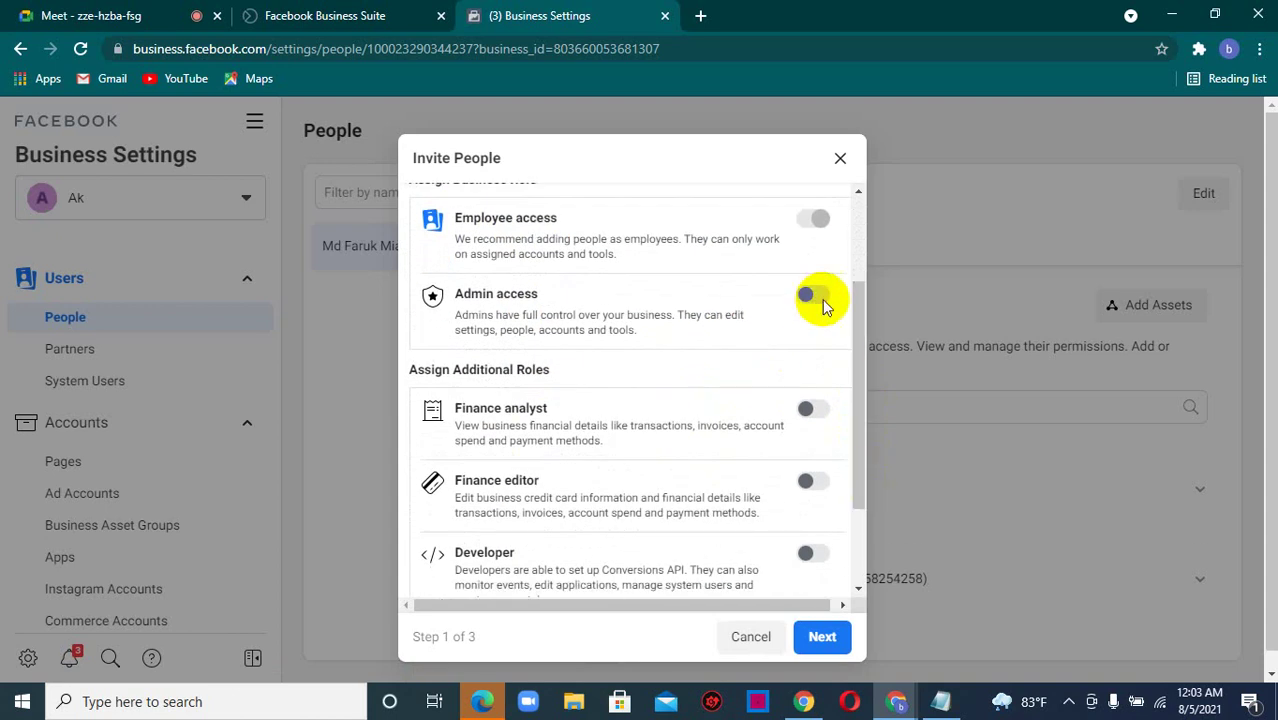
{"action": "scroll", "coordinate": [858, 340], "scroll_direction": "down", "scroll_amount": 3}
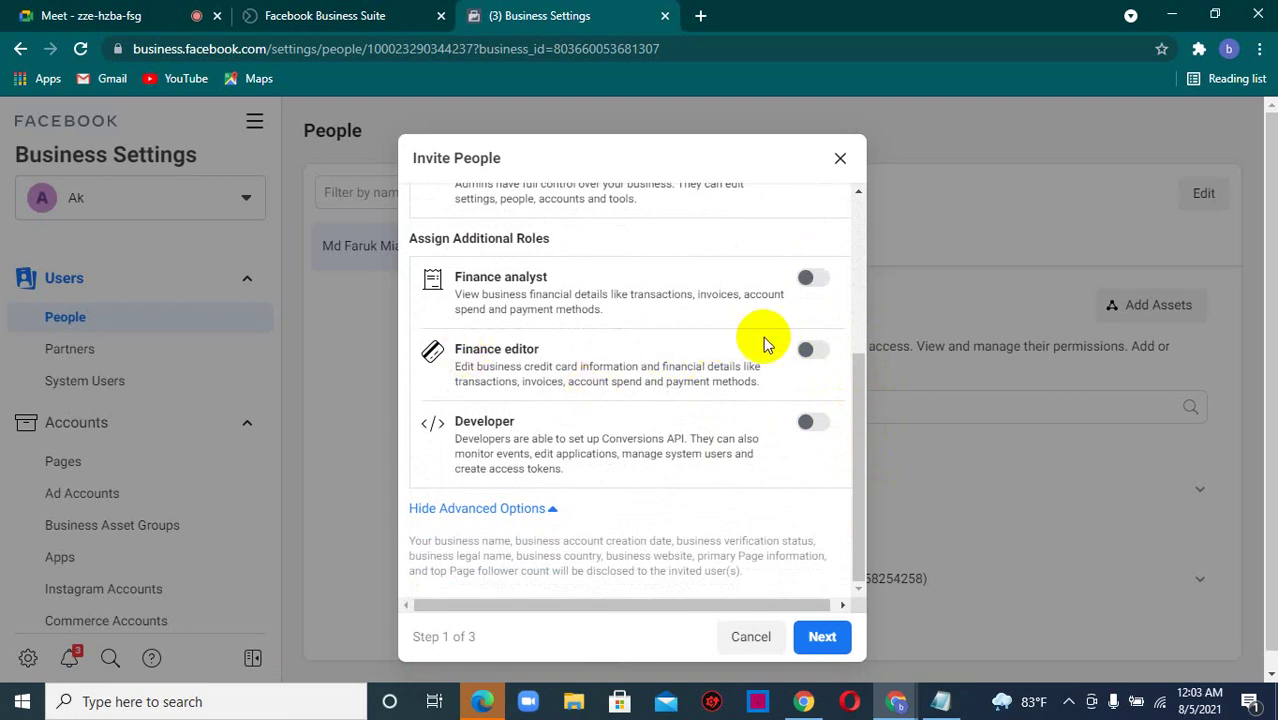
{"action": "left_click", "coordinate": [88, 14]}
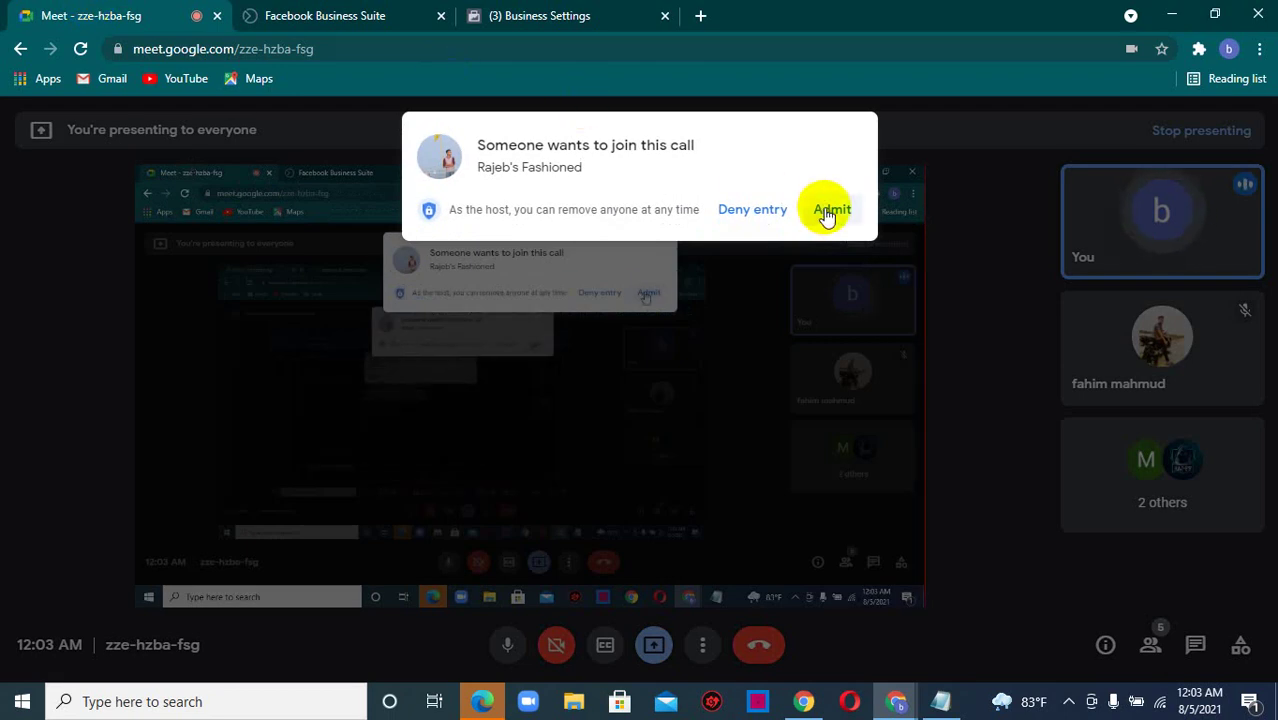
- Admit the waiting participant into the Meet call and return to the Business Settings invitation
{"action": "left_click", "coordinate": [826, 216]}
{"action": "left_click", "coordinate": [534, 16]}
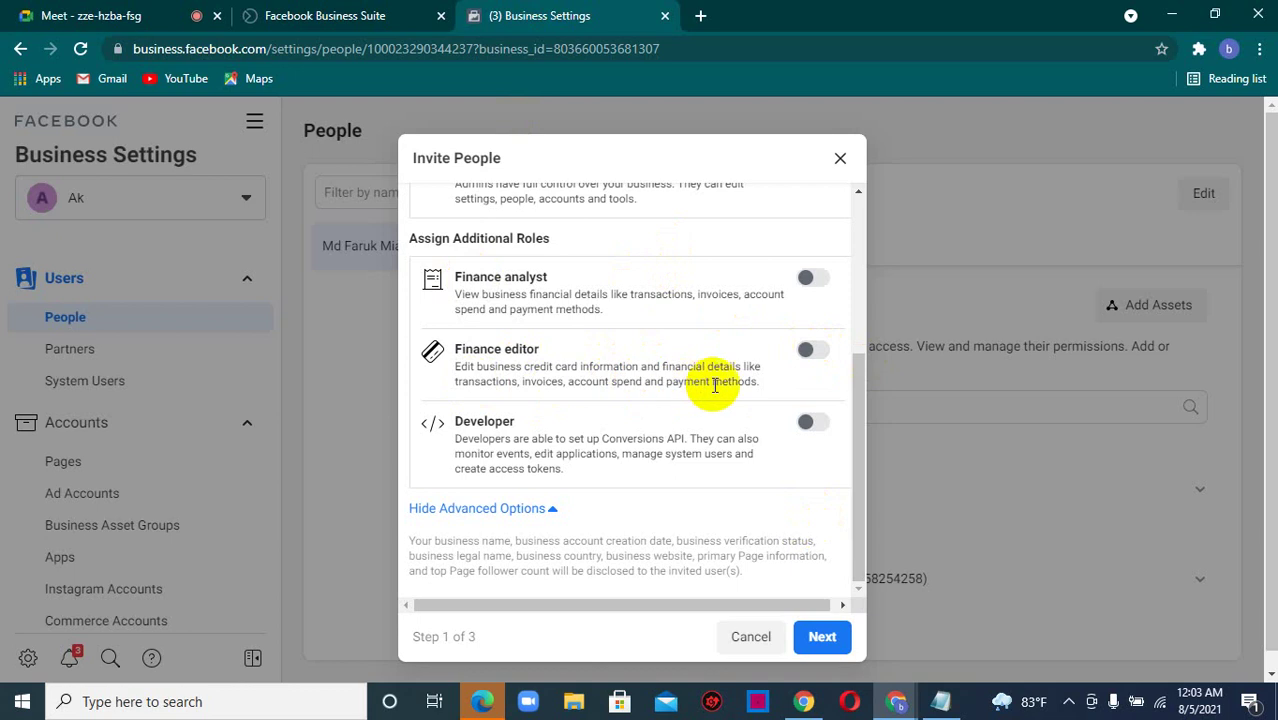
- Scroll the Invite People dialog and continue to Assign Access, step 2 of 3
{"action": "left_click", "coordinate": [866, 458]}
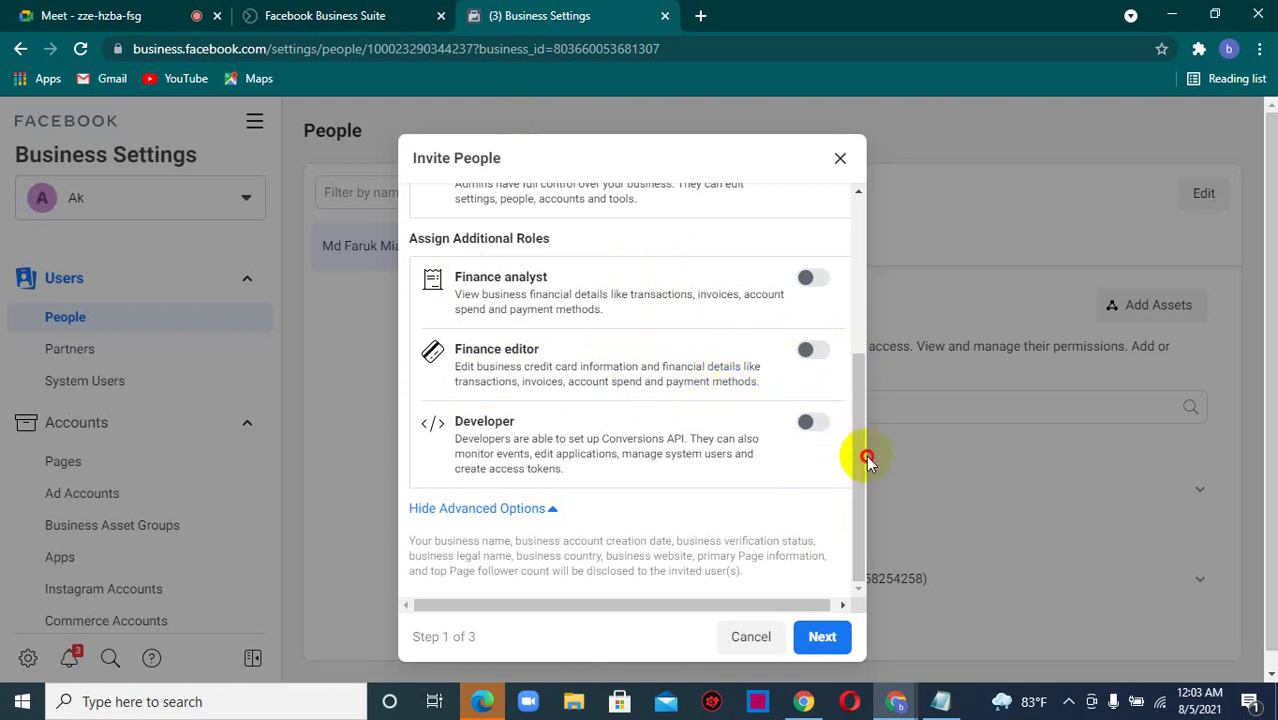
{"action": "left_click_drag", "start_coordinate": [866, 458], "coordinate": [856, 428]}
{"action": "left_click", "coordinate": [774, 355]}
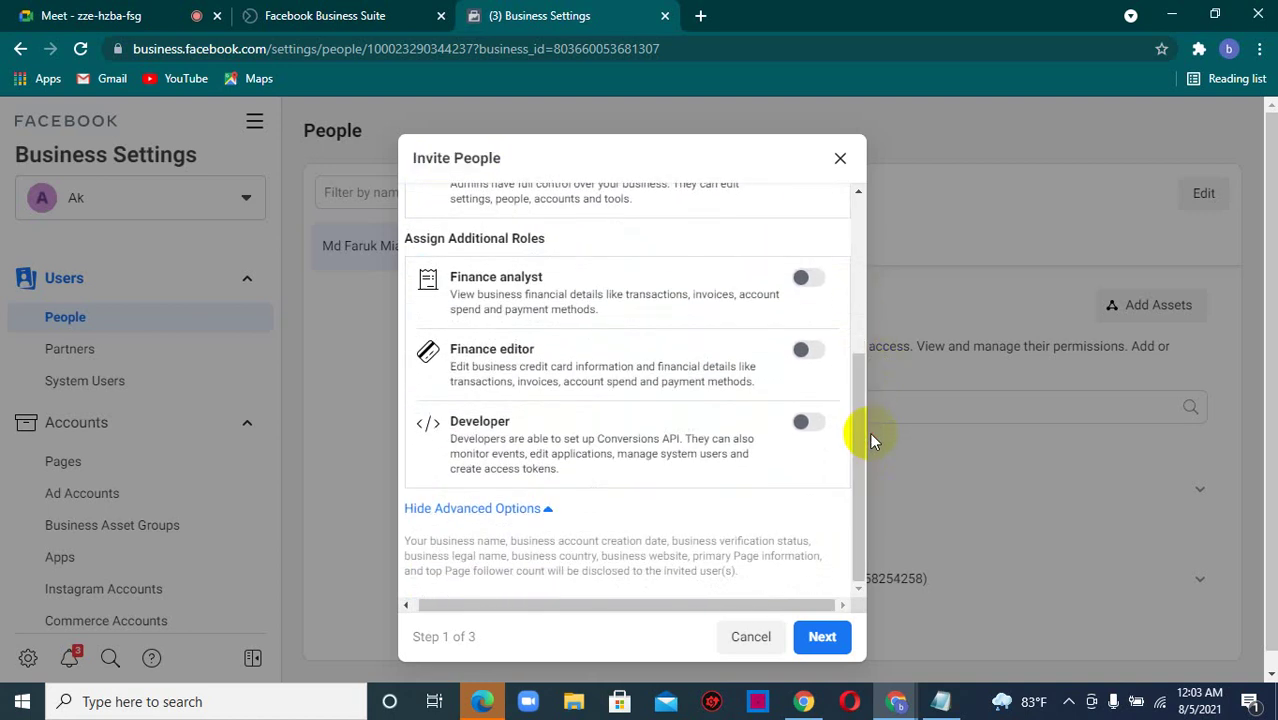
{"action": "left_click", "coordinate": [815, 641]}
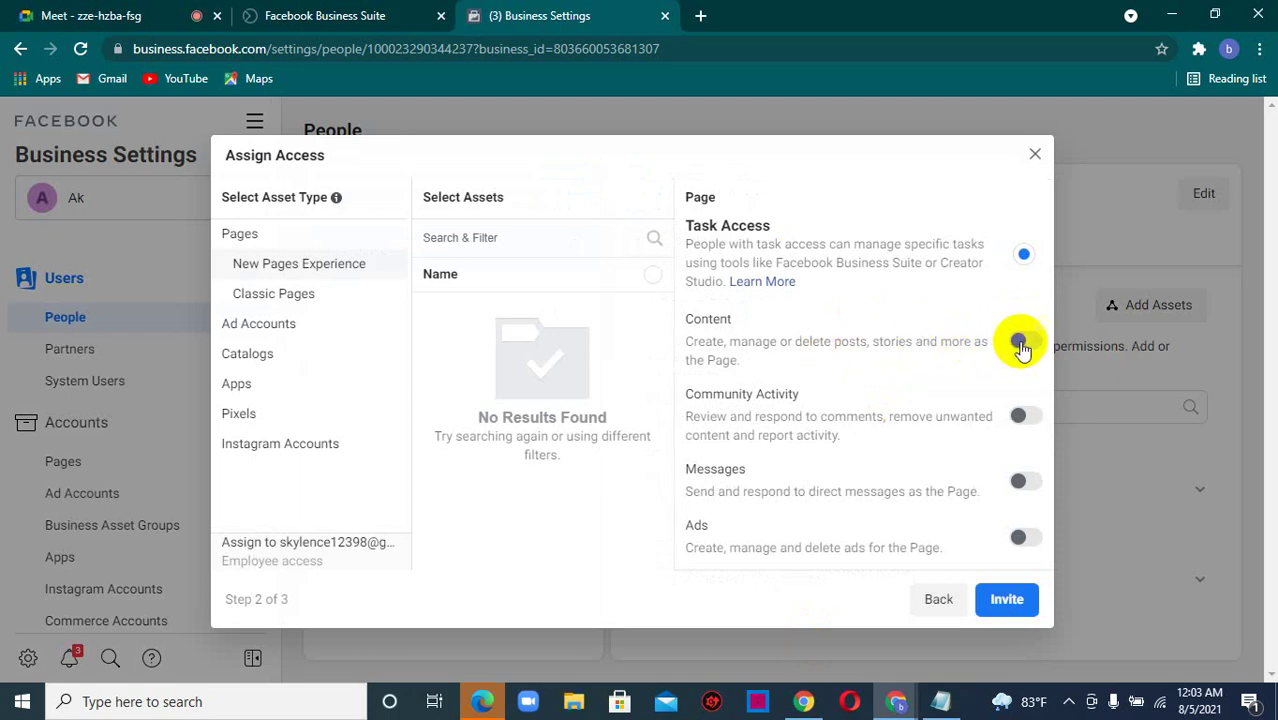
- Try the Page's Content and Ads task permissions, then settle on Facebook Access with Full Control
{"action": "left_click", "coordinate": [1024, 342]}
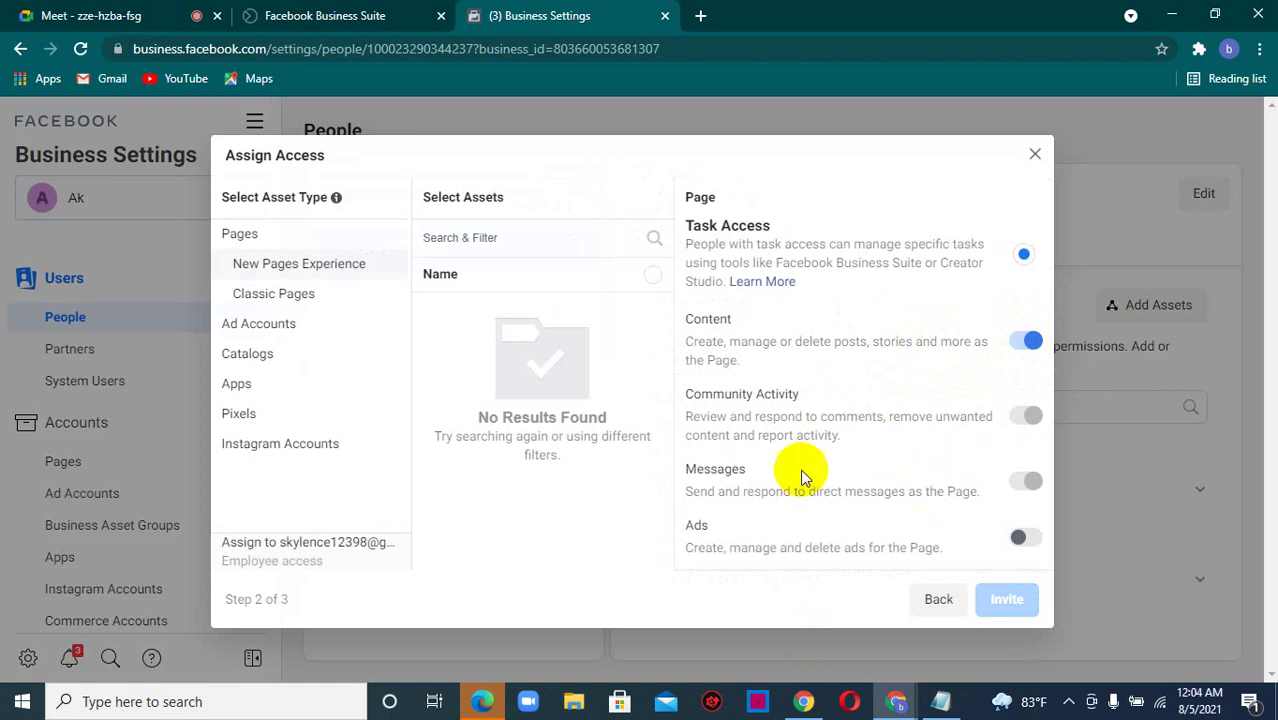
{"action": "left_click", "coordinate": [1020, 538]}
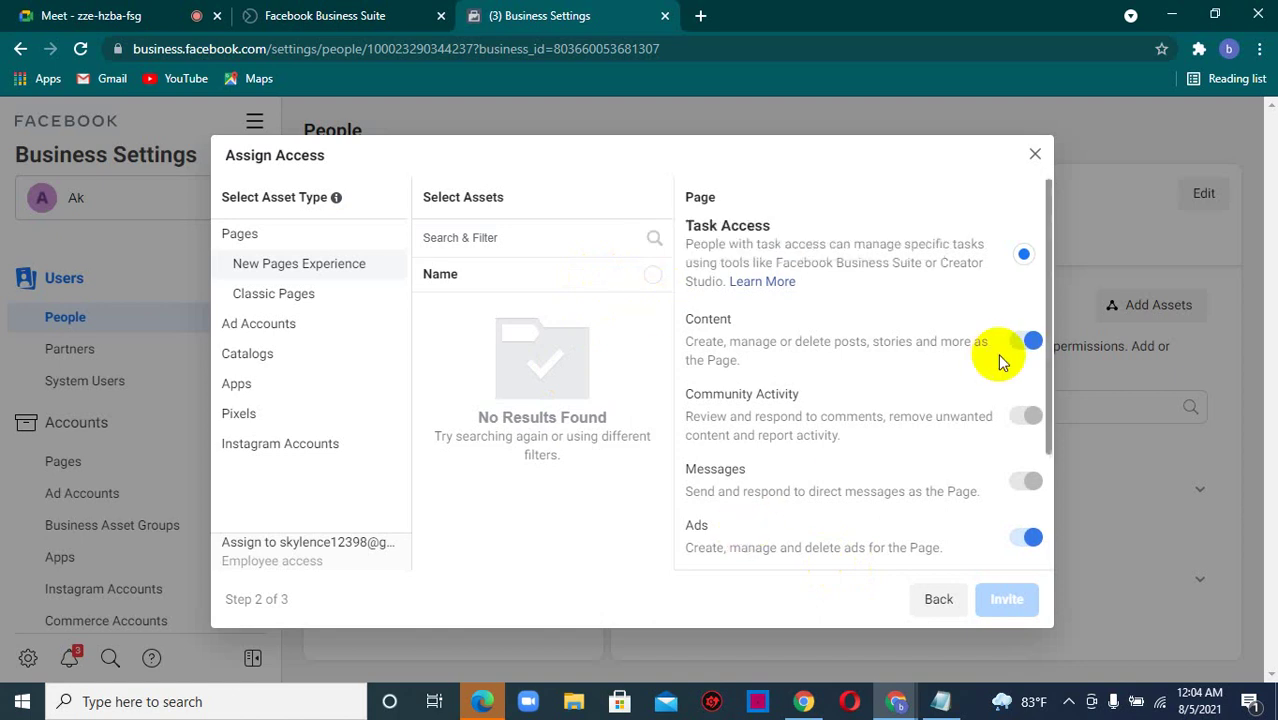
{"action": "left_click_drag", "start_coordinate": [1046, 358], "coordinate": [984, 505]}
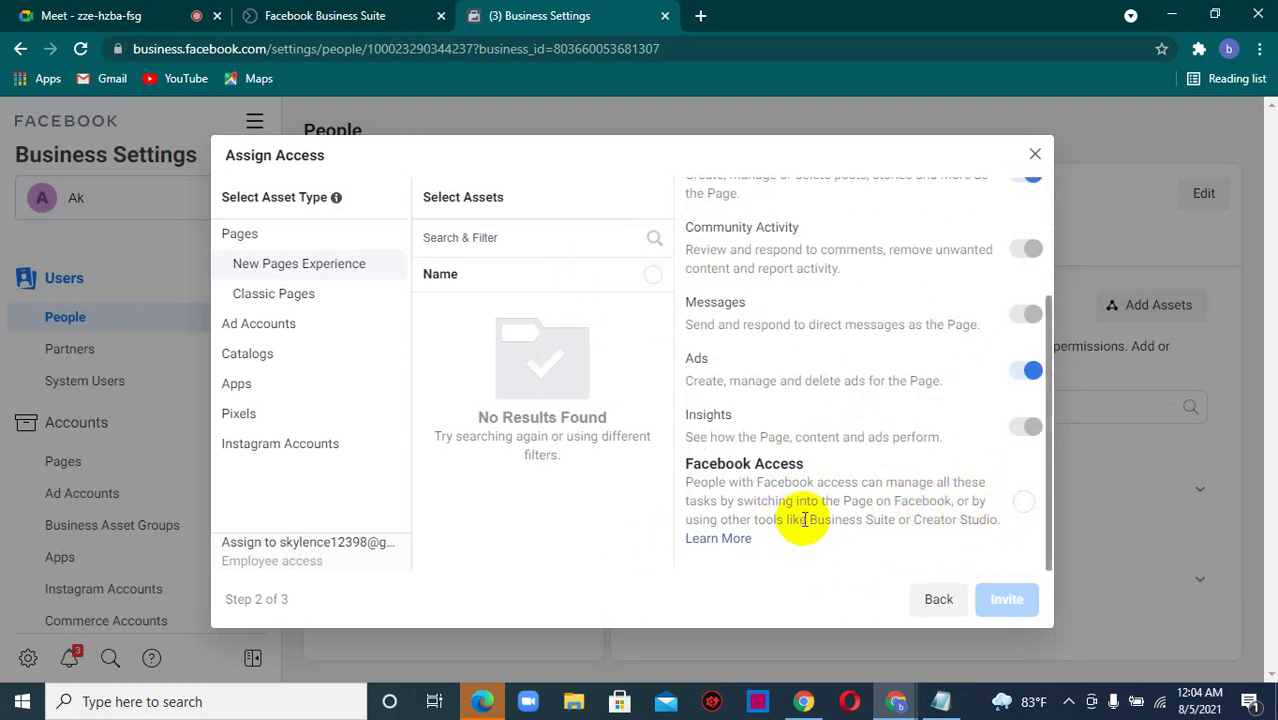
{"action": "left_click", "coordinate": [1022, 504]}
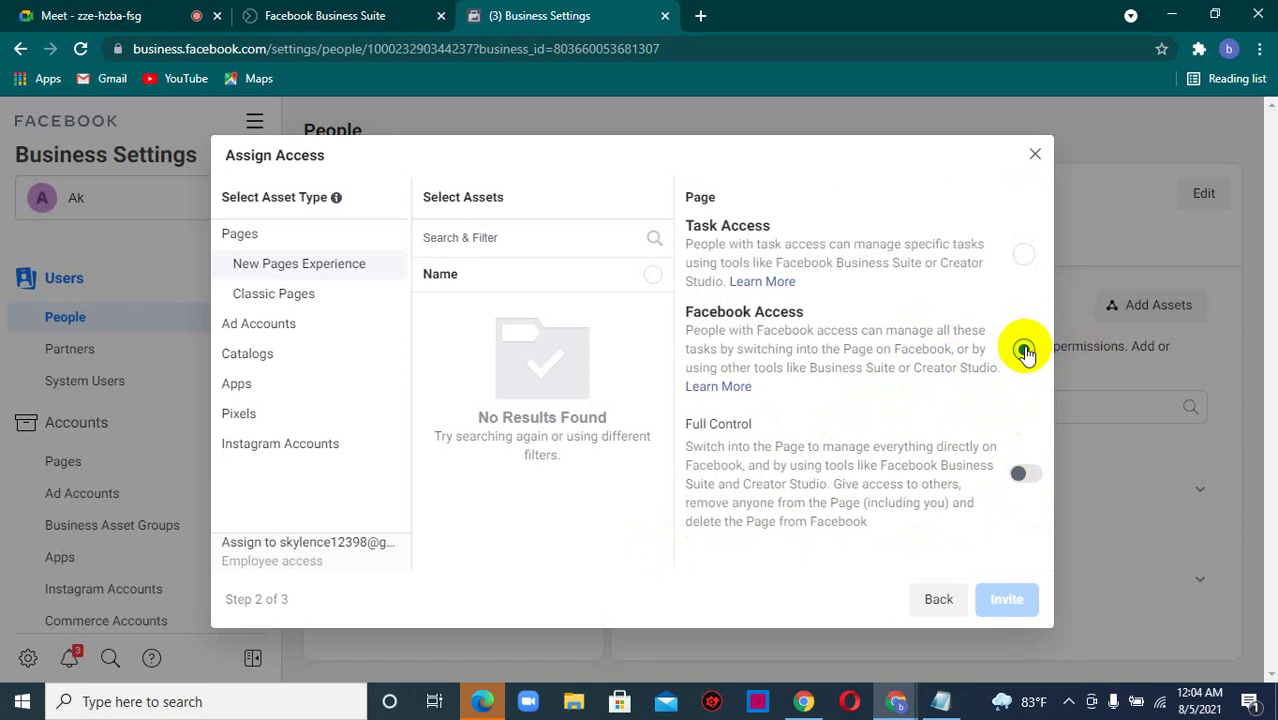
{"action": "left_click", "coordinate": [1023, 257]}
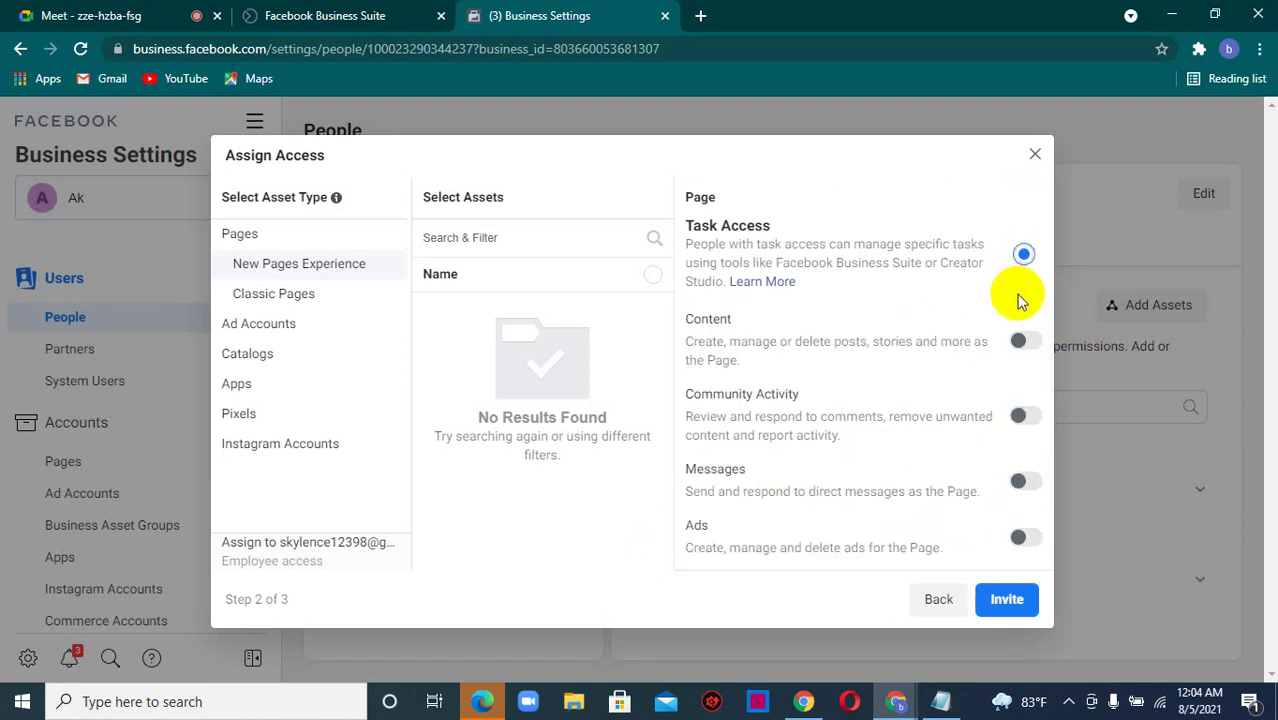
{"action": "left_click", "coordinate": [1020, 343]}
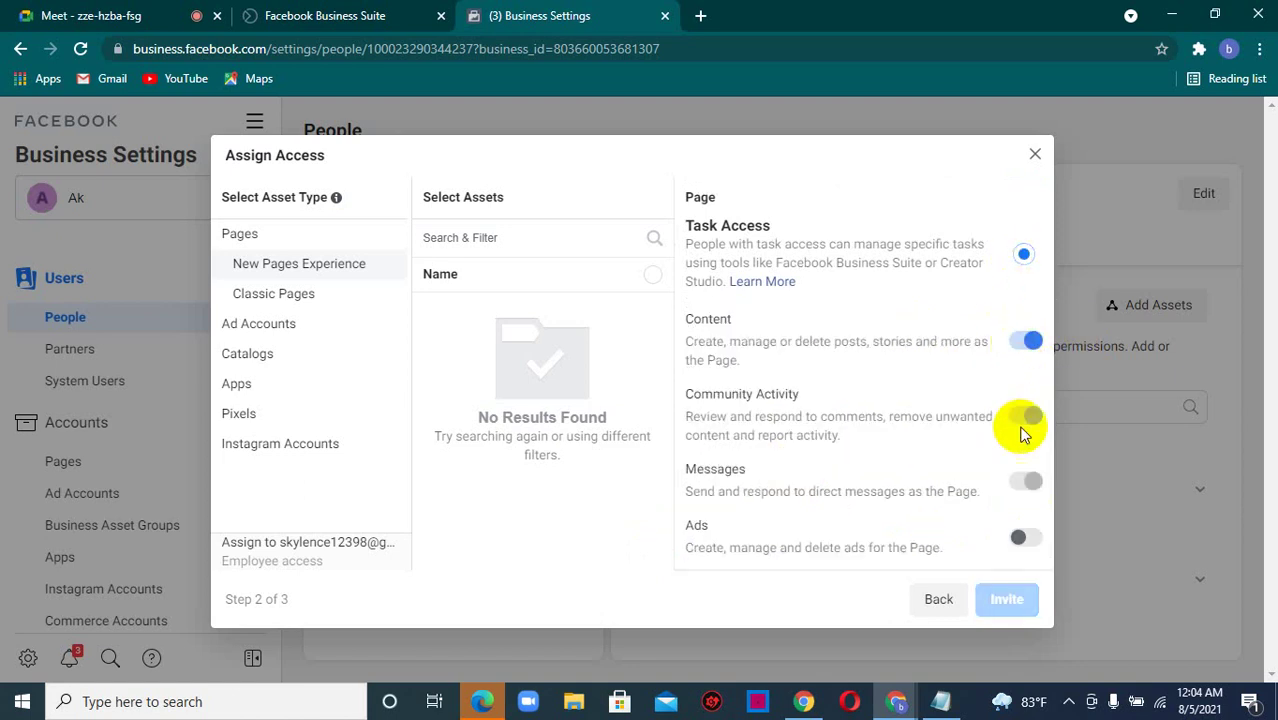
{"action": "left_click", "coordinate": [1022, 538]}
{"action": "scroll", "coordinate": [1045, 390], "scroll_direction": "down", "scroll_amount": 2}
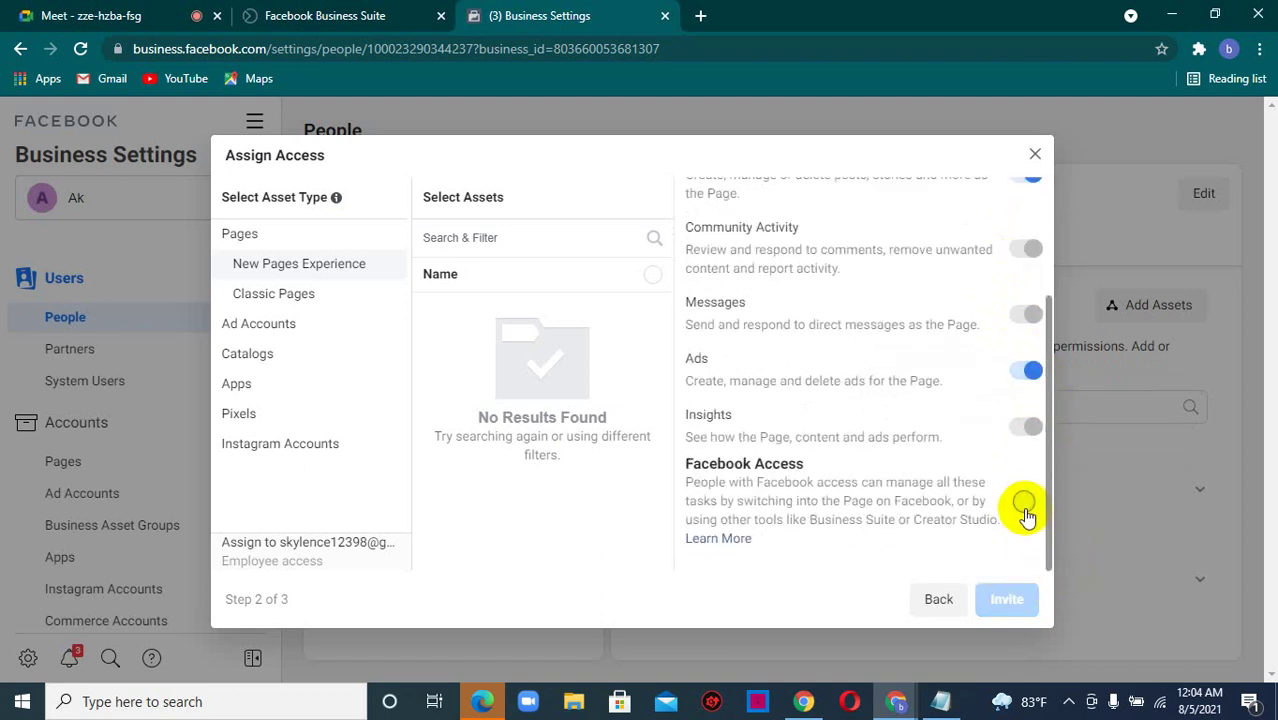
{"action": "left_click", "coordinate": [1023, 501]}
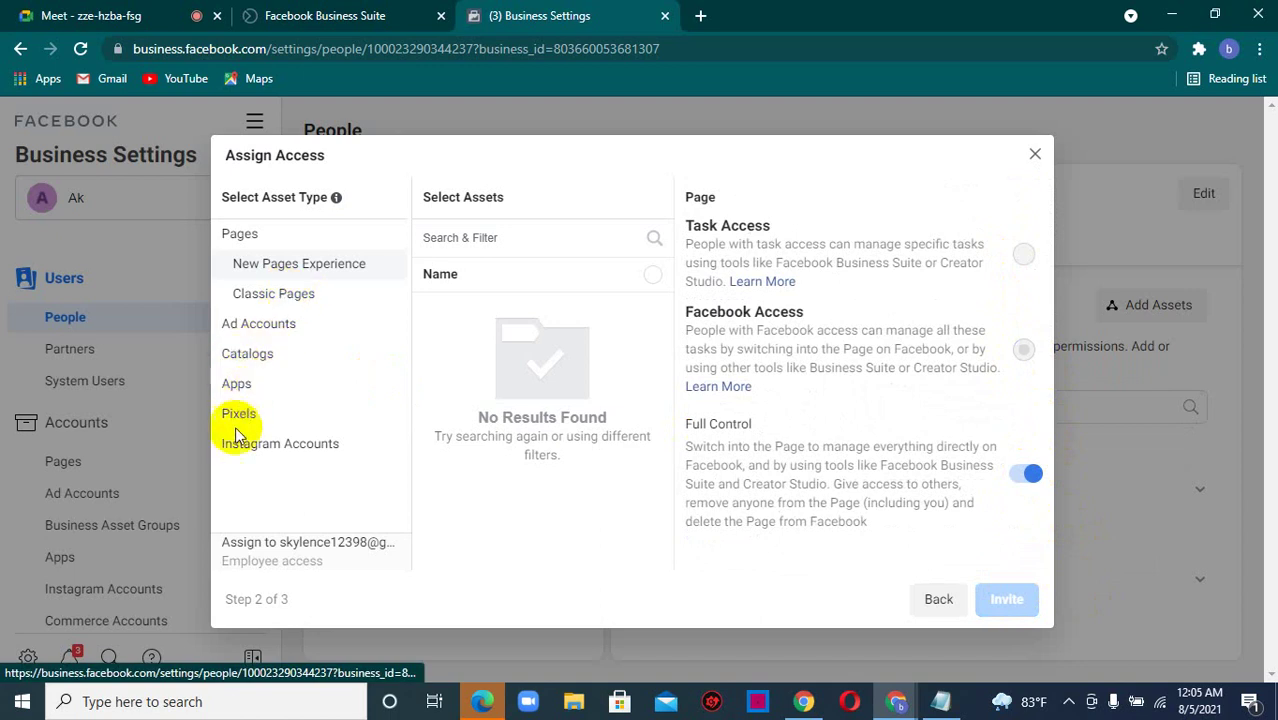
- Turn on Manage catalog access and select the Items for Beauty star catalog
{"action": "left_click", "coordinate": [253, 330]}
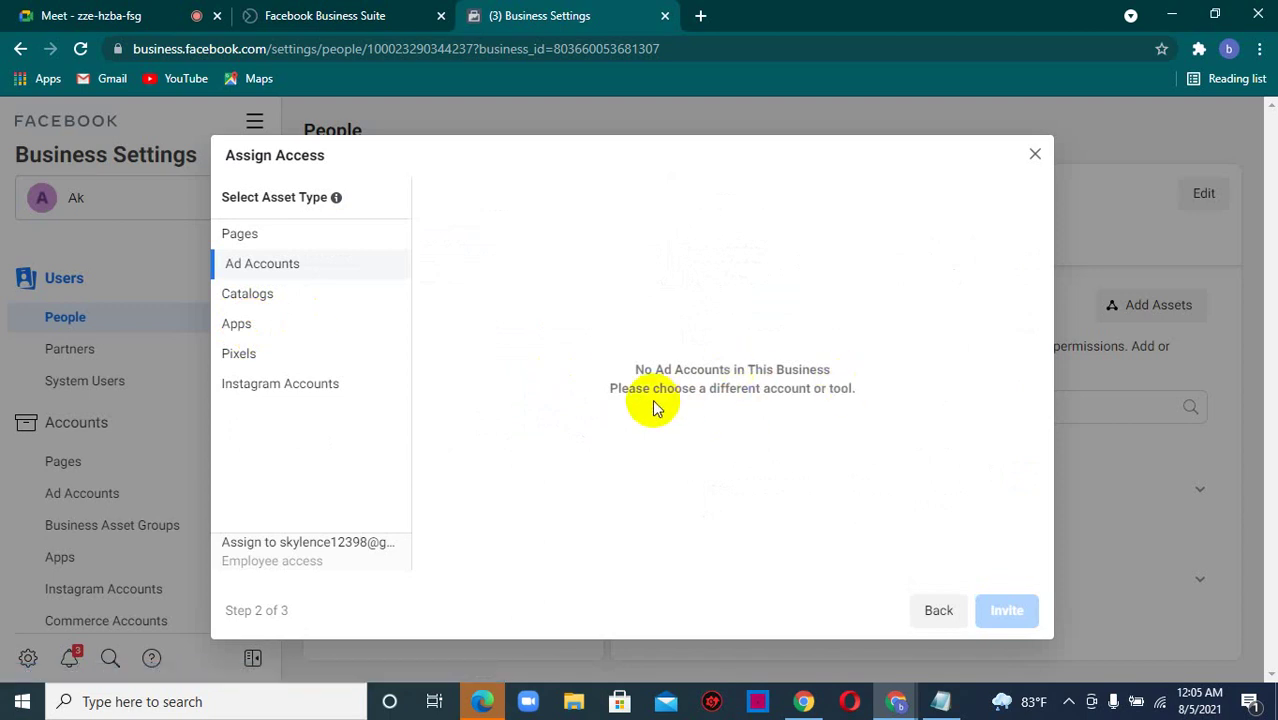
{"action": "left_click", "coordinate": [281, 299]}
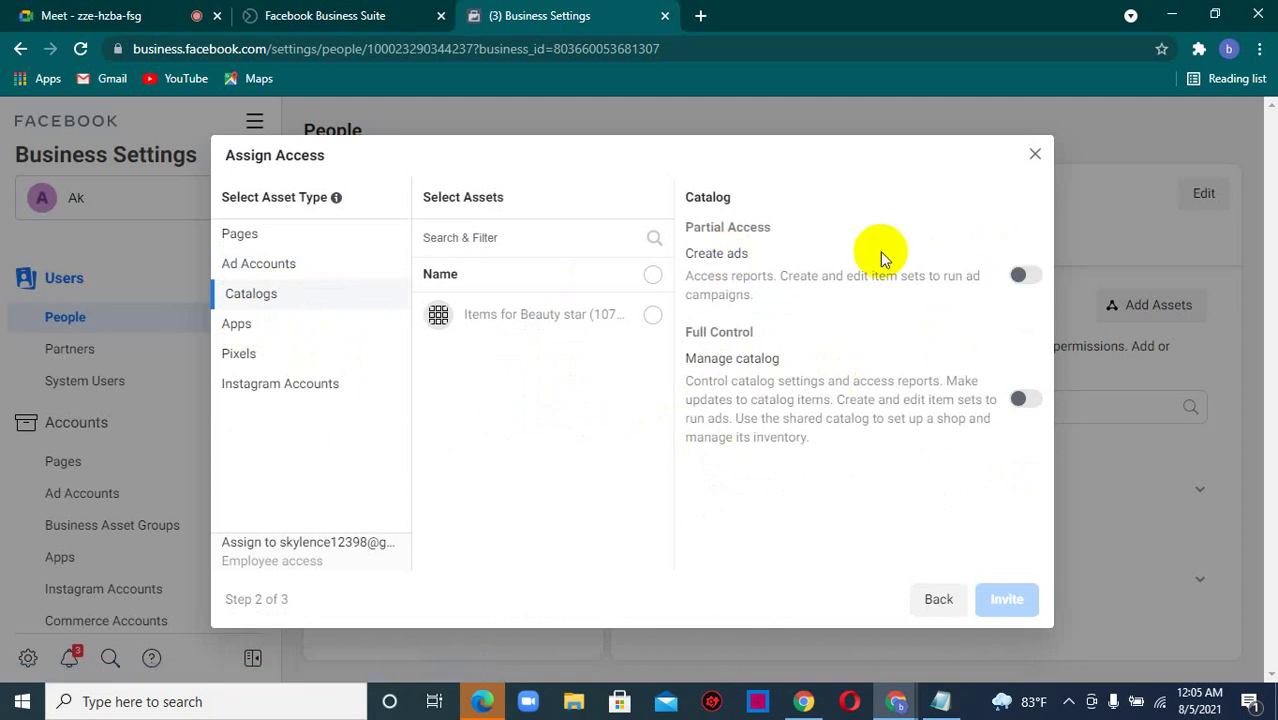
{"action": "left_click", "coordinate": [1022, 280]}
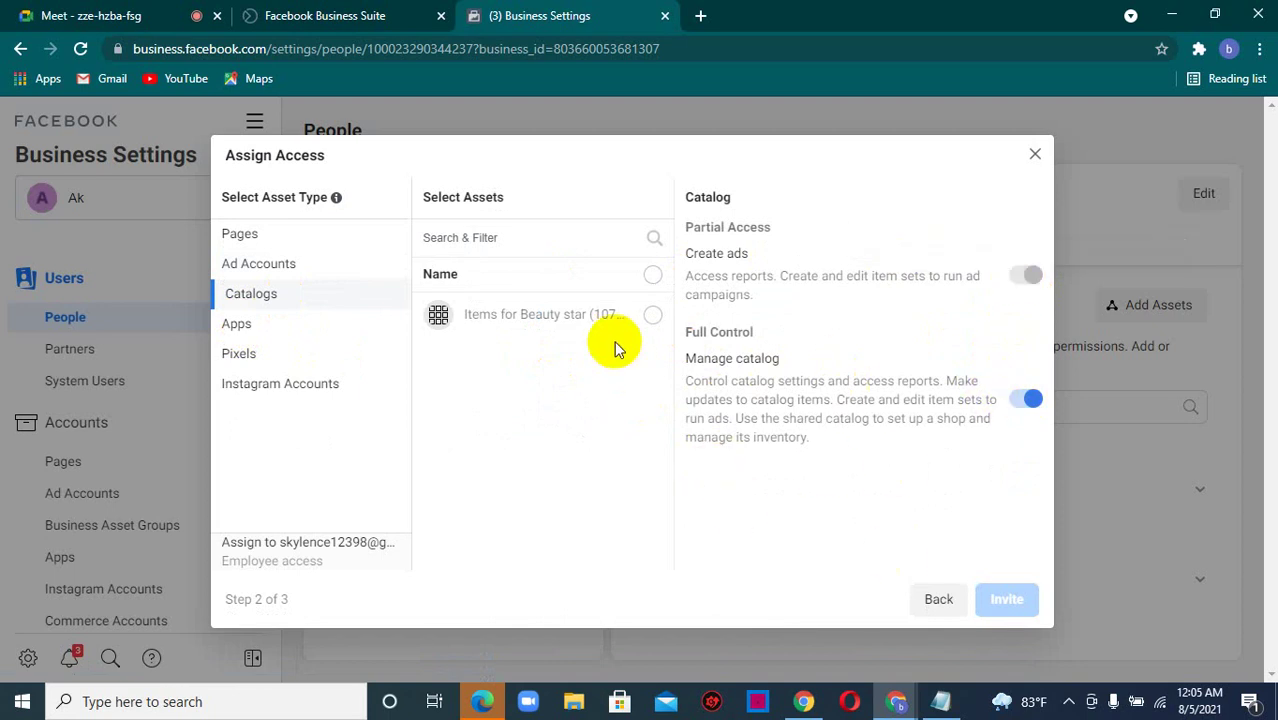
{"action": "left_click", "coordinate": [650, 317]}
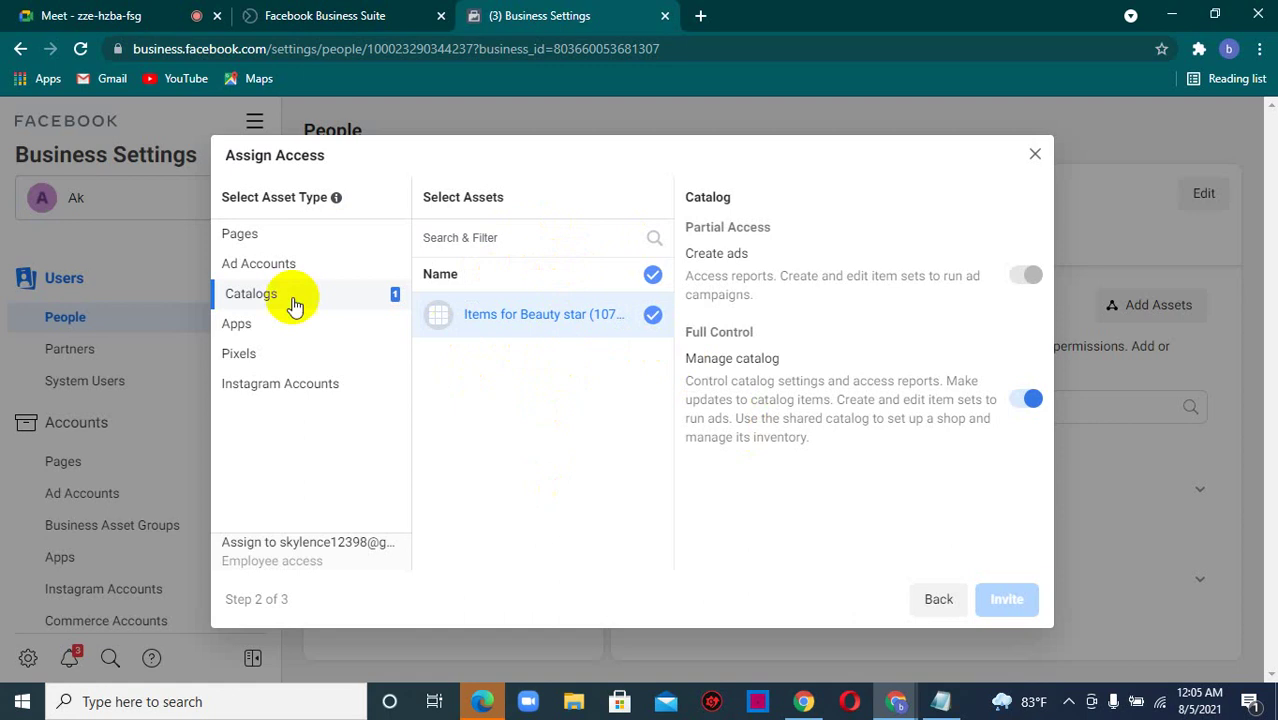
- Check Apps and Pixels for assignable assets, finding none, and return to Pages
{"action": "left_click", "coordinate": [245, 330]}
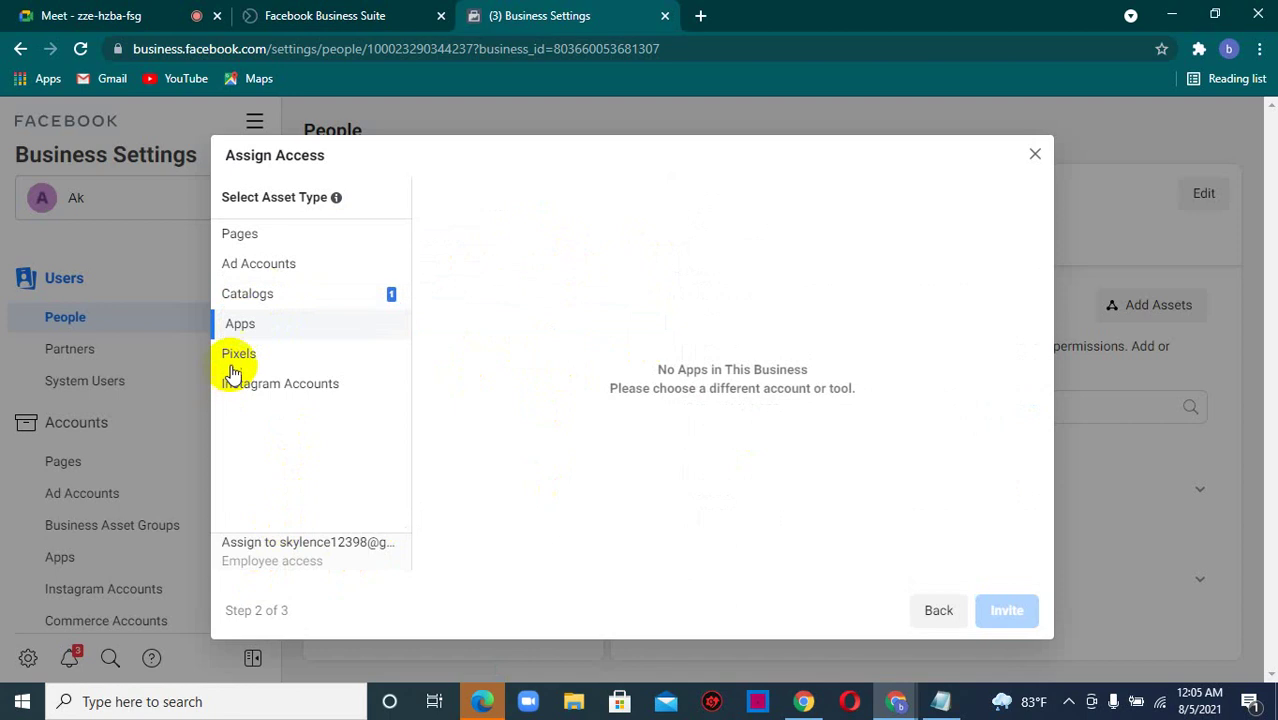
{"action": "left_click", "coordinate": [243, 358]}
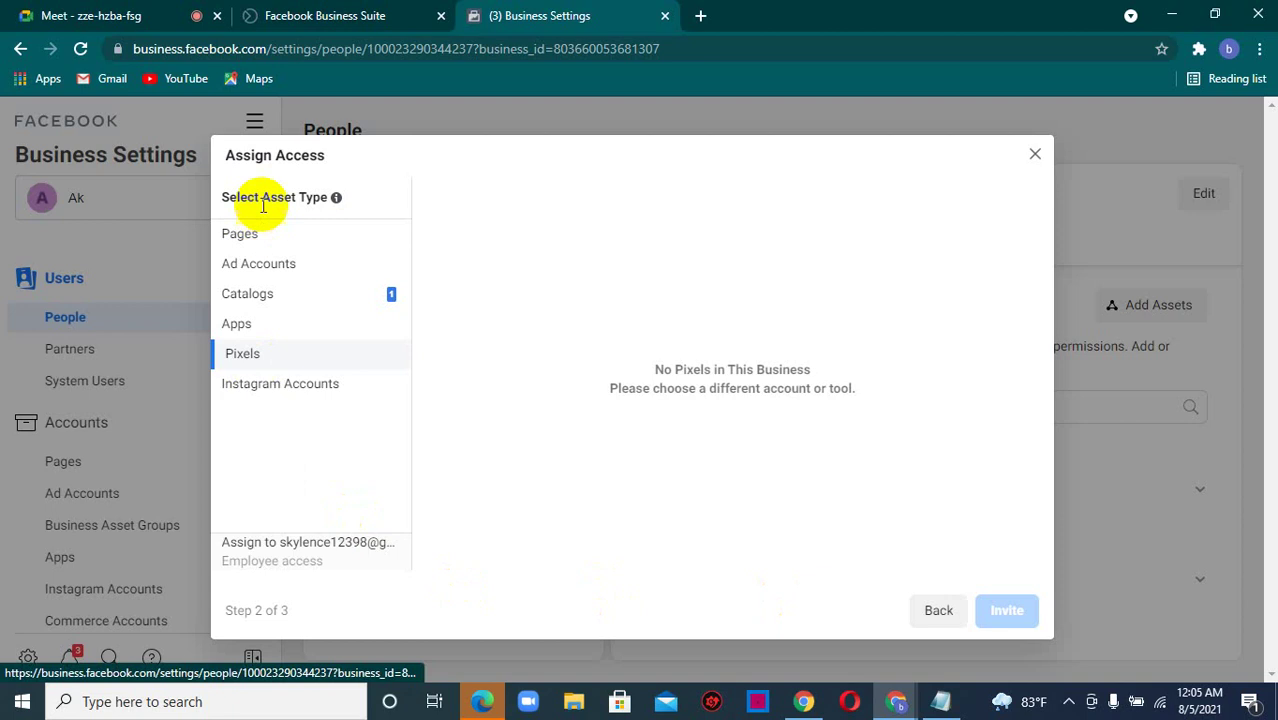
{"action": "left_click", "coordinate": [253, 240]}
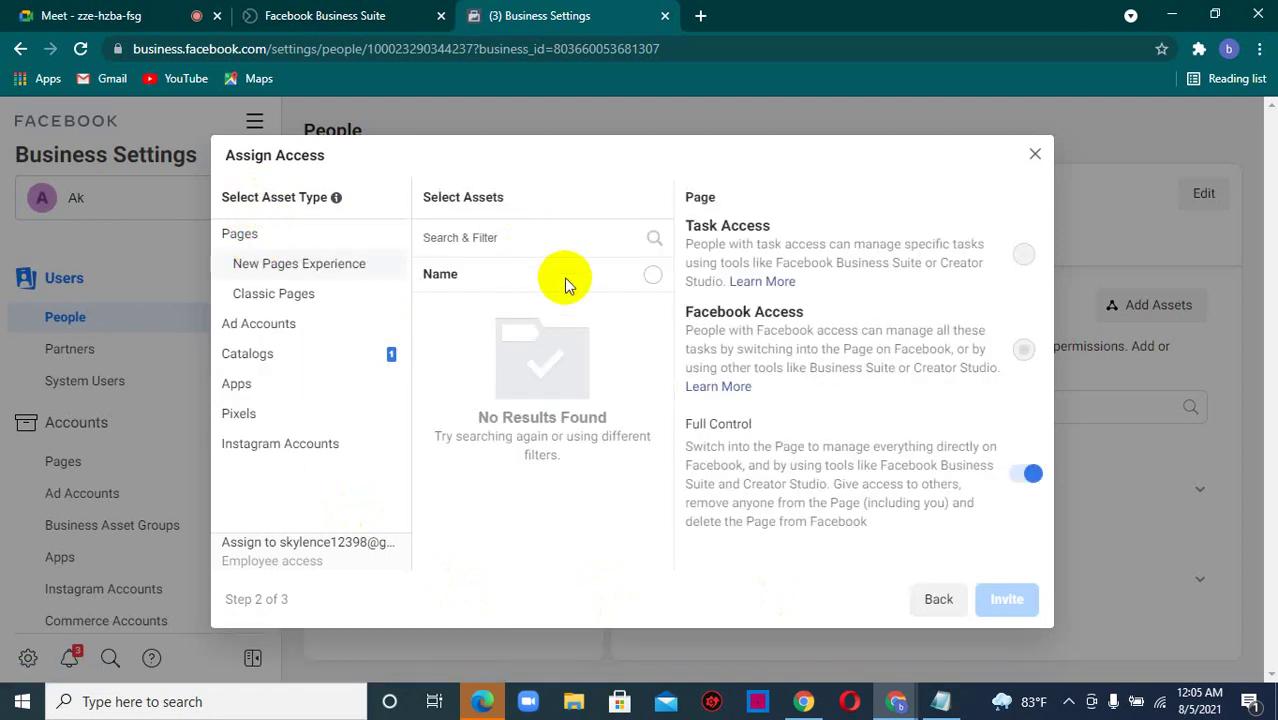
{"action": "left_click", "coordinate": [583, 239]}
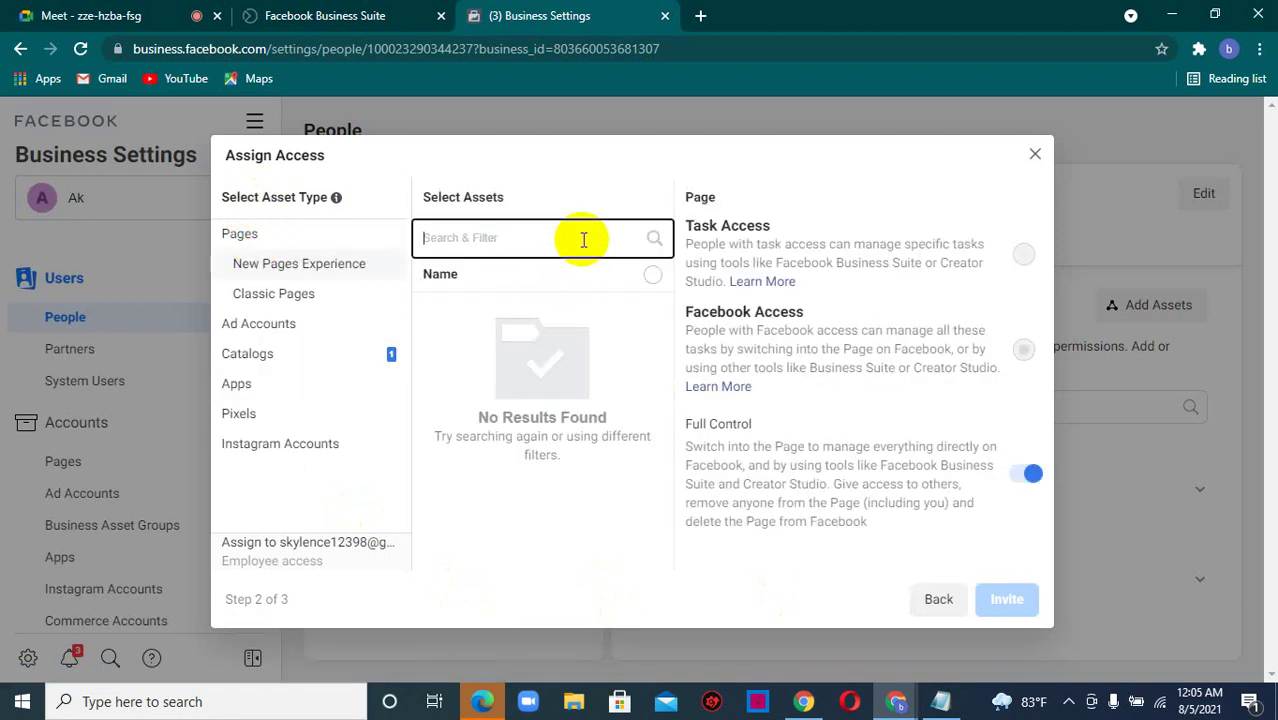
{"action": "type", "text": "b"}
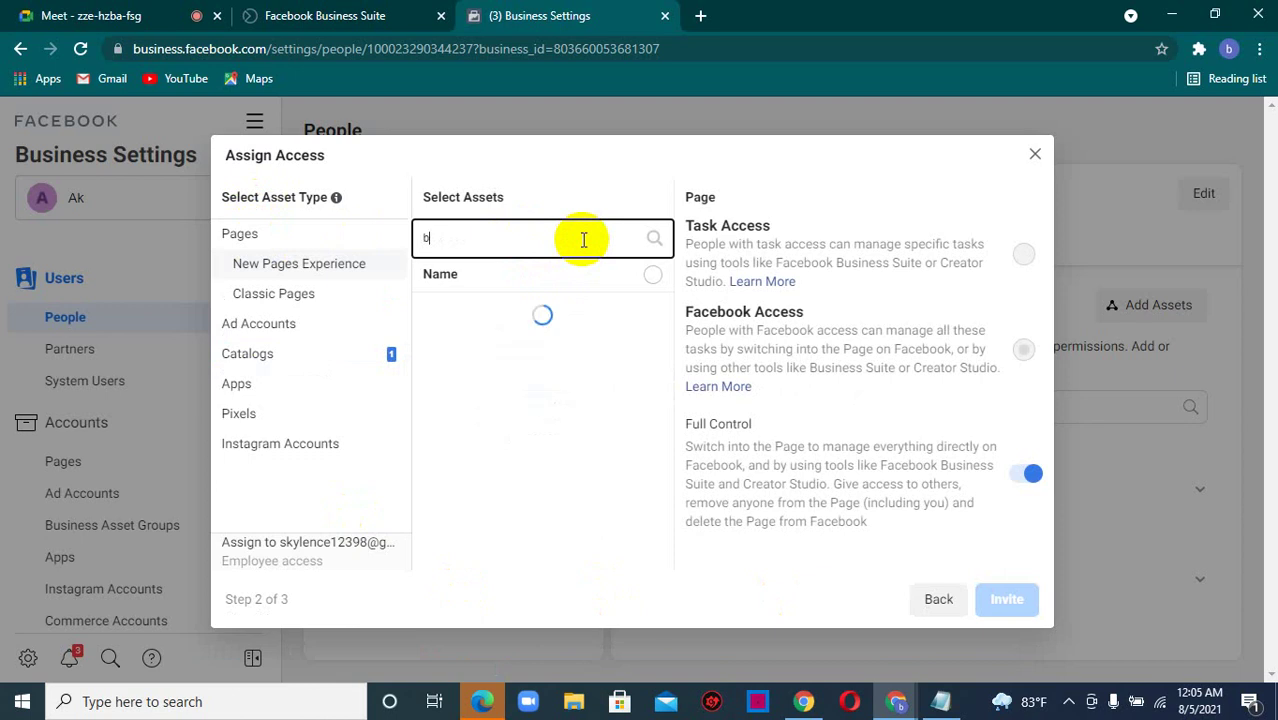
{"action": "type", "text": "eau"}
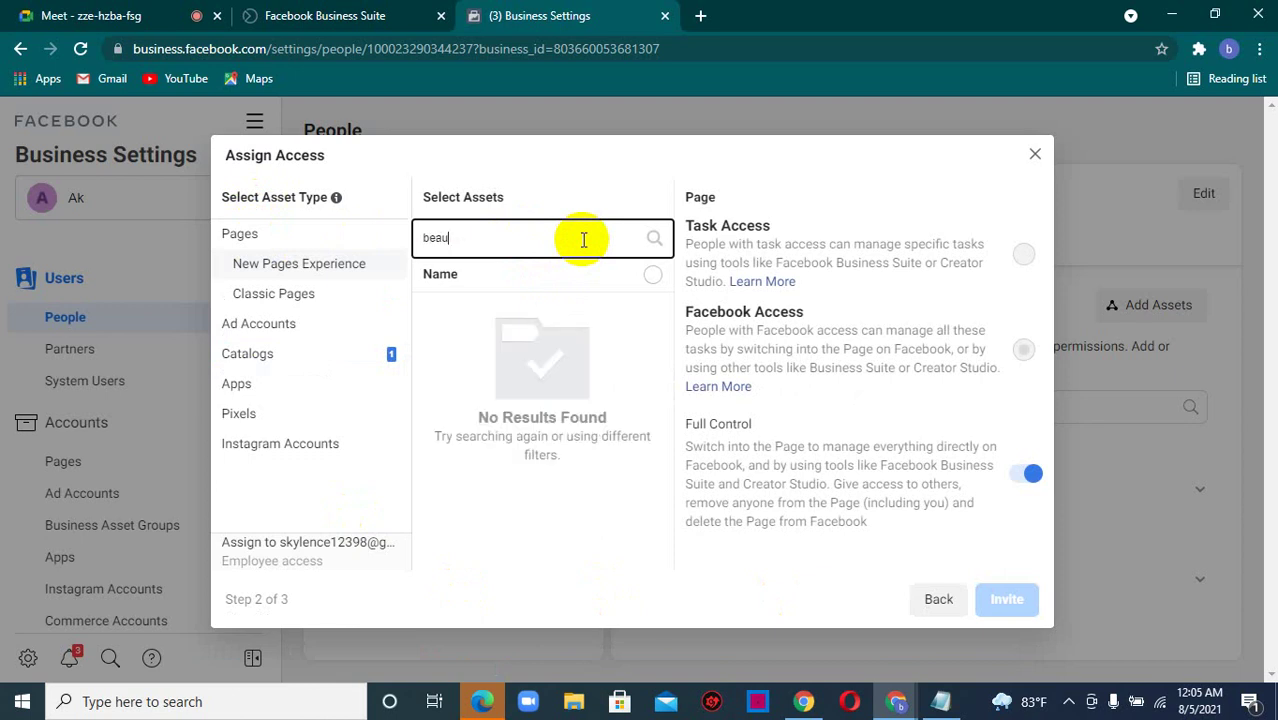
{"action": "type", "text": "ty"}
{"action": "left_click", "coordinate": [454, 360]}
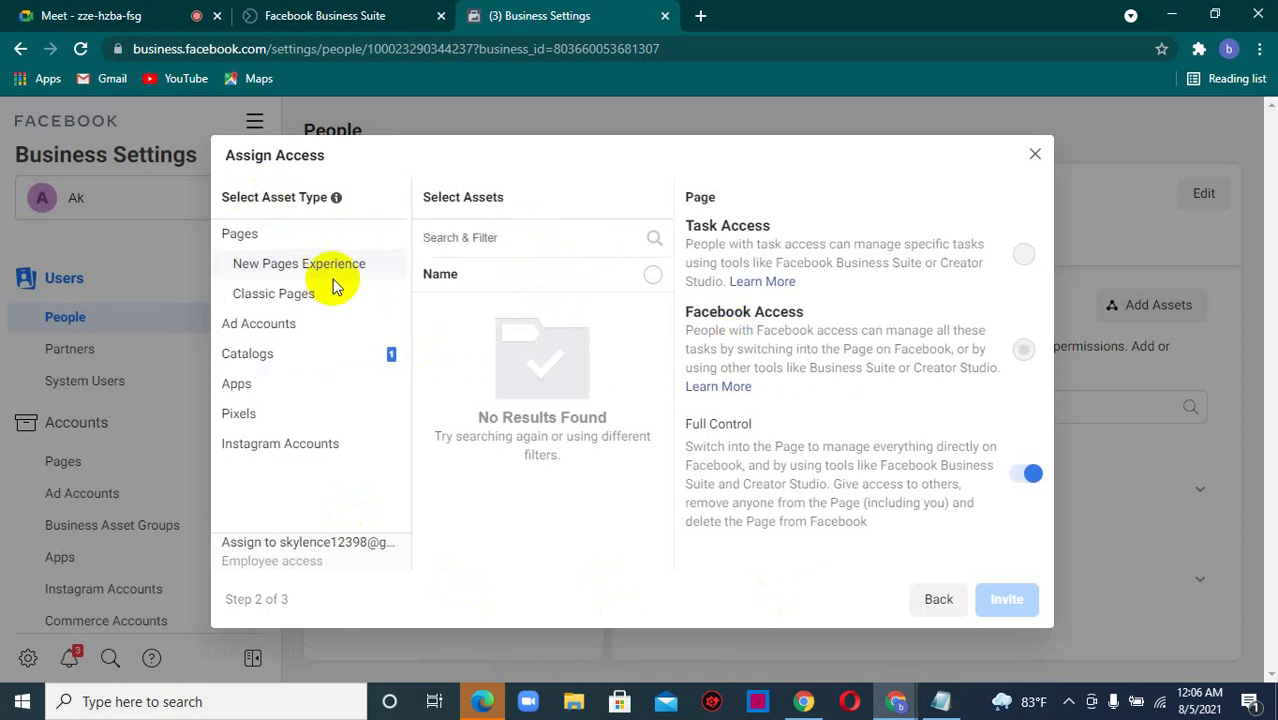
- Select the Beauty star classic Page and switch on the Create ads permission
{"action": "left_click", "coordinate": [311, 300]}
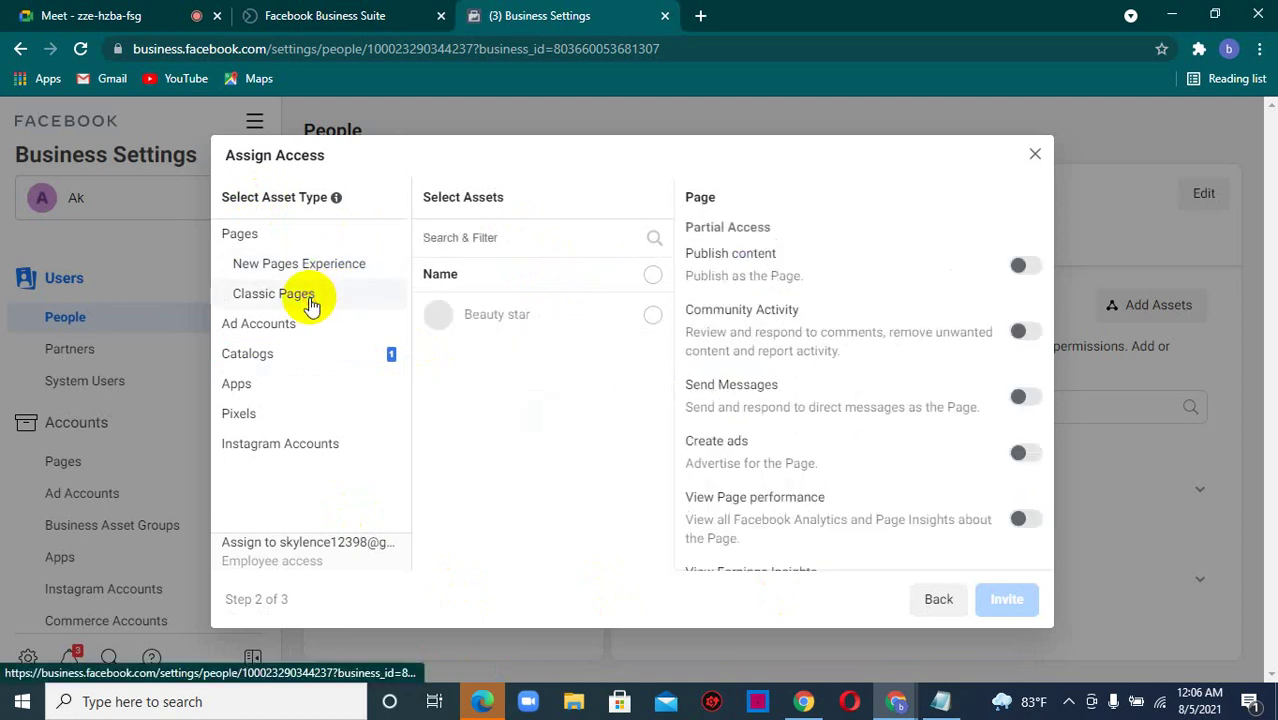
{"action": "left_click", "coordinate": [556, 318]}
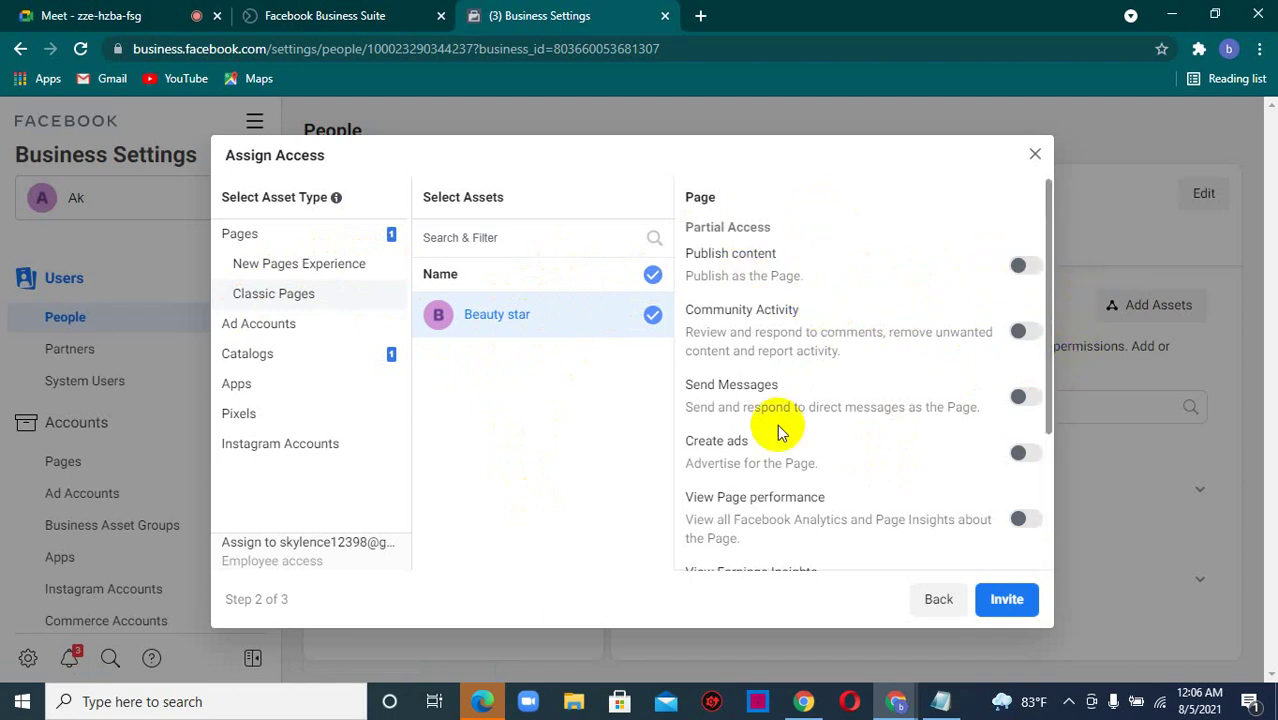
{"action": "left_click", "coordinate": [1022, 456]}
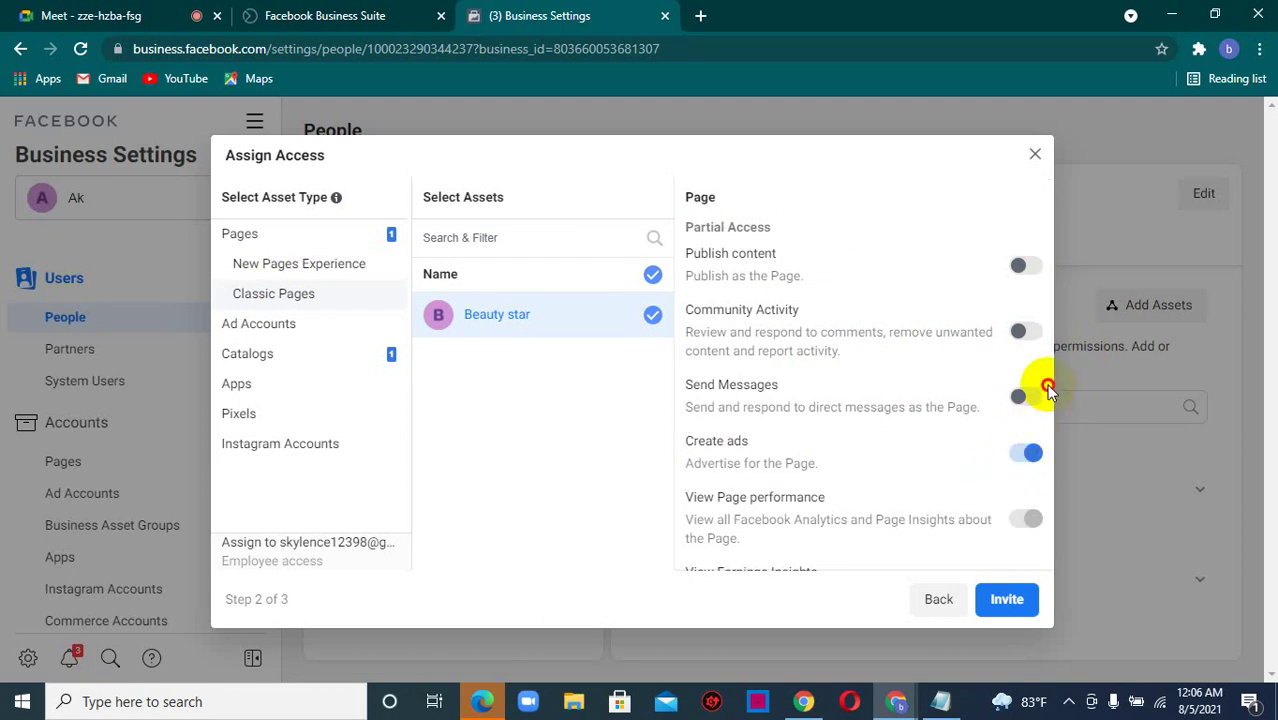
{"action": "left_click_drag", "start_coordinate": [1050, 386], "coordinate": [1036, 451]}
{"action": "left_click", "coordinate": [610, 442]}
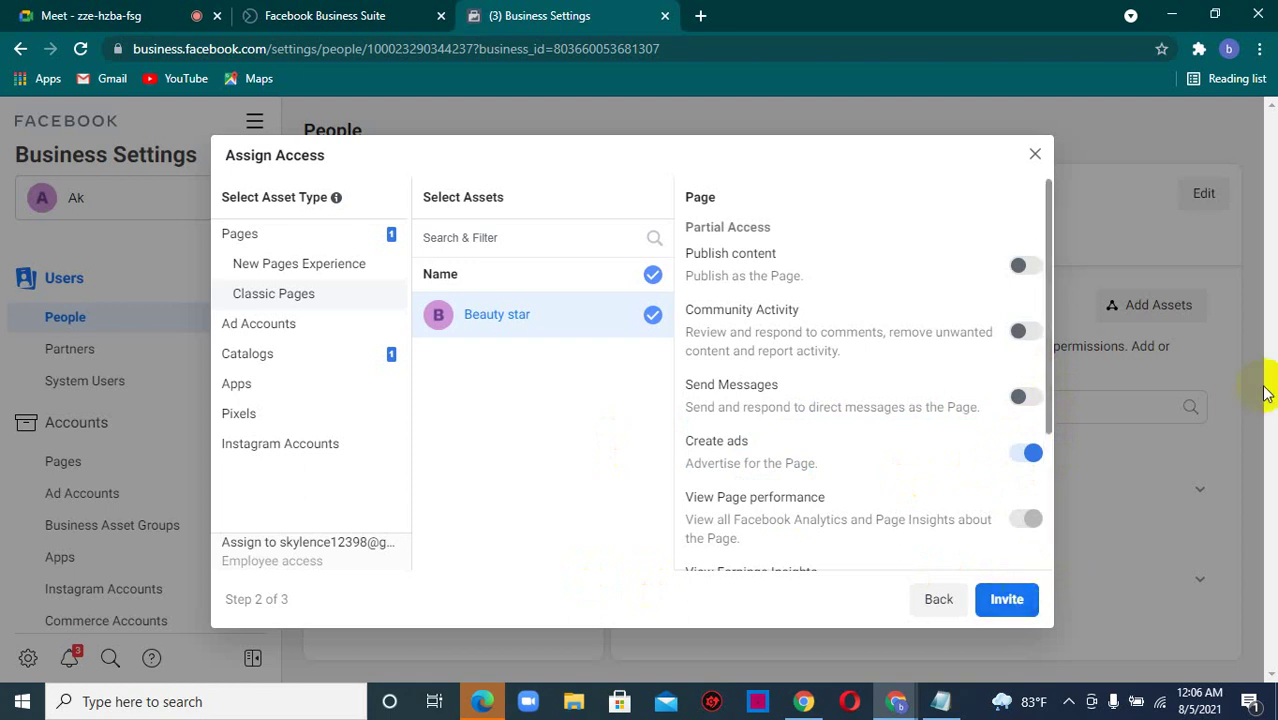
{"action": "left_click_drag", "start_coordinate": [1048, 377], "coordinate": [1049, 505]}
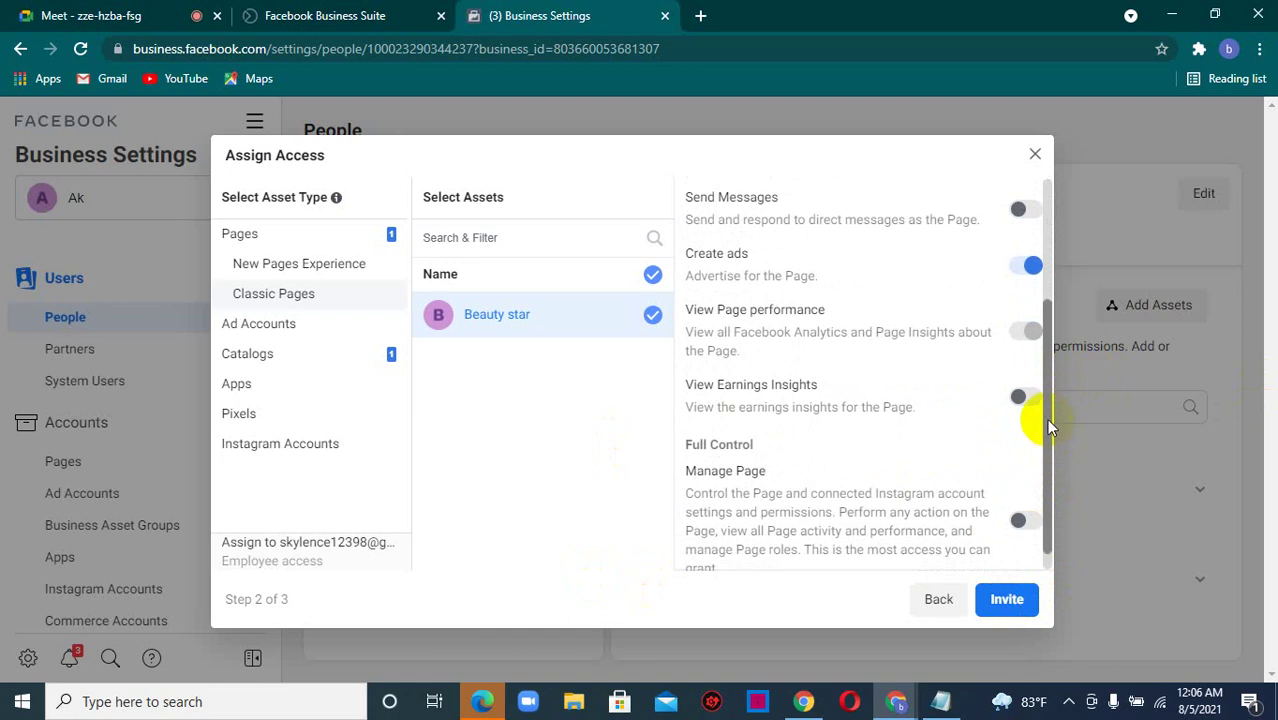
{"action": "scroll", "coordinate": [1042, 428], "scroll_direction": "down", "scroll_amount": 2}
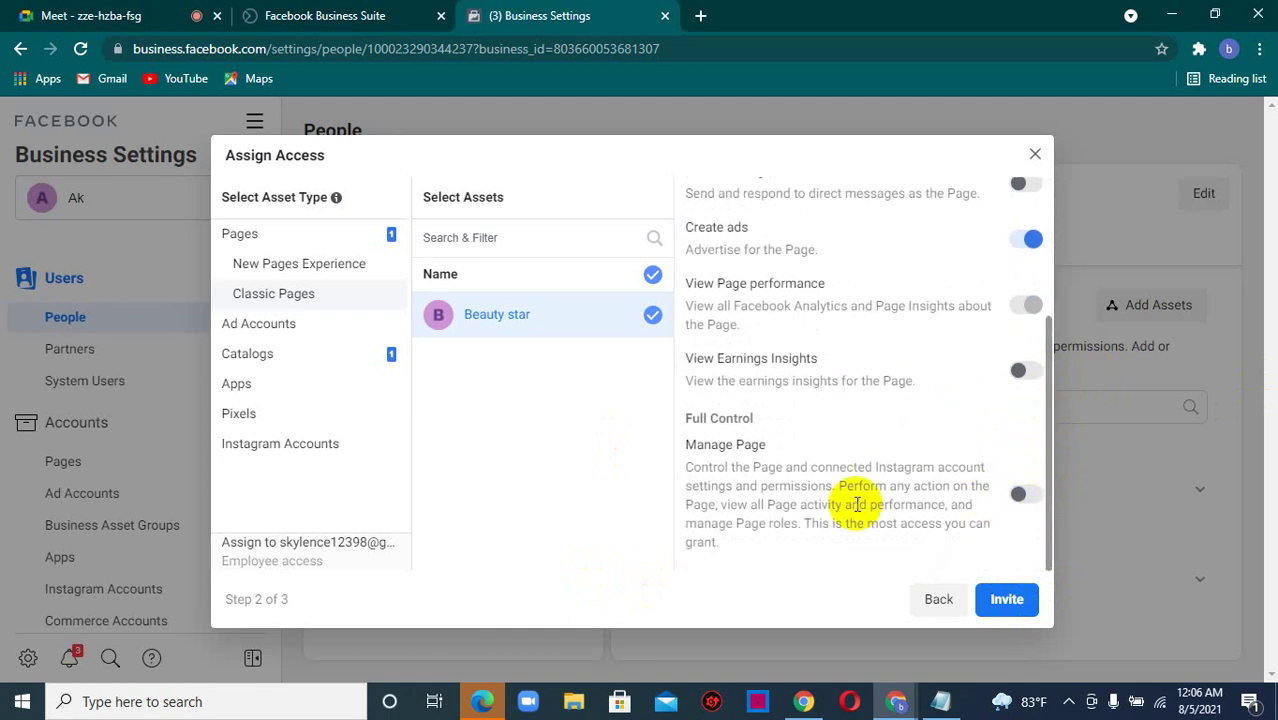
- Send the invitation, close the confirmation, and go to the business's Pages list
{"action": "left_click", "coordinate": [1005, 600]}
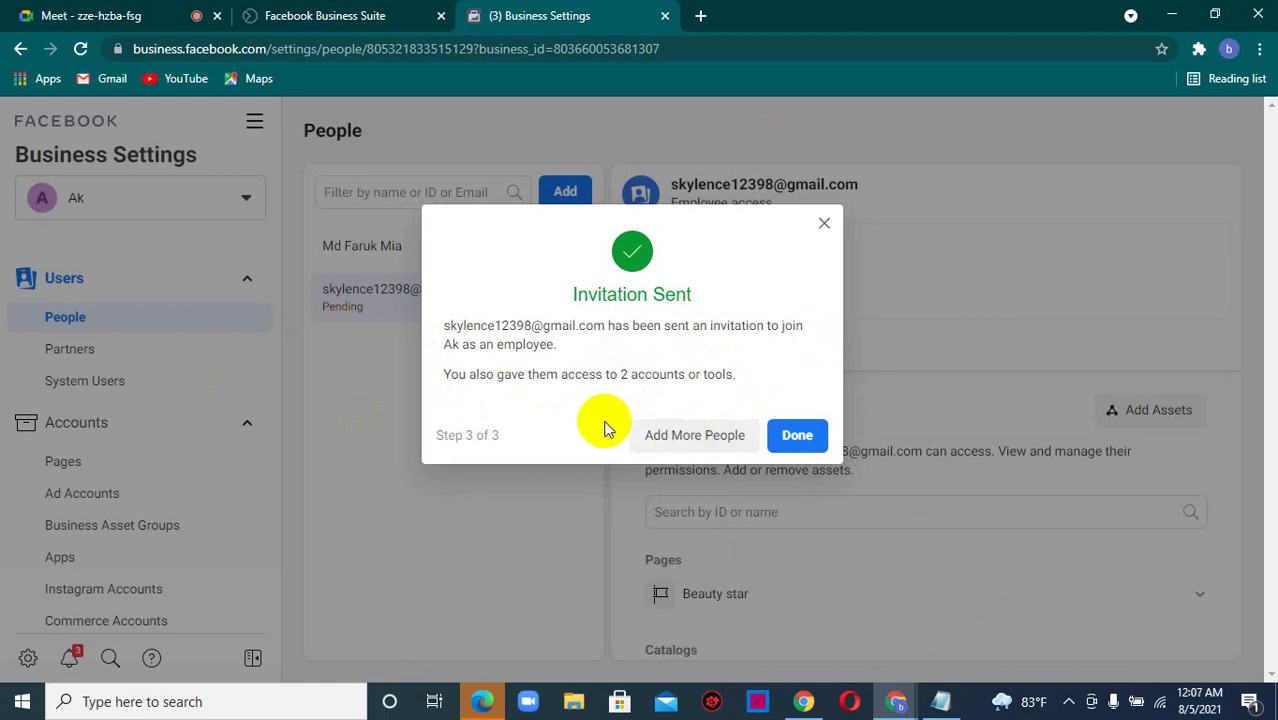
{"action": "left_click", "coordinate": [790, 438]}
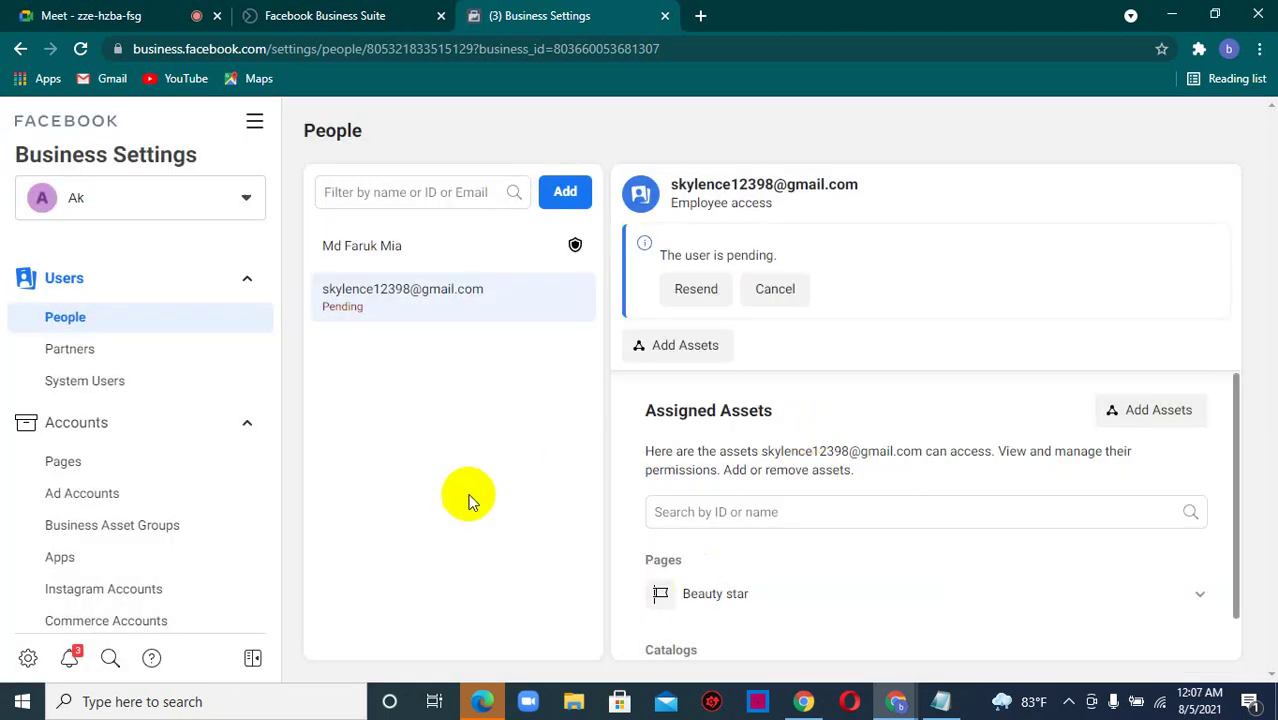
{"action": "left_click", "coordinate": [118, 465]}
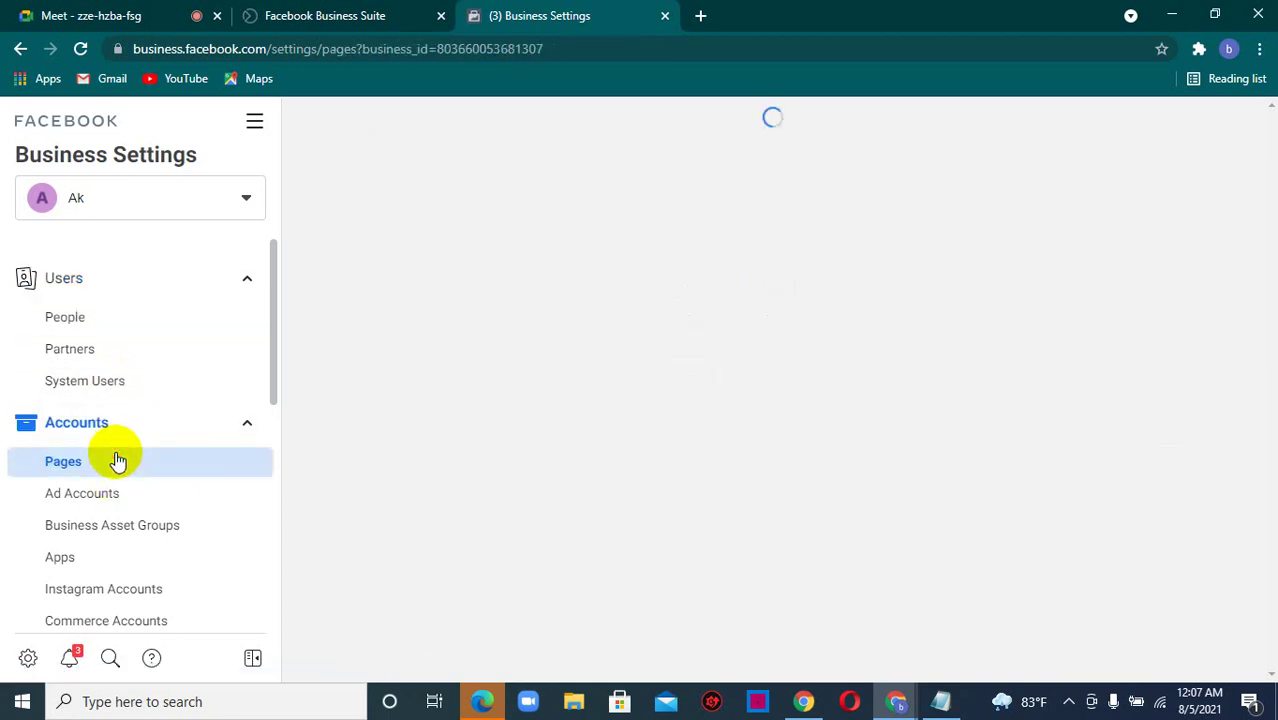
- Collapse Users, load the Beauty star page under Pages, and copy its page ID
{"action": "left_click", "coordinate": [251, 281]}
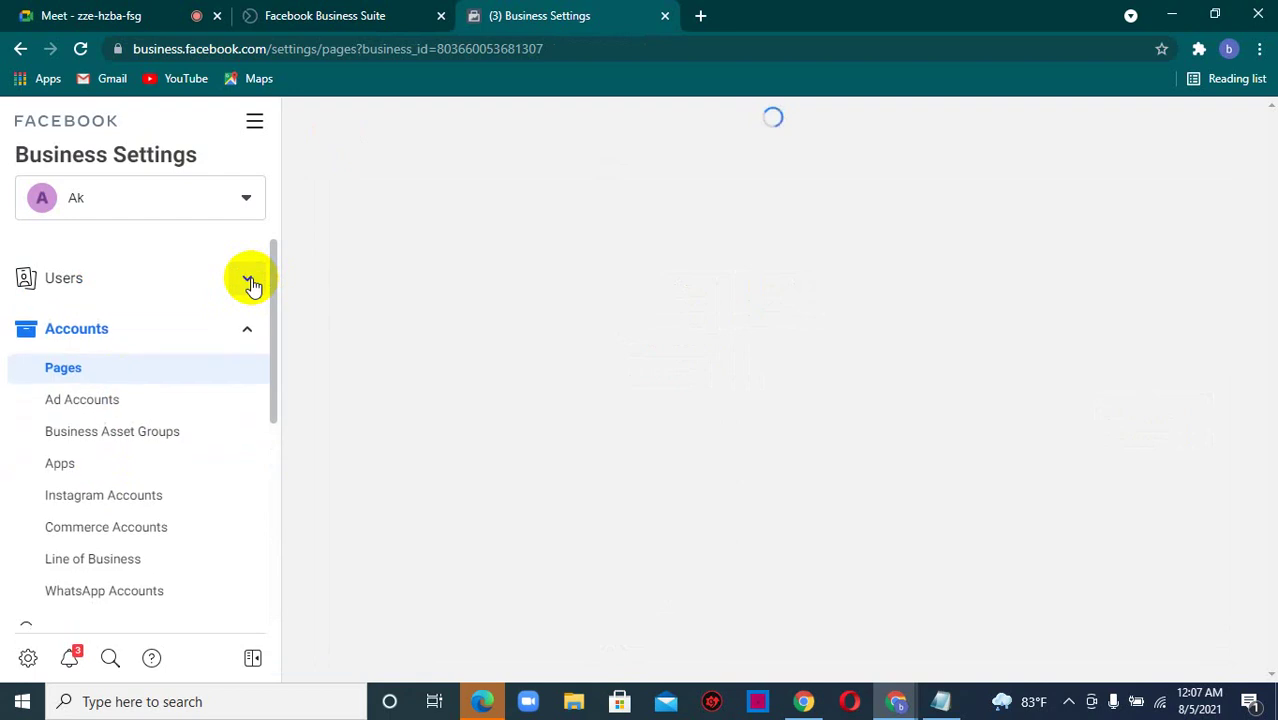
{"action": "scroll", "coordinate": [272, 305], "scroll_direction": "down", "scroll_amount": 1}
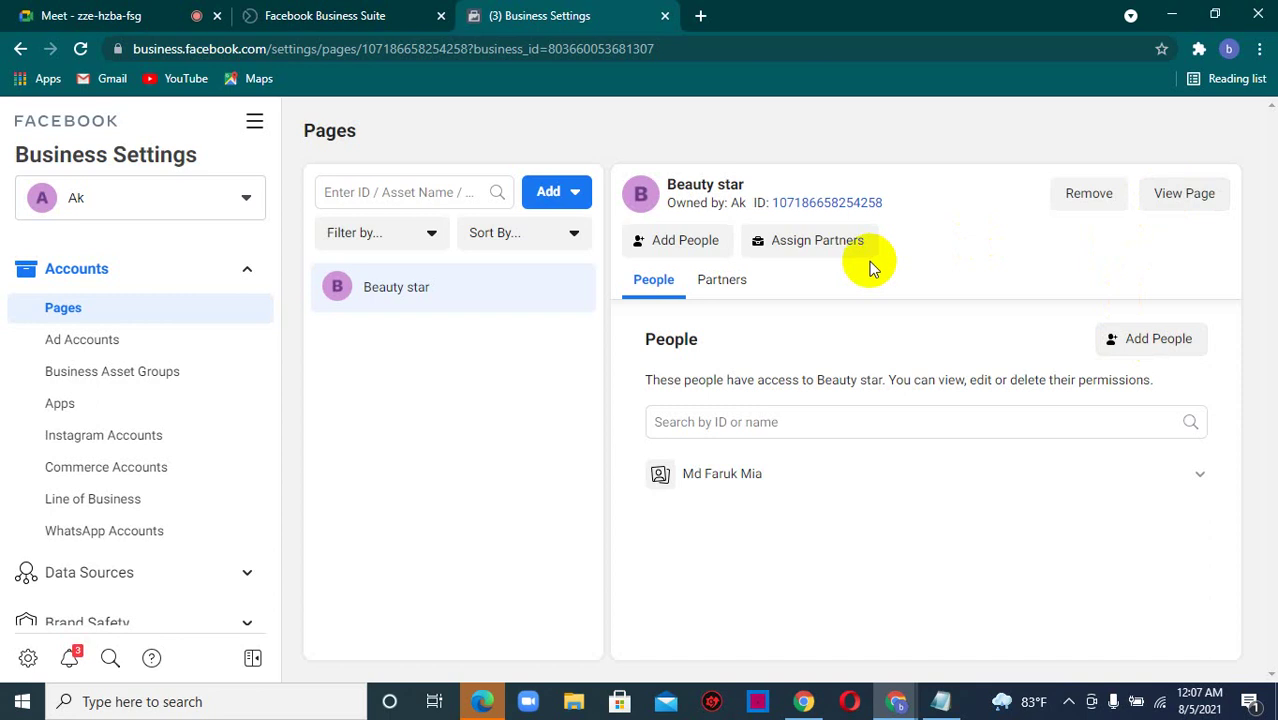
{"action": "left_click", "coordinate": [805, 205]}
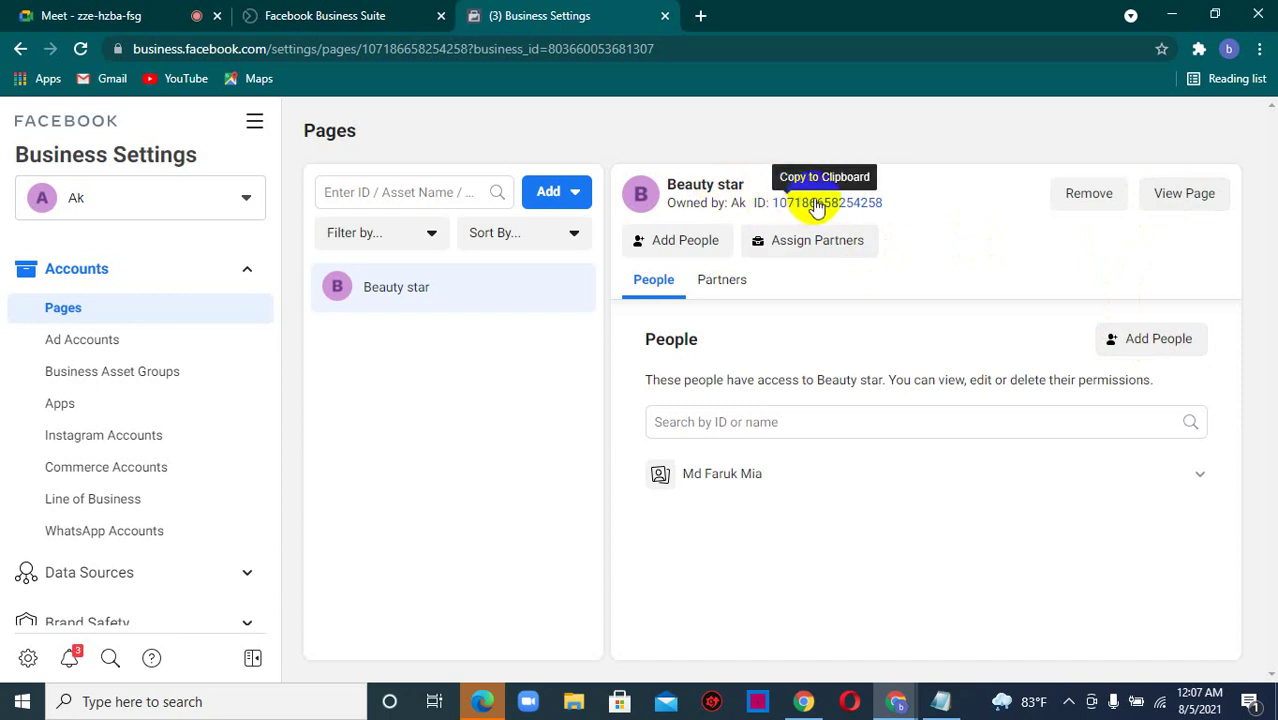
{"action": "left_click", "coordinate": [812, 205]}
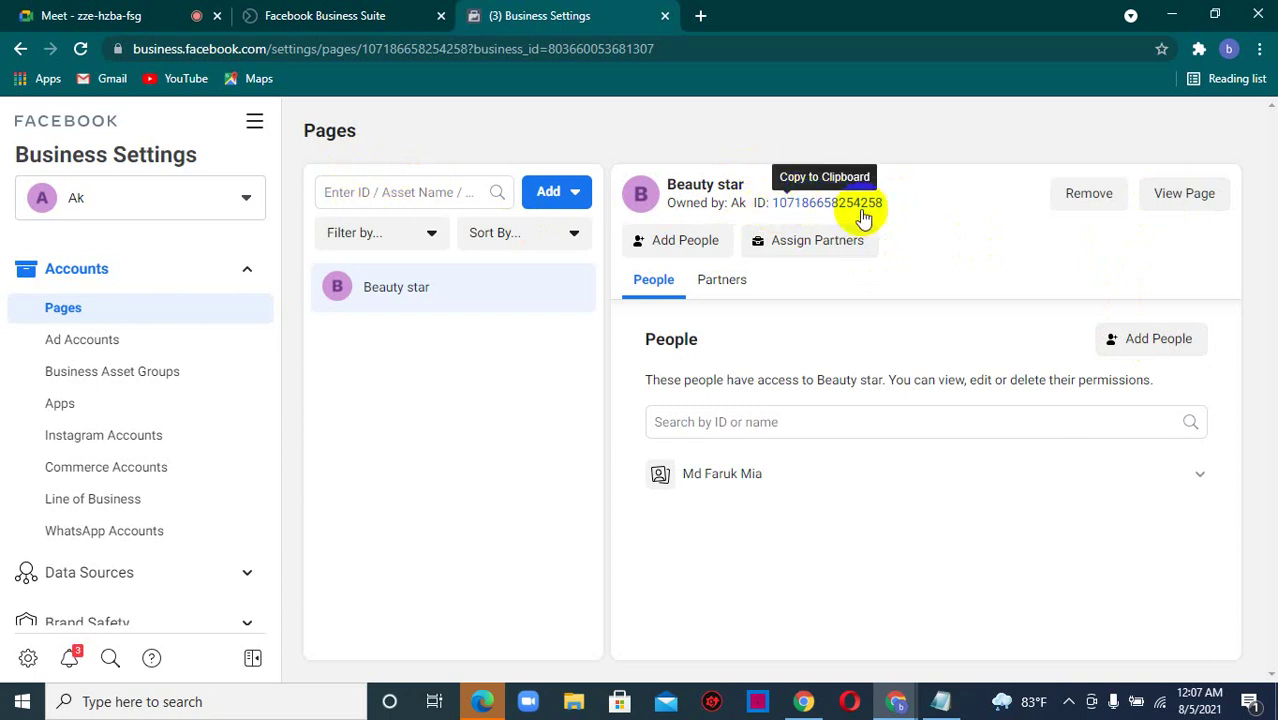
{"action": "left_click", "coordinate": [366, 196]}
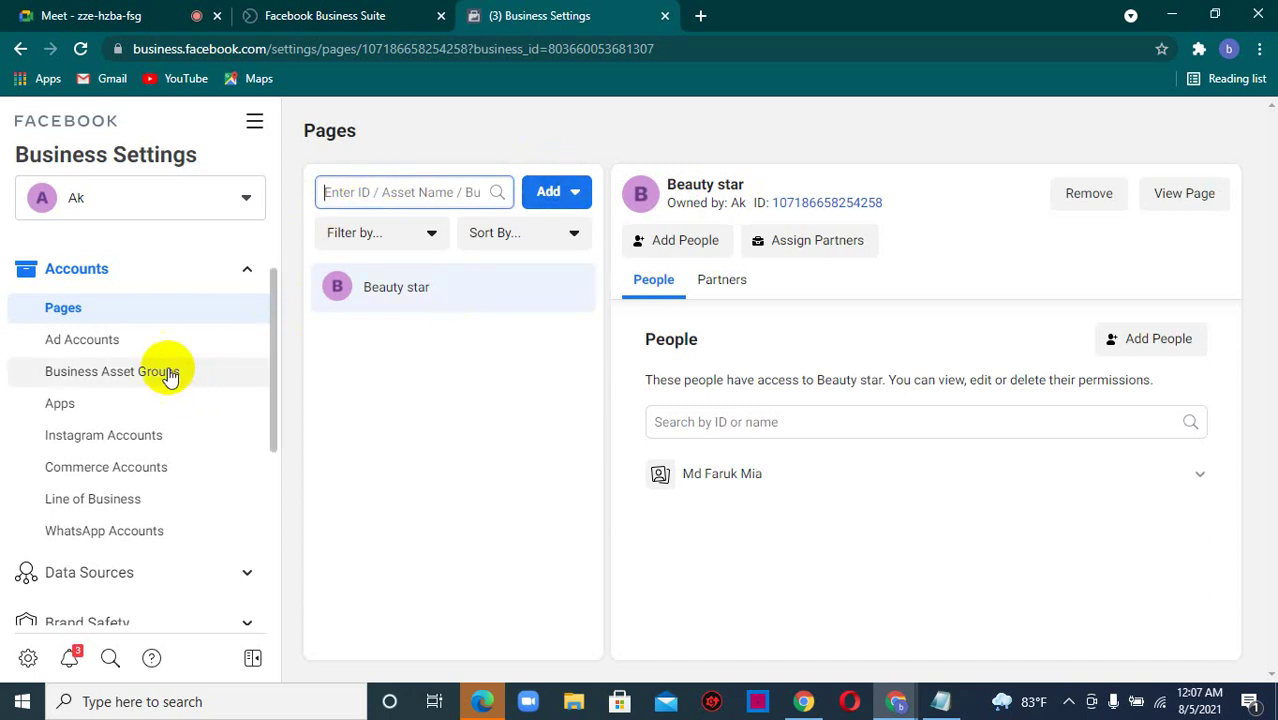
- Create a new ad account named AK for My business (Ak) under Ad Accounts
{"action": "left_click", "coordinate": [114, 339]}
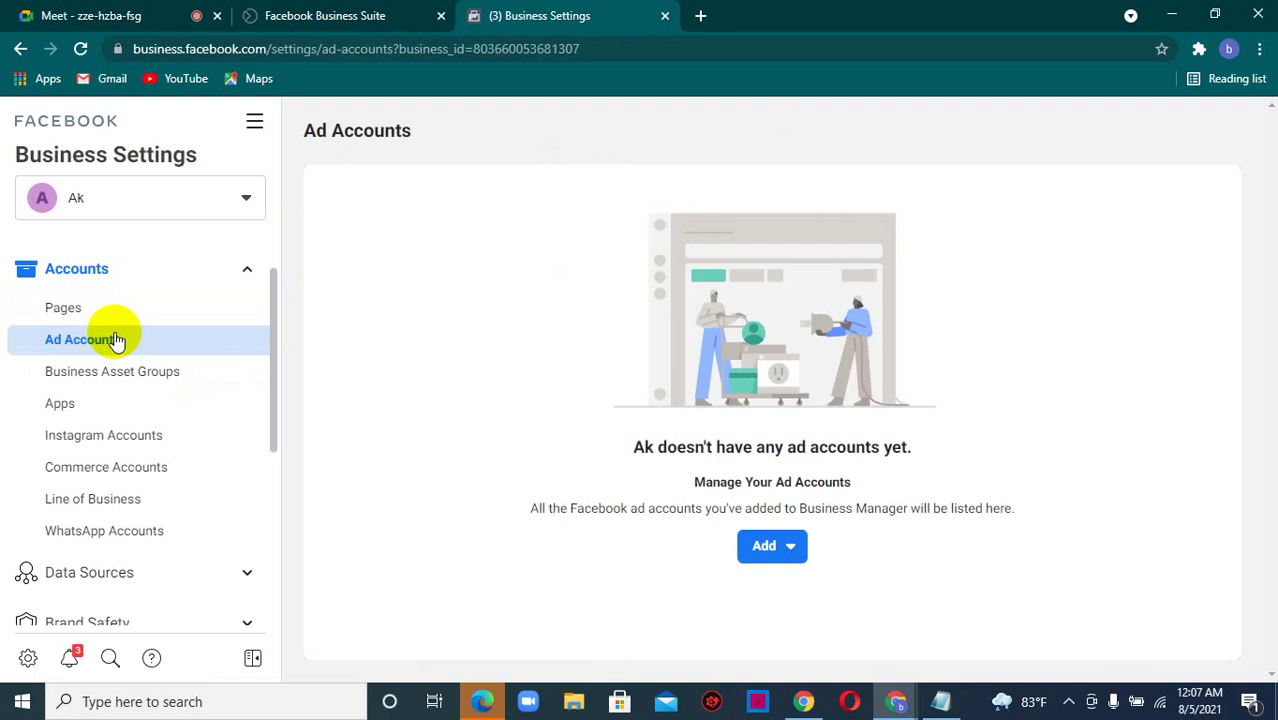
{"action": "left_click", "coordinate": [771, 553]}
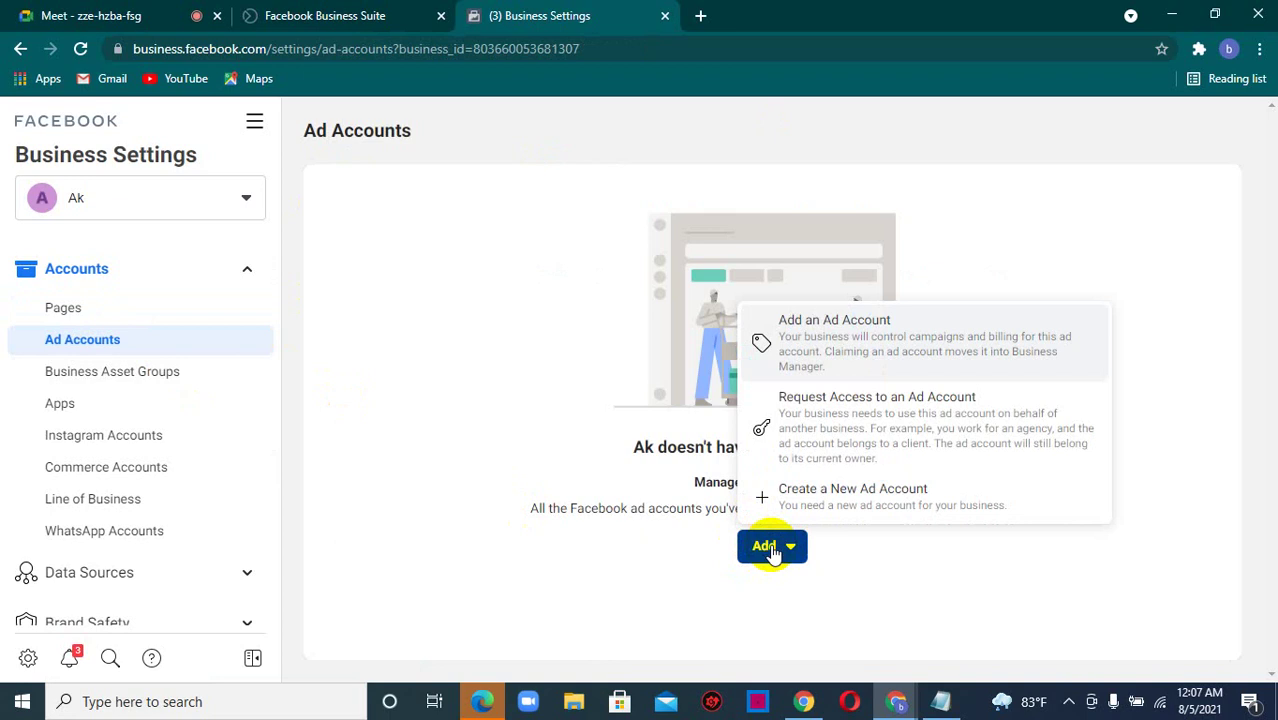
{"action": "left_click", "coordinate": [830, 497]}
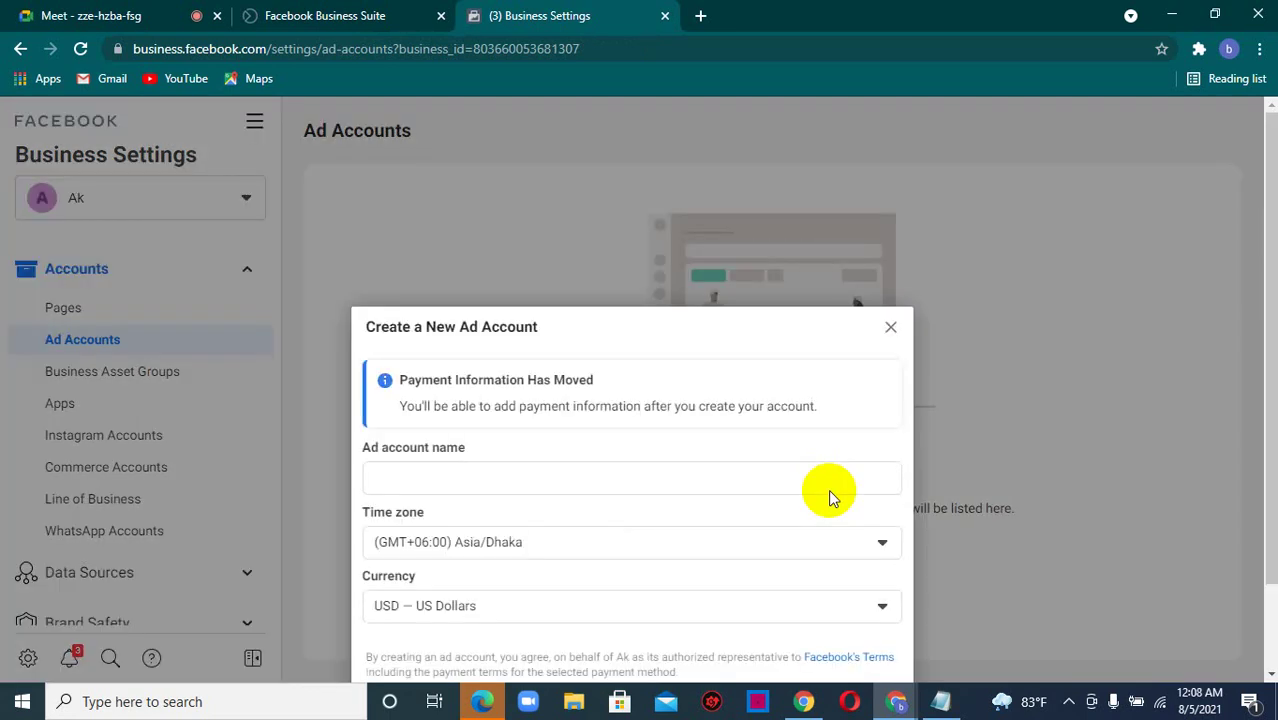
{"action": "left_click", "coordinate": [419, 481]}
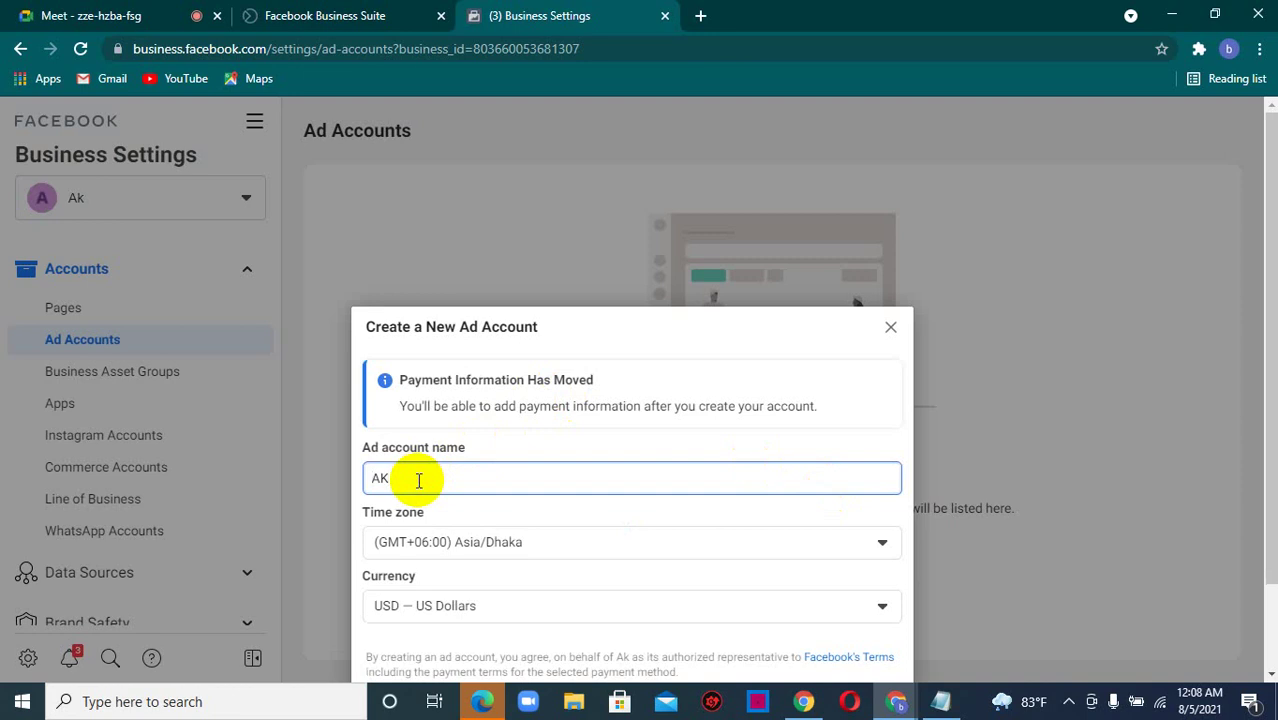
{"action": "scroll", "coordinate": [1270, 300], "scroll_direction": "down", "scroll_amount": 1}
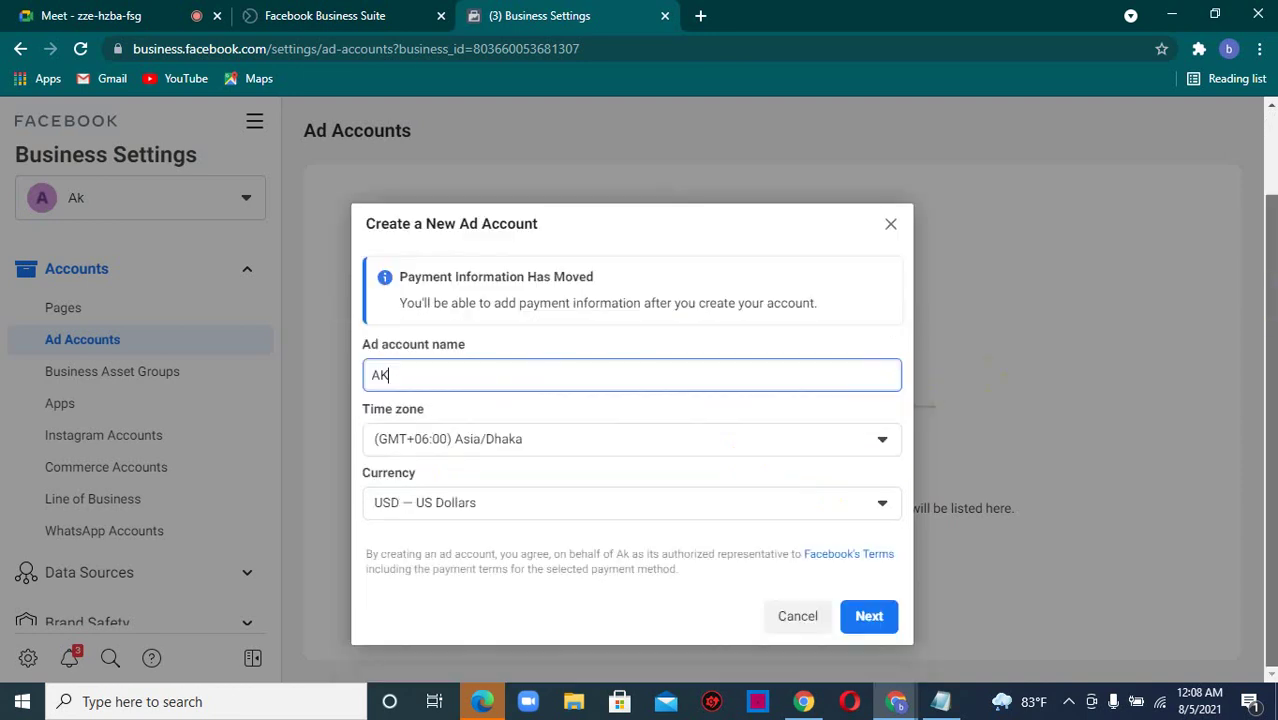
{"action": "left_click", "coordinate": [869, 615]}
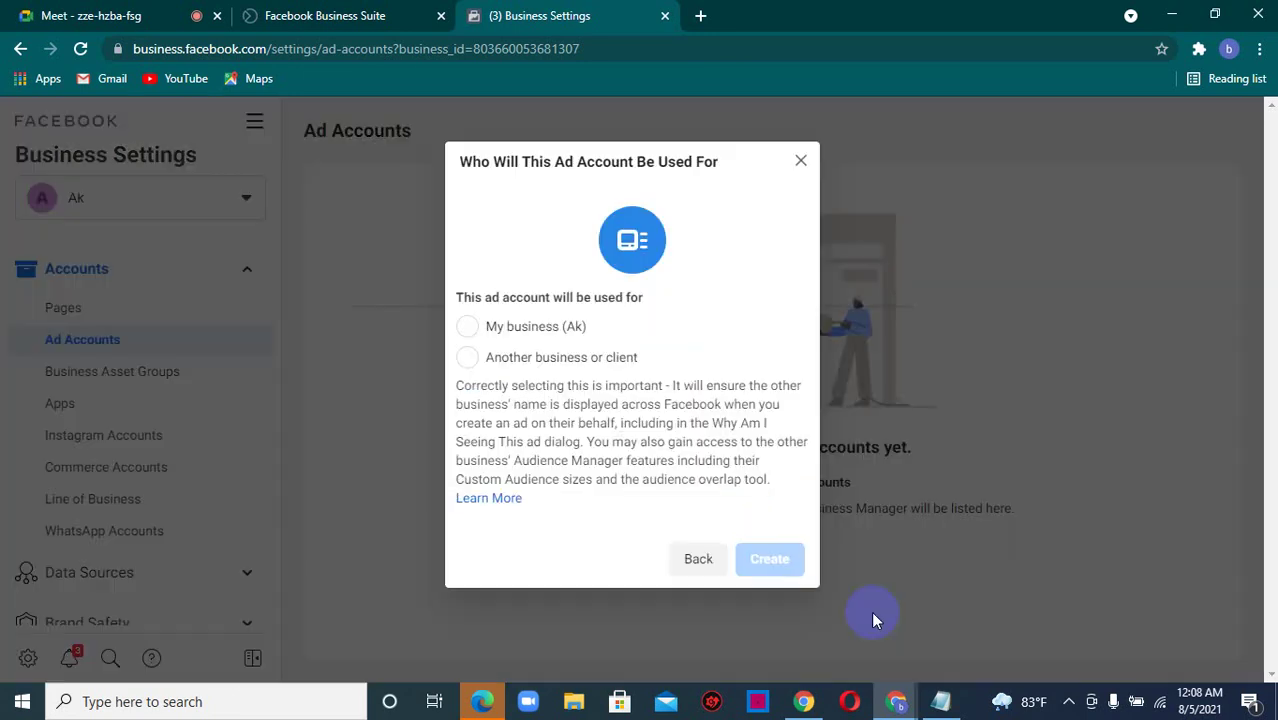
{"action": "left_click", "coordinate": [515, 330]}
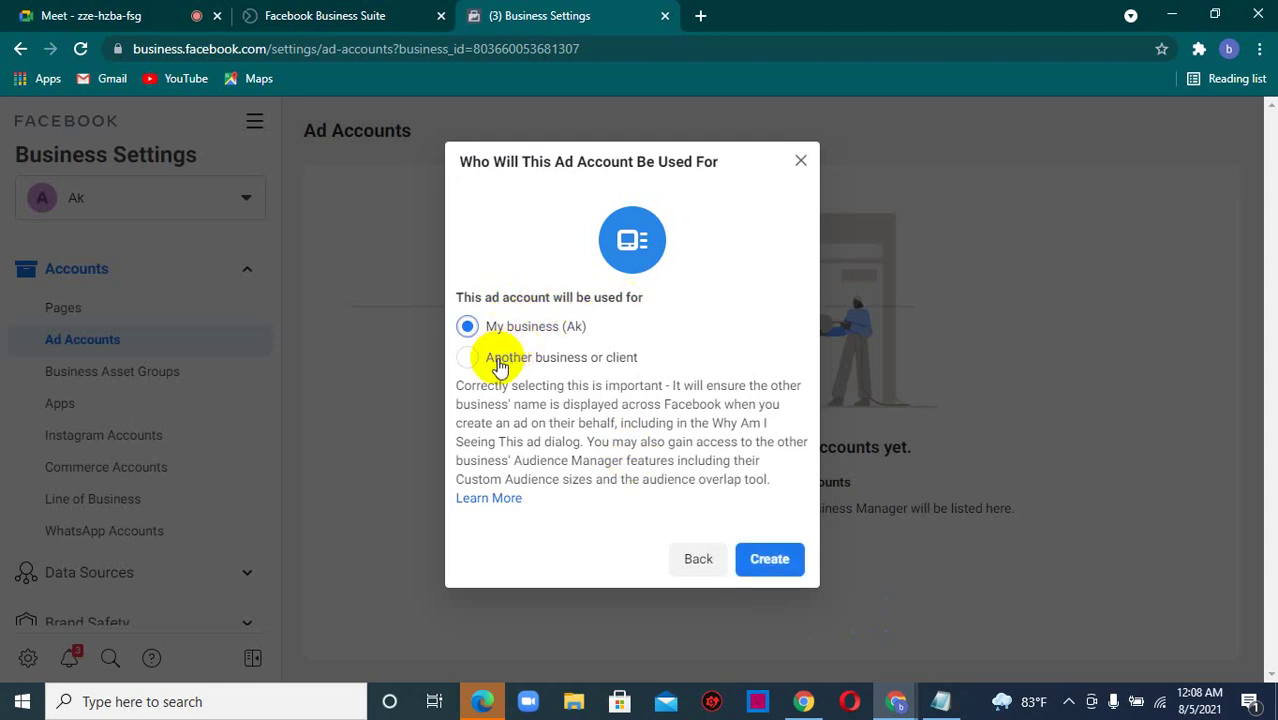
{"action": "left_click", "coordinate": [768, 564]}
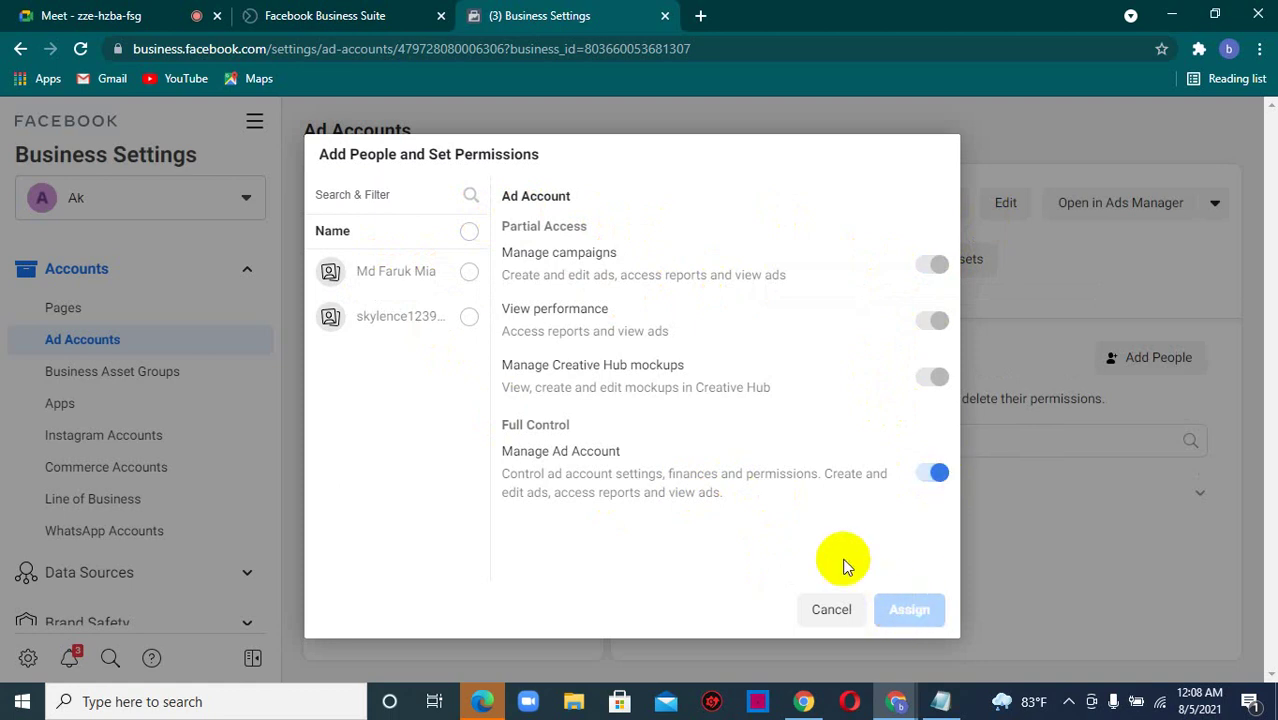
- Assign only the invited employee to AK with full control, then exit without adding payment info
{"action": "left_click", "coordinate": [467, 273]}
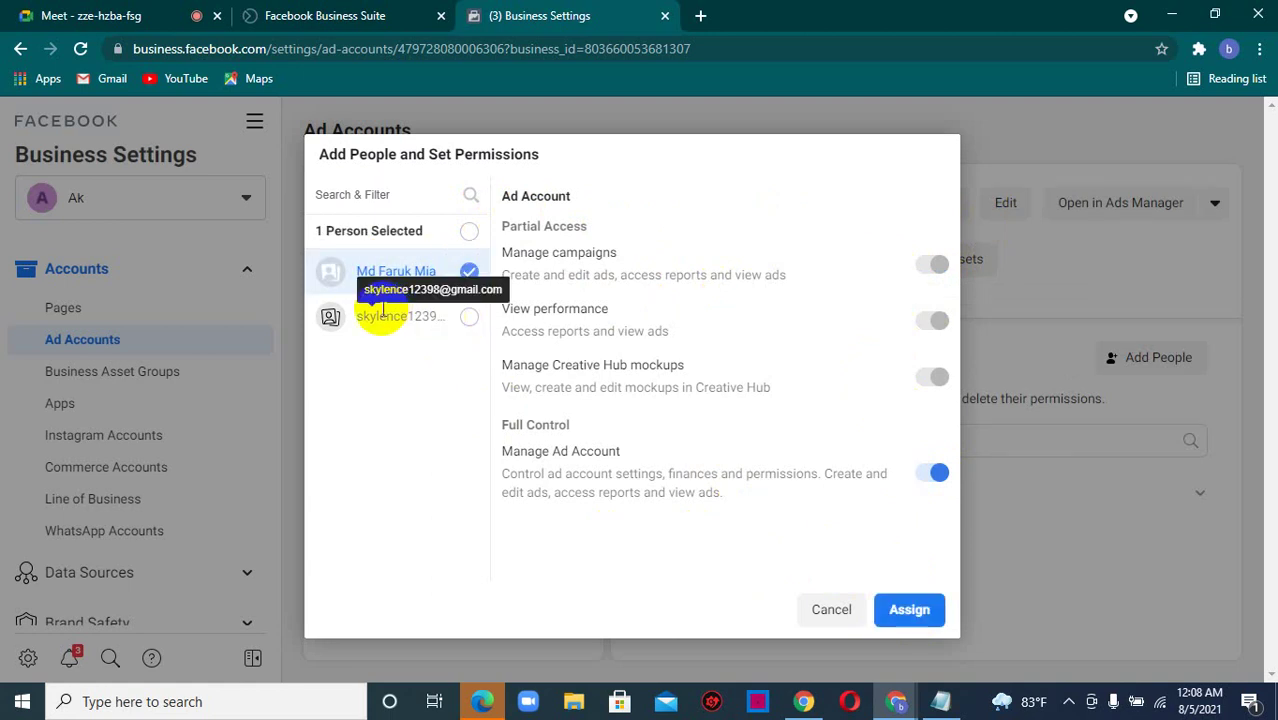
{"action": "left_click", "coordinate": [466, 318]}
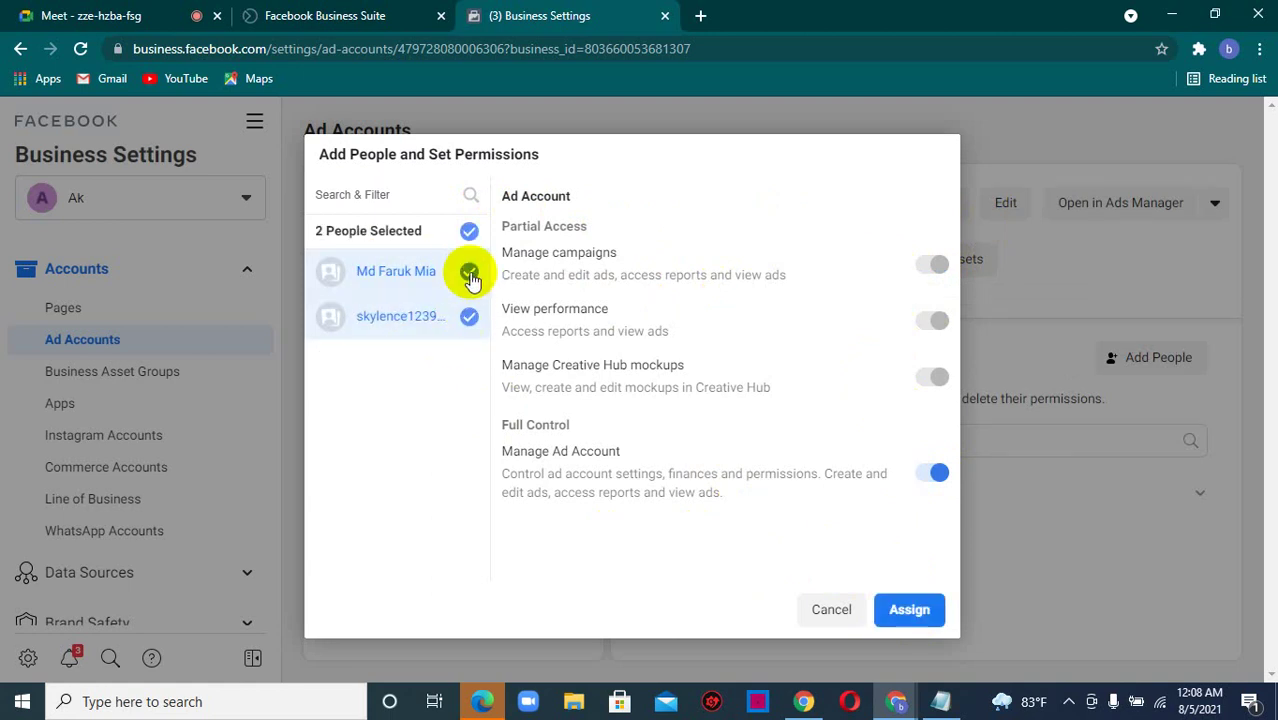
{"action": "left_click", "coordinate": [469, 272]}
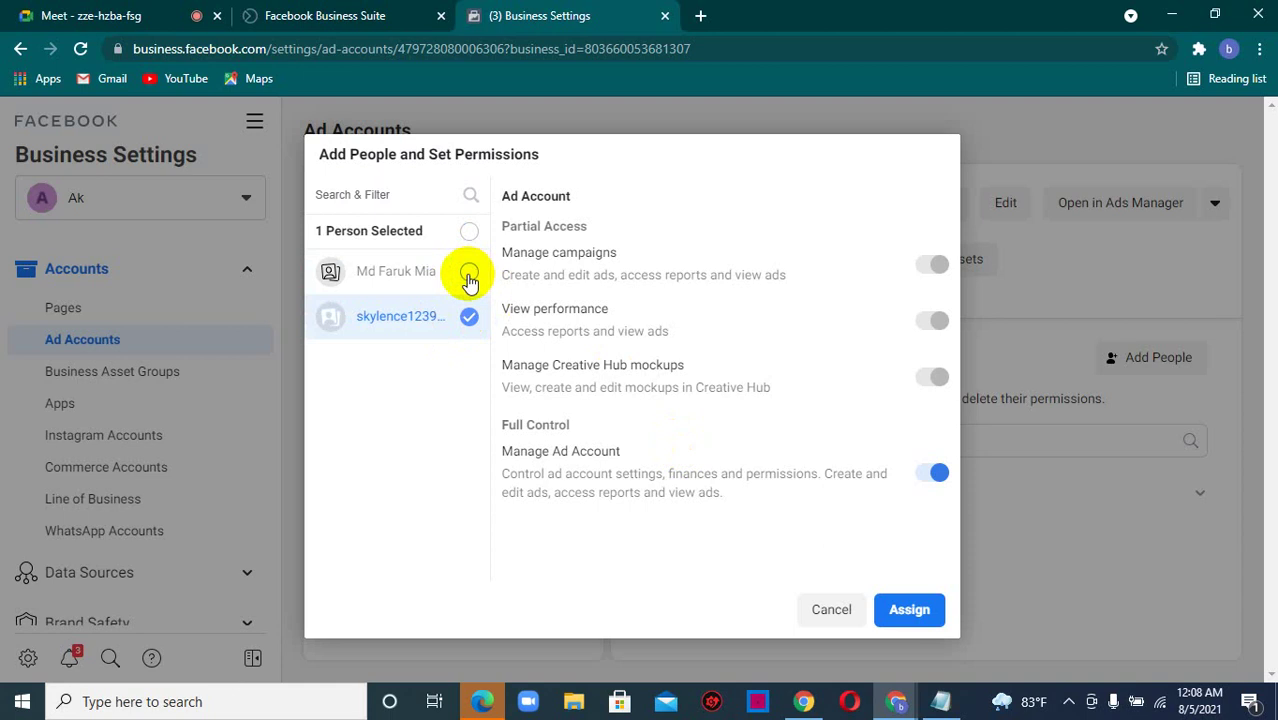
{"action": "left_click", "coordinate": [469, 272]}
{"action": "left_click", "coordinate": [468, 318]}
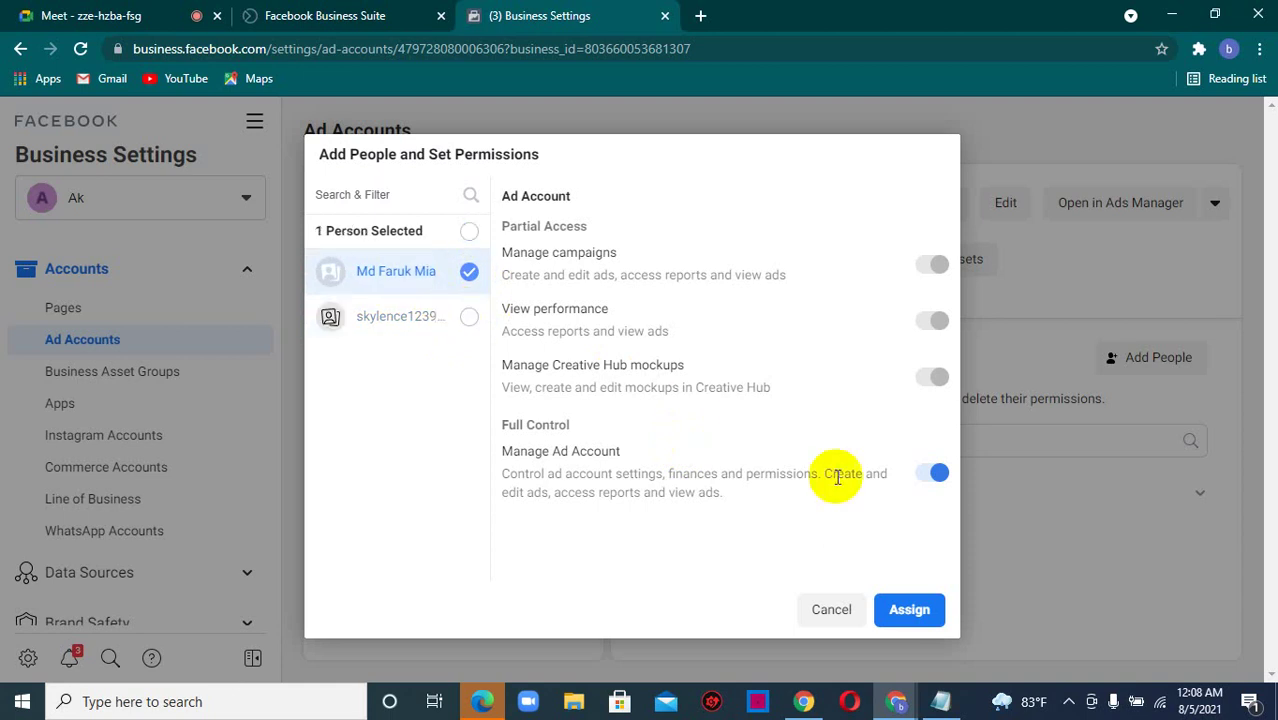
{"action": "left_click", "coordinate": [909, 610]}
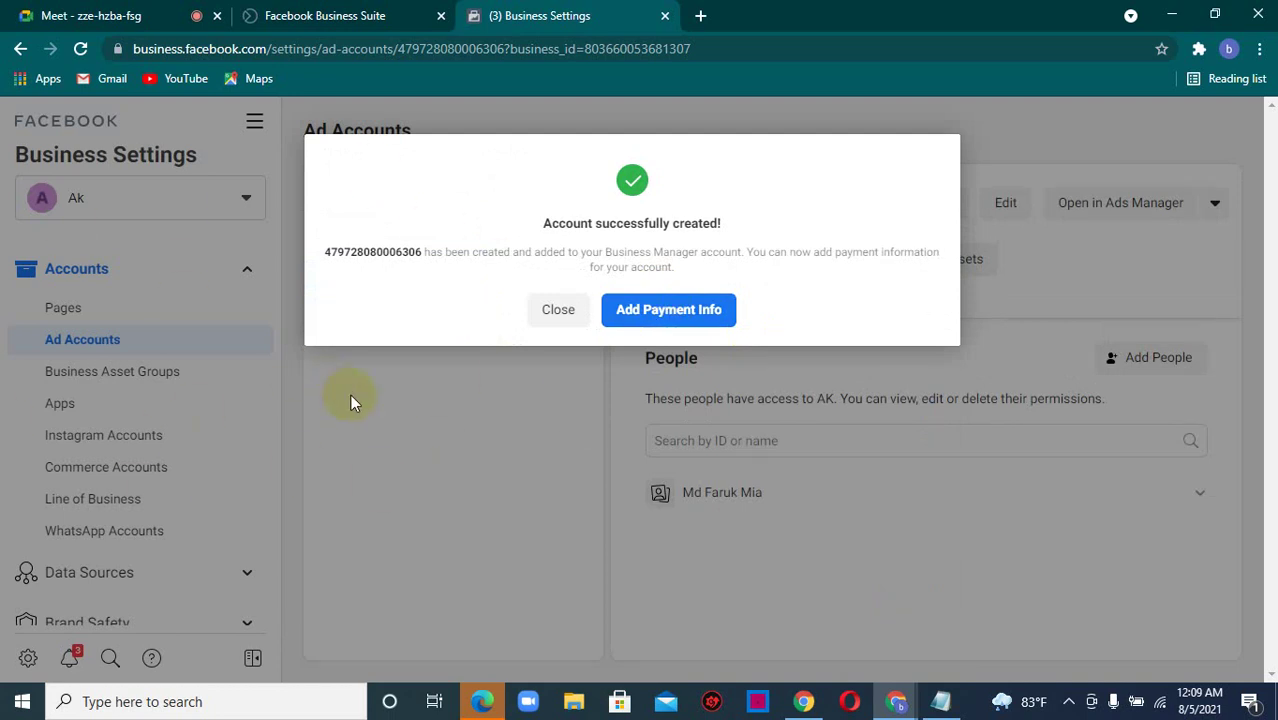
{"action": "left_click", "coordinate": [557, 312]}
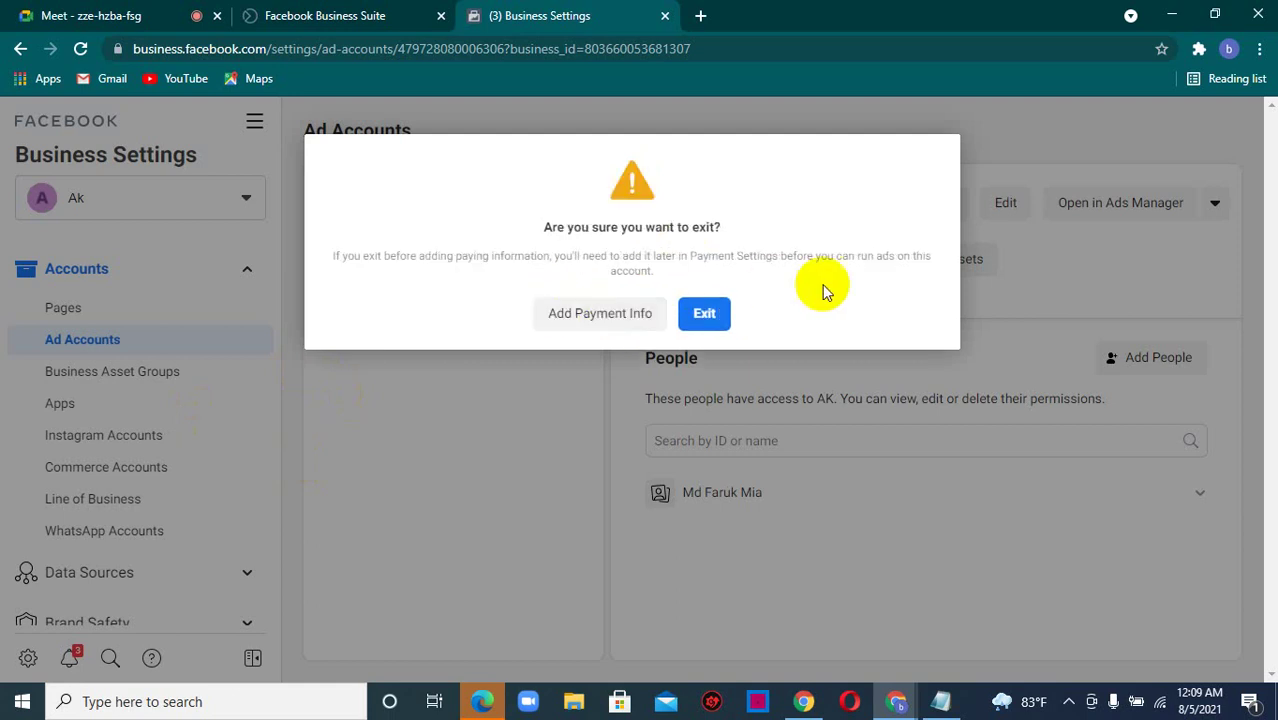
{"action": "left_click", "coordinate": [706, 315]}
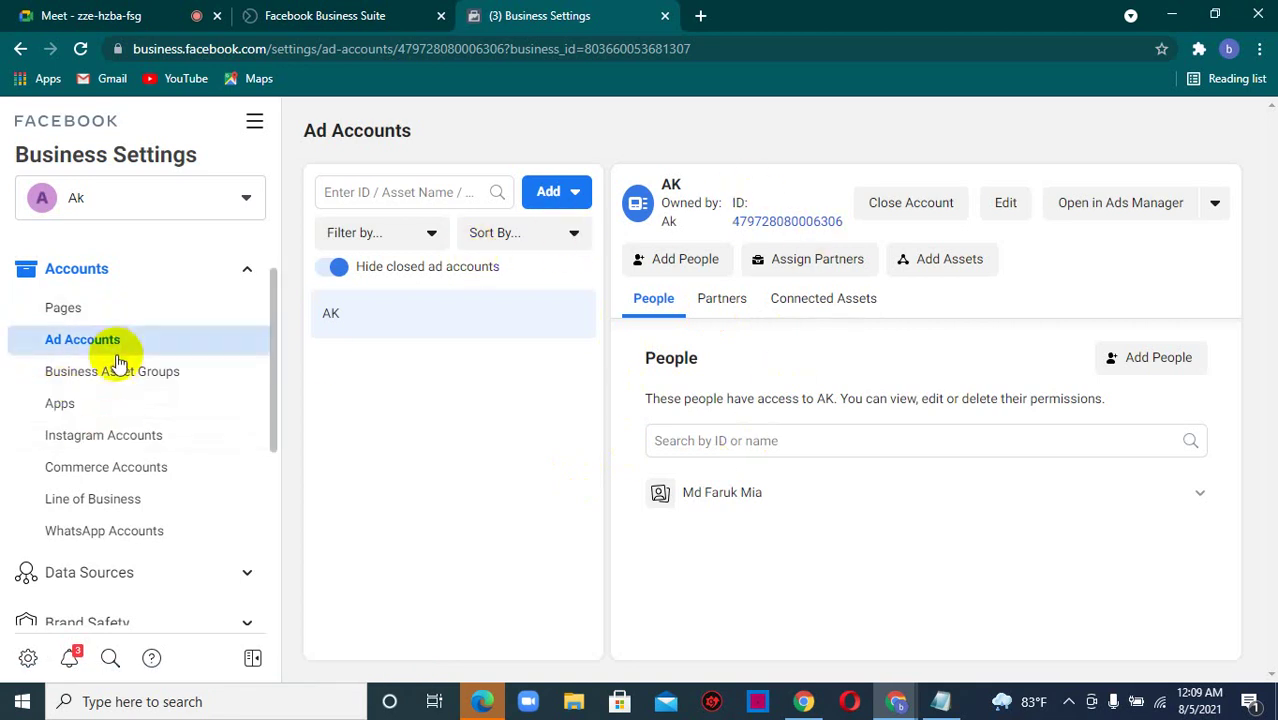
- Open Instagram Accounts, copy the business settings address up to settings/, and switch to the meeting
{"action": "left_click", "coordinate": [74, 442]}
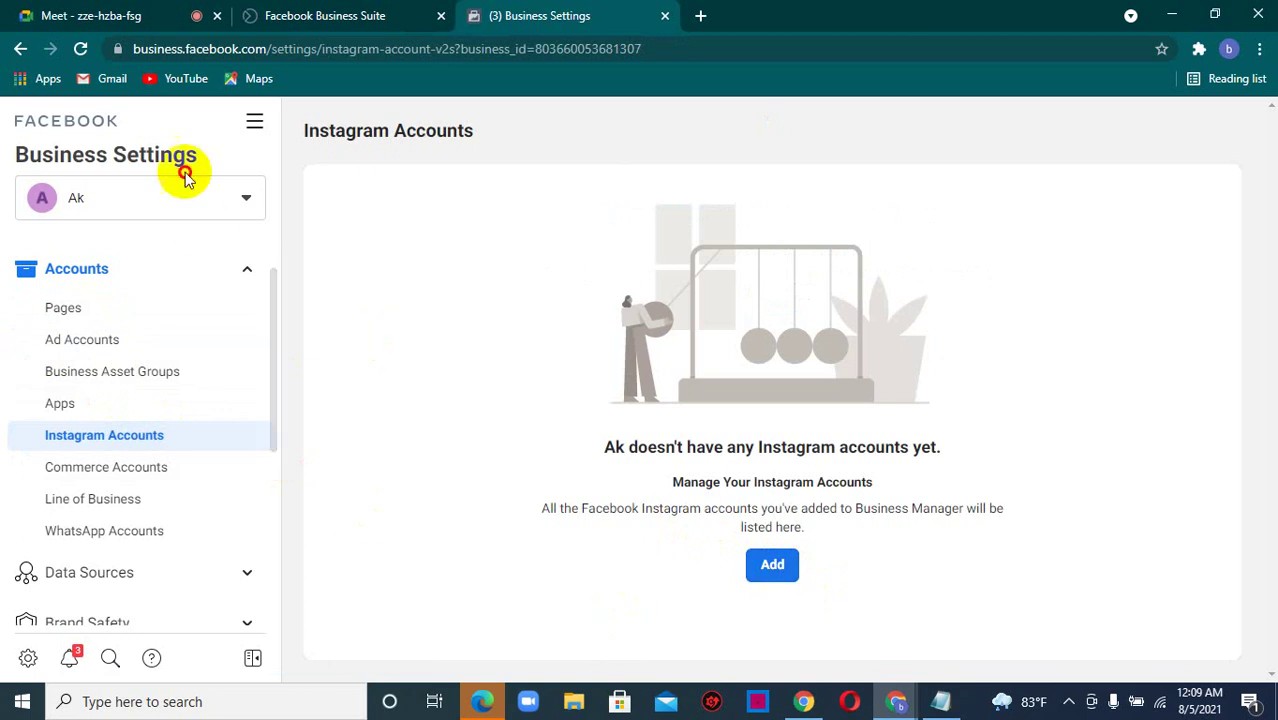
{"action": "left_click", "coordinate": [651, 49]}
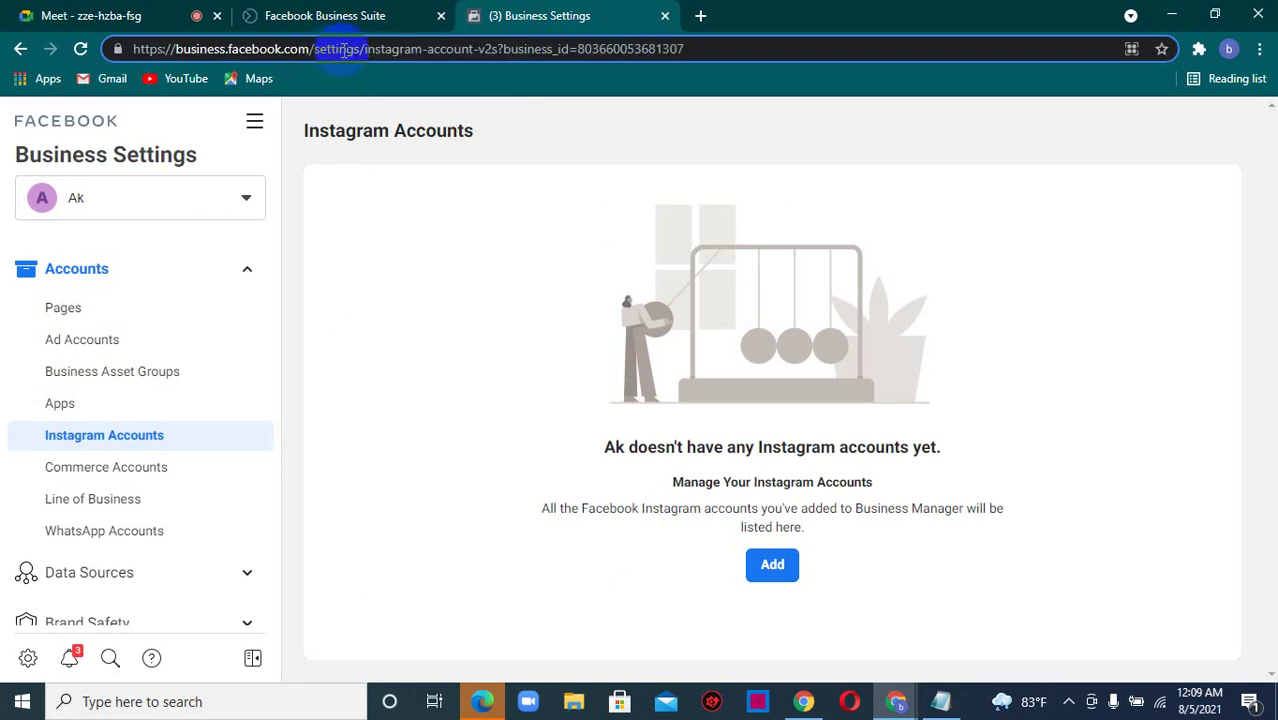
{"action": "left_click_drag", "start_coordinate": [364, 52], "coordinate": [118, 60]}
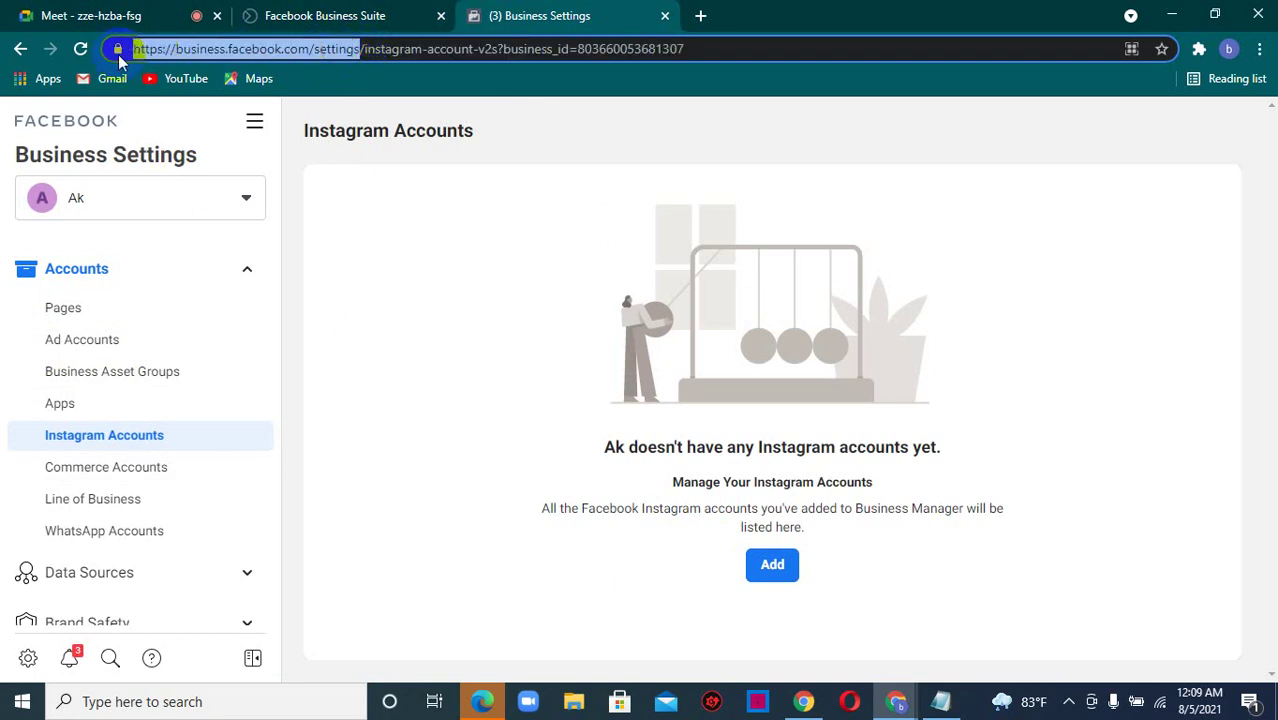
{"action": "right_click", "coordinate": [176, 47]}
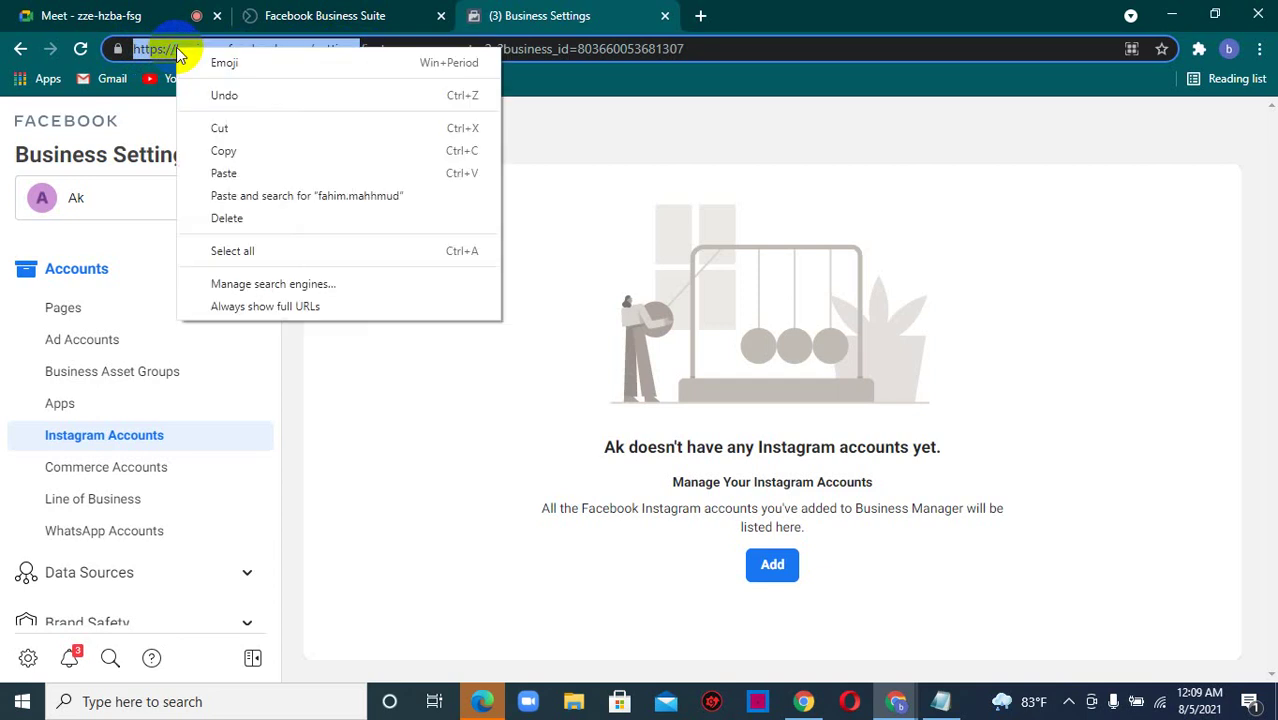
{"action": "left_click", "coordinate": [238, 158]}
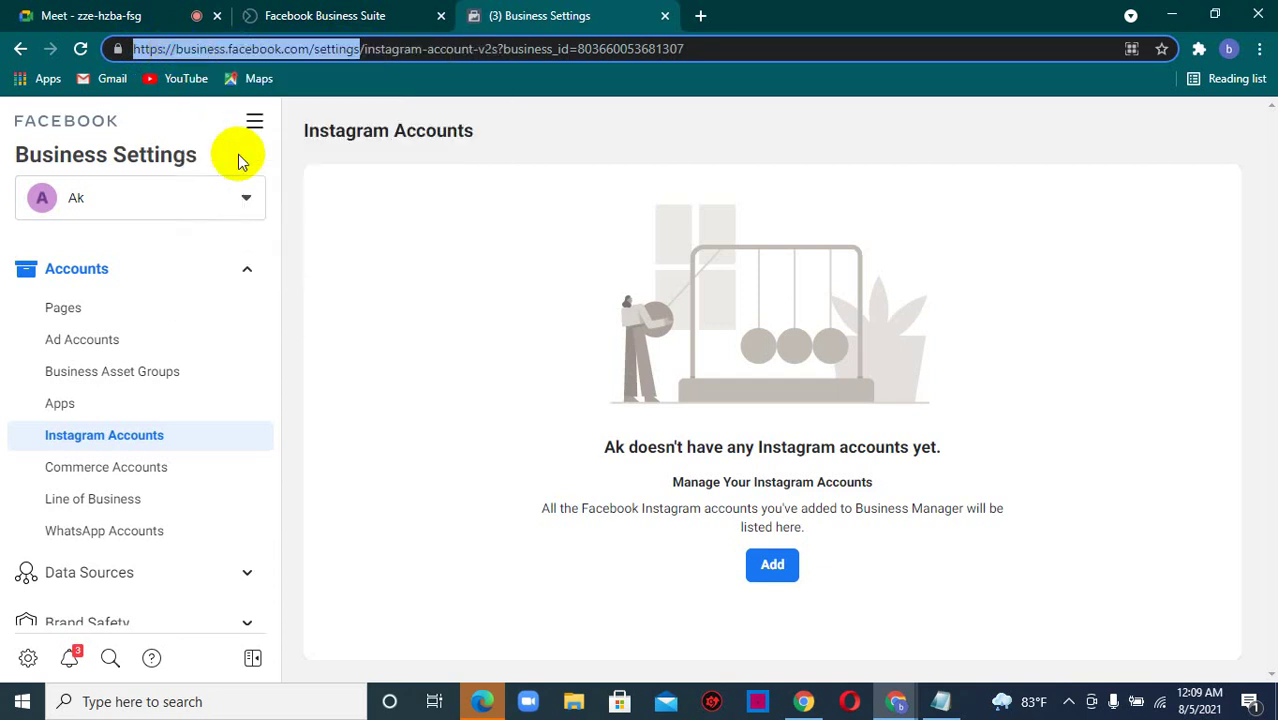
{"action": "left_click", "coordinate": [100, 15]}
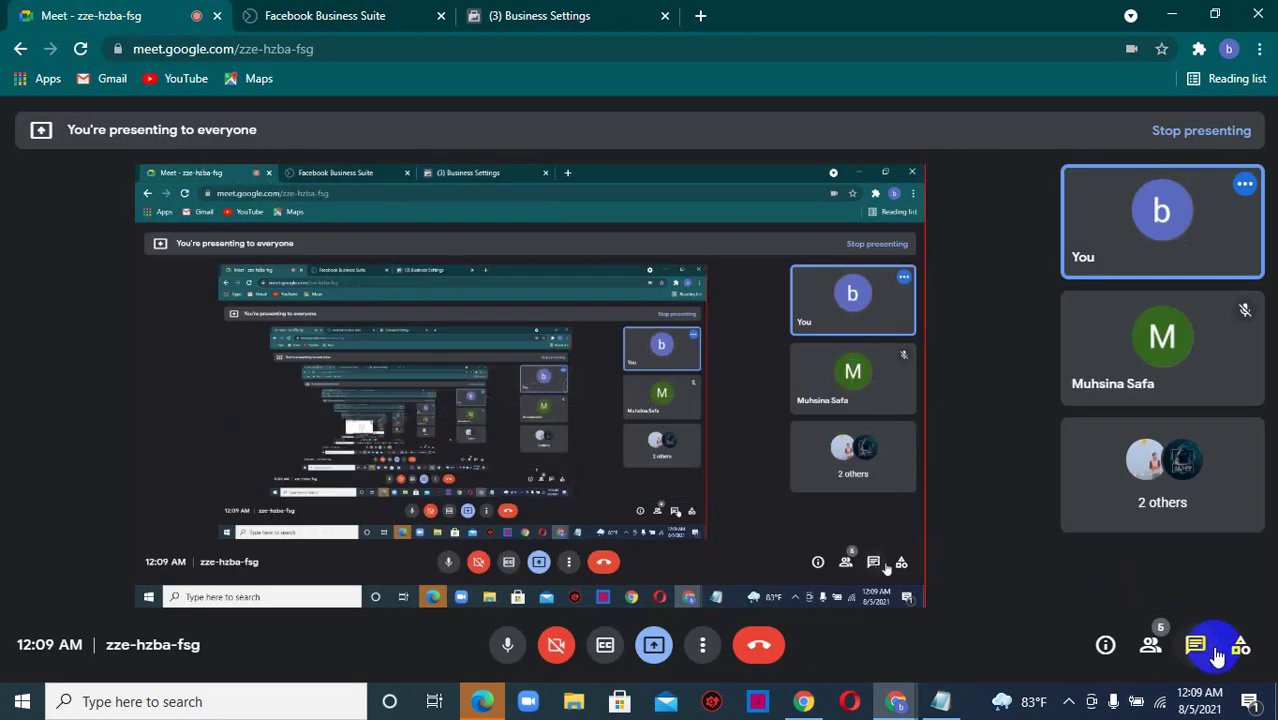
- Send the business.facebook.com/settings link in the Meet chat, then return to the Business Settings tab
{"action": "left_click", "coordinate": [1195, 644]}
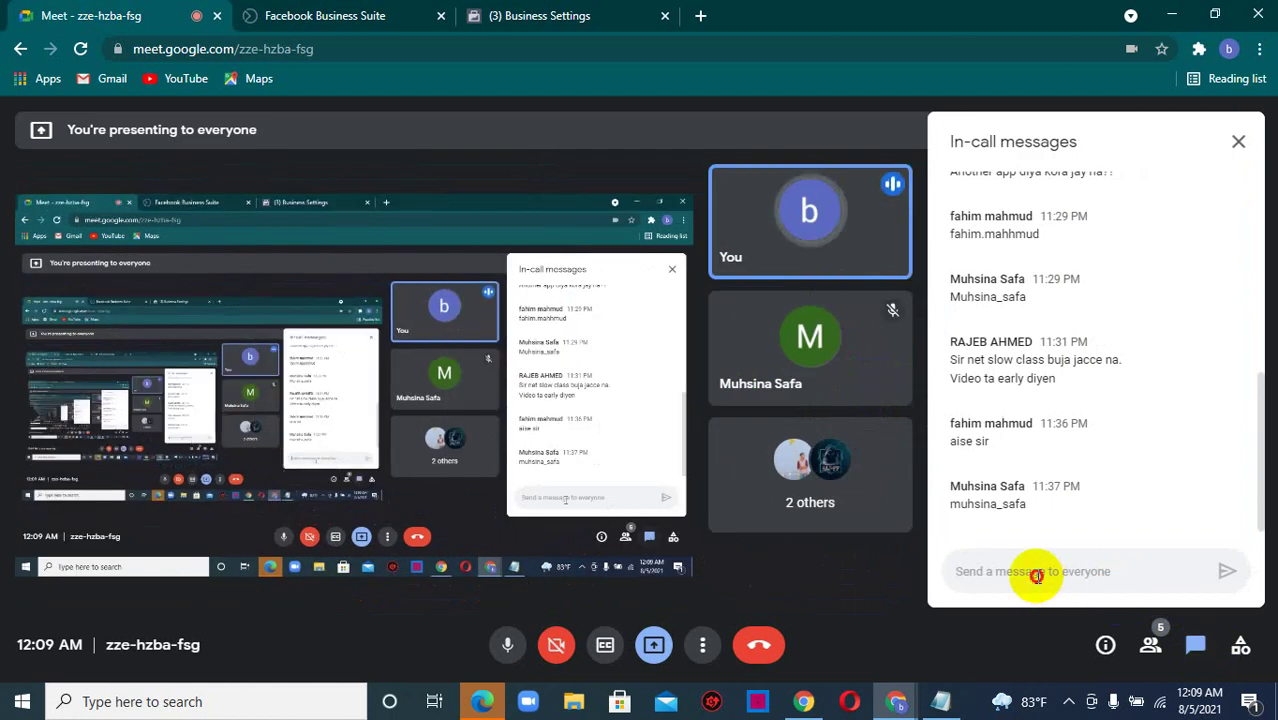
{"action": "key", "text": "ctrl+v"}
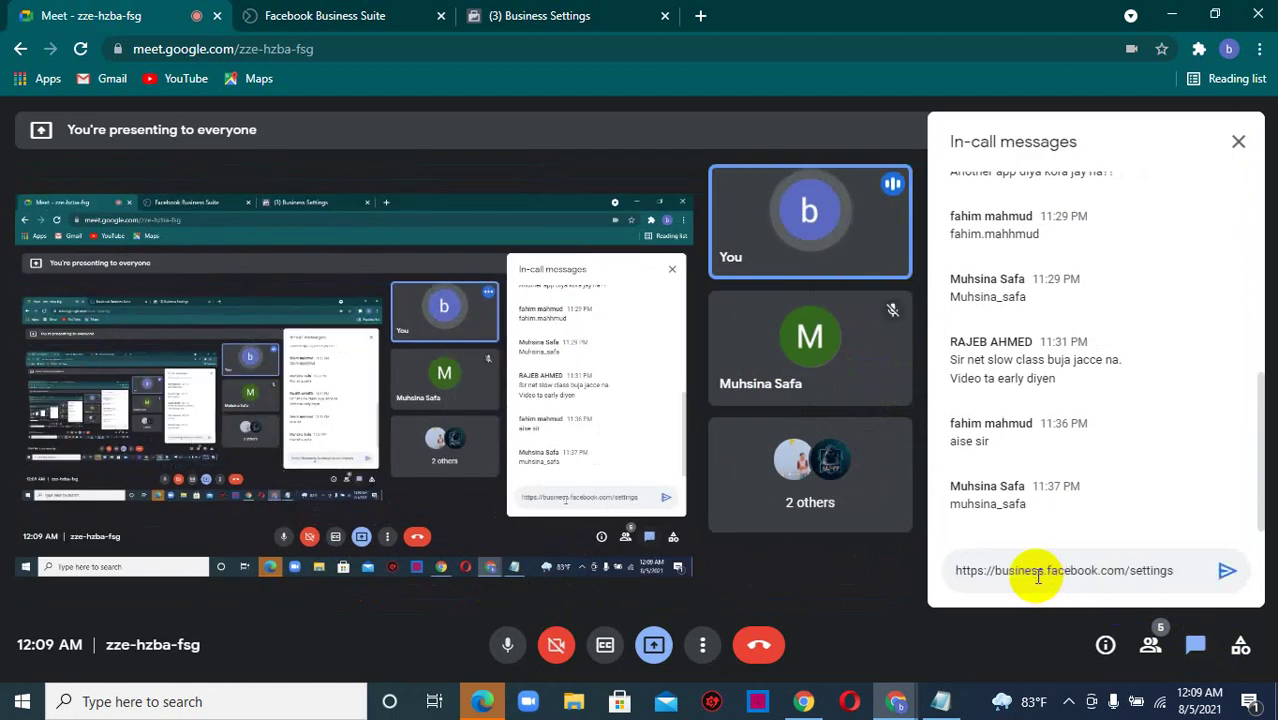
{"action": "key", "text": "Return"}
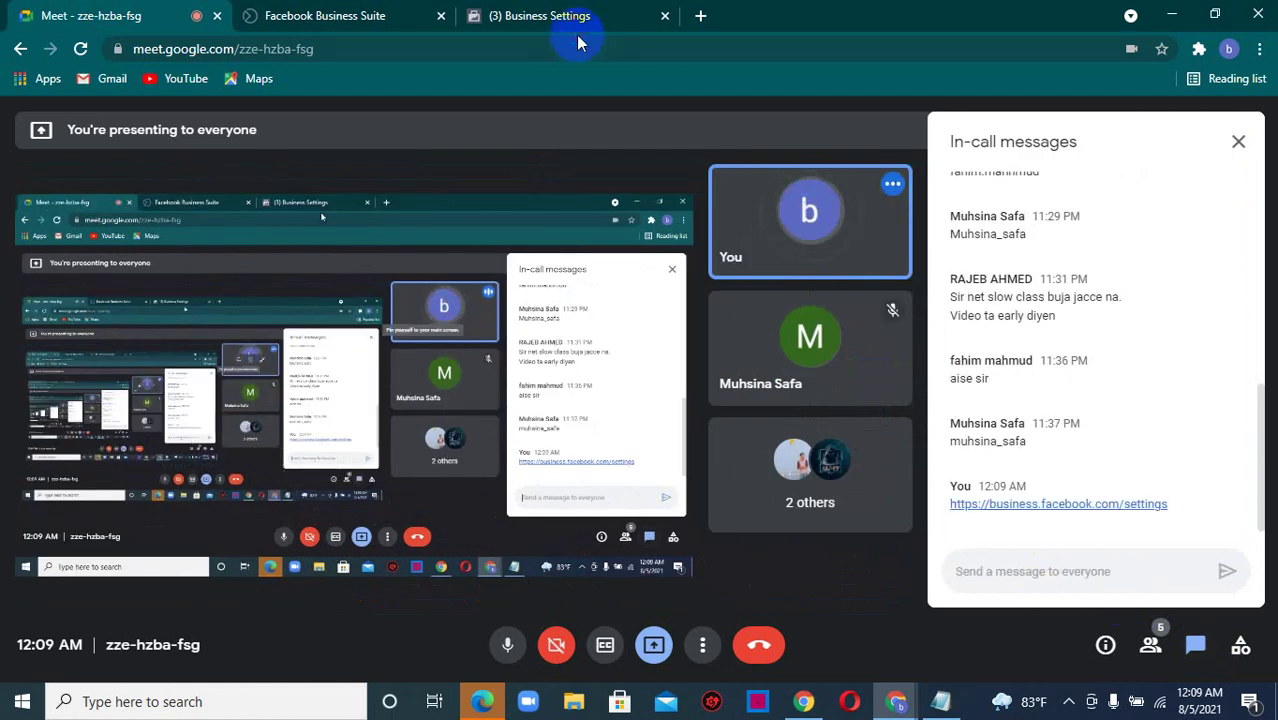
{"action": "left_click", "coordinate": [566, 14]}
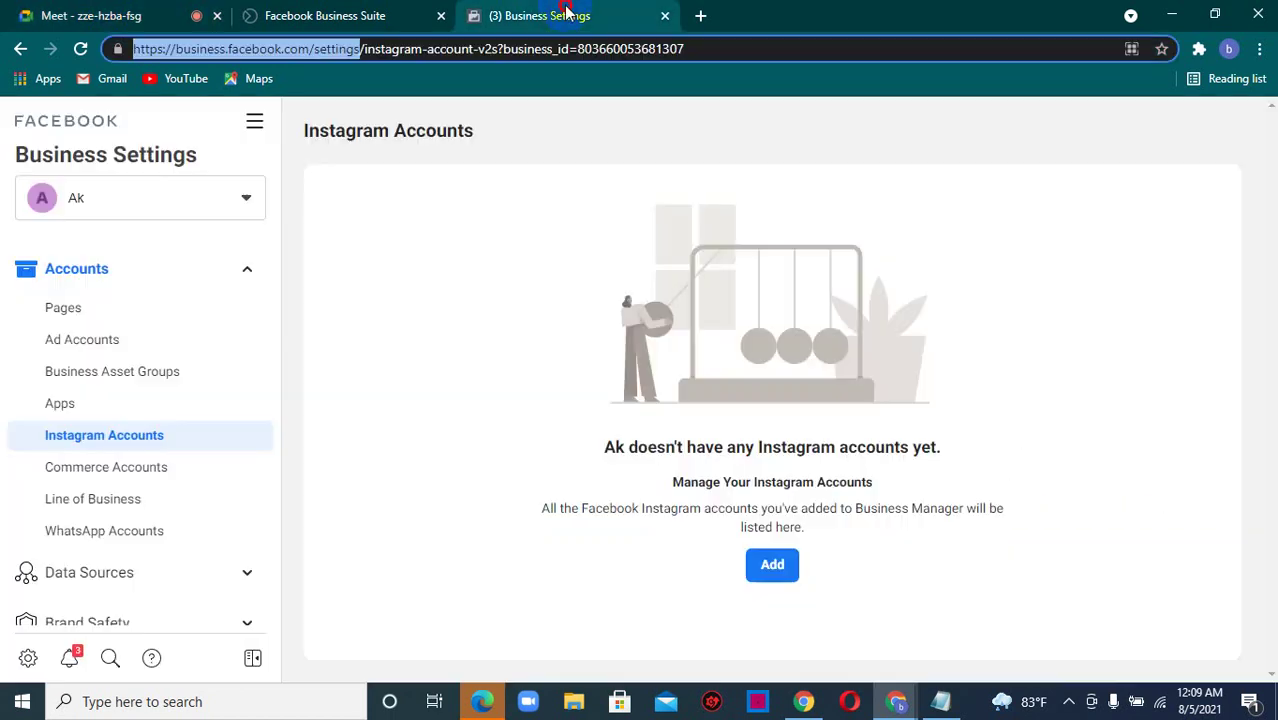
{"action": "left_click", "coordinate": [772, 564]}
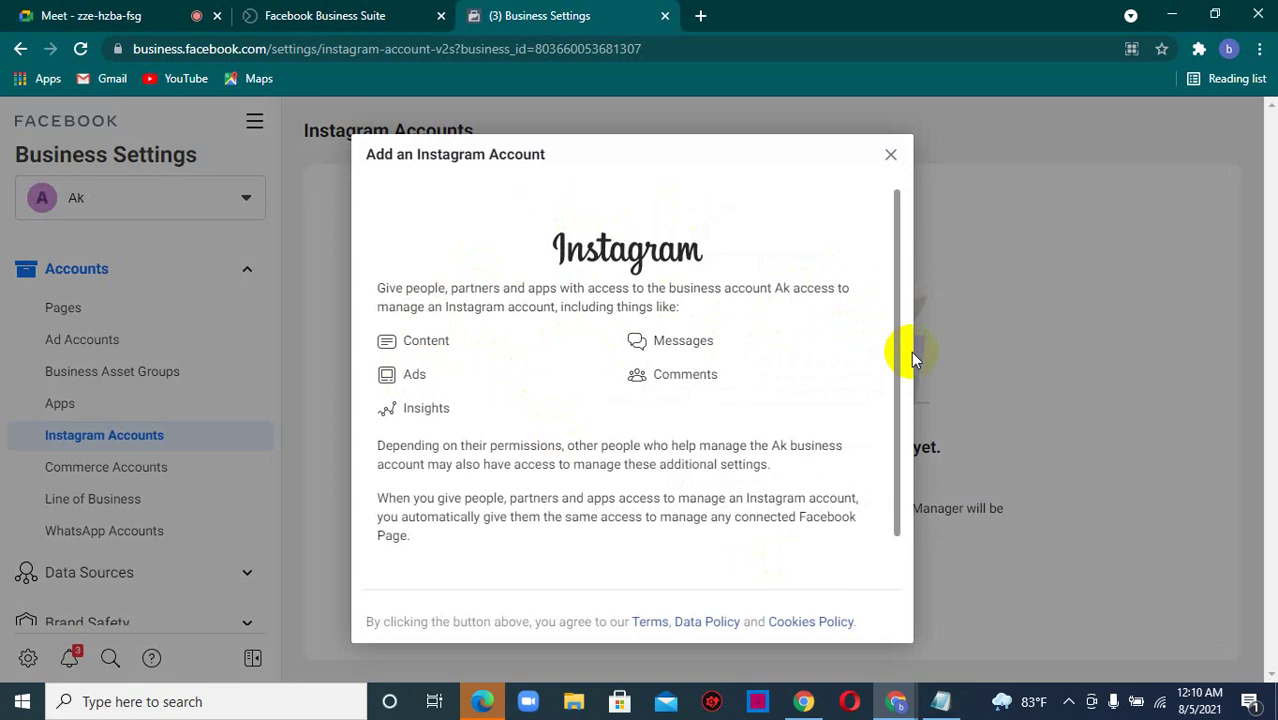
{"action": "left_click_drag", "start_coordinate": [893, 342], "coordinate": [893, 391]}
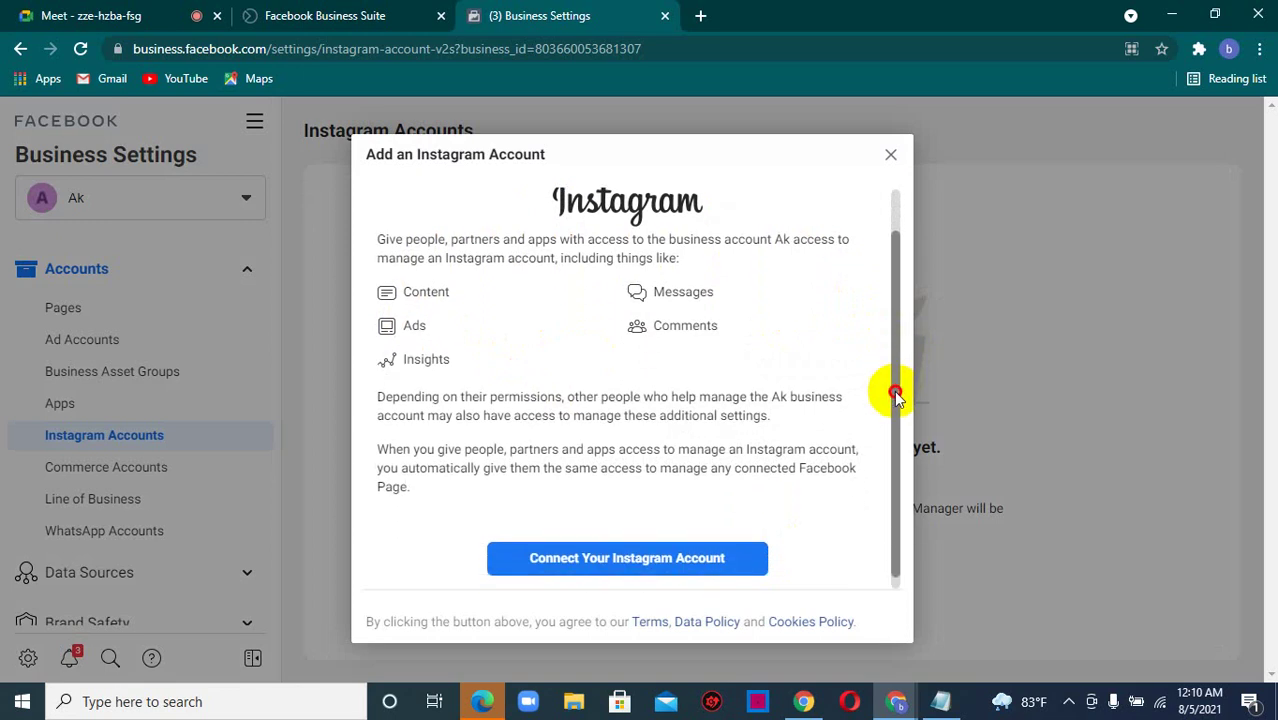
{"action": "left_click", "coordinate": [607, 553]}
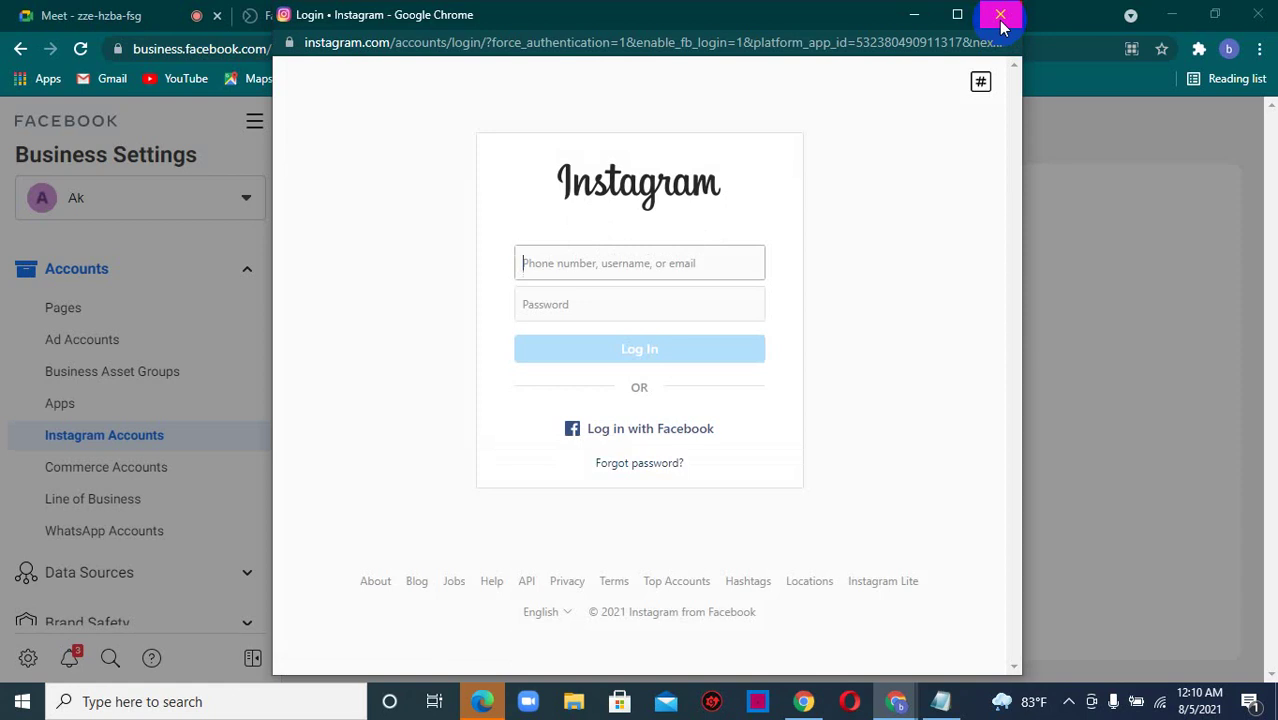
{"action": "left_click", "coordinate": [1001, 18]}
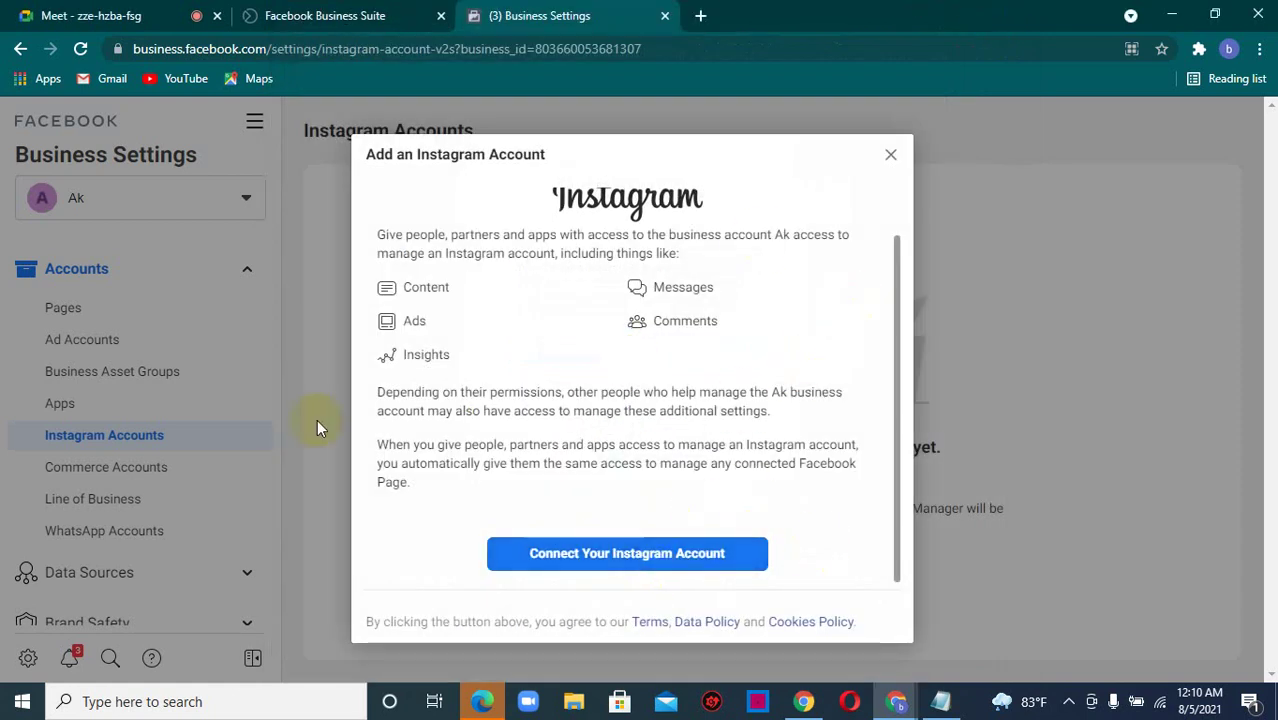
{"action": "left_click", "coordinate": [890, 156]}
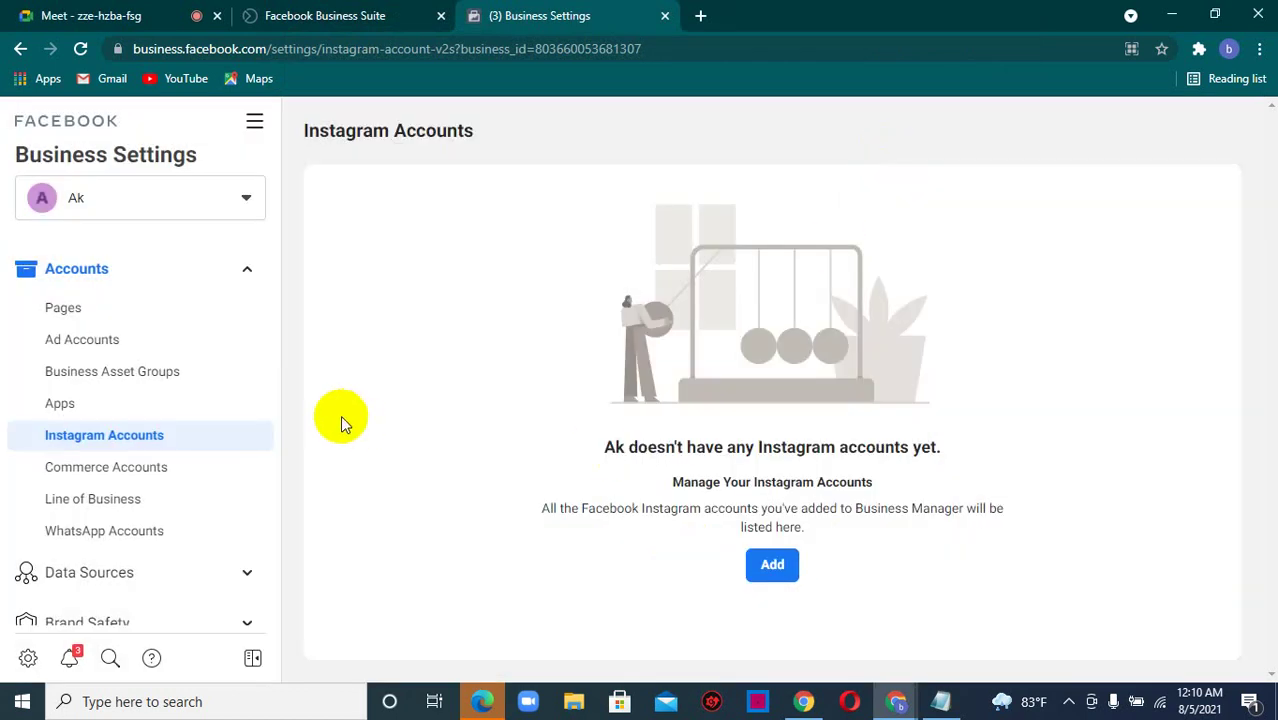
- Check who can access the Beauty star commerce account and launch it in Commerce Manager
{"action": "left_click", "coordinate": [120, 482]}
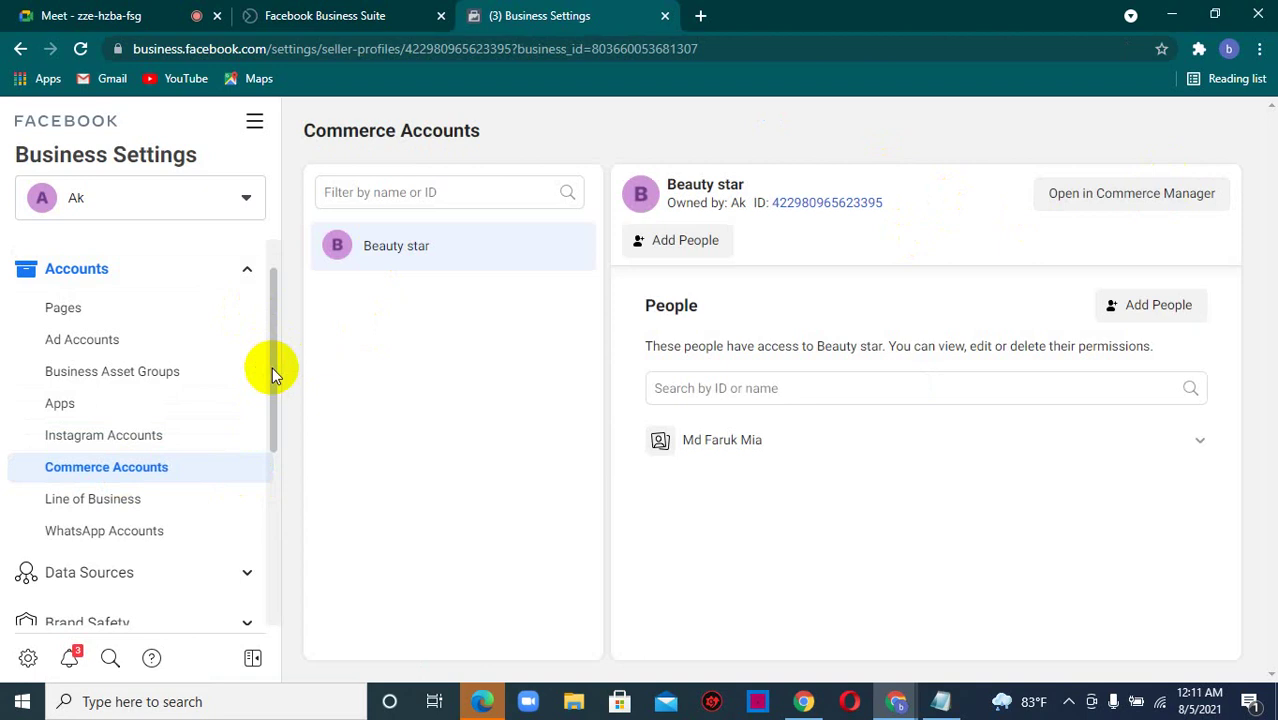
{"action": "left_click_drag", "start_coordinate": [272, 367], "coordinate": [278, 418]}
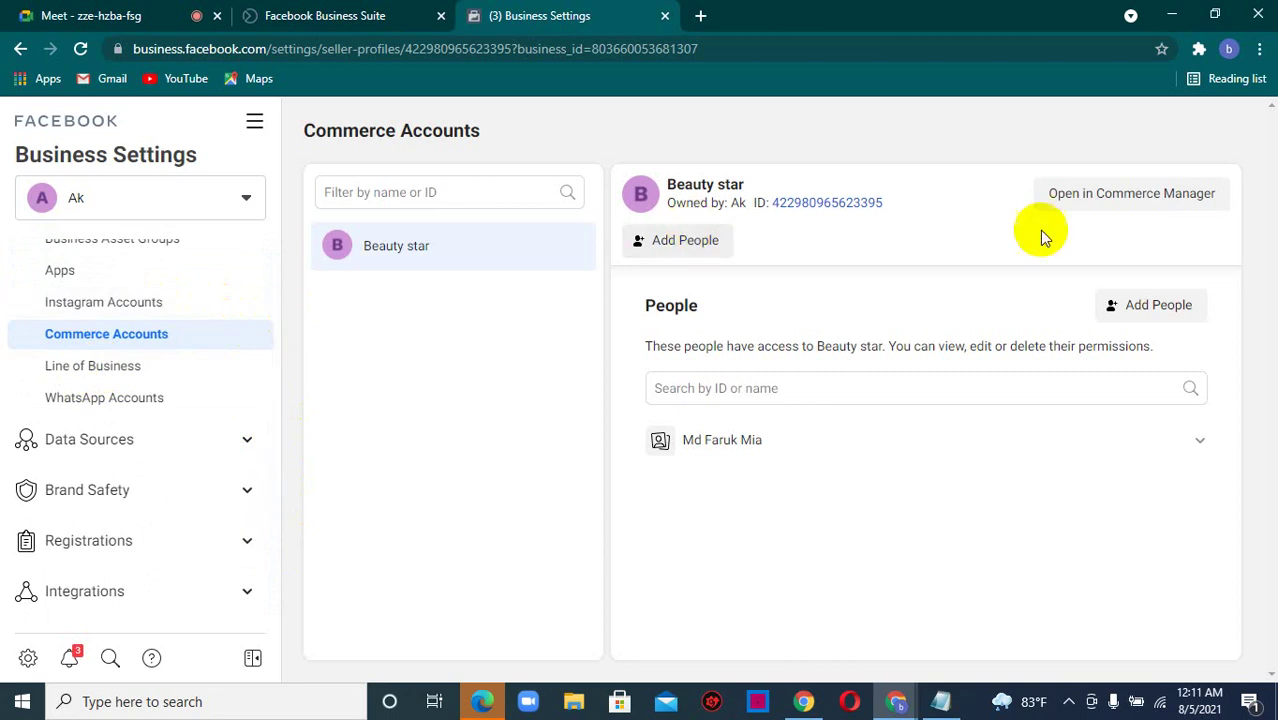
{"action": "left_click", "coordinate": [1127, 193]}
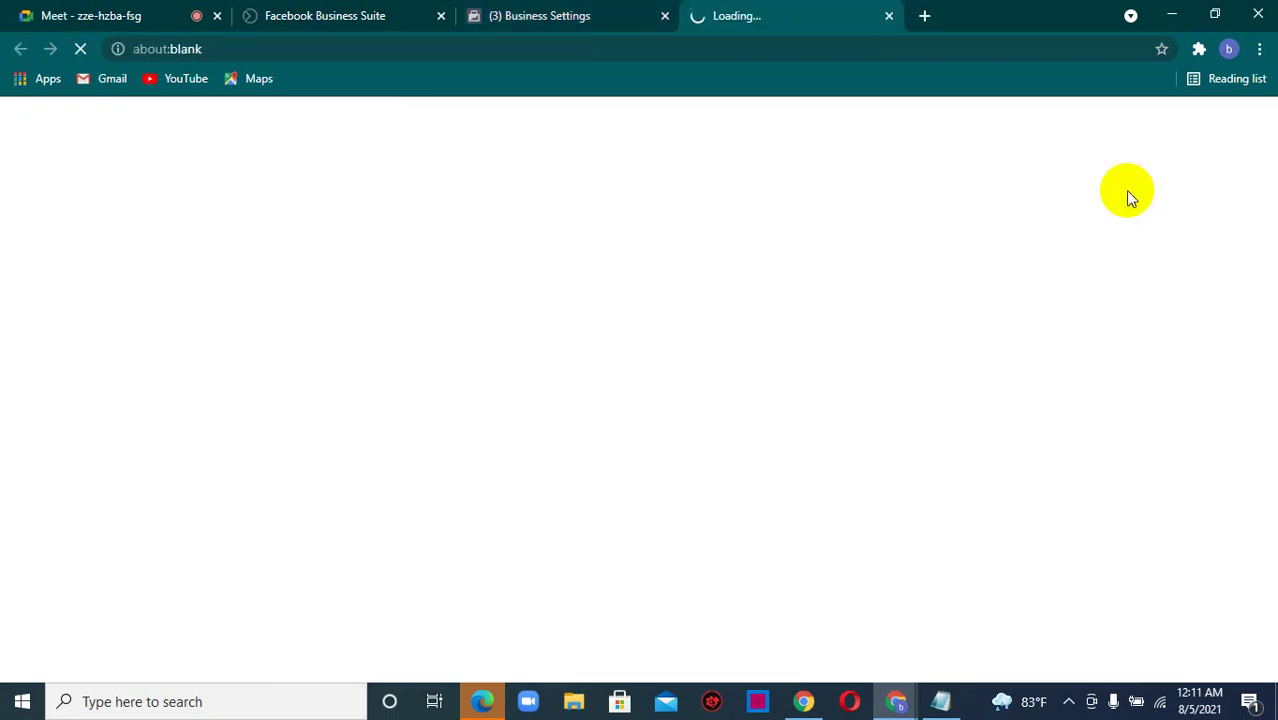